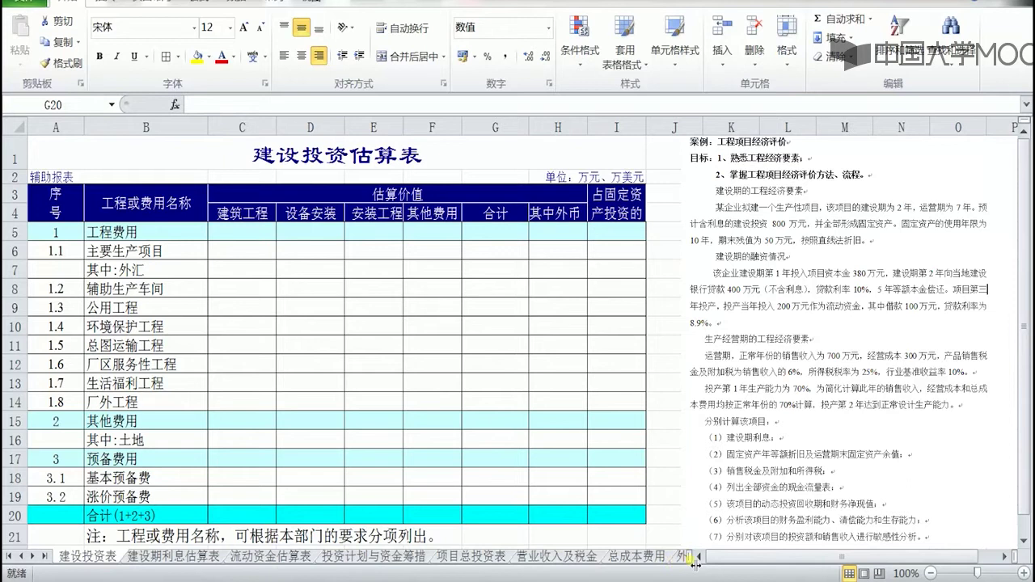
Look through the workbook's sheets and the 工程费用, 其他费用 and 预备费用 rows of the 建设投资估算表.
left_click(33, 557)
left_click(33, 557)
left_click(32, 556)
left_click(32, 557)
left_click(32, 557)
left_click(33, 556)
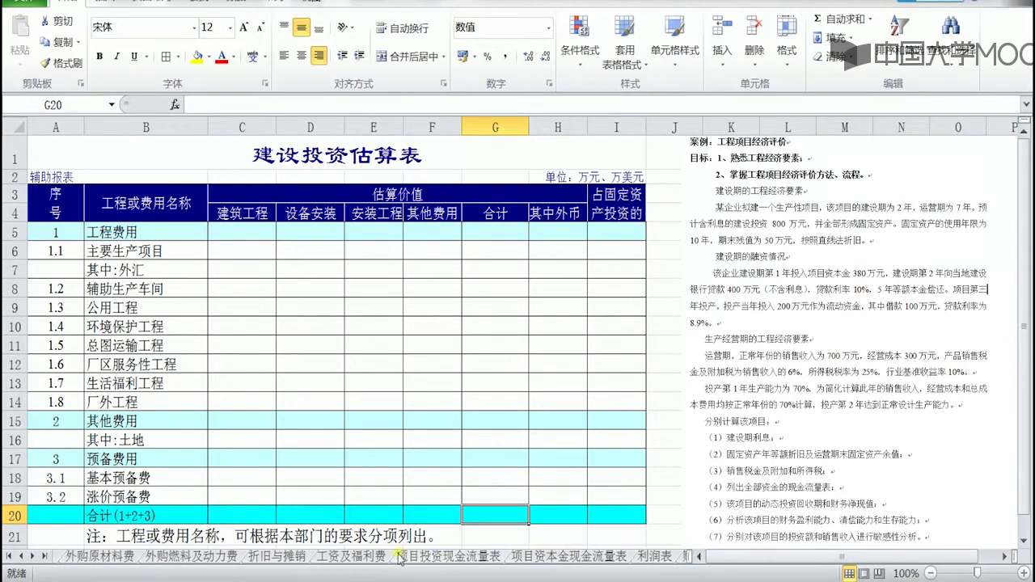
left_click(10, 557)
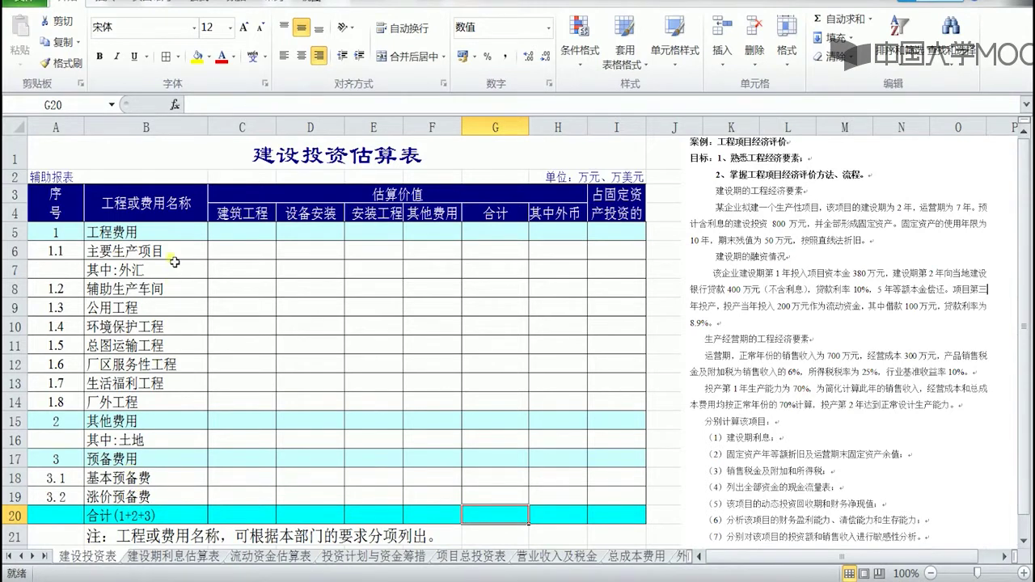
left_click(152, 241)
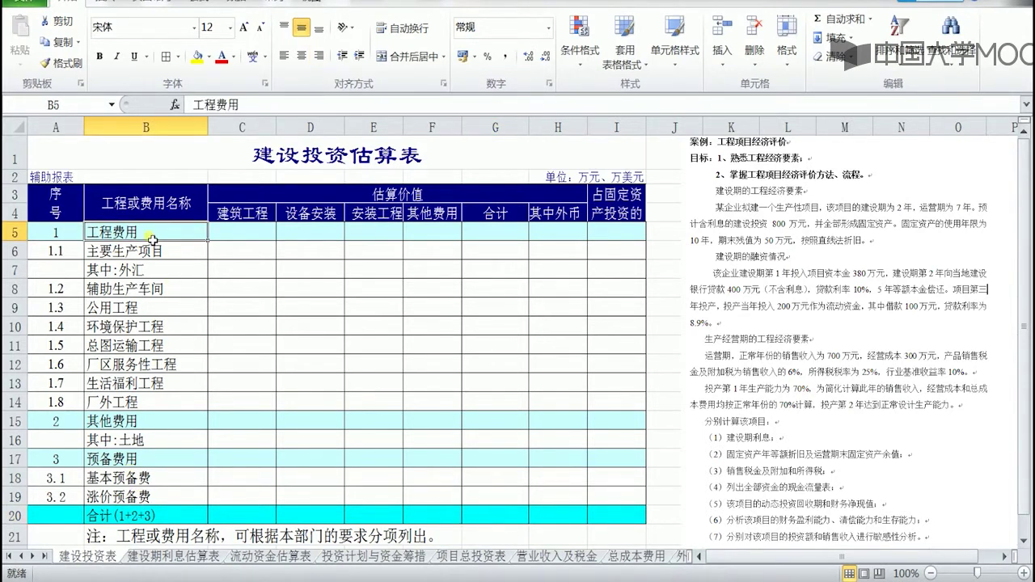
left_click(142, 429)
left_click(144, 466)
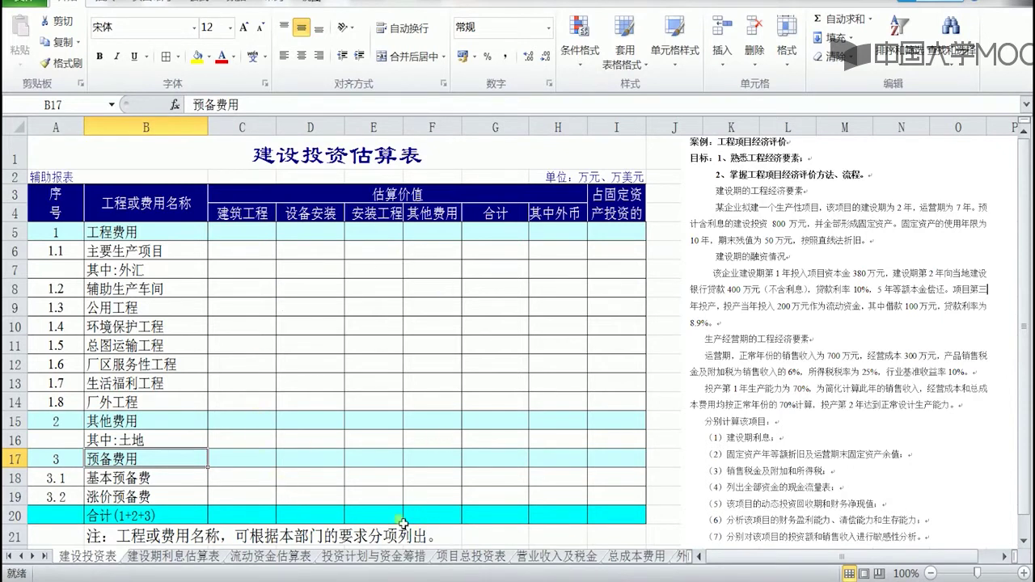
Enter 780 as the overall total of the construction investment in cell G20.
left_click(493, 518)
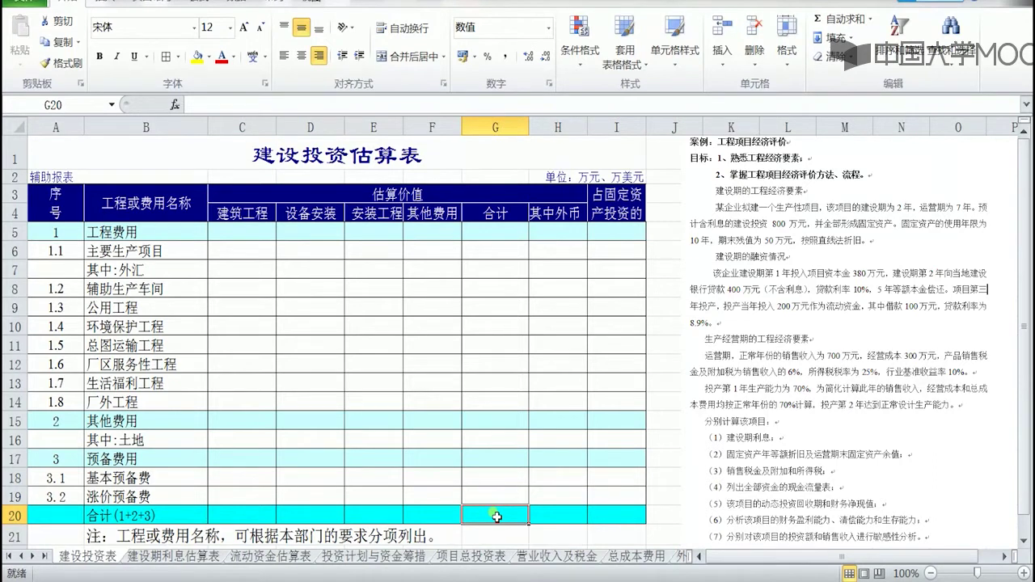
type("780")
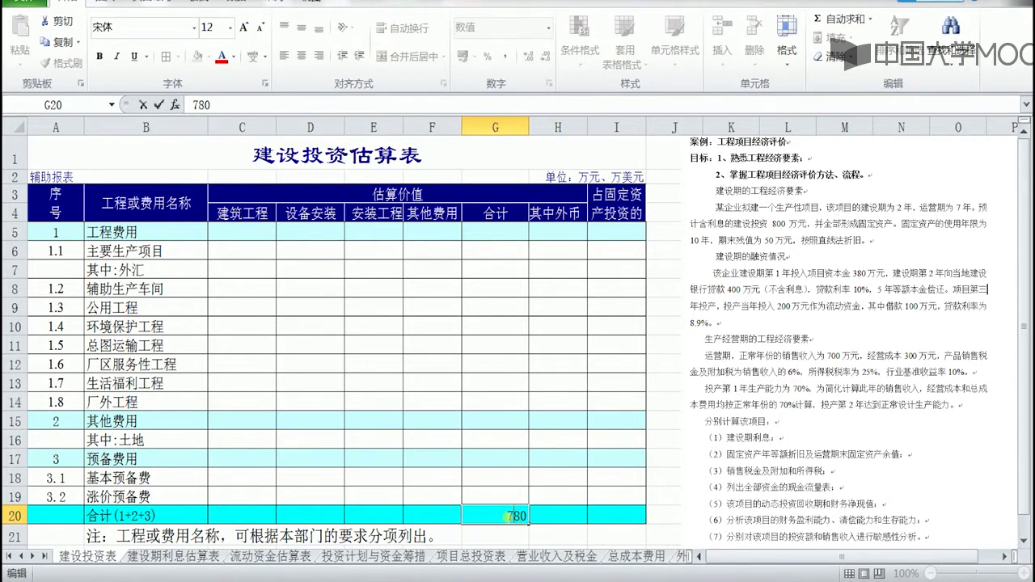
double_click(509, 516)
left_click(515, 518)
Open the 建设期利息估算表 sheet and review its construction-period year columns and the loan rows 5 to 11.
left_click(169, 558)
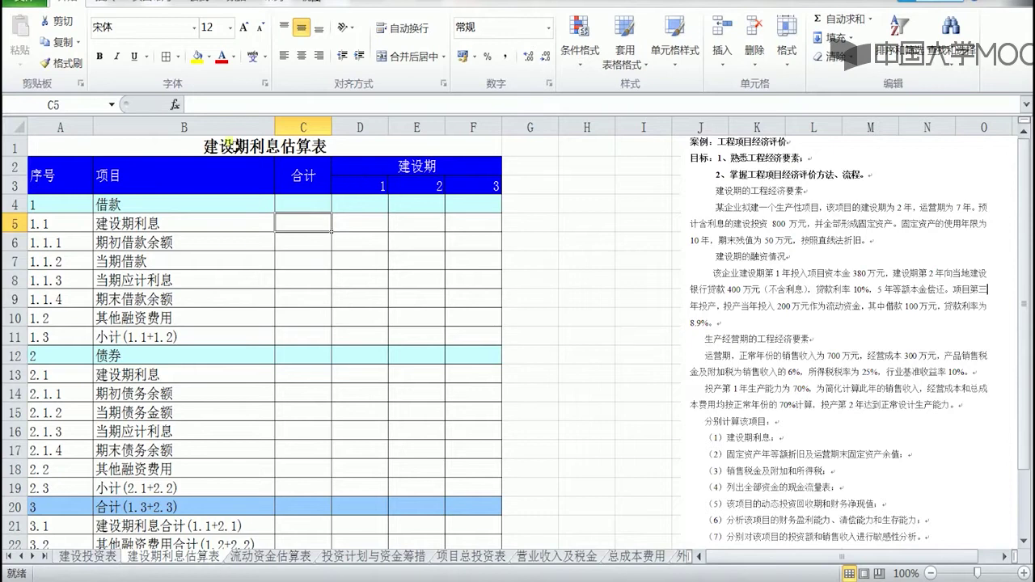
left_click(356, 188)
left_click(411, 188)
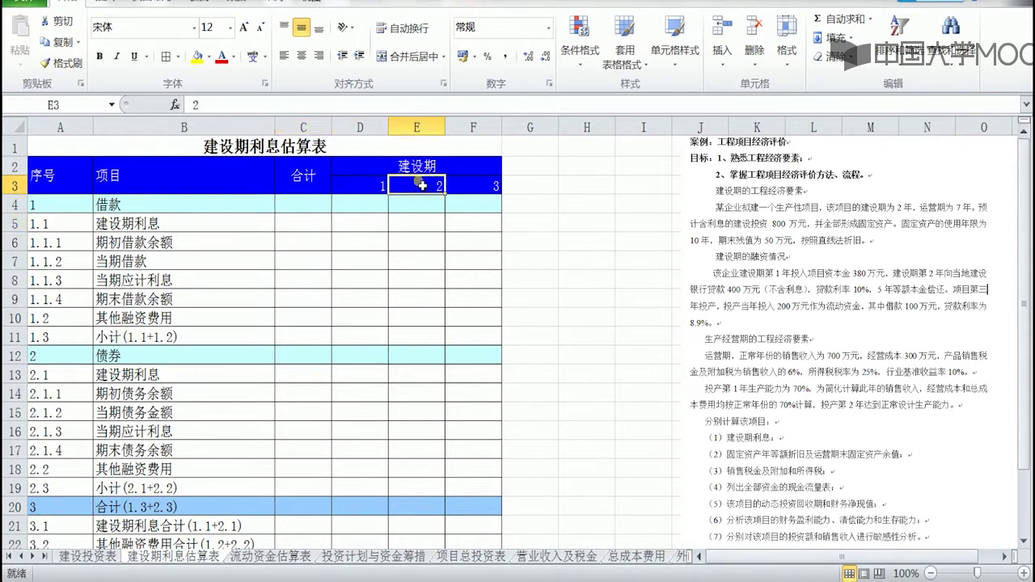
left_click(472, 189)
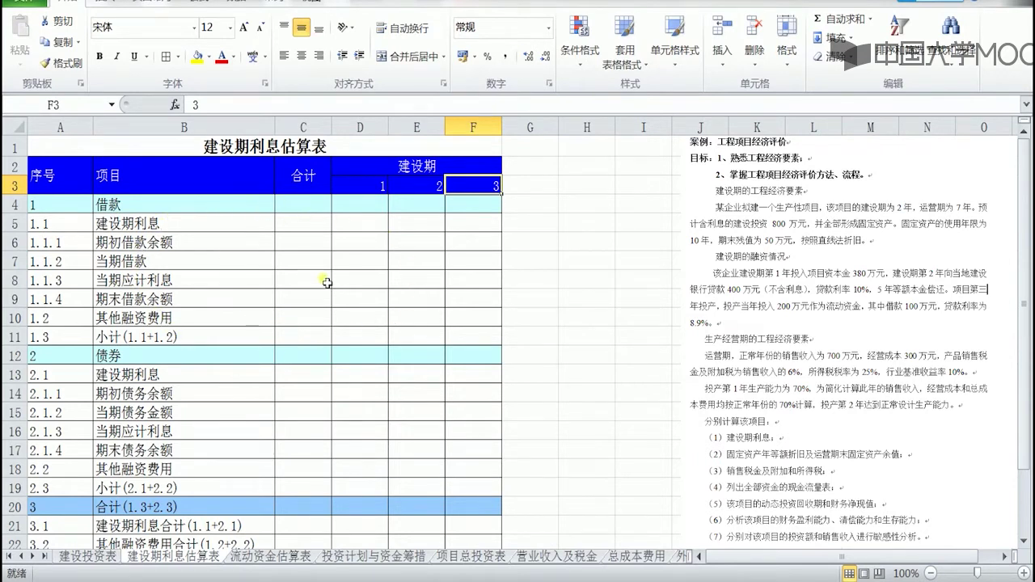
left_click_drag(16, 223, 31, 338)
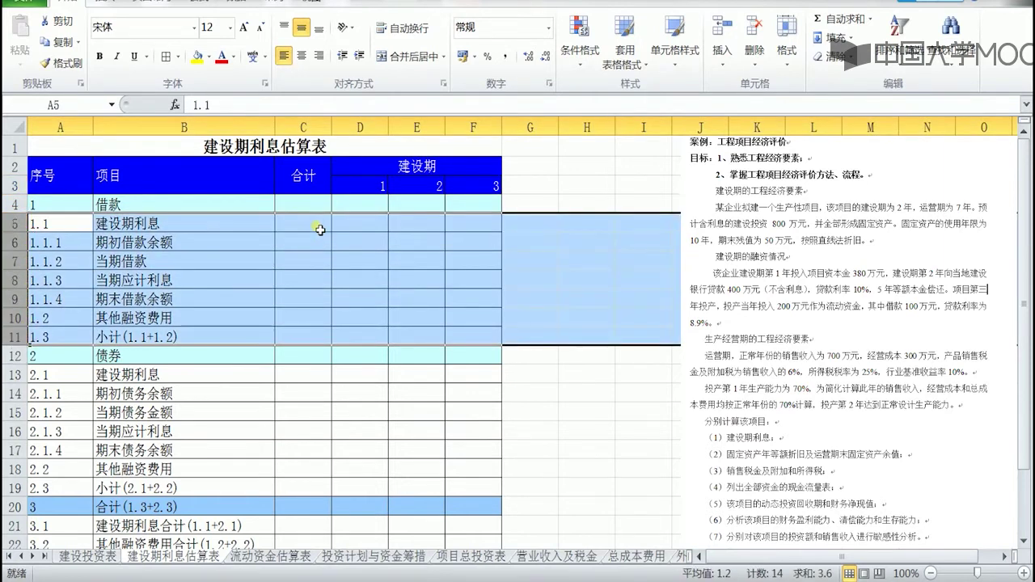
left_click(320, 227)
left_click(353, 228)
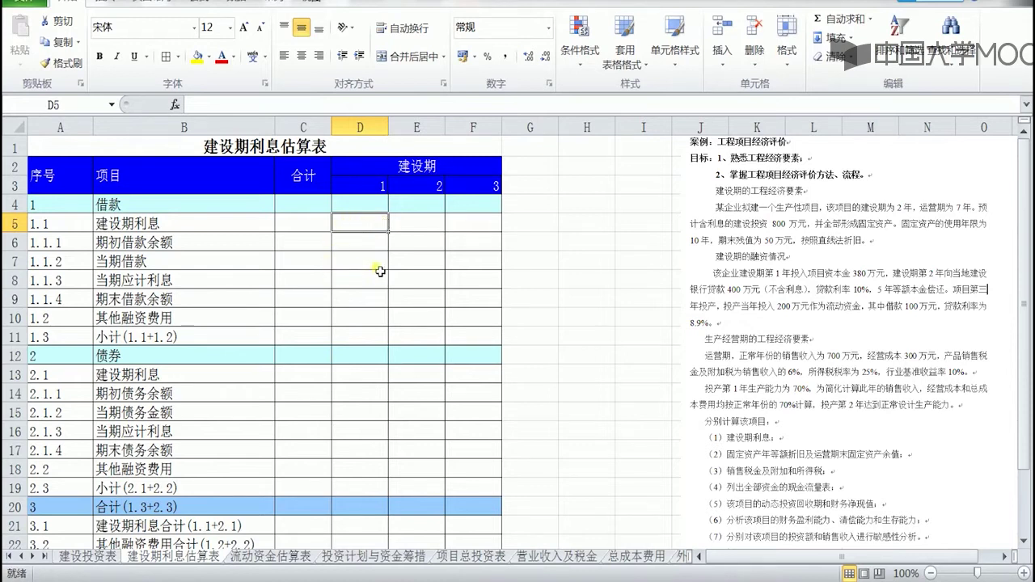
Enter the 10% loan interest rate in cell C4 of the 借款 row.
left_click(311, 206)
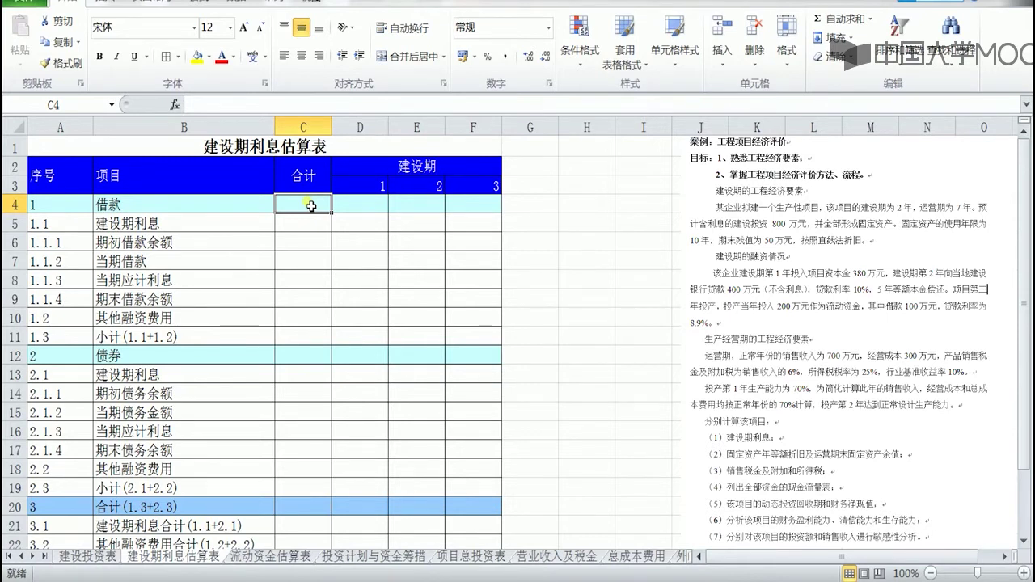
type("10")
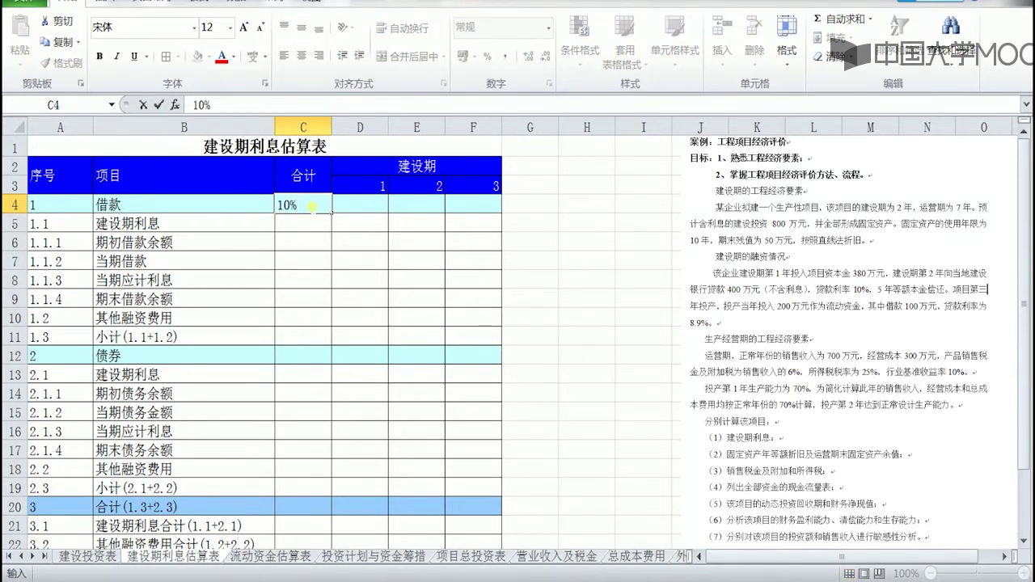
left_click(159, 104)
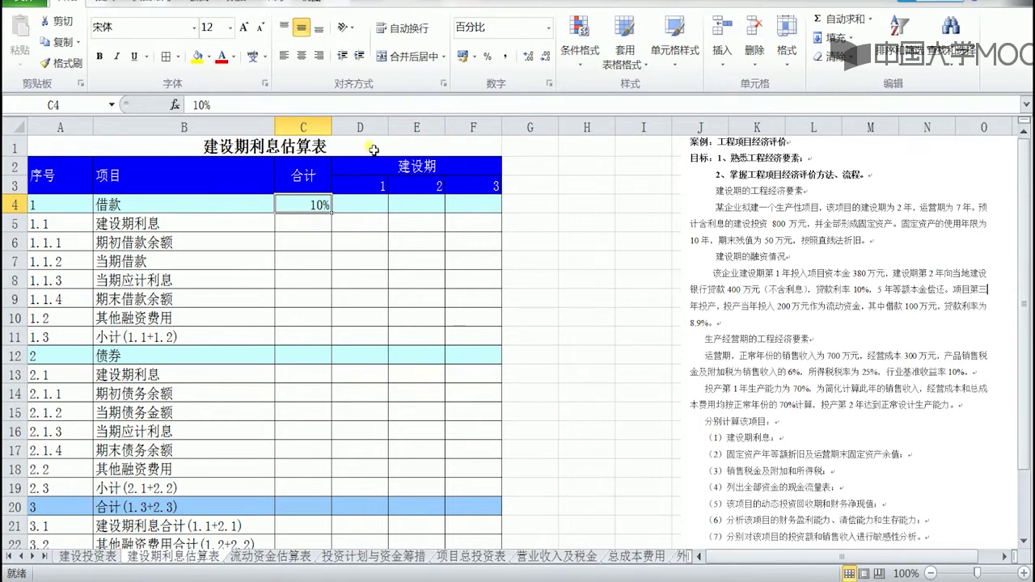
Enter 0 for year 1 in both 期初借款余额 (D6) and 当期借款 (D7).
left_click_drag(360, 184, 384, 222)
left_click(354, 226)
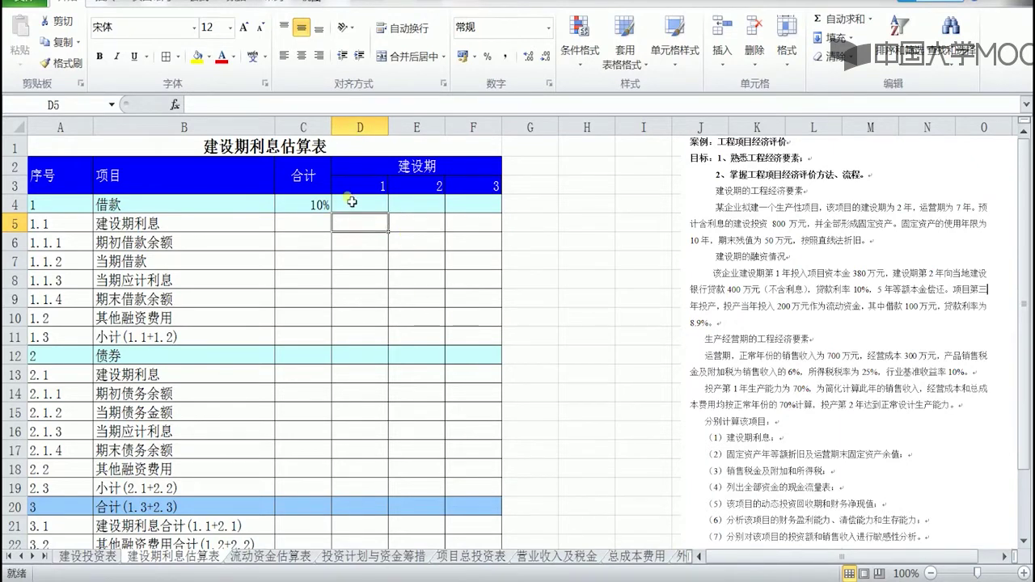
left_click(364, 249)
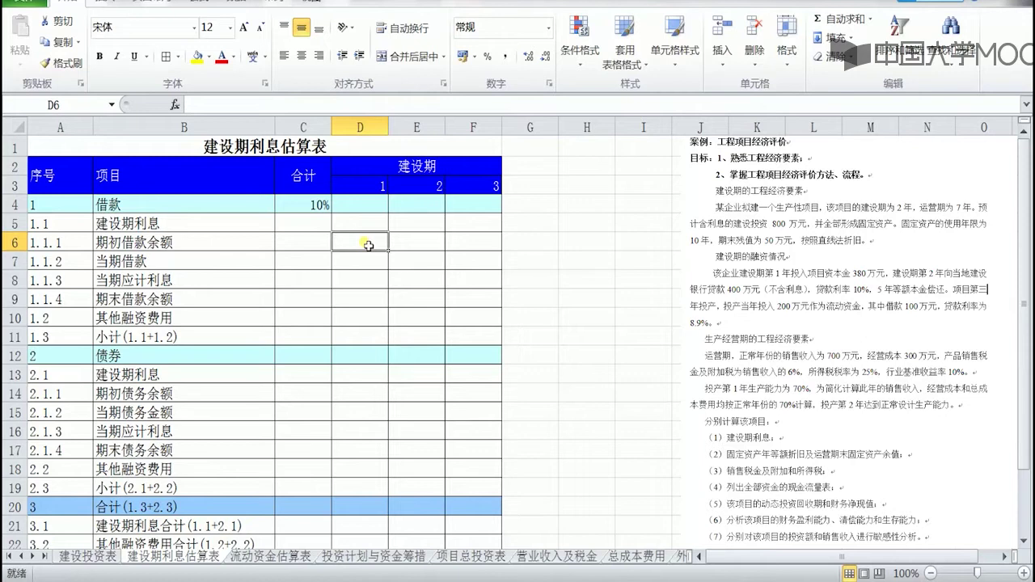
type("0")
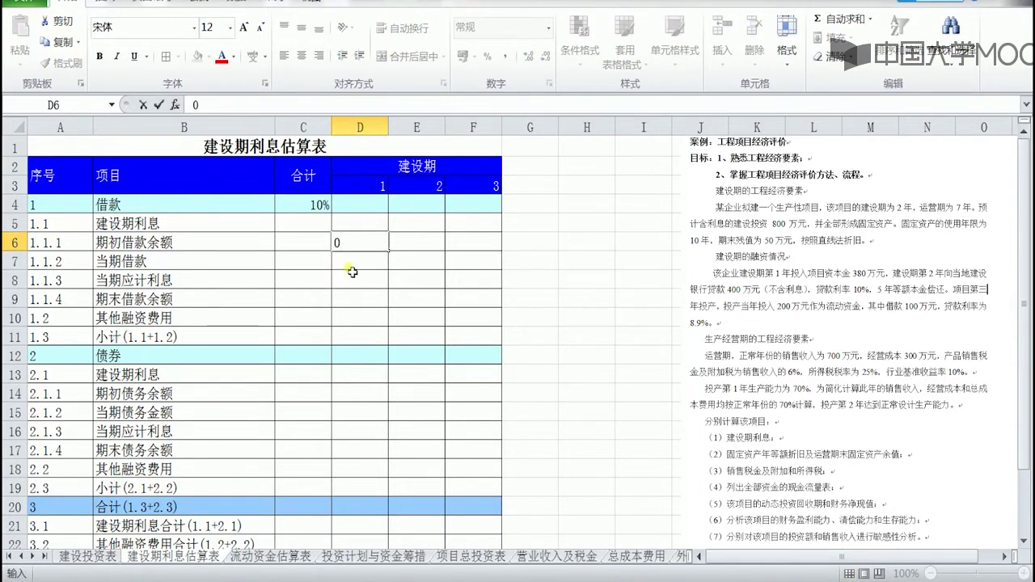
left_click(355, 270)
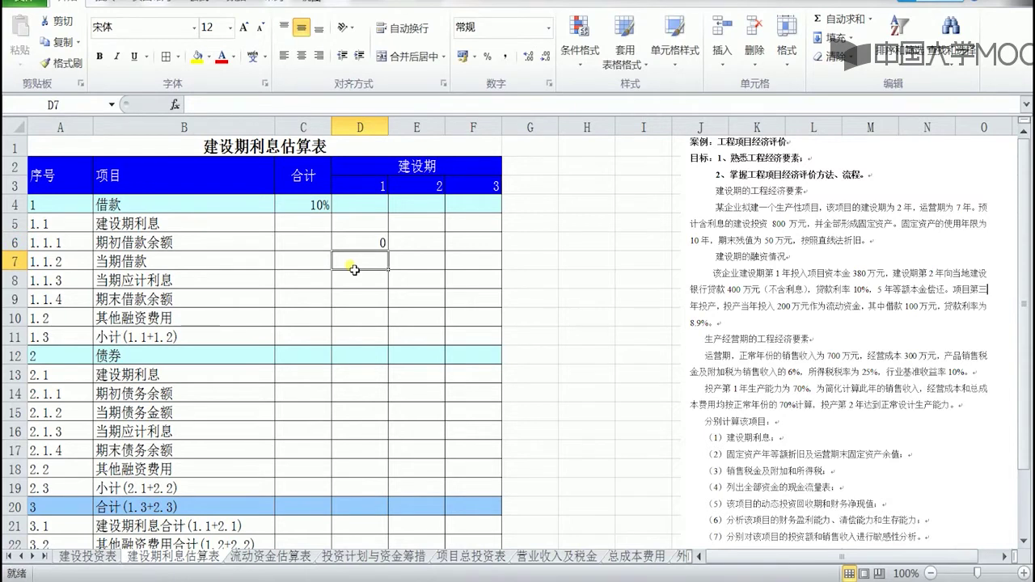
type("0")
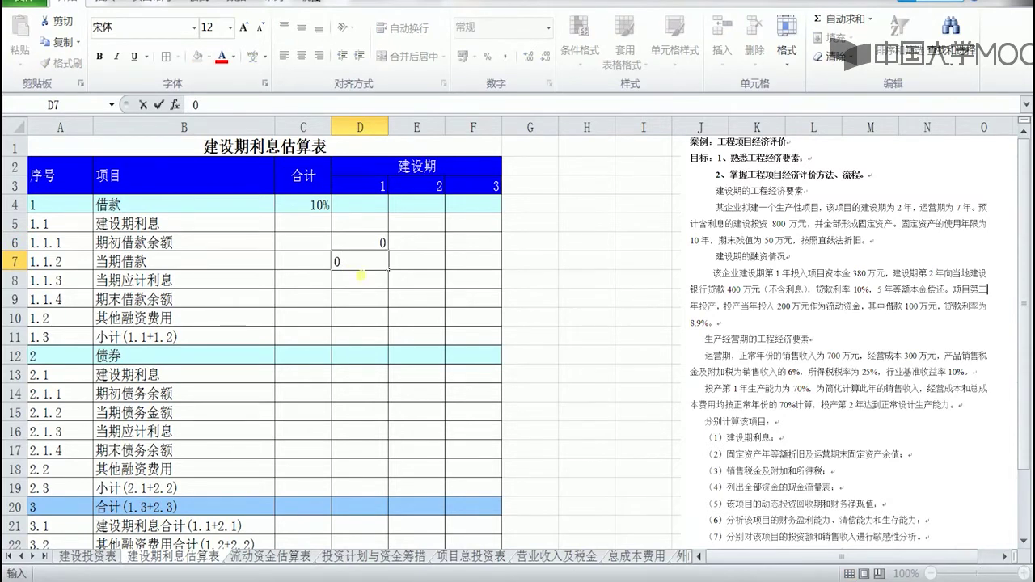
Build the formula =(D6+D7/2)*C4 in D8 for the year 1 当期应计利息.
left_click(376, 288)
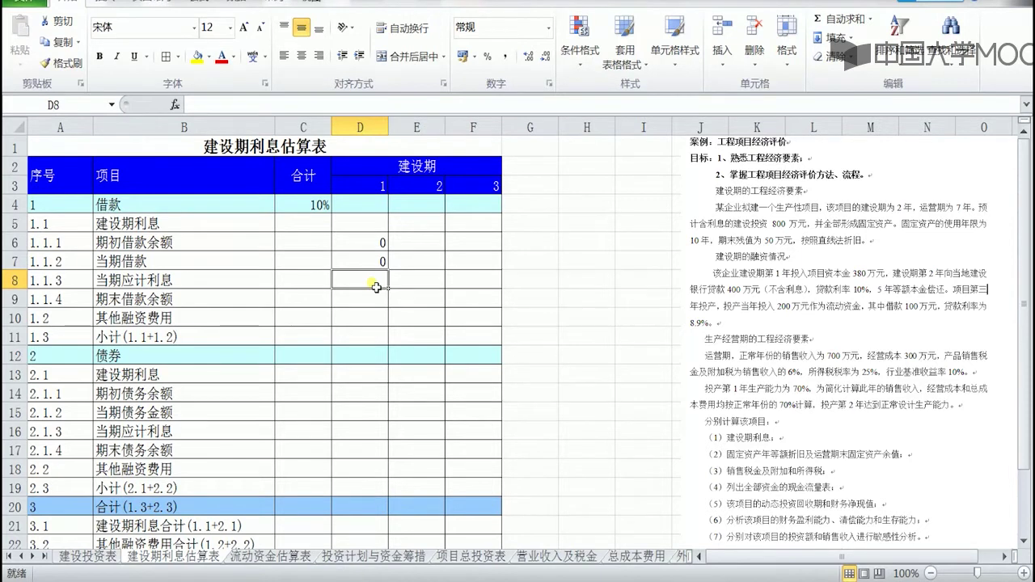
type("=")
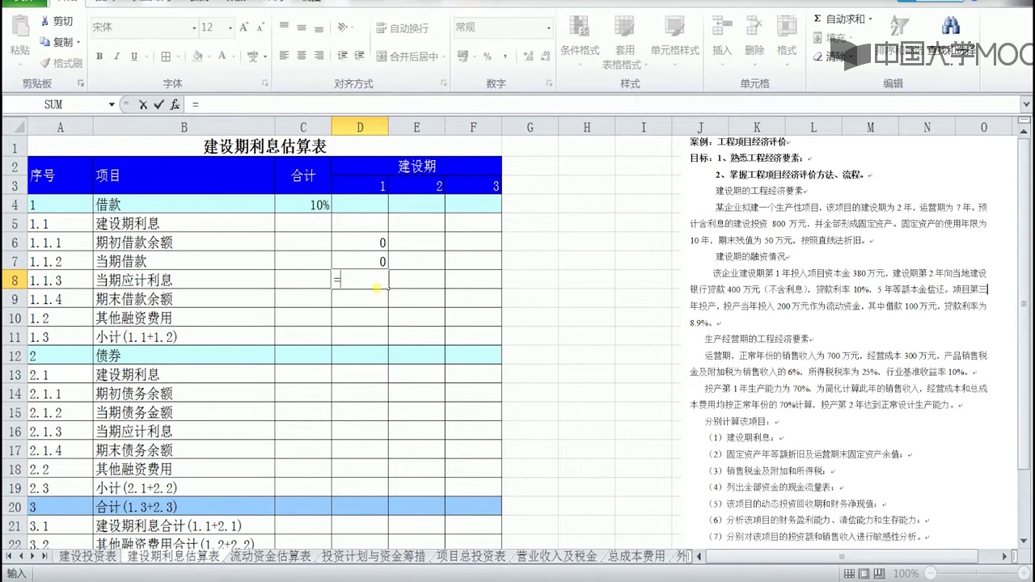
left_click(362, 244)
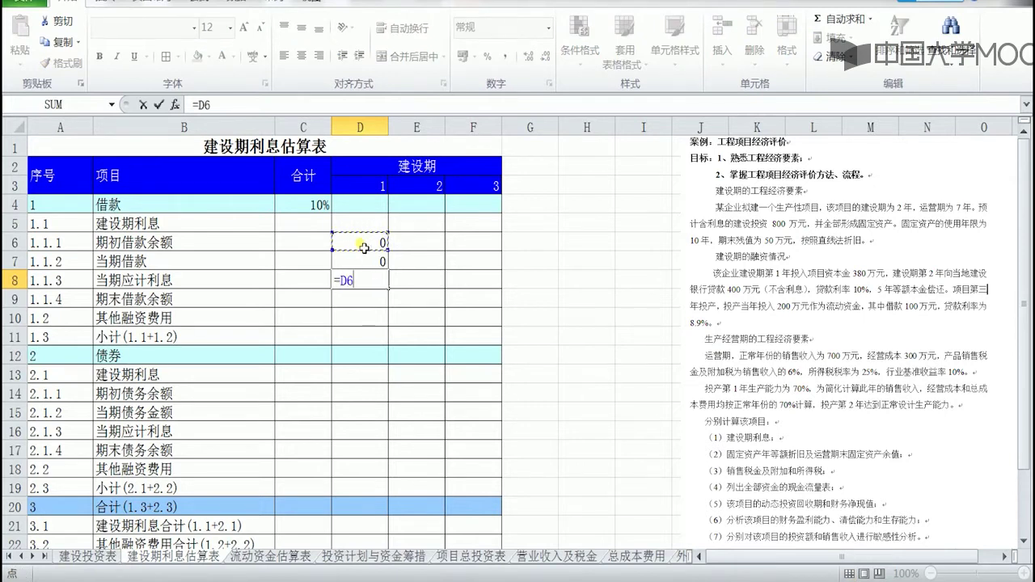
left_click(202, 104)
type("(D6")
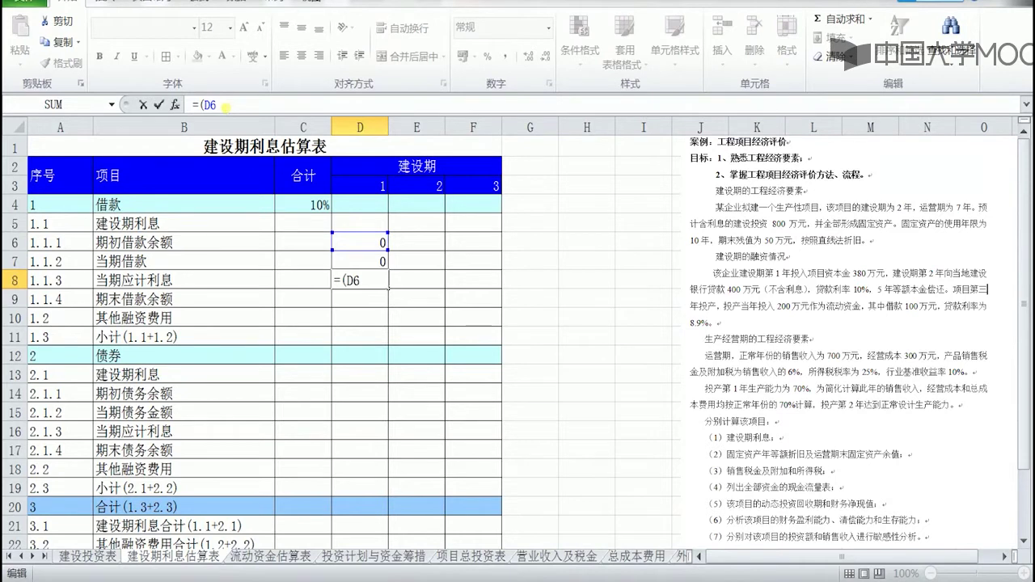
type("+")
left_click(364, 263)
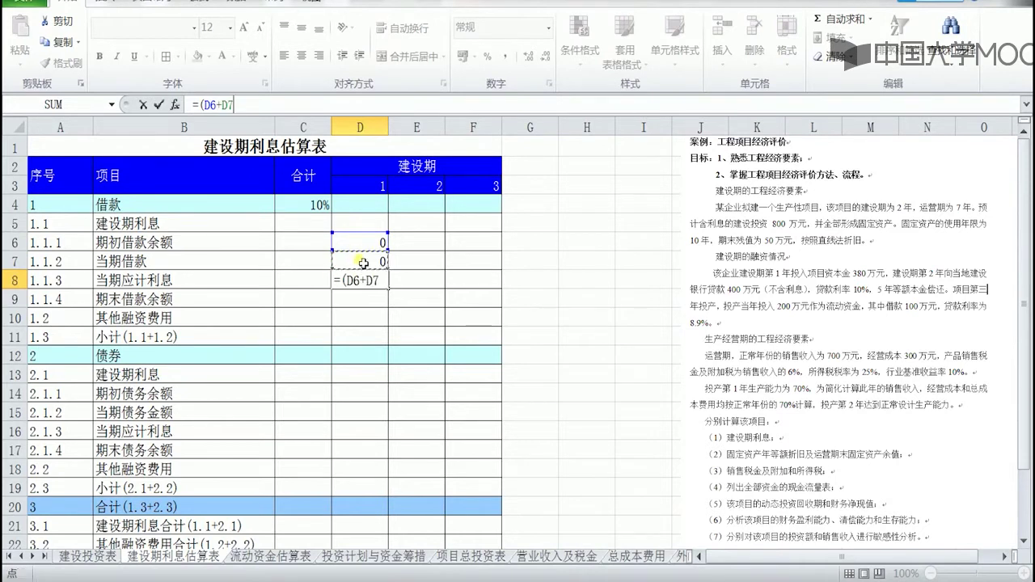
type("/2")
key("F2")
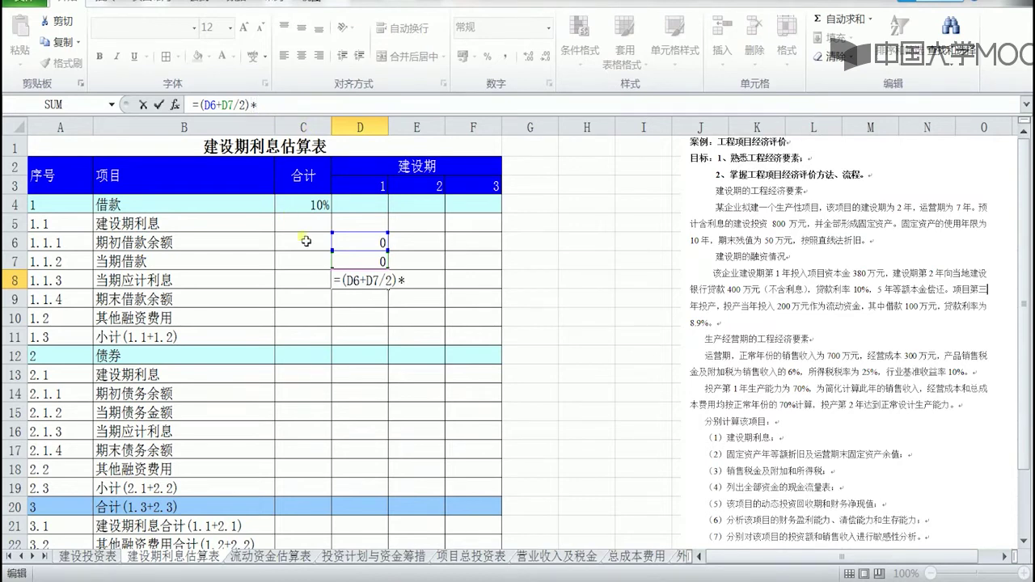
left_click(322, 209)
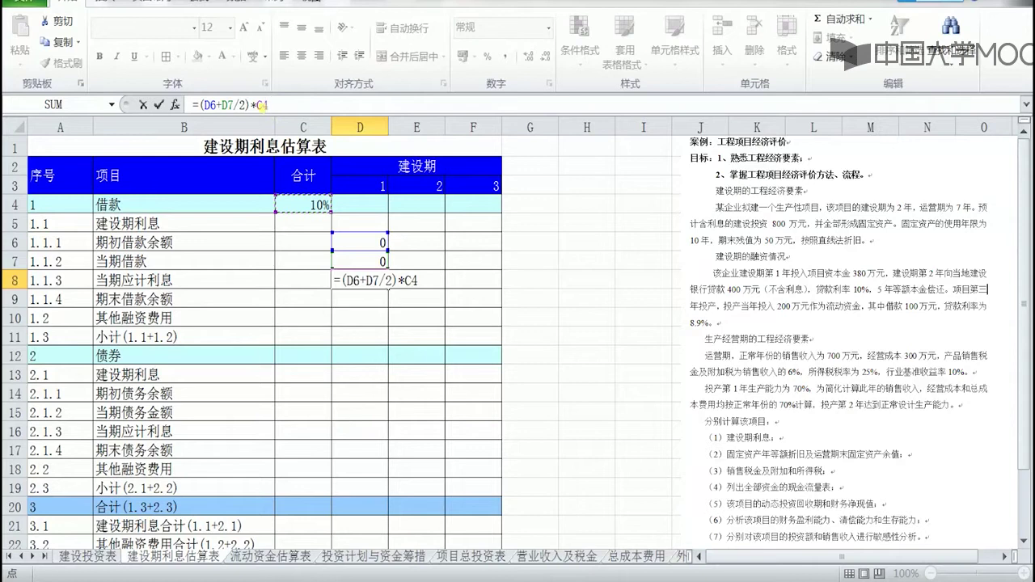
Make the interest rate reference absolute as $C$4 in the D8 formula and commit it.
left_click(265, 105)
type("$")
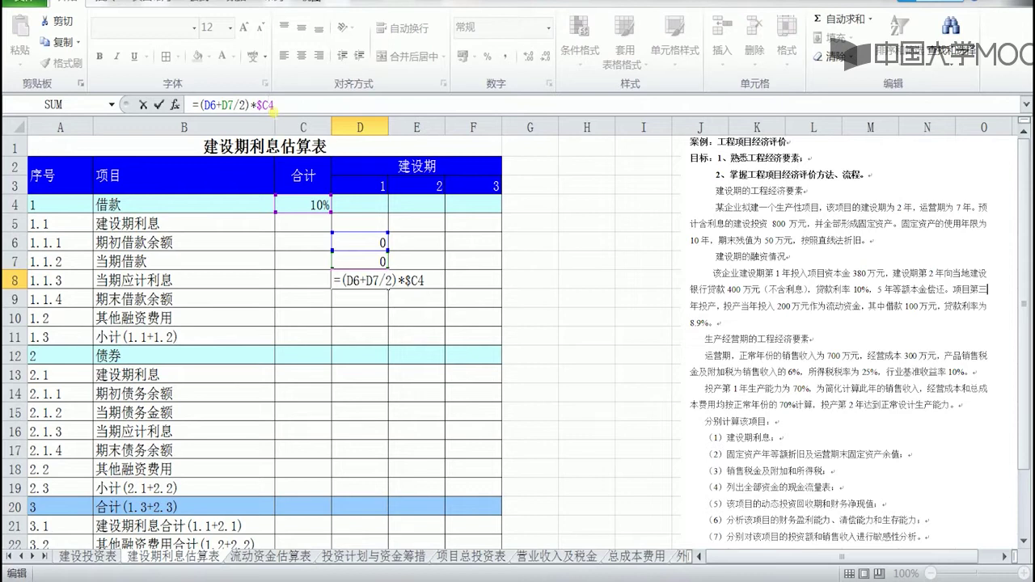
left_click(270, 106)
type("$")
left_click(159, 105)
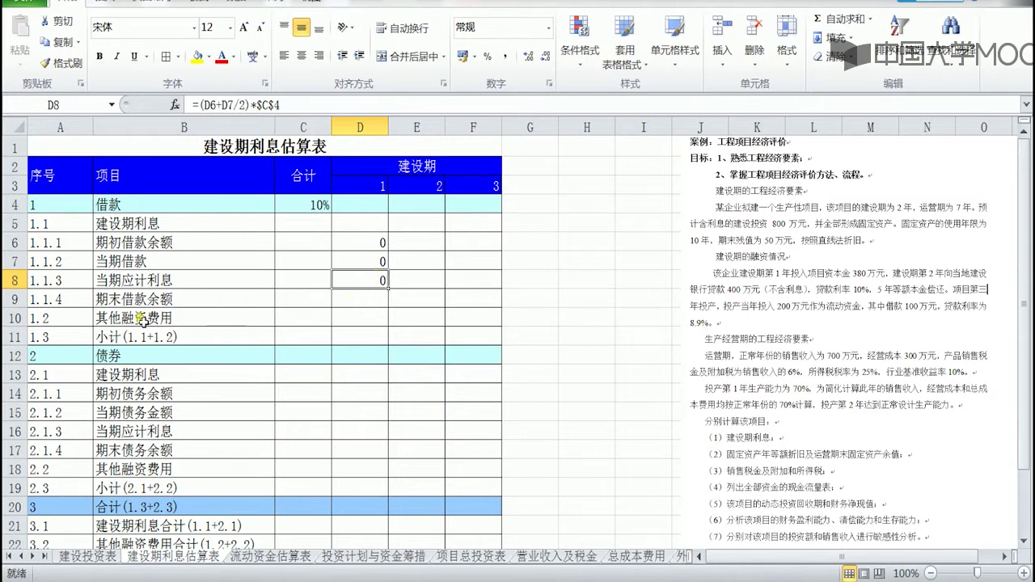
Calculate the year 1 期末借款余额 in D9 with the formula =D6+D7+D8.
left_click(352, 304)
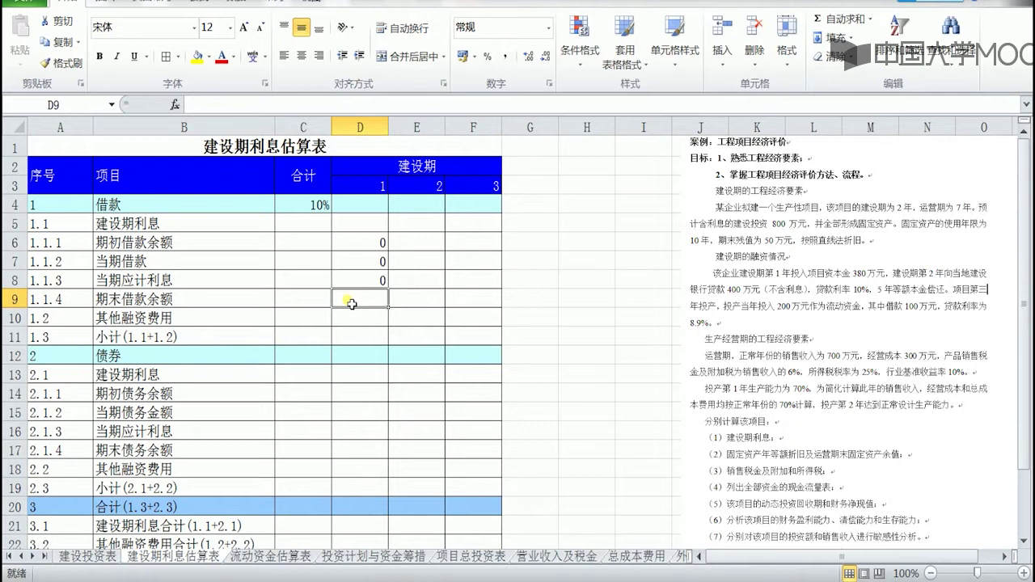
type("=")
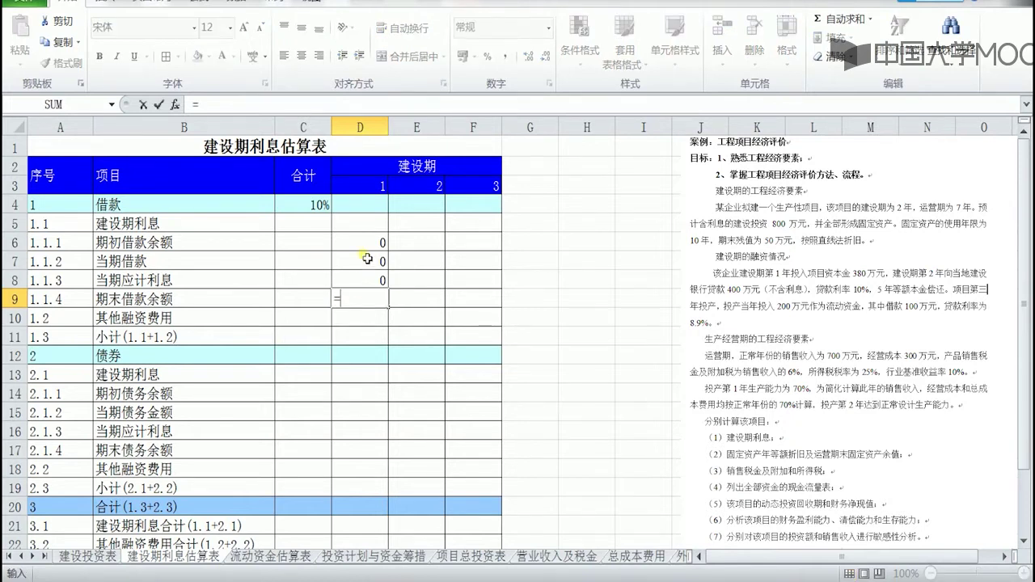
left_click(364, 244)
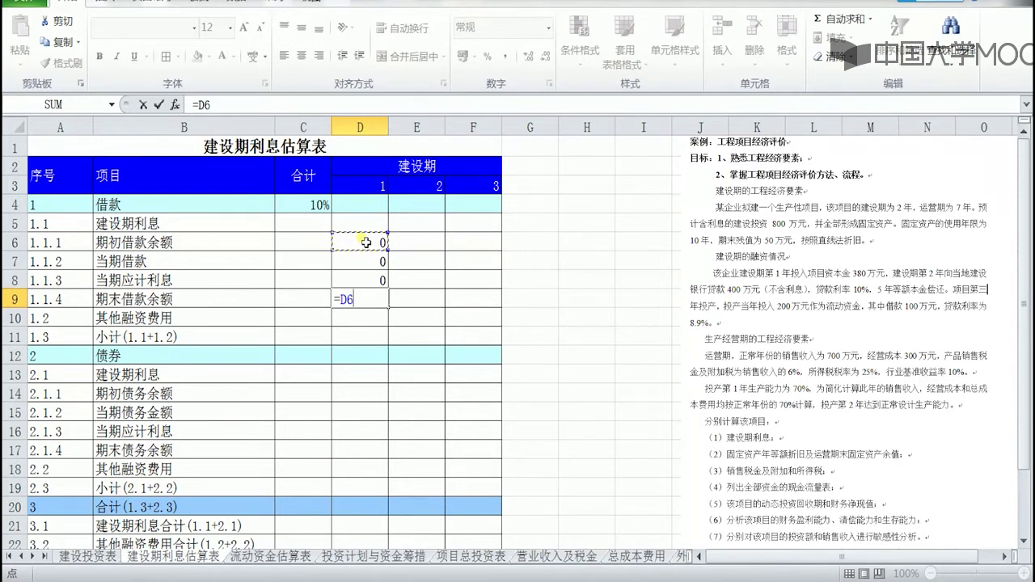
type("+")
left_click(360, 269)
type("+")
left_click(376, 279)
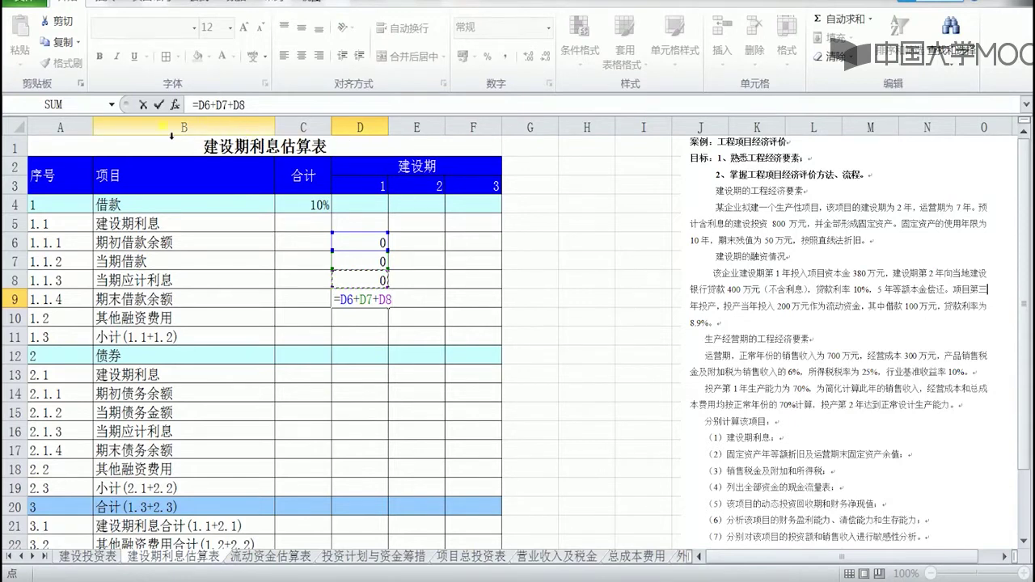
left_click(161, 105)
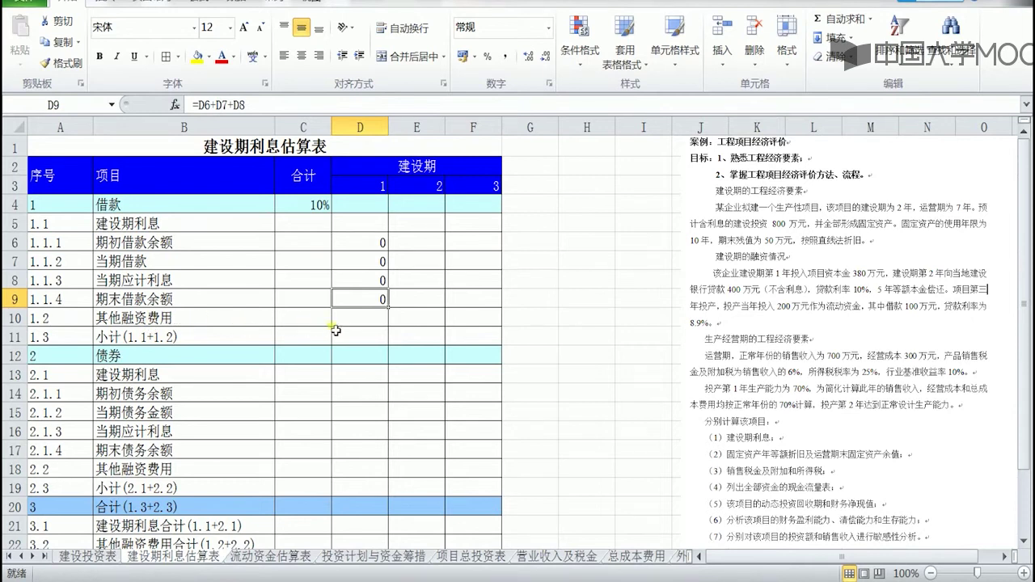
Enter 0 for the year 1 其他融资费用 in D10.
key("Down")
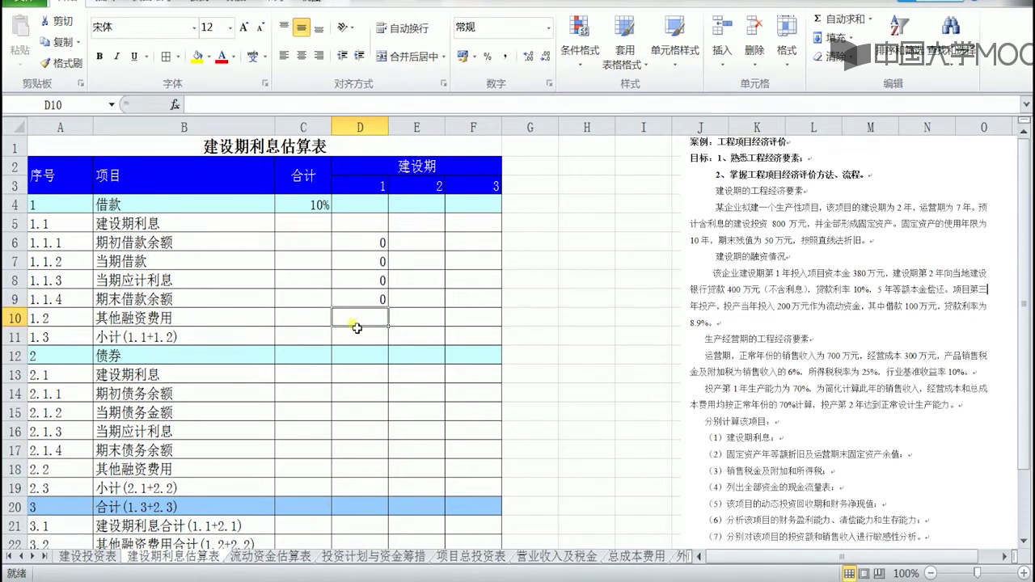
type("0")
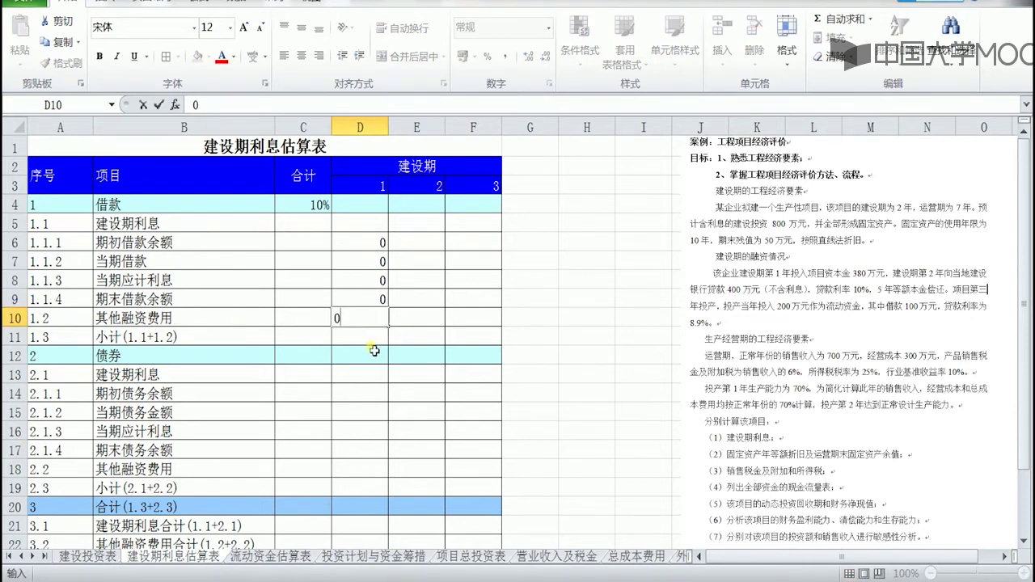
key("Return")
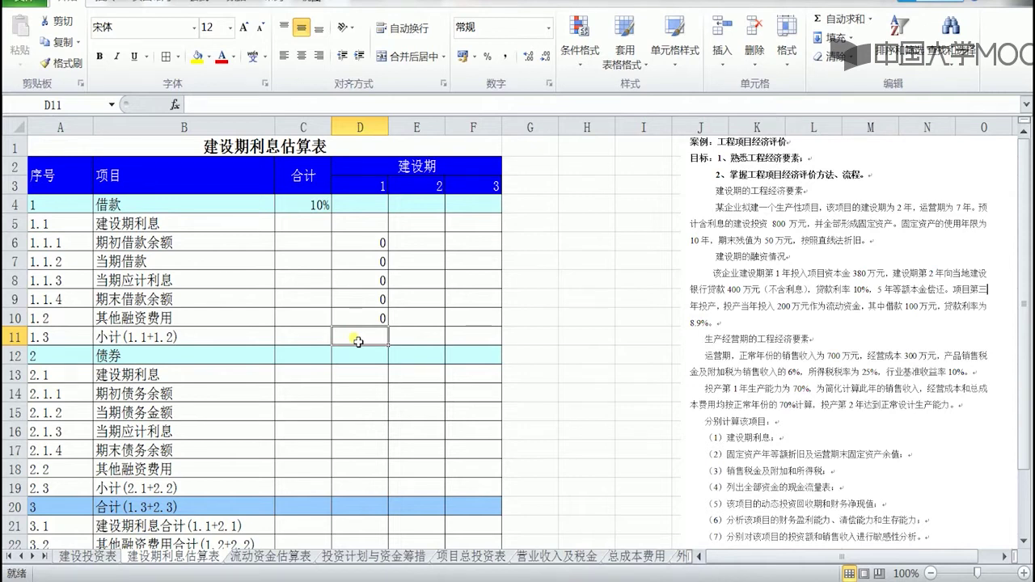
Calculate the year 1 小计(1.1+1.2) in D11 with the formula =D5+D10.
type("=")
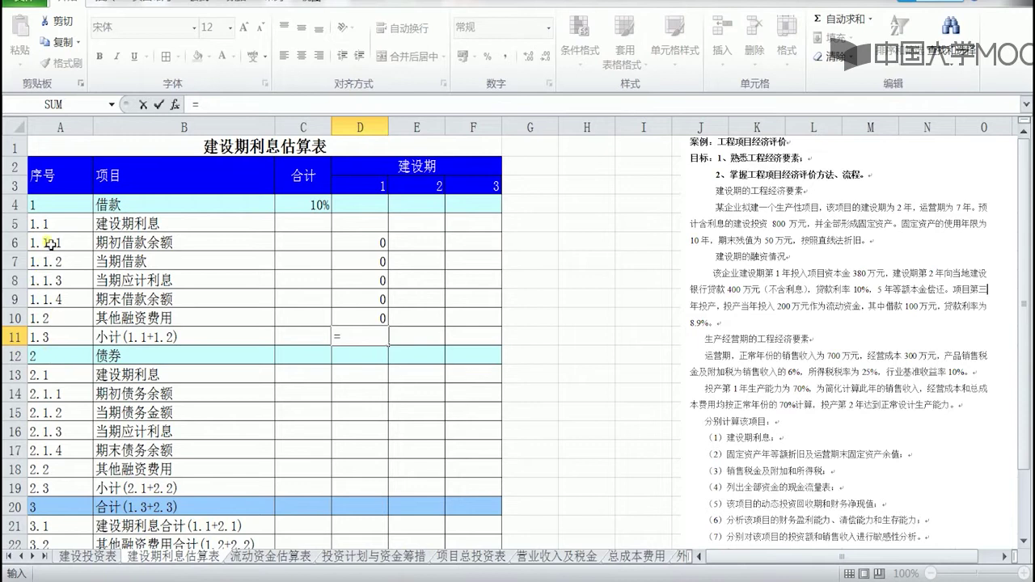
left_click(367, 232)
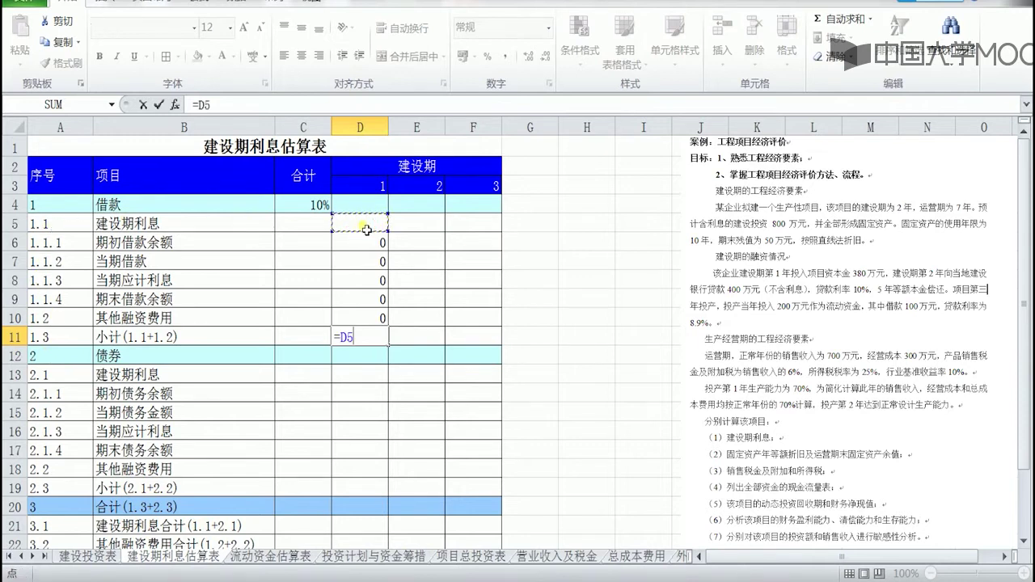
type("+")
left_click(378, 318)
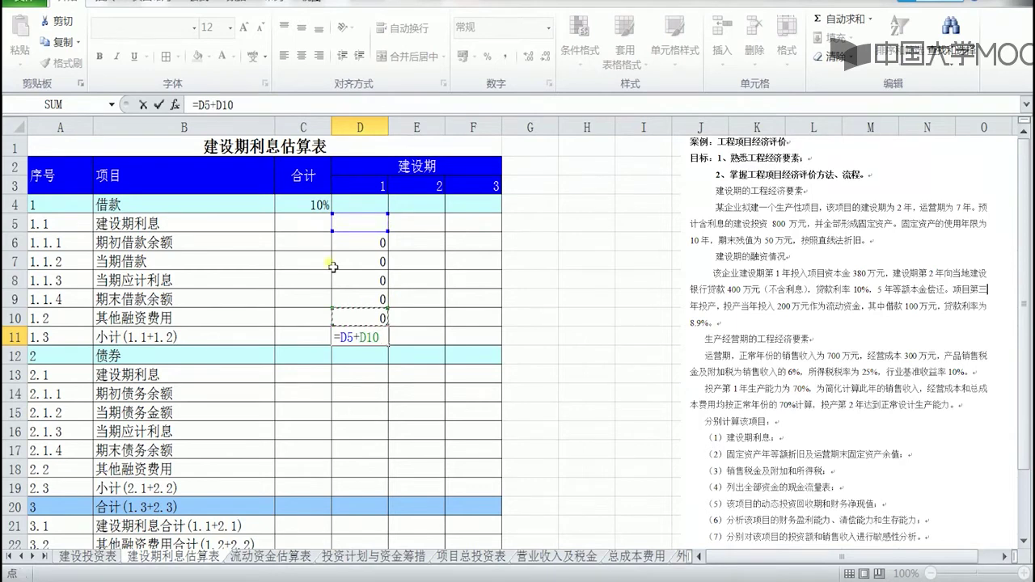
left_click(159, 105)
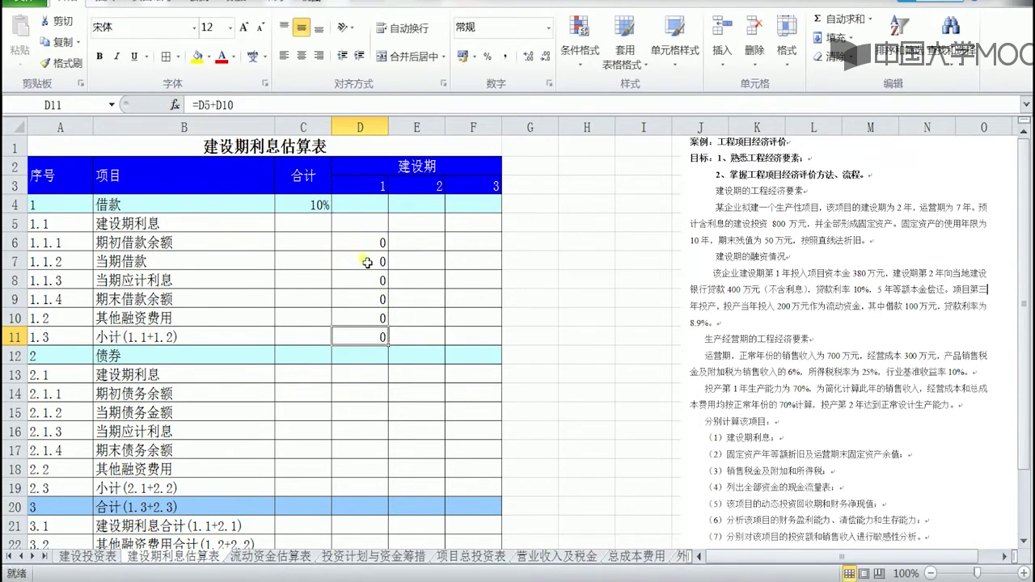
Link the year 1 建设期利息 in D5 to 当期应计利息 with the formula =D8.
left_click(381, 228)
type("=")
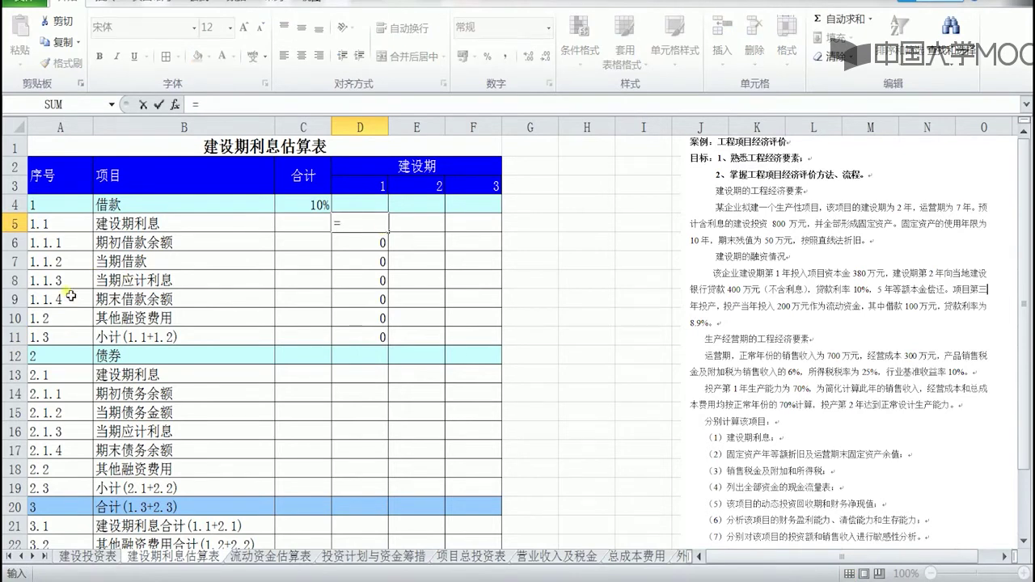
left_click(359, 280)
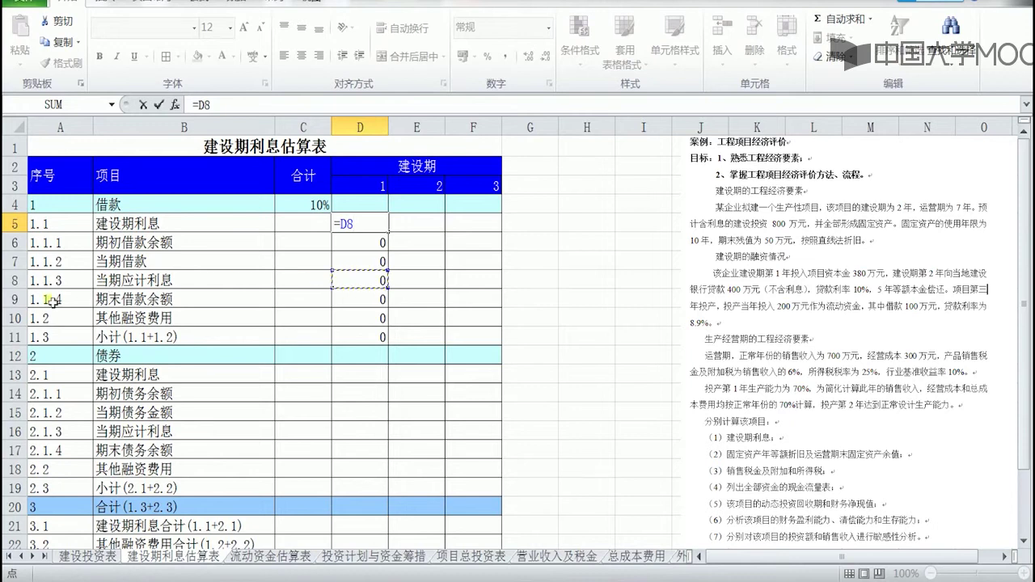
left_click(158, 104)
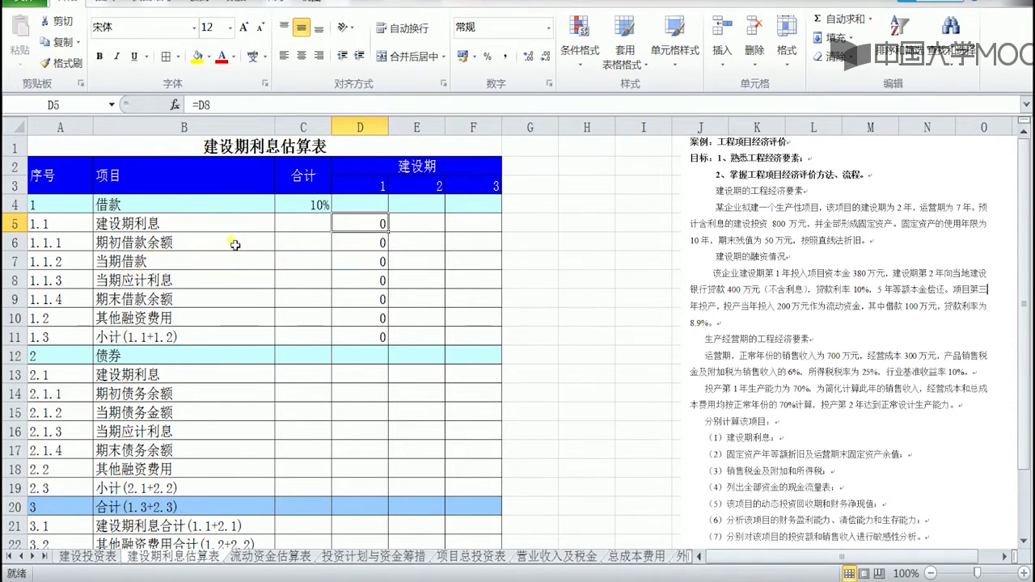
Set the year 2 期初借款余额 in E6 to the previous year's closing balance with the formula =D9.
left_click(415, 244)
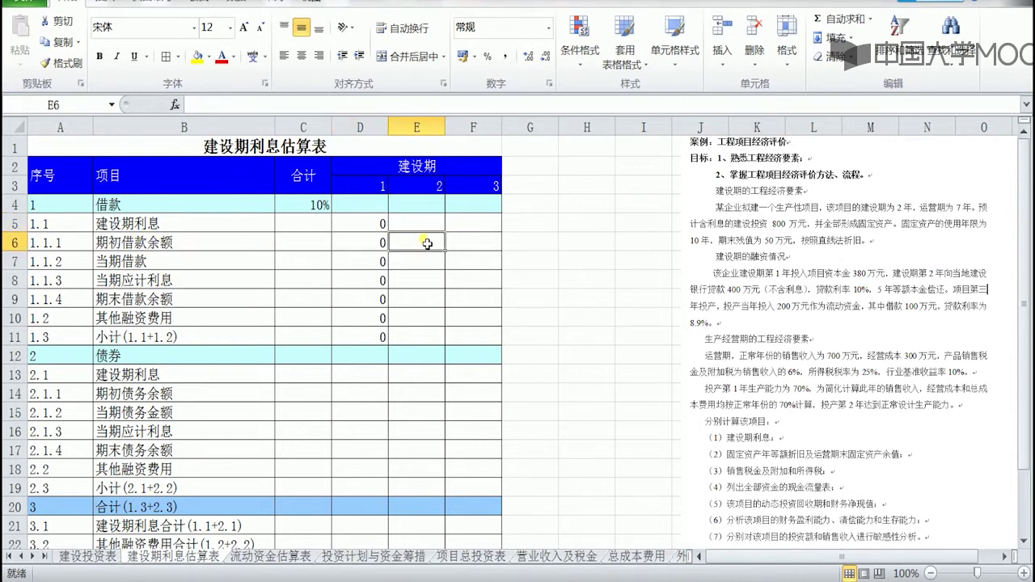
type("=")
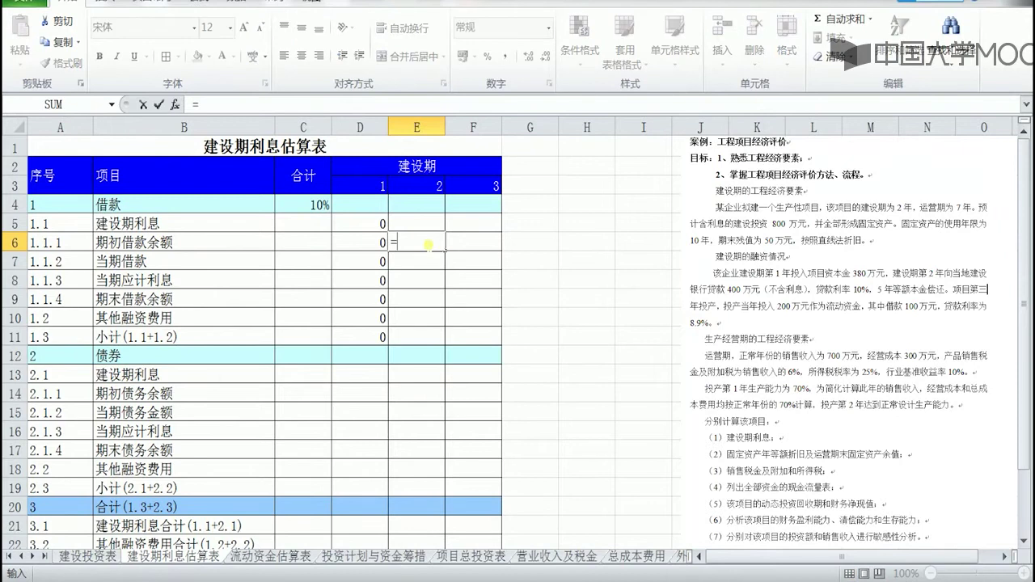
left_click(132, 305)
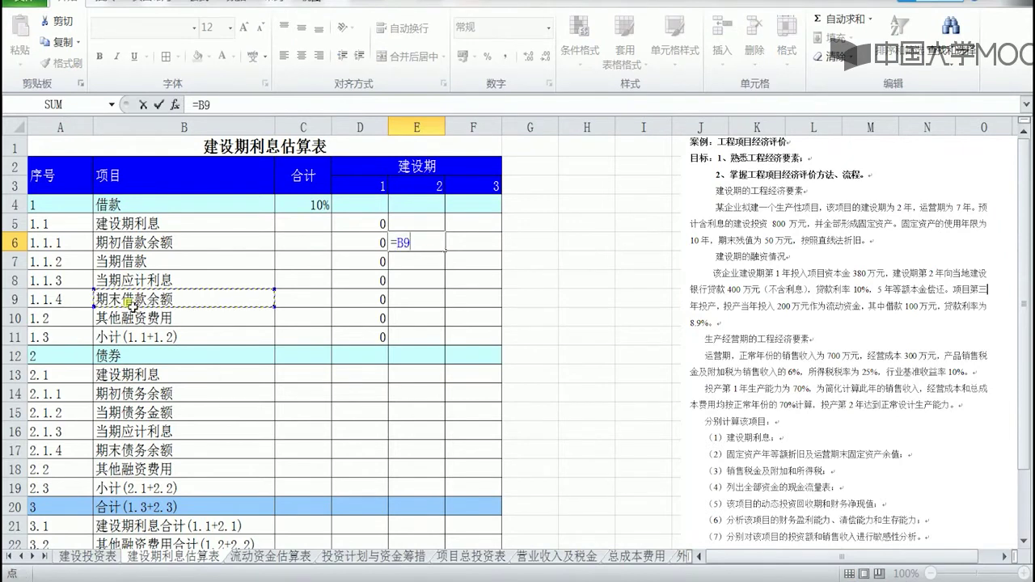
key("BackSpace")
key("BackSpace")
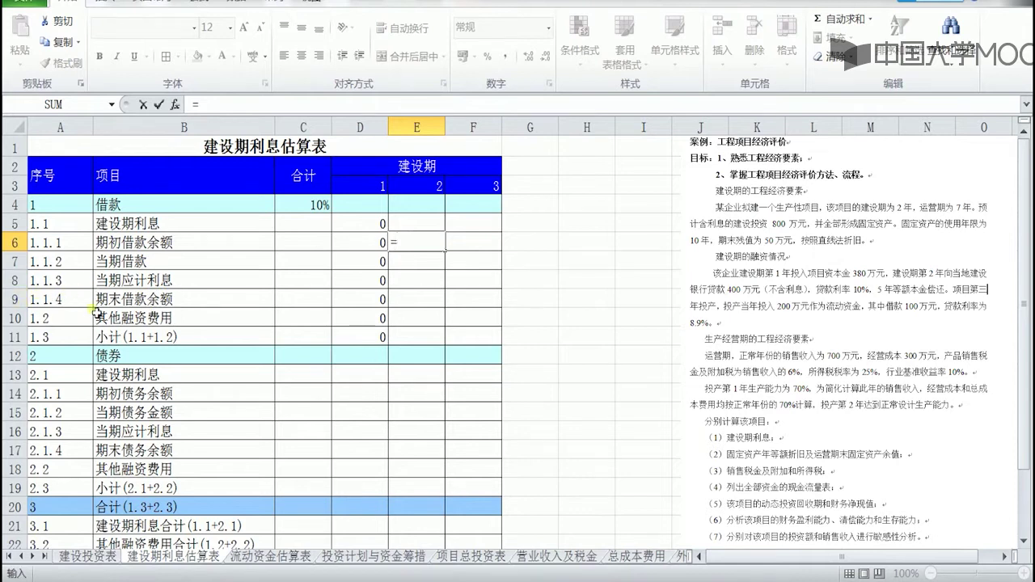
left_click(366, 306)
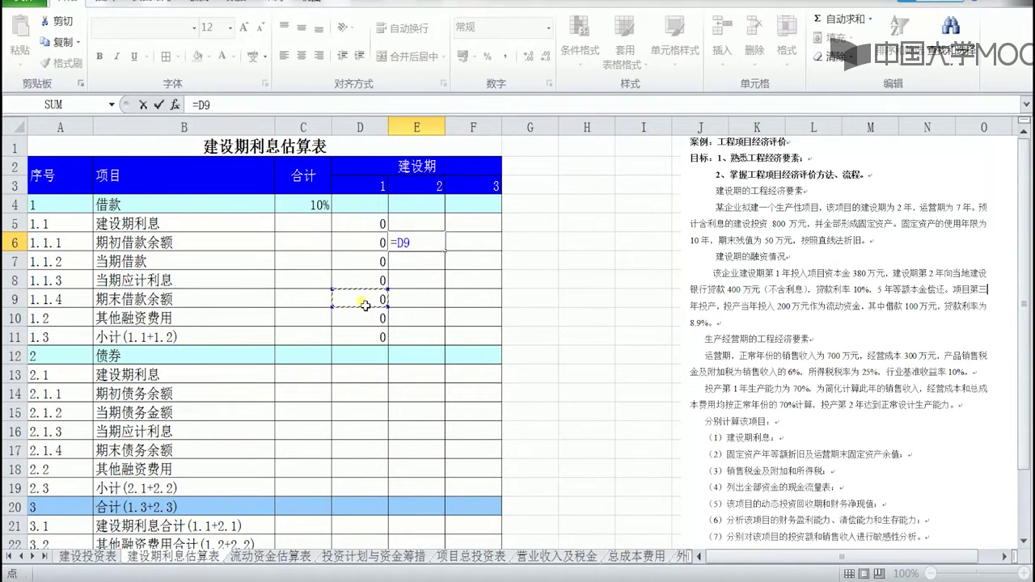
left_click(158, 105)
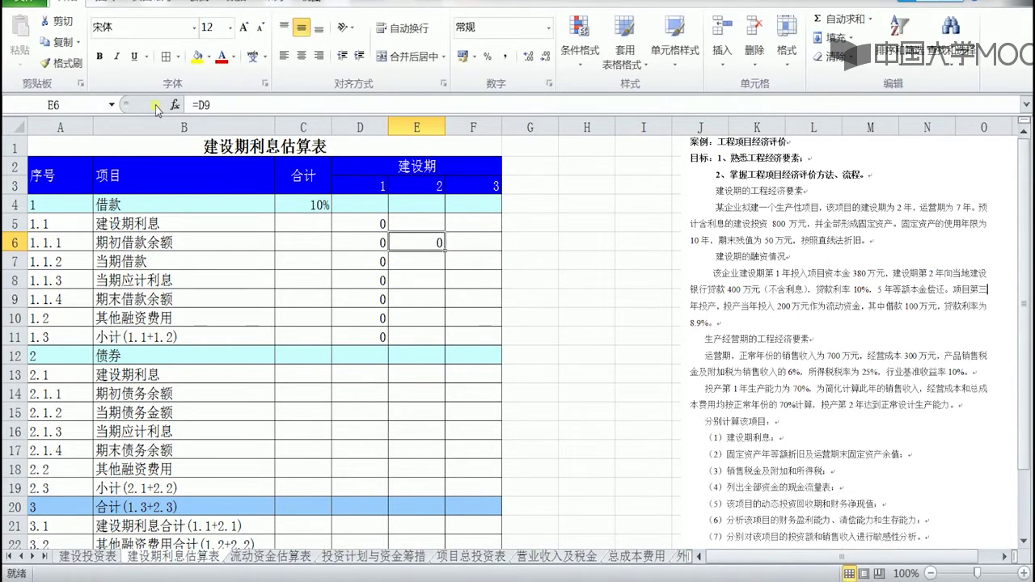
Enter 400 as the year 2 当期借款 in E7.
left_click(420, 261)
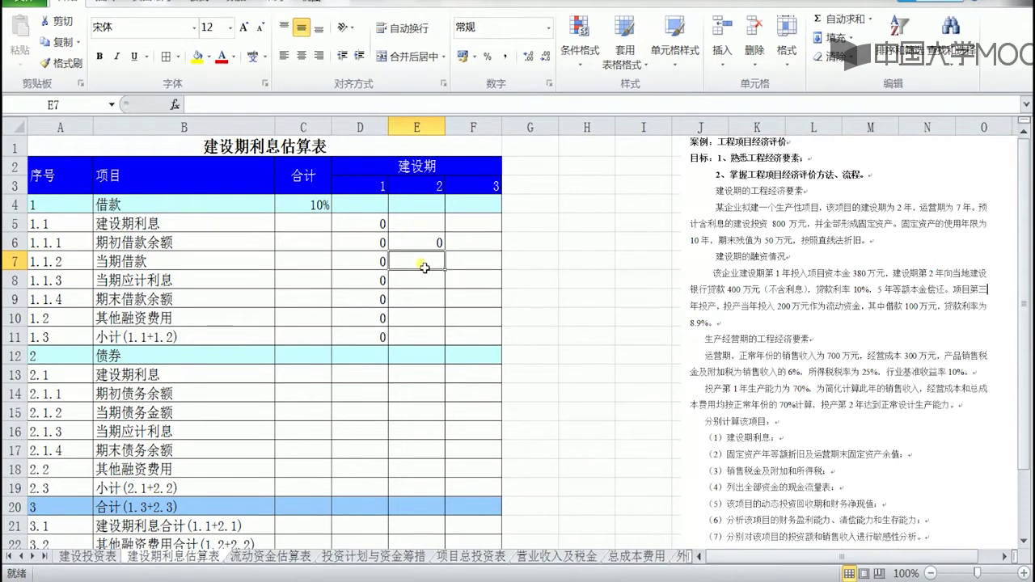
type("400")
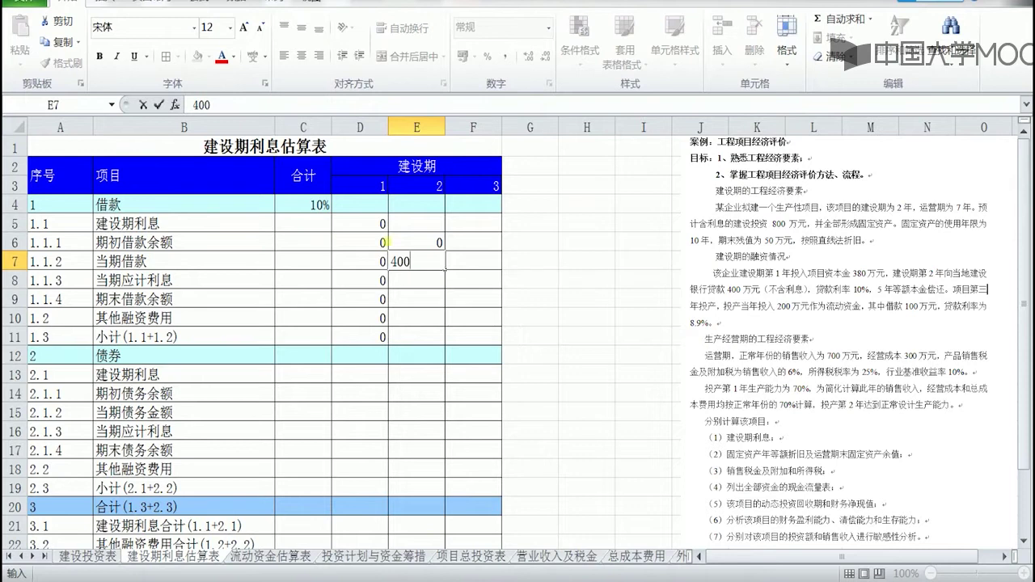
left_click(159, 105)
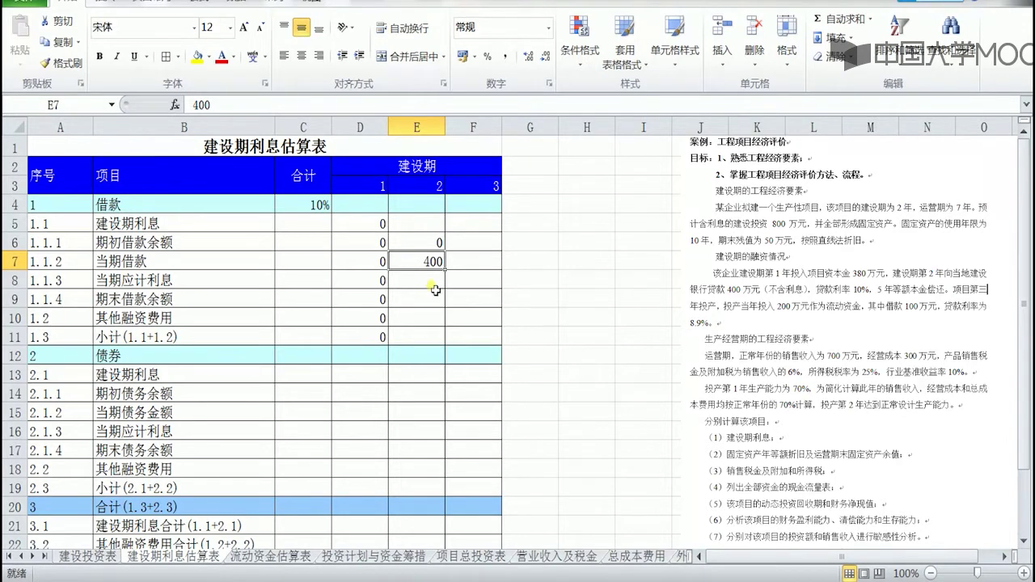
Copy the 当期应计利息 formula from D8 to year 2 in E8 and check its absolute reference to $C$4.
left_click(380, 279)
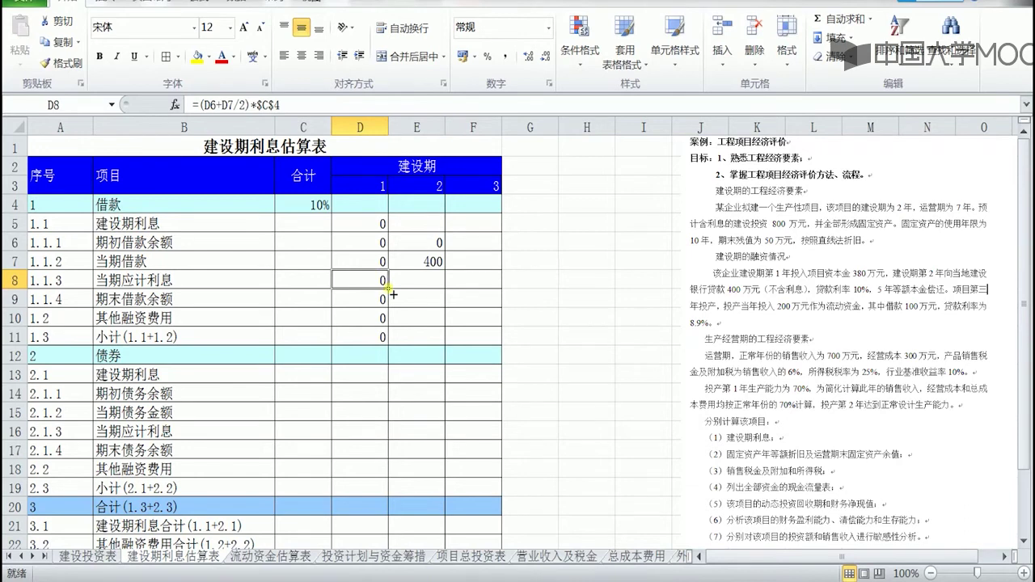
left_click_drag(391, 295, 435, 291)
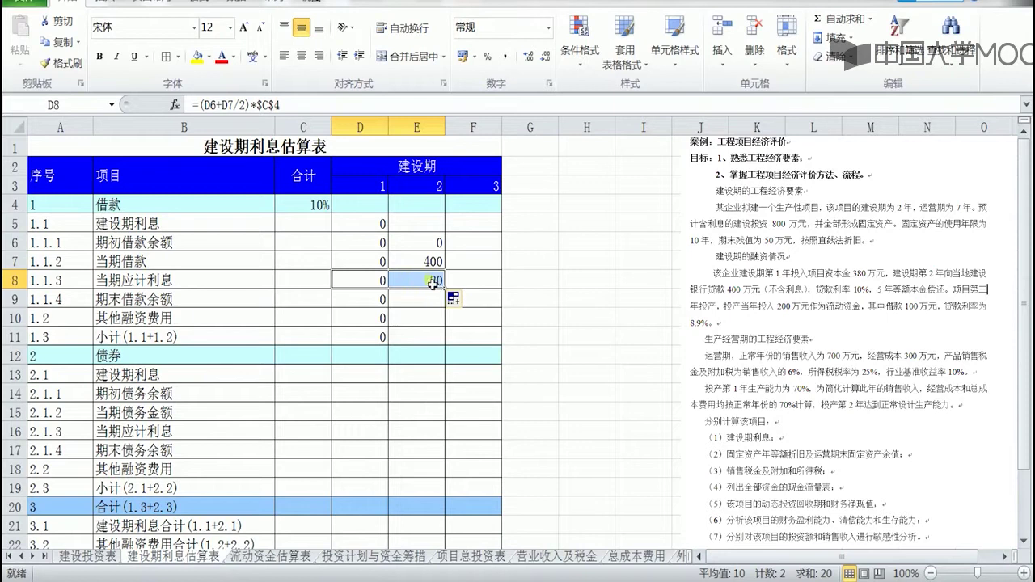
left_click(423, 282)
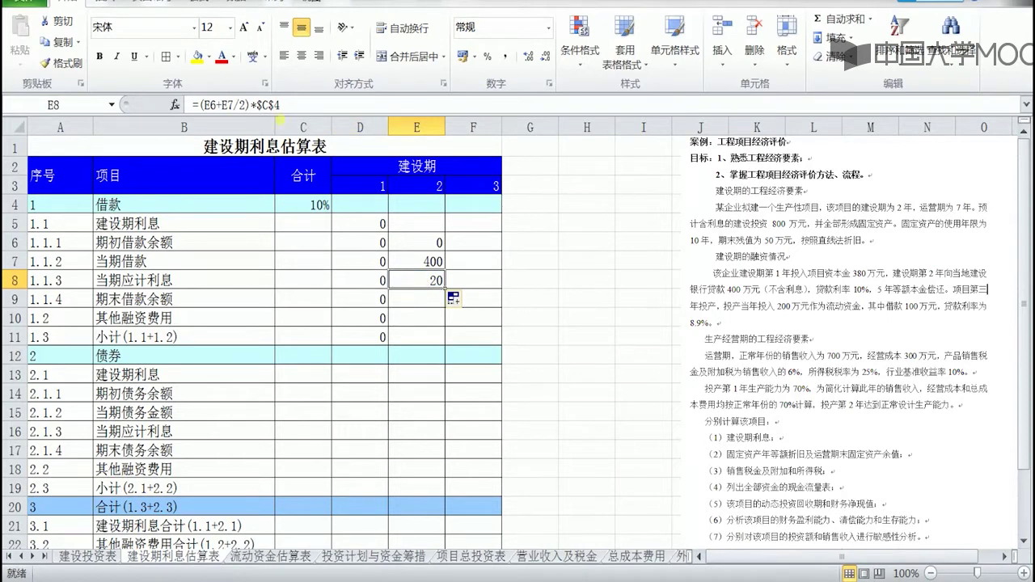
left_click(268, 105)
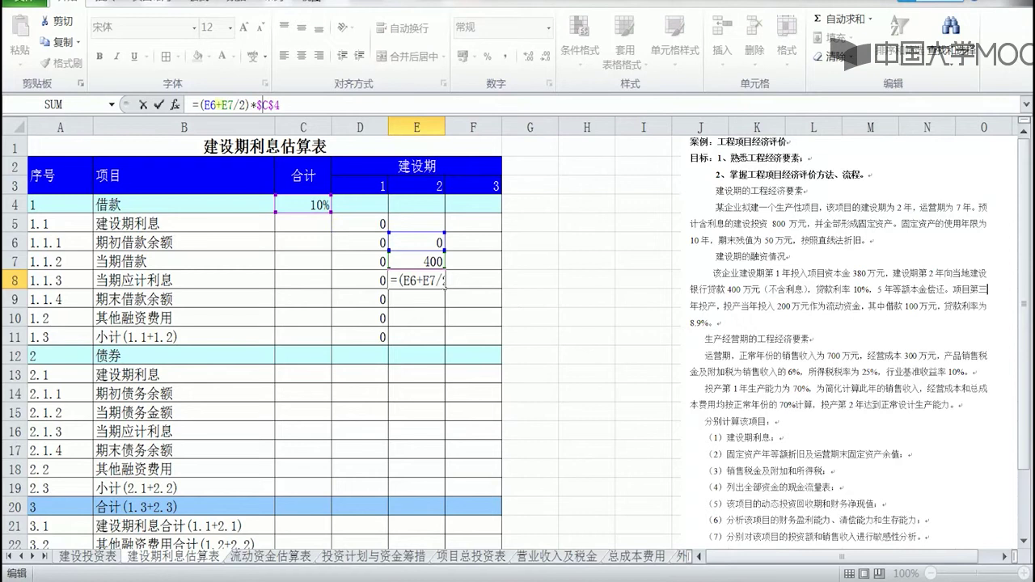
left_click(156, 105)
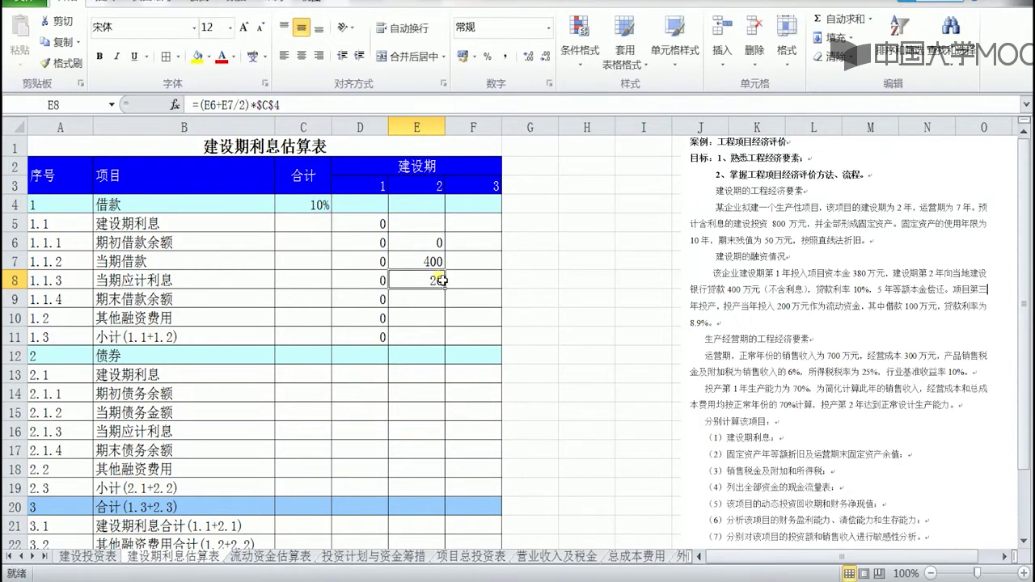
Copy the year 1 formulas for 建设期利息 (D5) and 期末借款余额 (D9) across to year 2 in column E.
left_click(380, 227)
left_click_drag(389, 234, 439, 227)
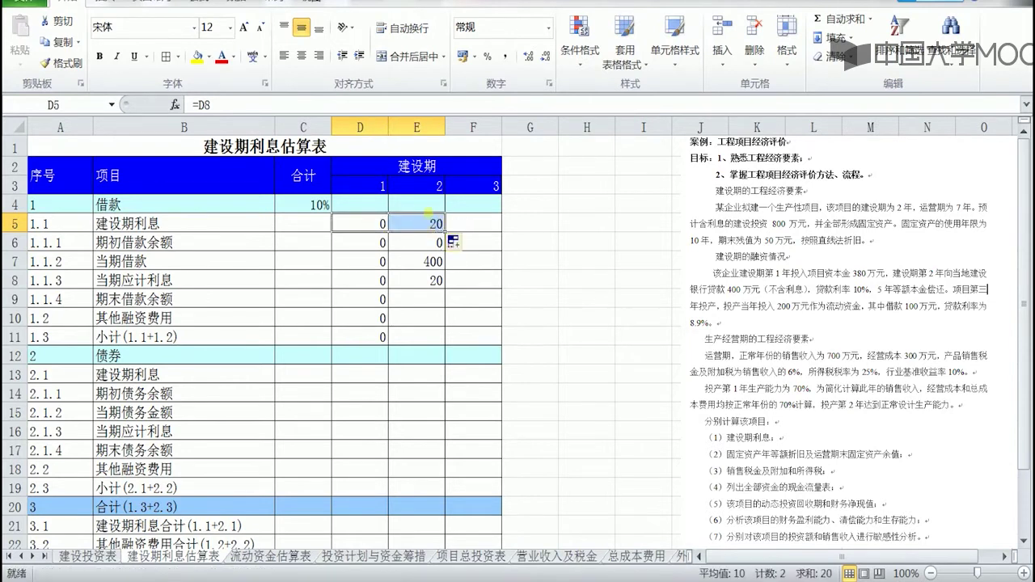
left_click(383, 300)
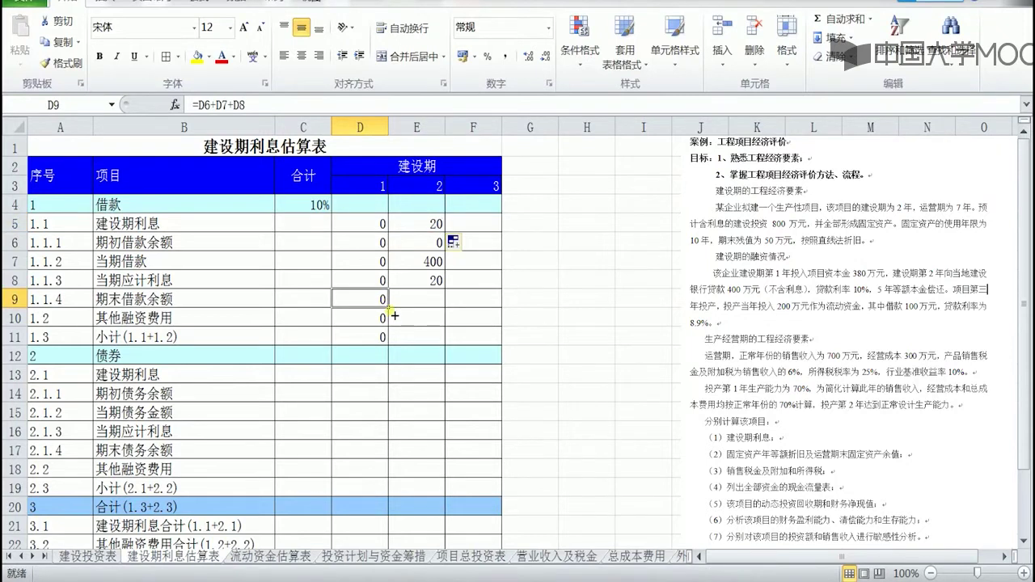
left_click_drag(389, 309, 444, 302)
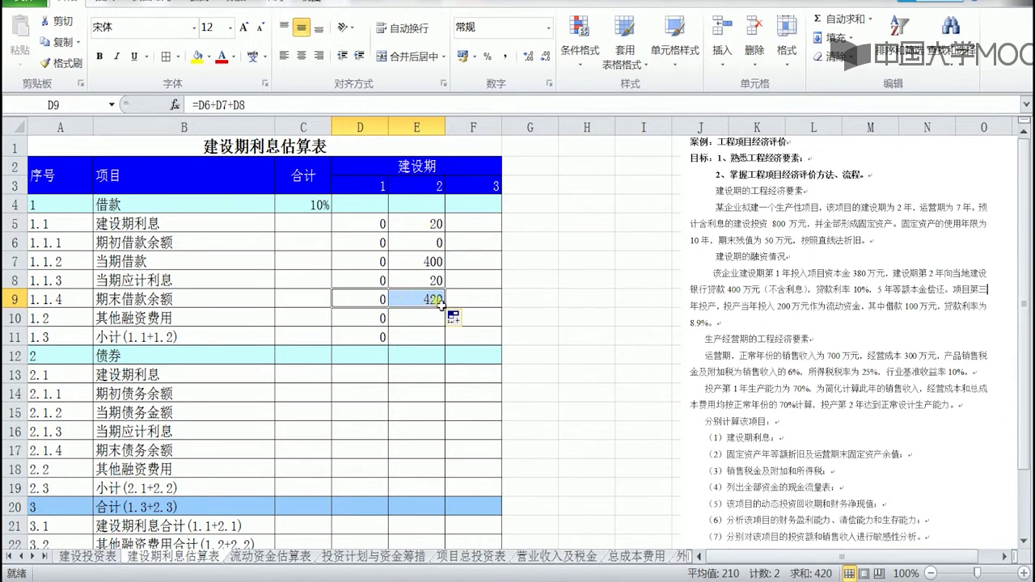
Extend 其他融资费用 (D10) and the 小计 formula (D11) to year 2 in E10 and E11.
left_click(381, 322)
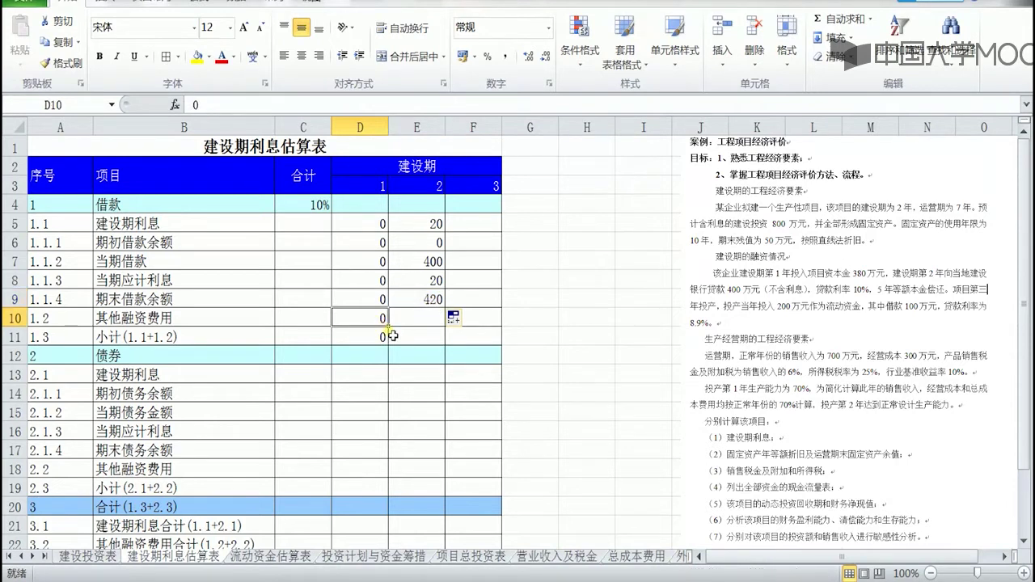
left_click_drag(392, 331, 433, 349)
left_click(385, 340)
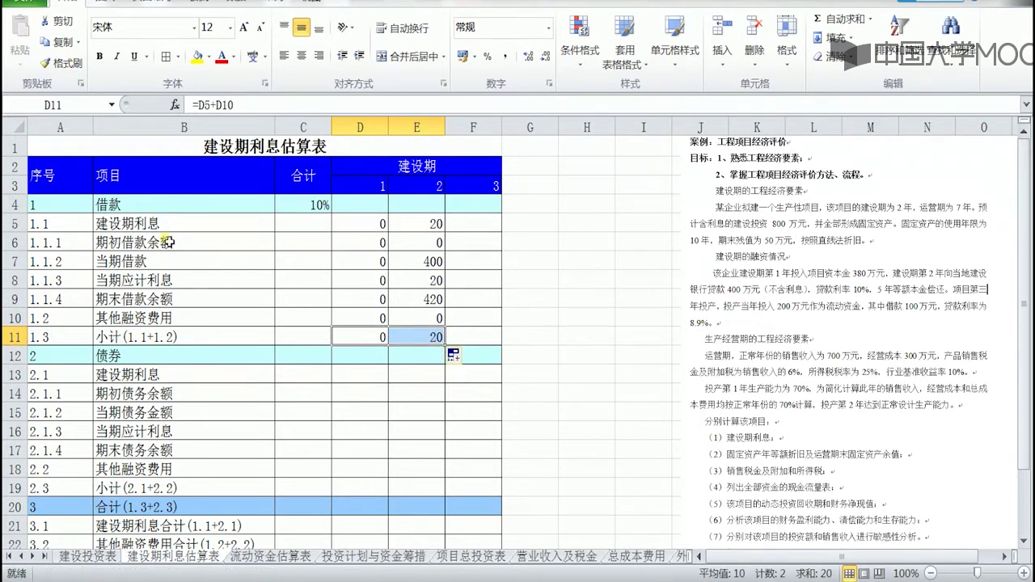
Copy the 期初借款余额 formula from E6 to year 3 in F6.
left_click(437, 243)
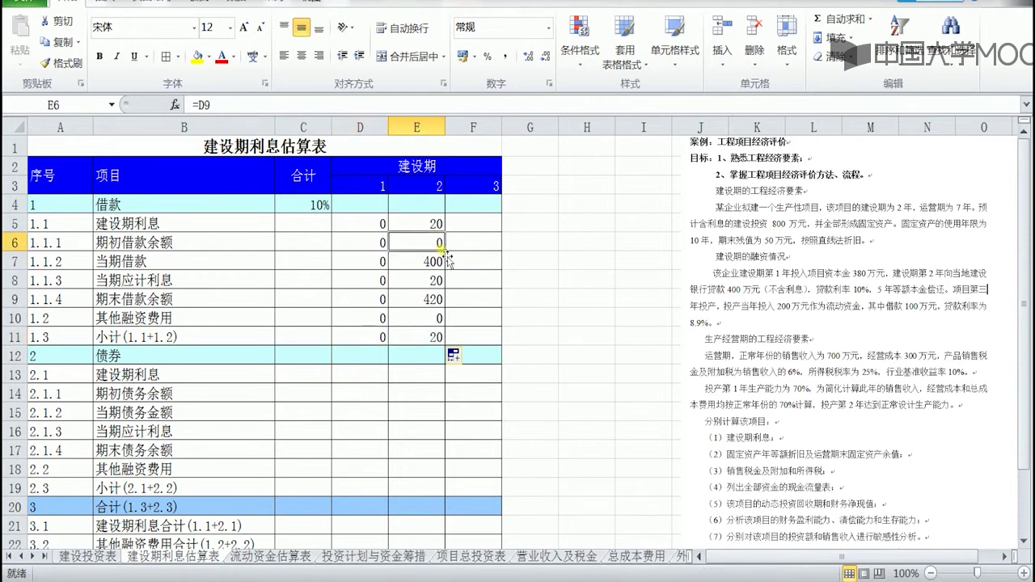
left_click_drag(445, 251, 479, 254)
left_click(479, 243)
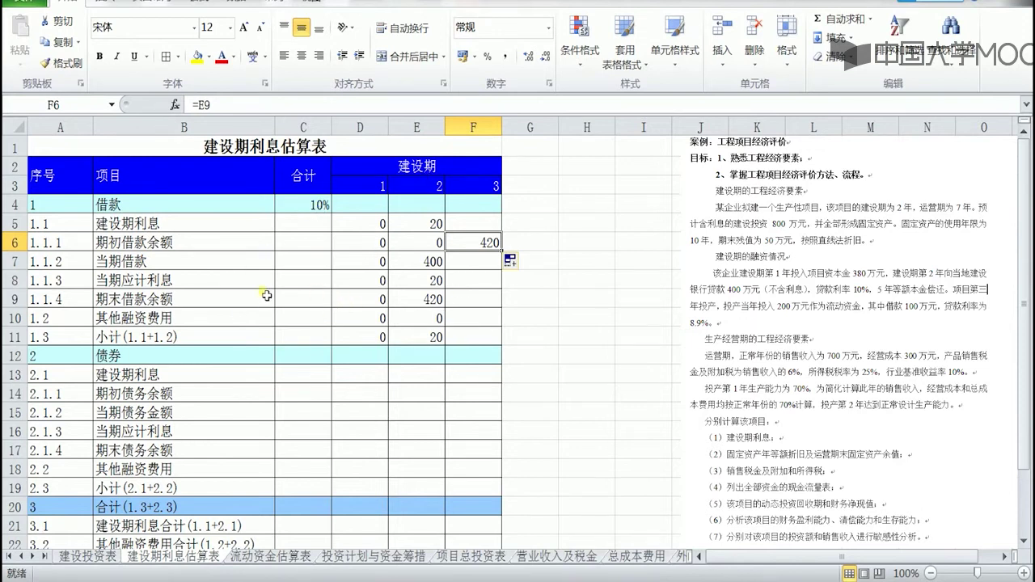
left_click(14, 280)
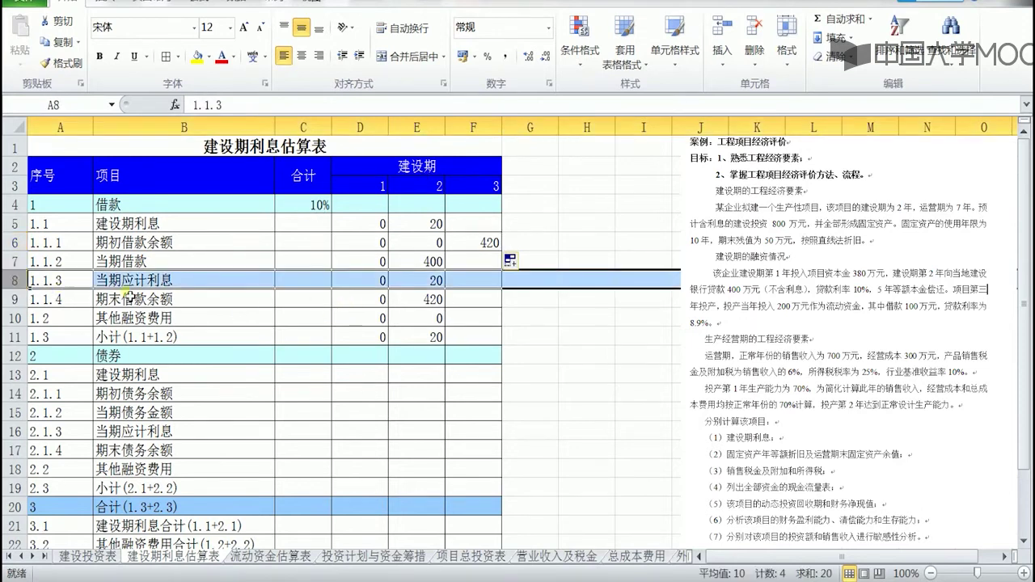
left_click(296, 288)
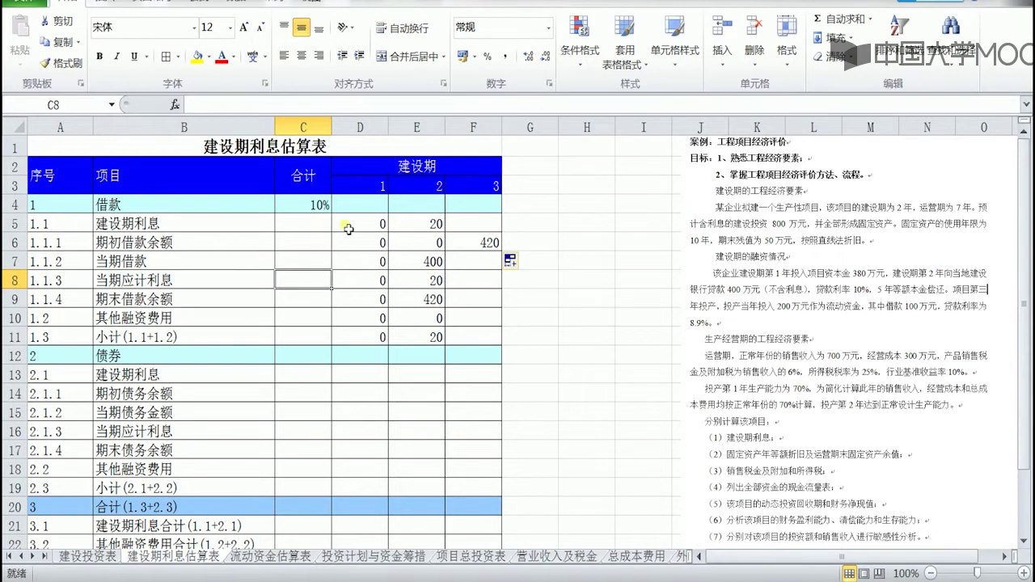
Total 建设期利息 over years 1 and 2 in the 合计 column by entering =D5+E5 in C5.
left_click(314, 228)
type("=")
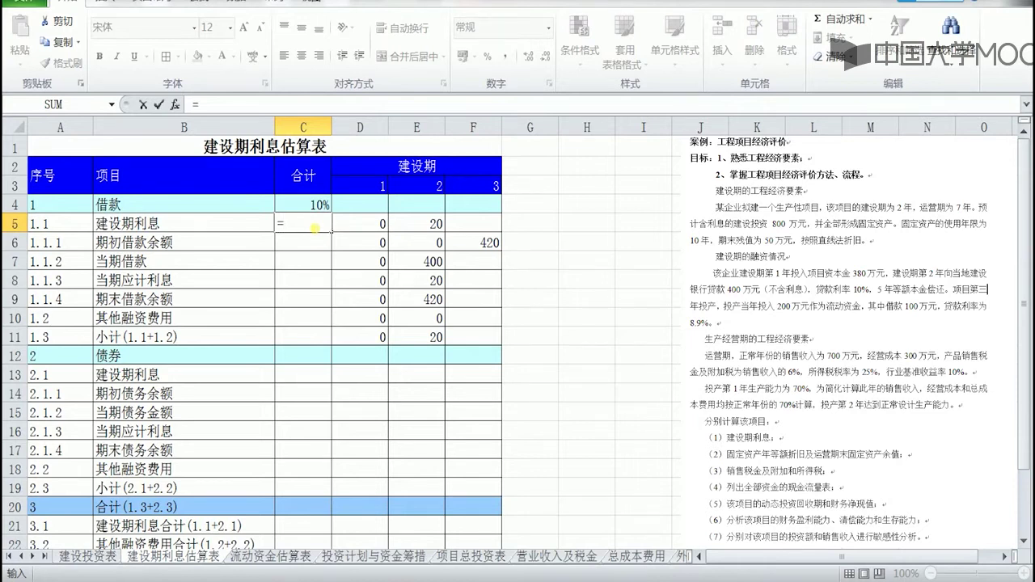
left_click(372, 222)
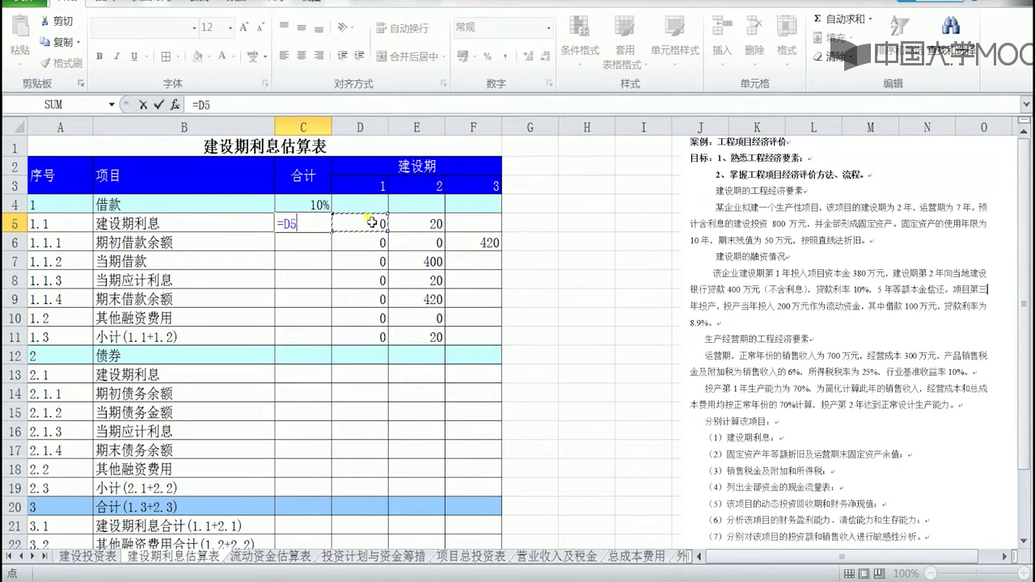
type("+")
left_click(415, 229)
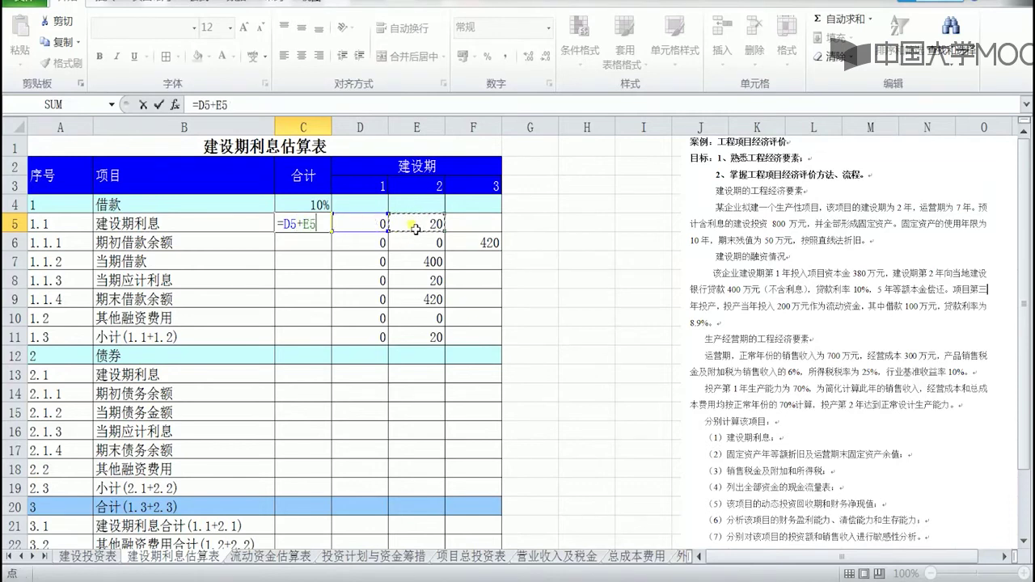
left_click(159, 104)
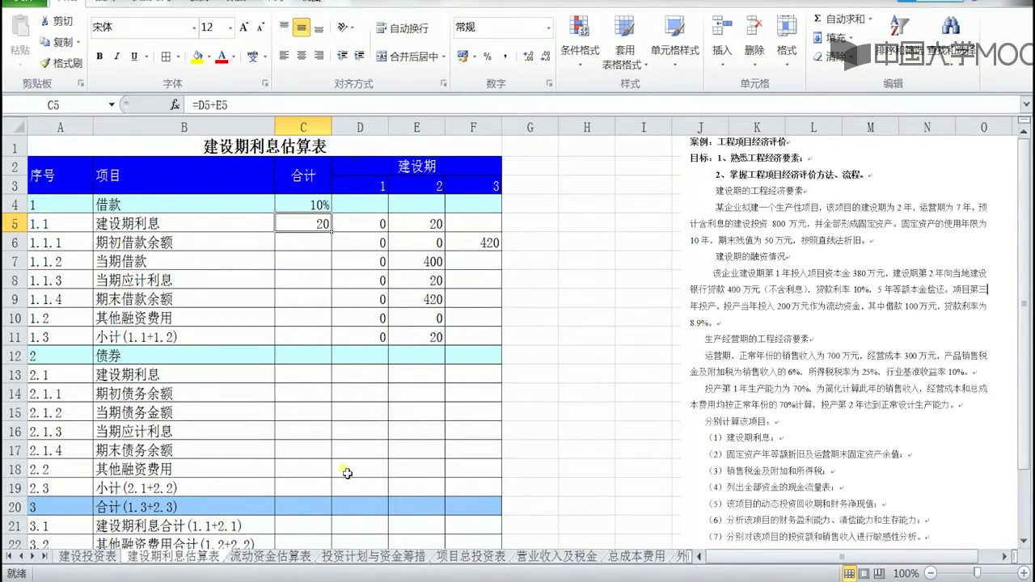
scroll(333, 503, "down", 1)
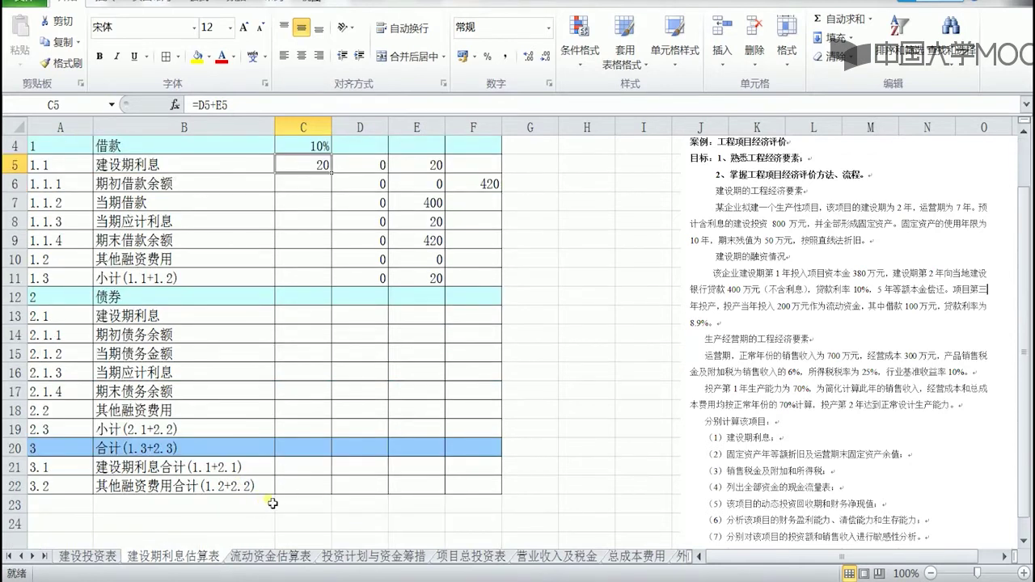
scroll(321, 474, "up", 1)
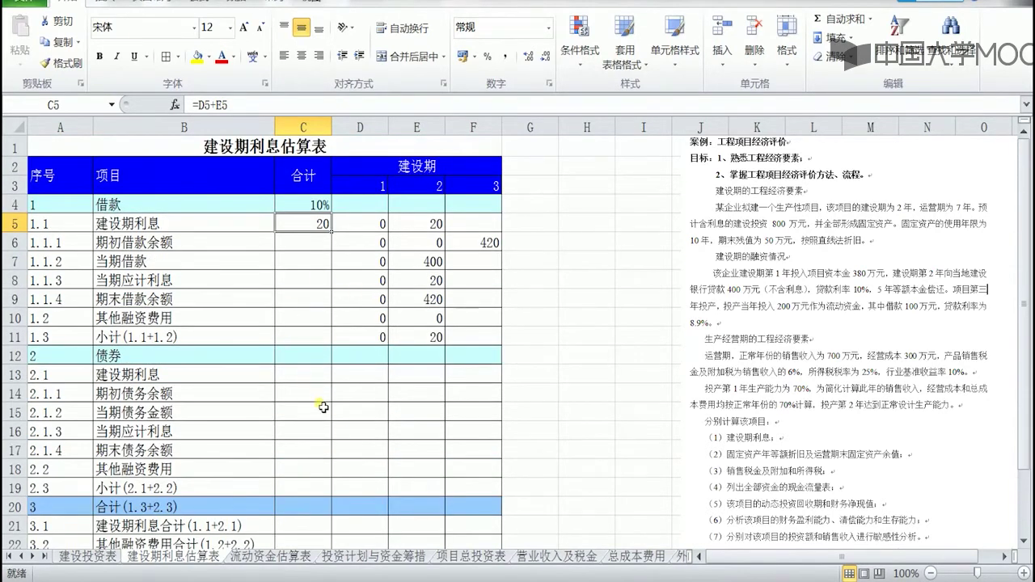
scroll(322, 406, "down", 1)
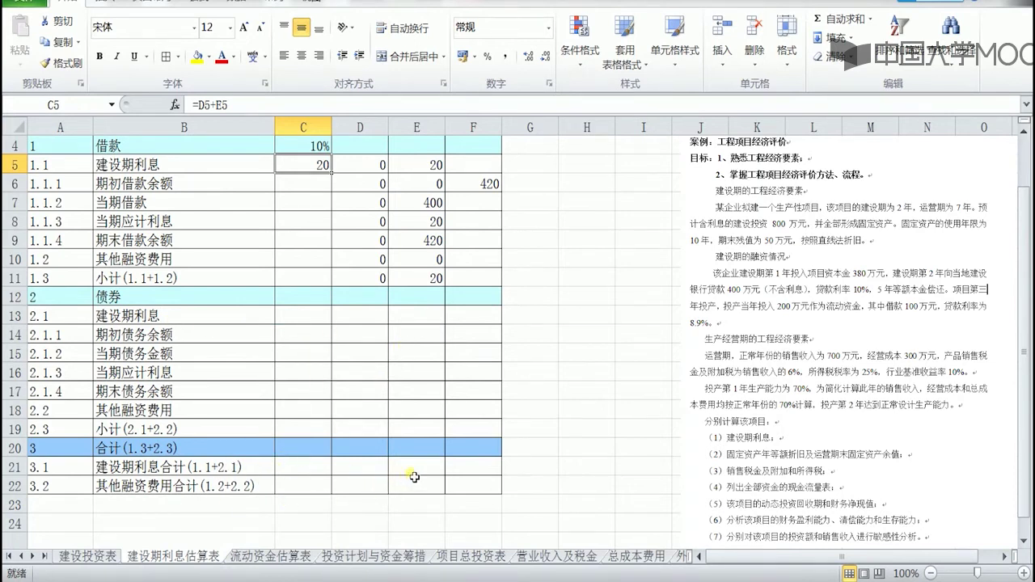
scroll(388, 450, "up", 1)
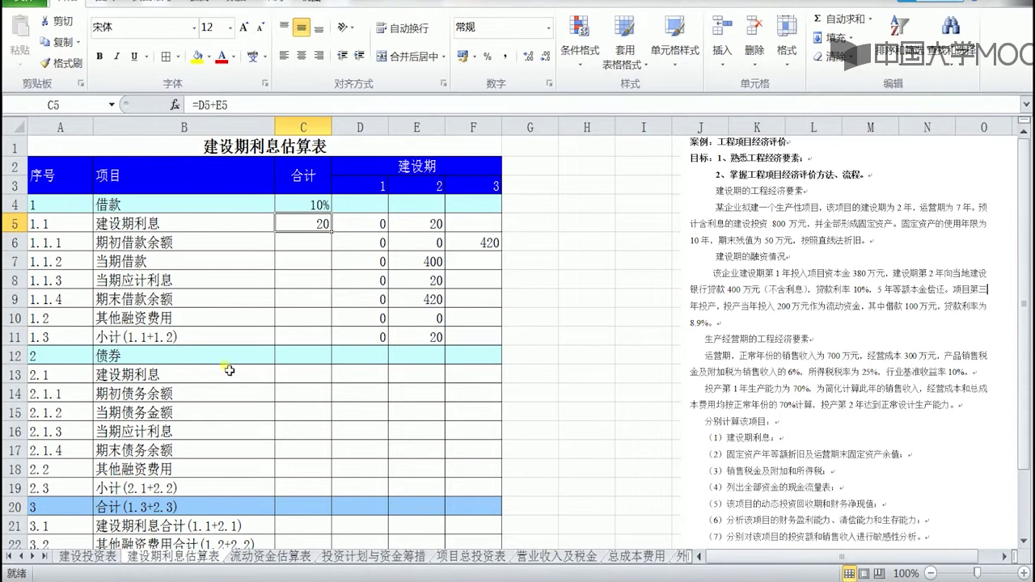
In the 流动资金估算表, enter 200 for year 3 in both 流动资金 (G17) and 流动资金当期增加额 (G18).
left_click(253, 557)
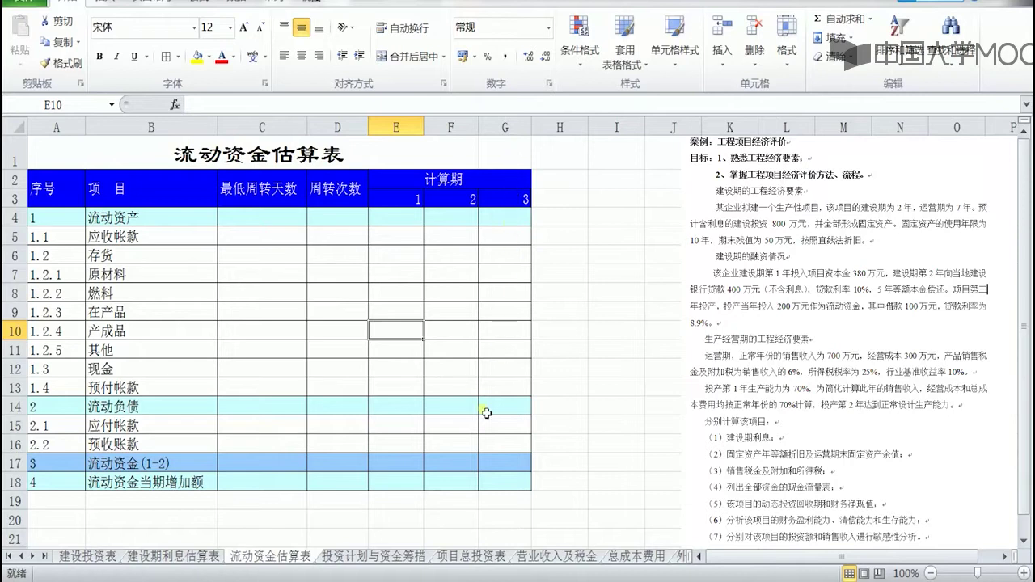
left_click(496, 469)
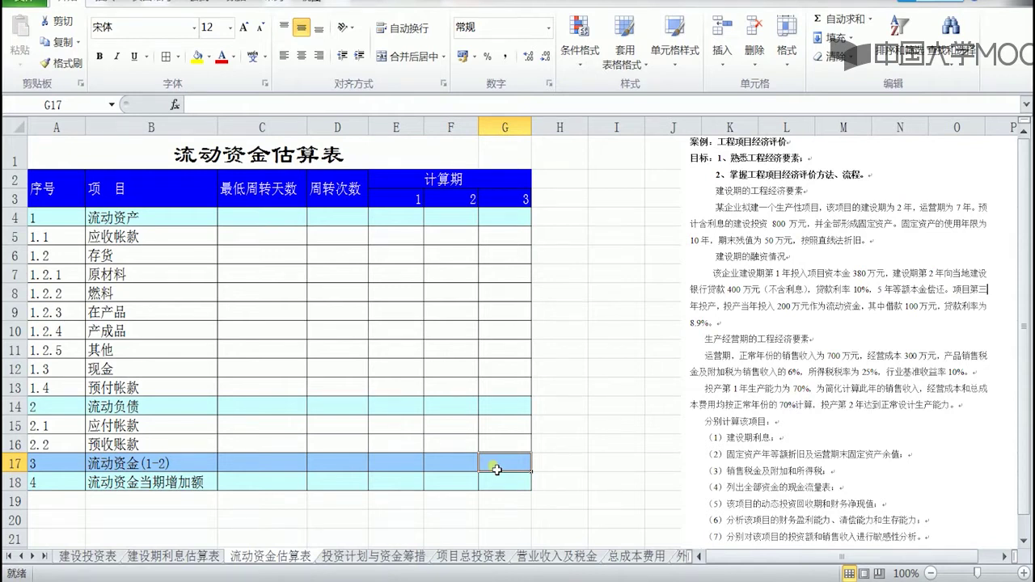
type("200")
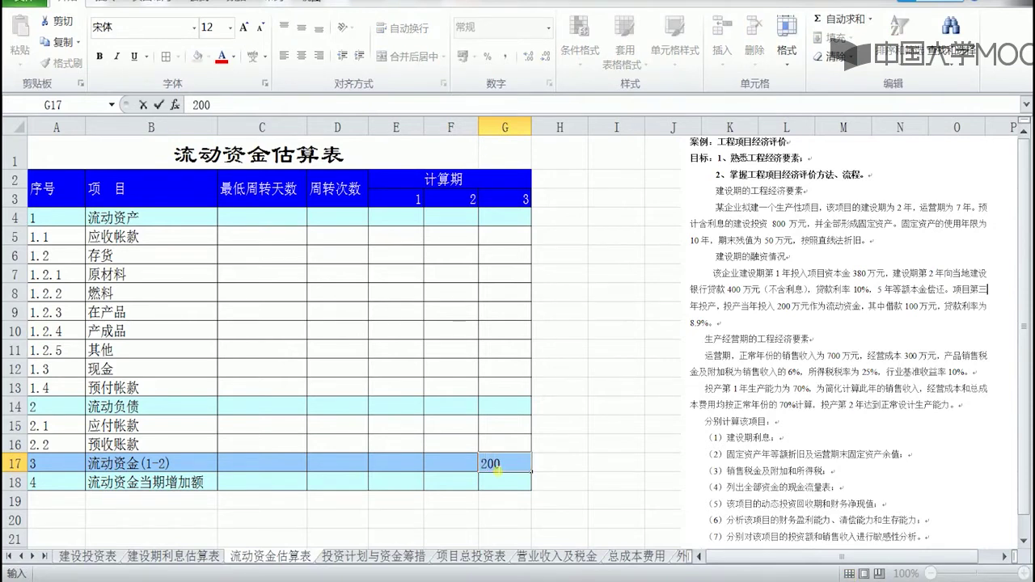
left_click(522, 483)
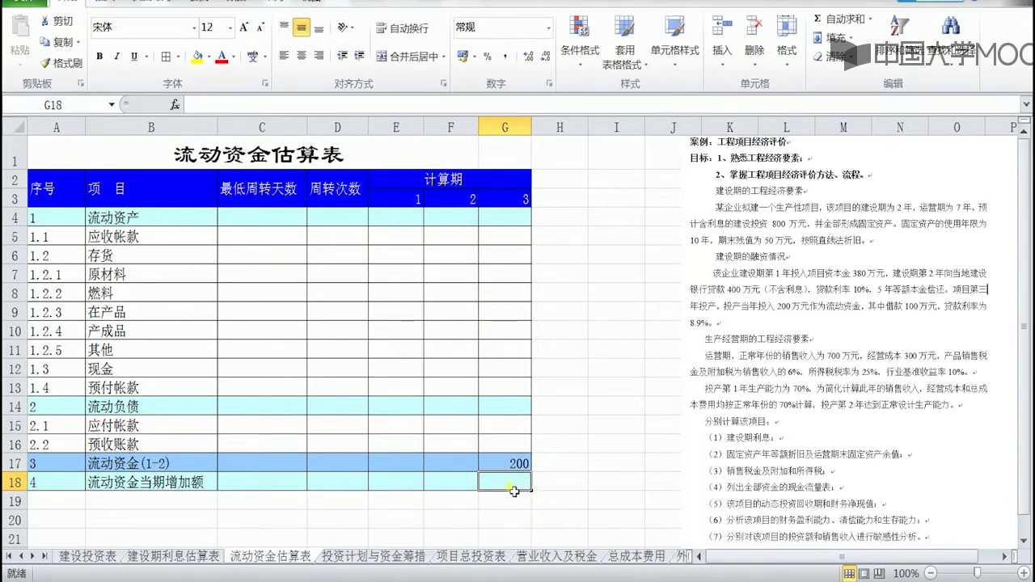
type("20")
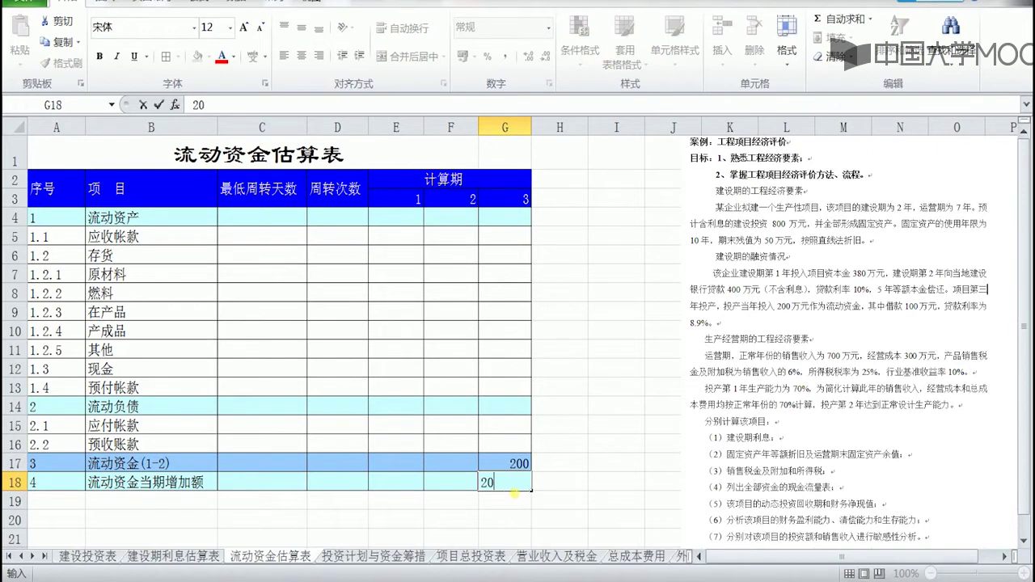
type("0")
left_click(518, 464)
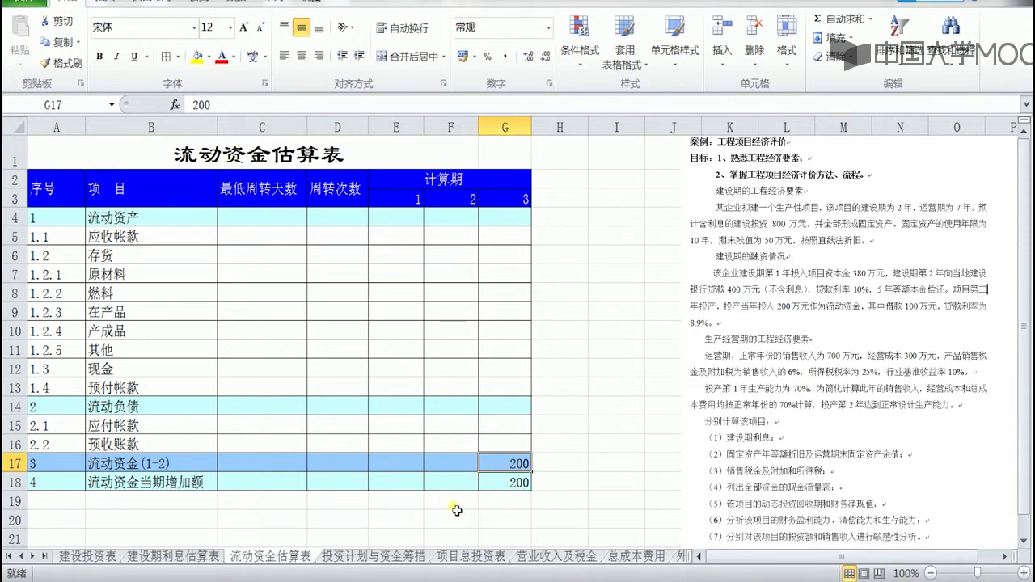
left_click(510, 488)
left_click(510, 466)
left_click(503, 488)
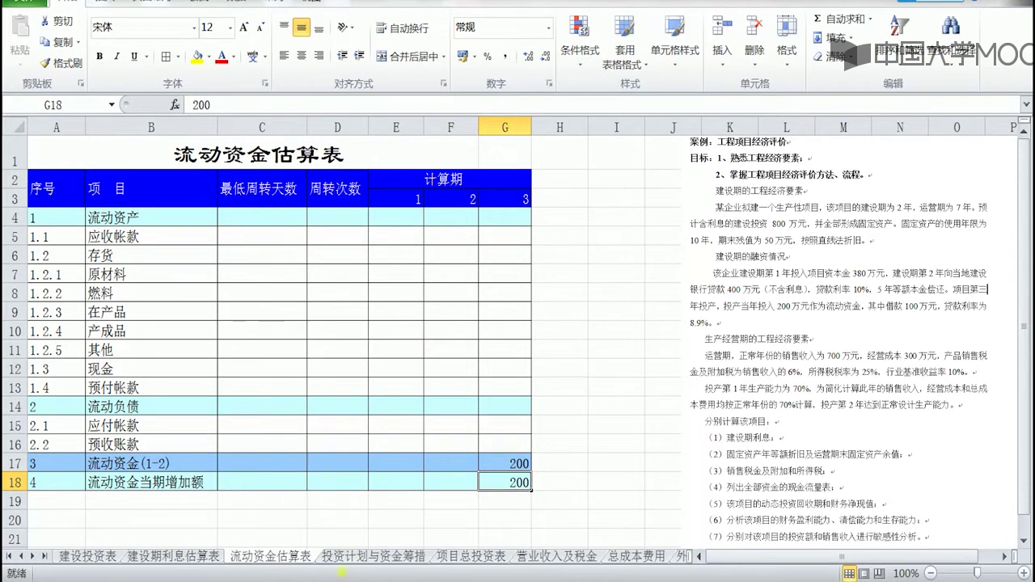
In the 投资计划与资金筹措表, enter 380 in D12 as year 1 项目资本金 used for 建设投资.
left_click(342, 558)
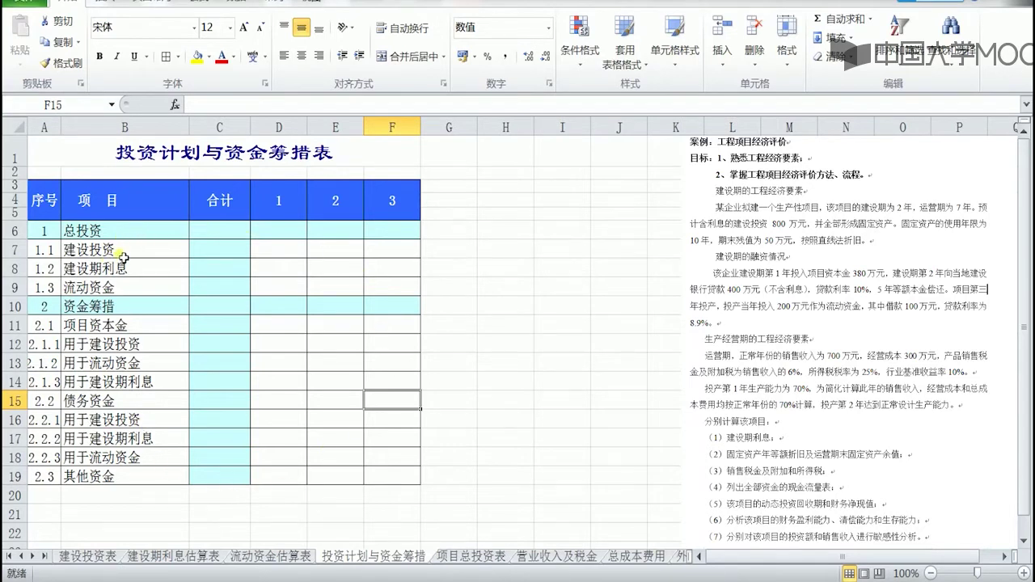
left_click(119, 327)
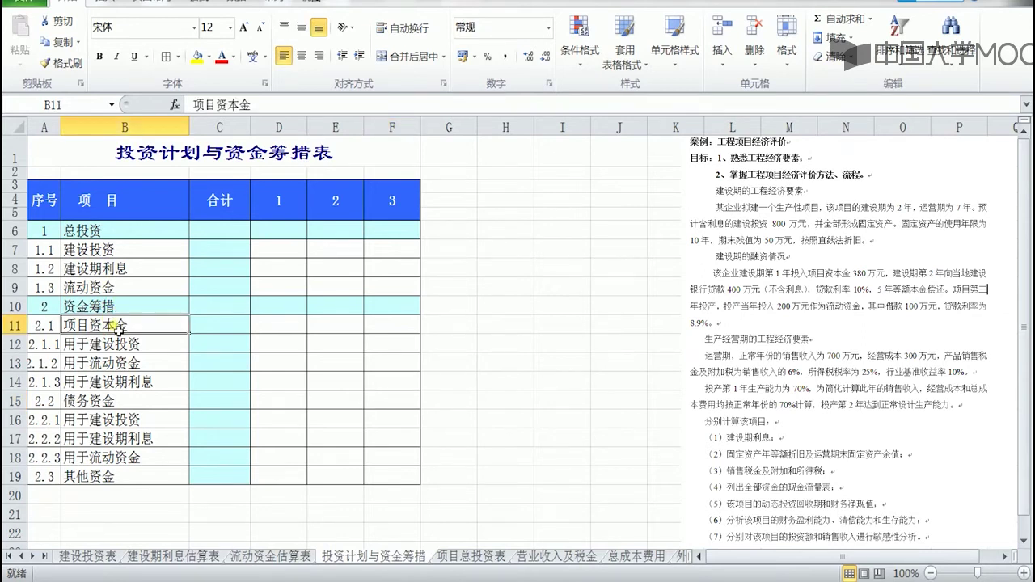
left_click(126, 401)
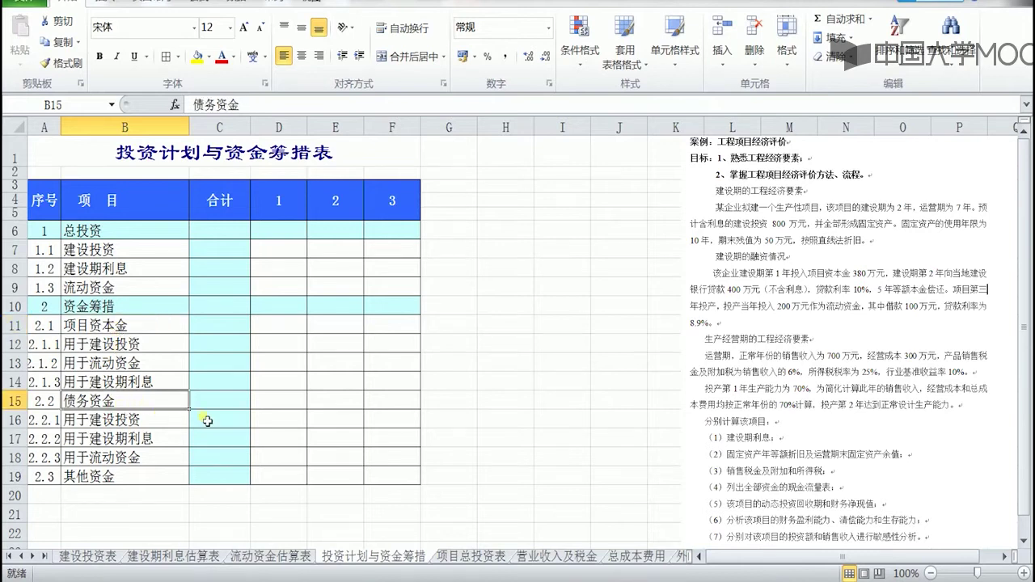
left_click(231, 307)
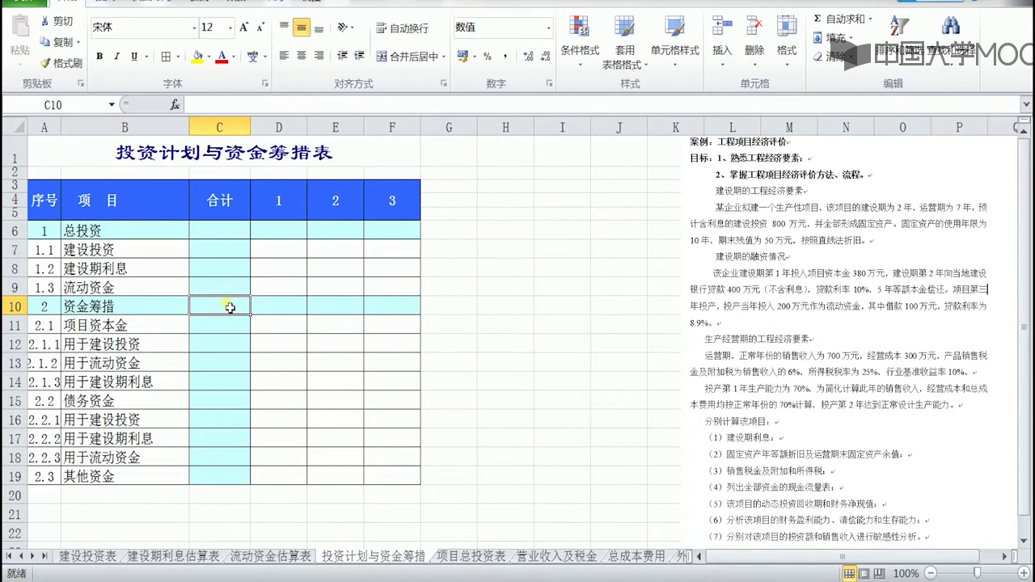
left_click(228, 233)
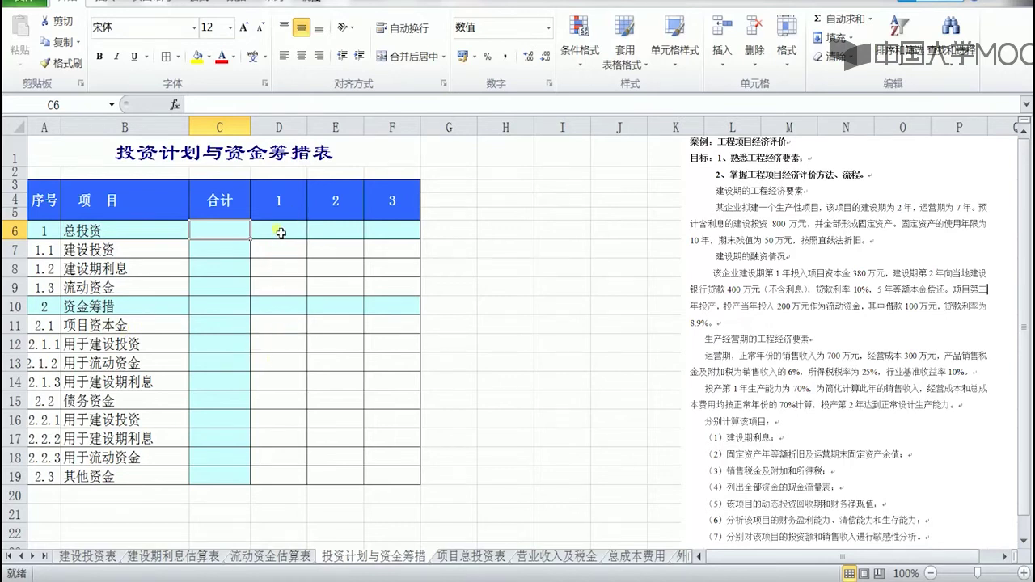
left_click(289, 332)
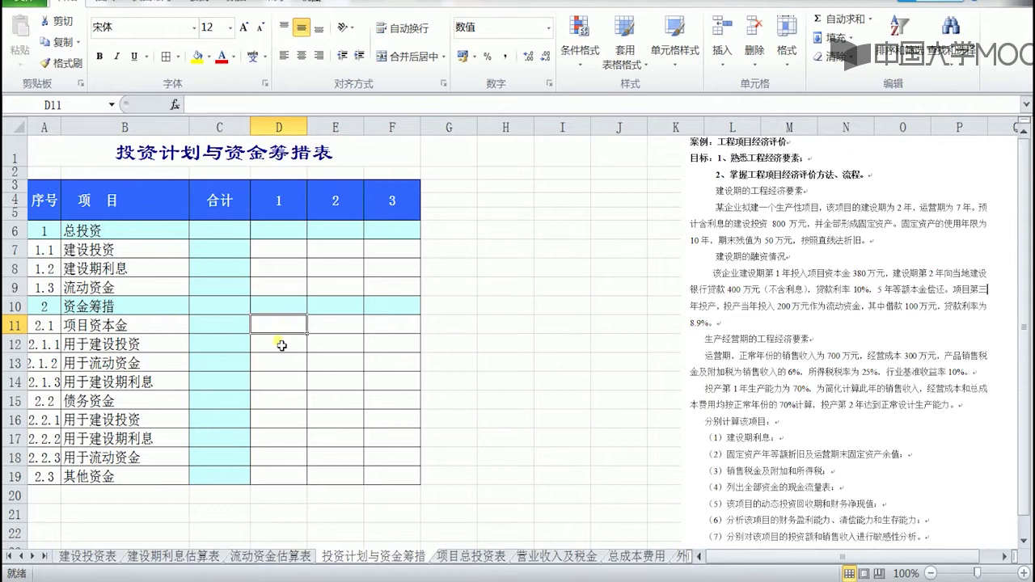
left_click(287, 347)
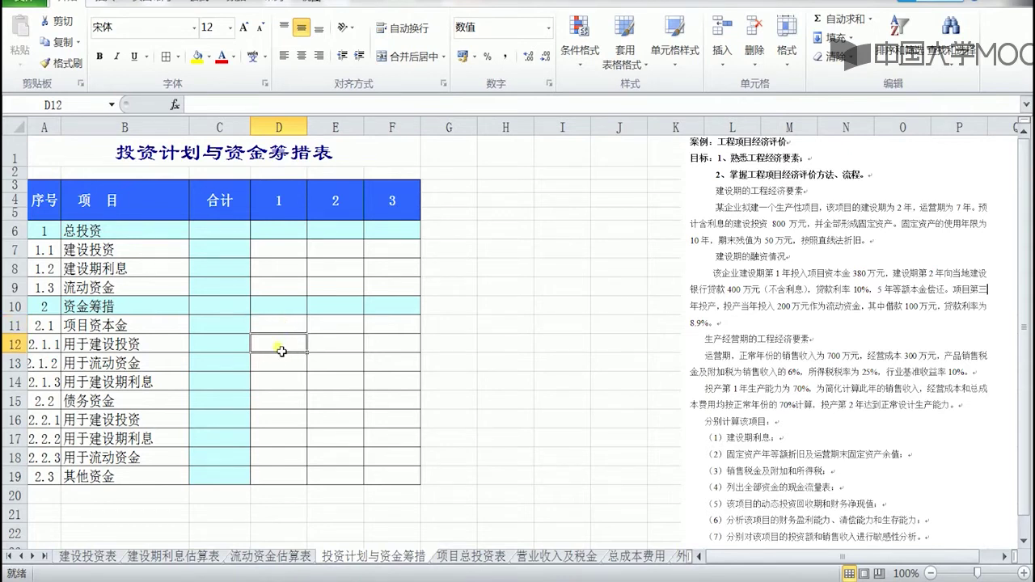
type("38")
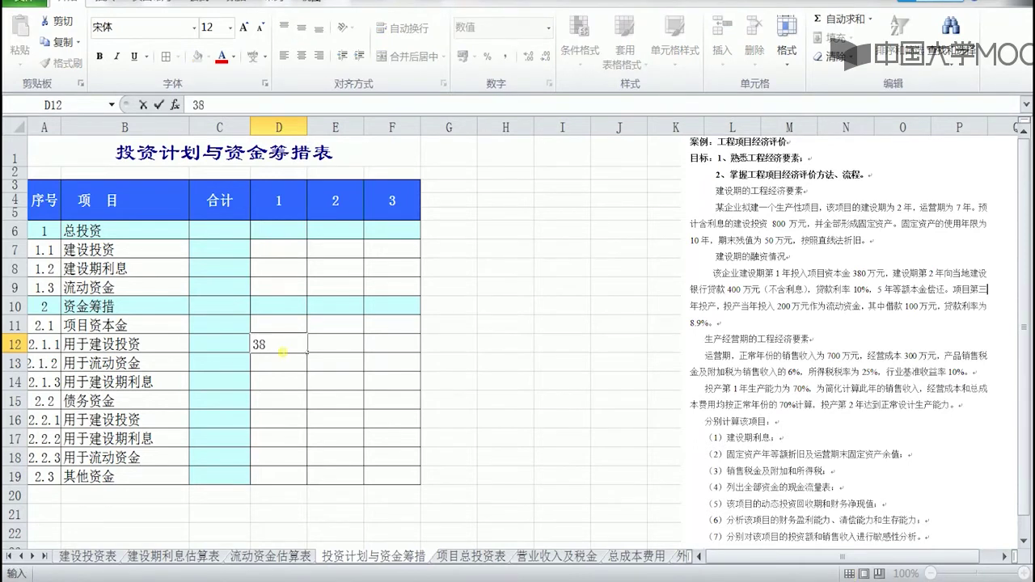
type("0")
left_click(274, 364)
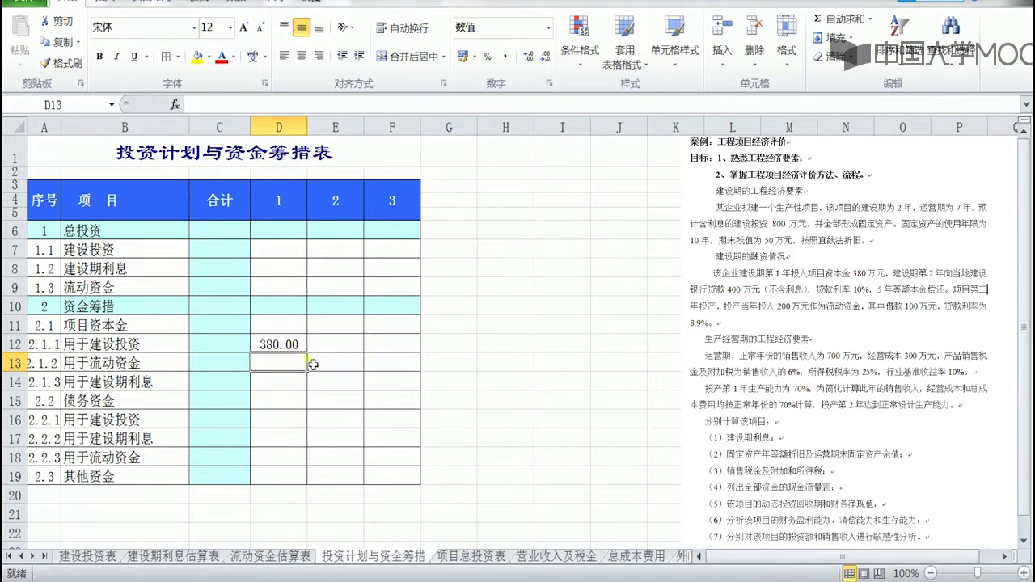
Enter the year 2 债务资金 amounts: 400 for 用于建设投资 in E16 and 20 for 用于建设期利息 in E17.
left_click(343, 341)
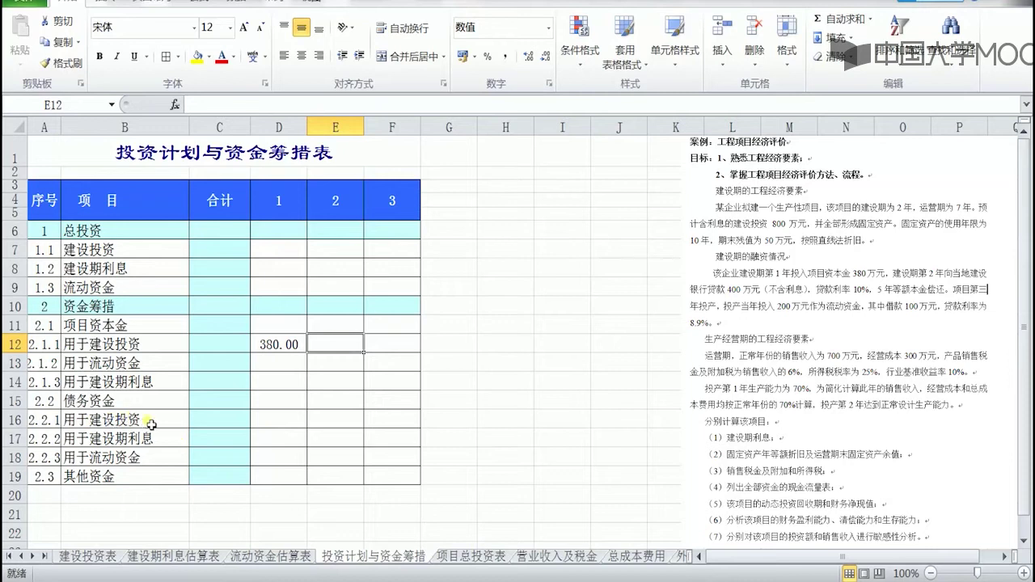
left_click(330, 425)
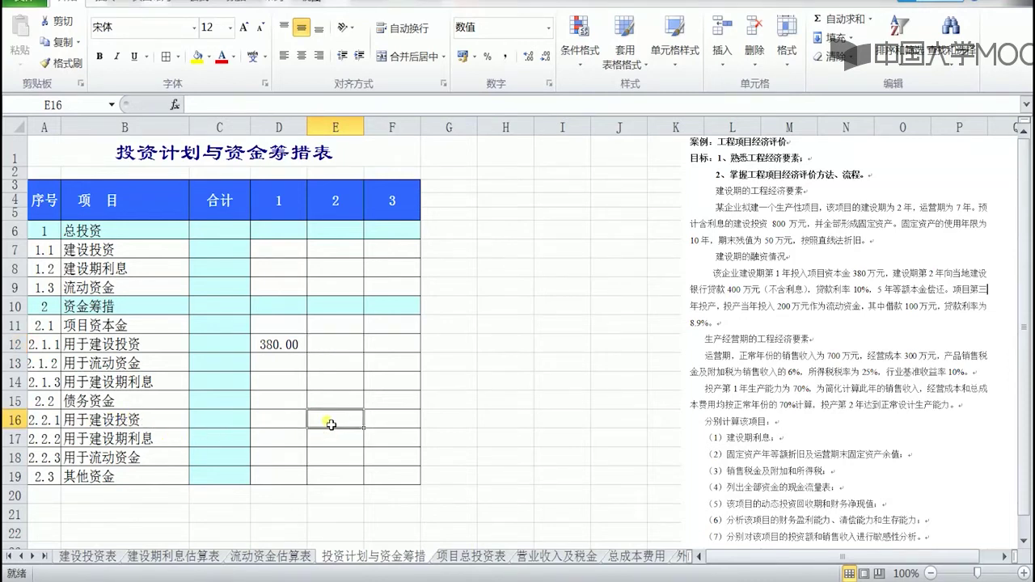
type("400")
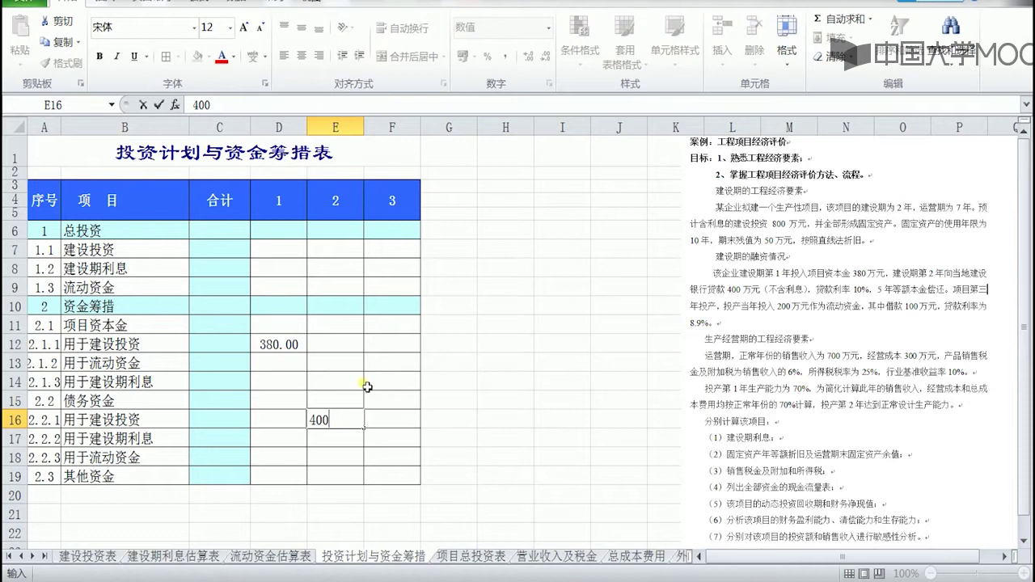
key("Return")
left_click(346, 424)
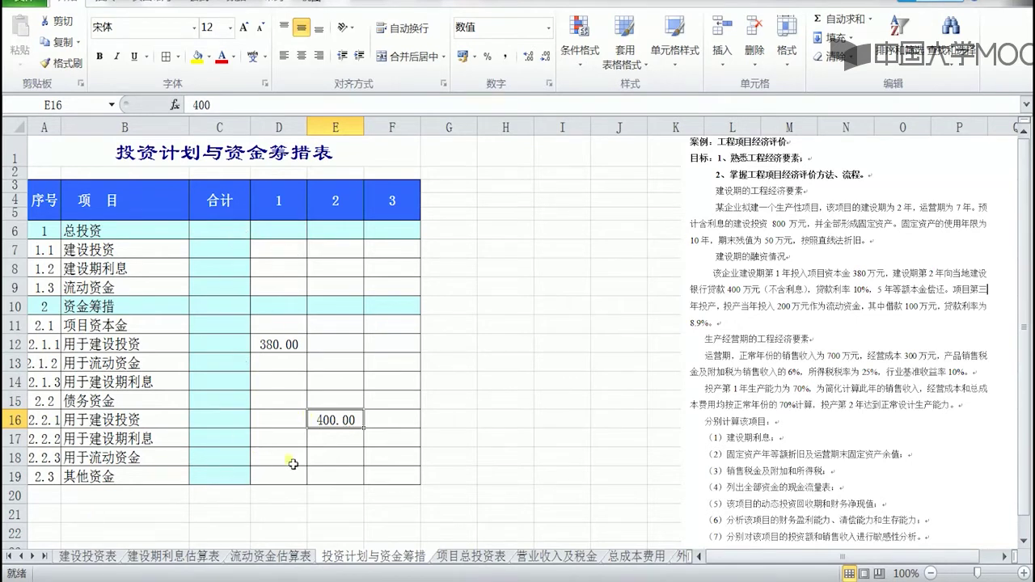
left_click(333, 444)
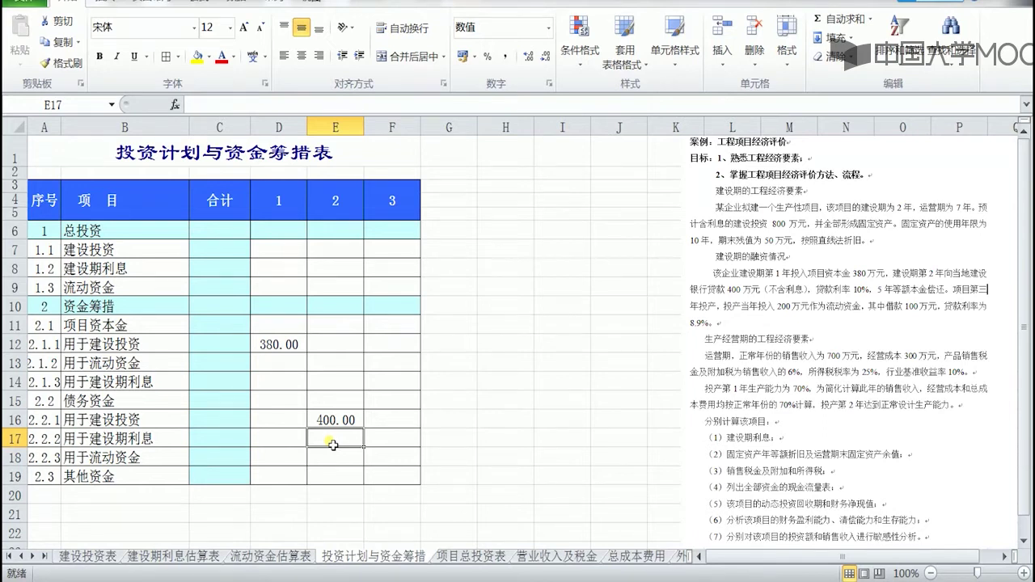
type("2")
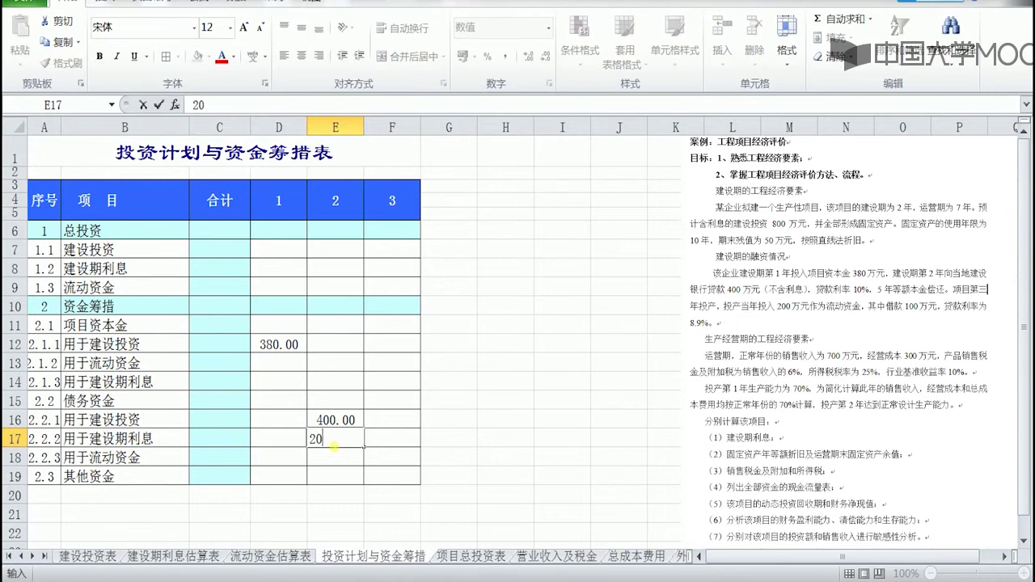
type("0")
left_click(159, 105)
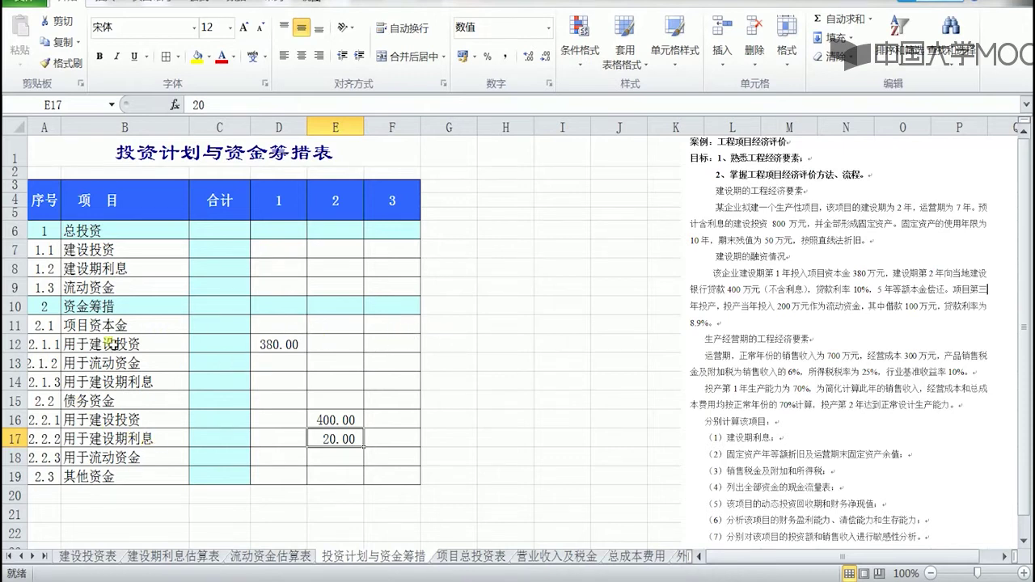
Total 总投资 for year 1 in D6 with =D7+D8+D9 and copy the formula across to years 2 and 3.
left_click(276, 232)
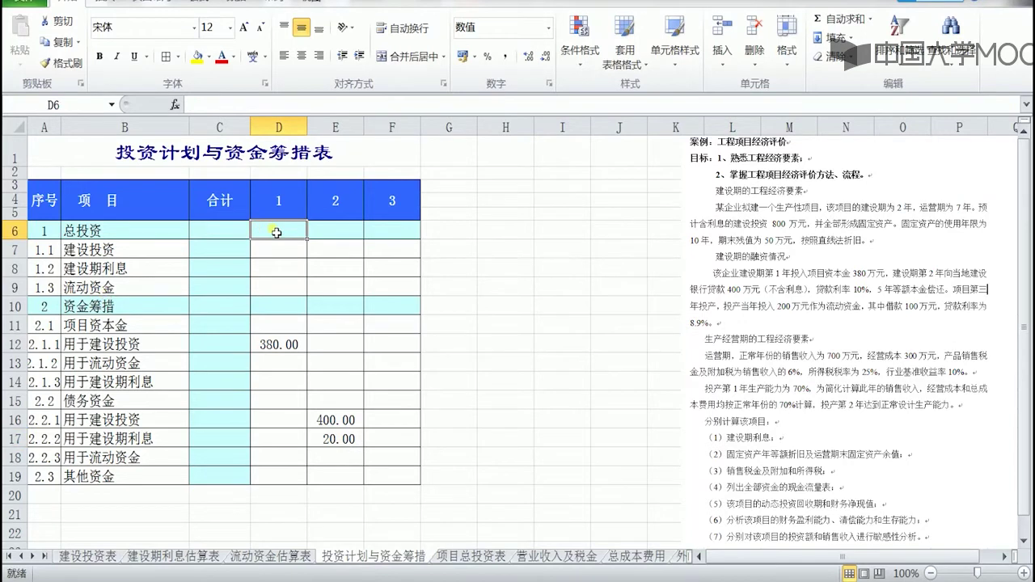
type("=")
left_click(276, 249)
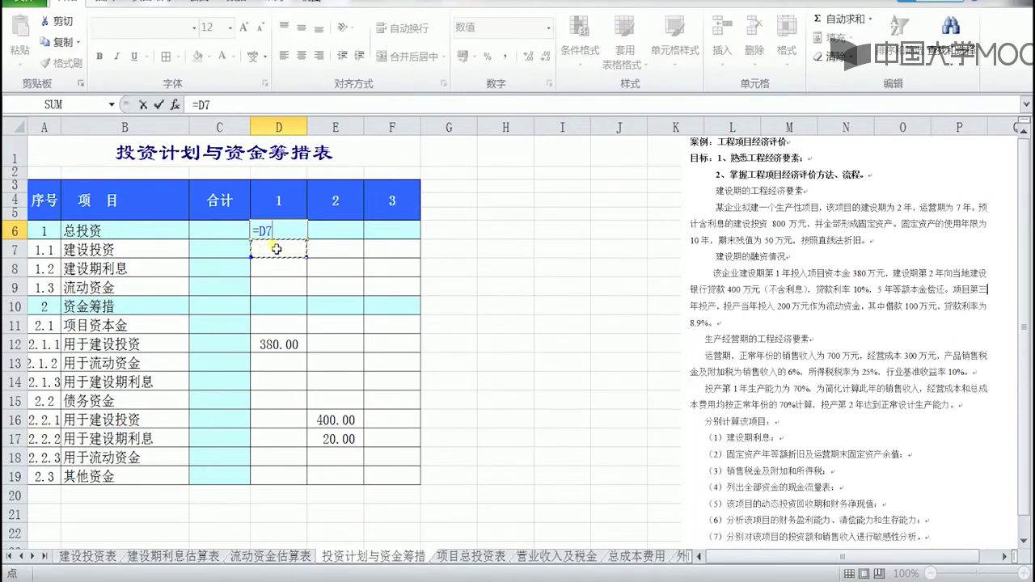
type("+")
left_click(281, 268)
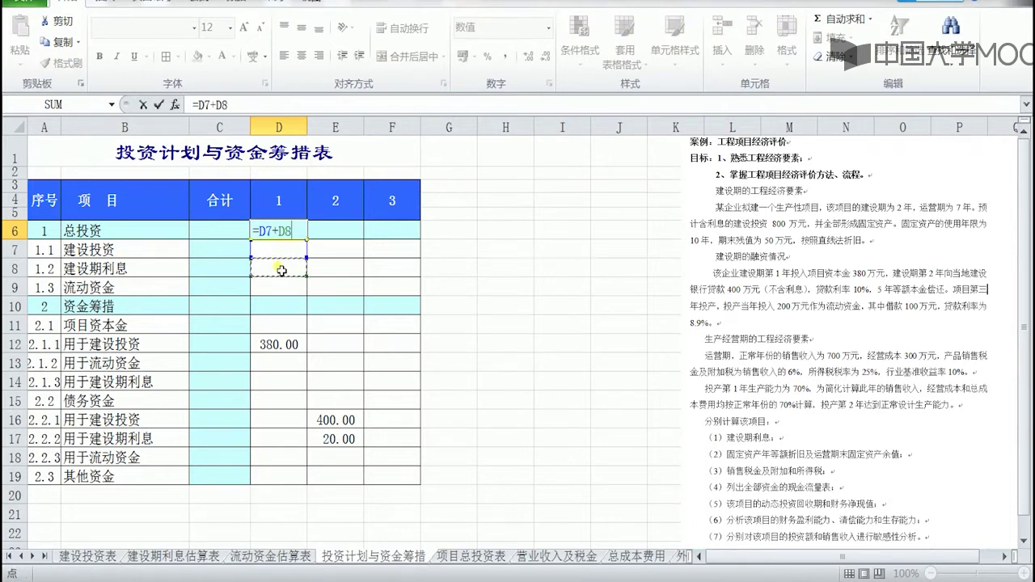
type("+")
left_click(280, 288)
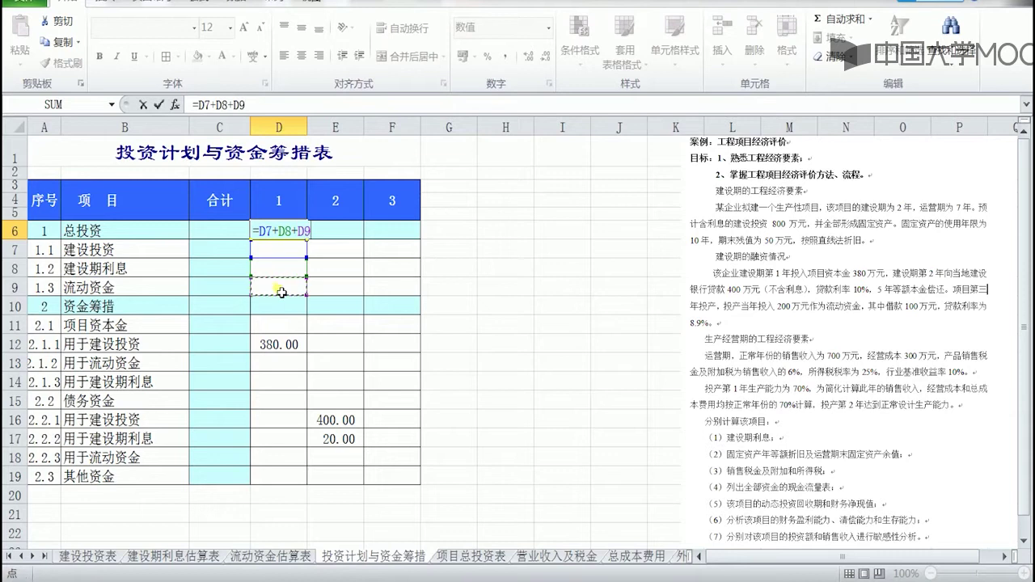
left_click(160, 104)
left_click_drag(306, 240, 402, 223)
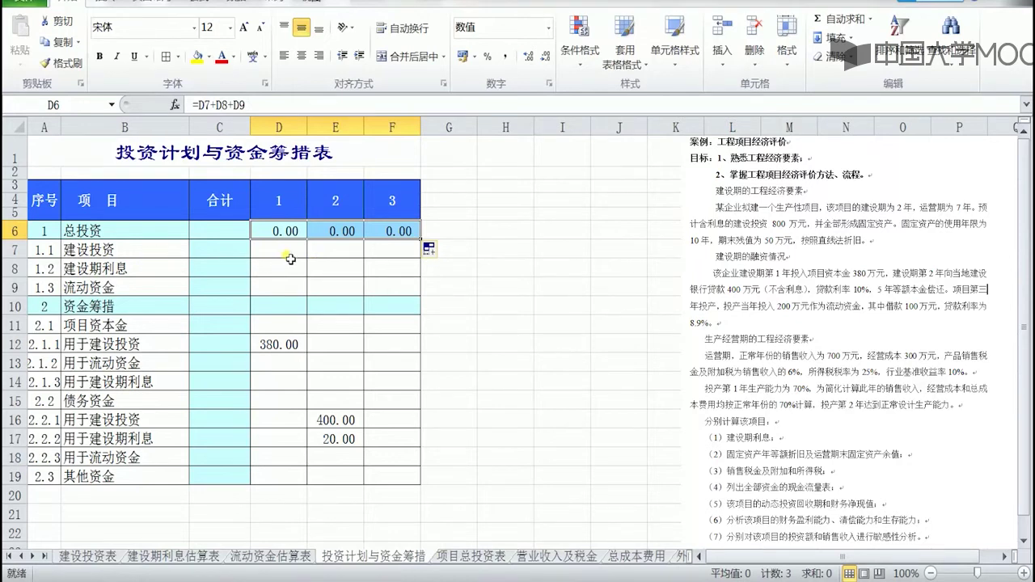
Enter the 建设投资 amounts: 380 for year 1 in D7 and 400 for year 2 in E7.
left_click(291, 257)
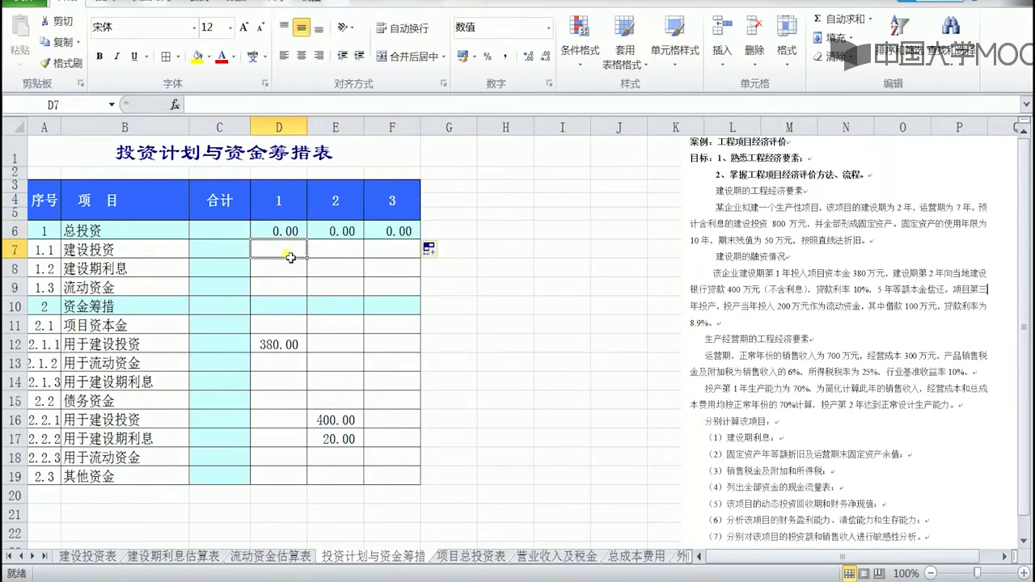
type("3")
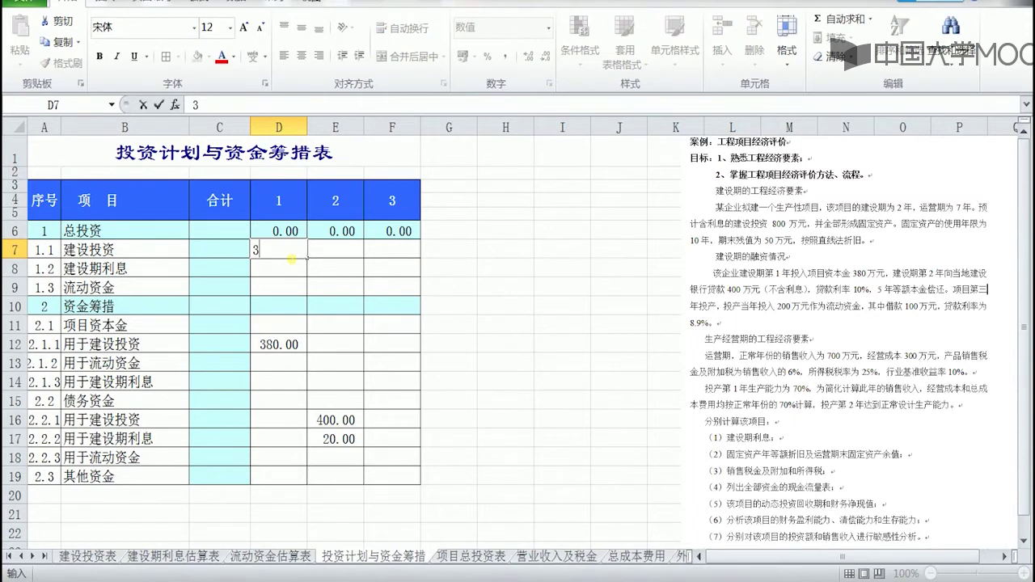
type("80")
left_click(351, 253)
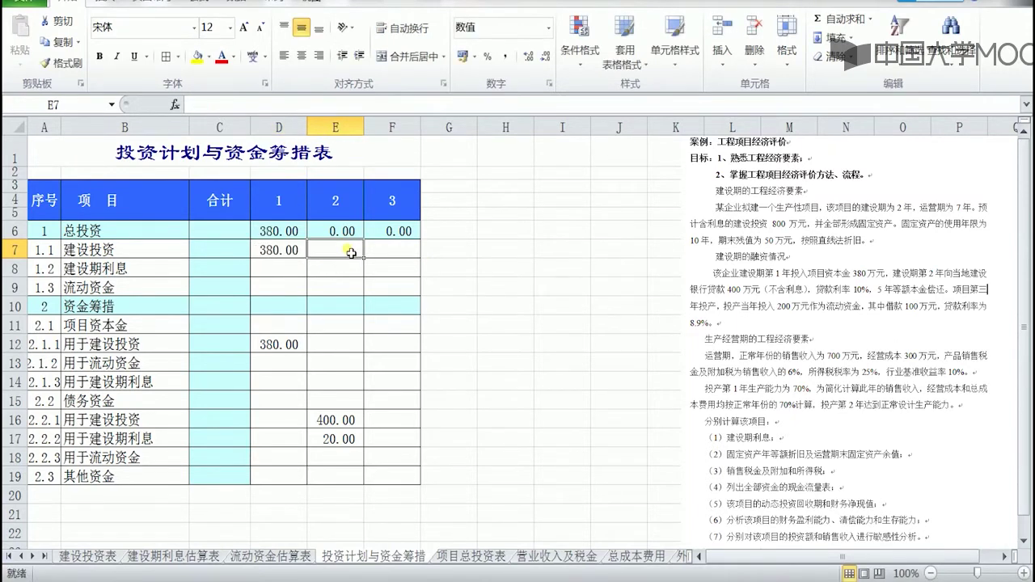
type("400")
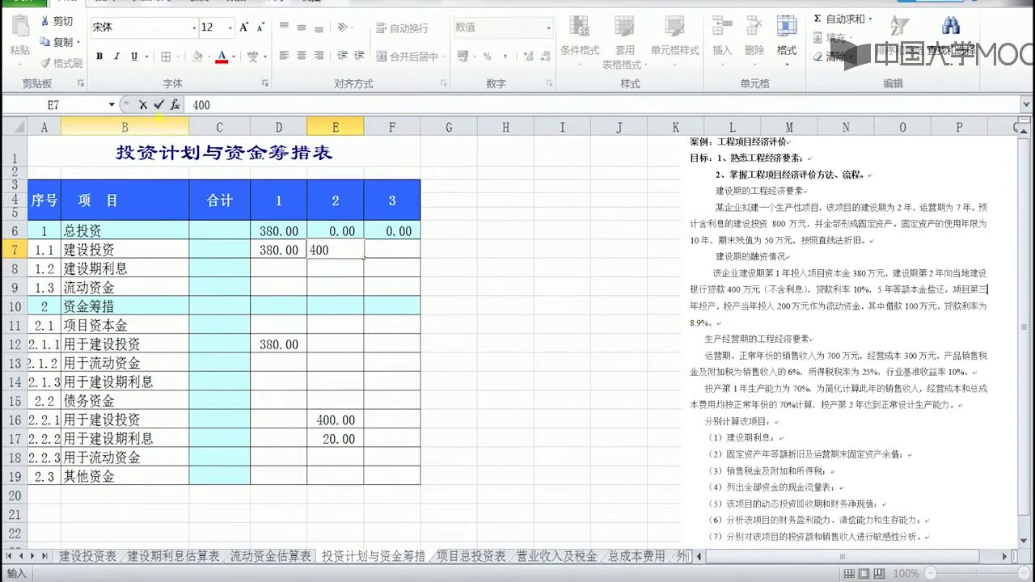
left_click(159, 105)
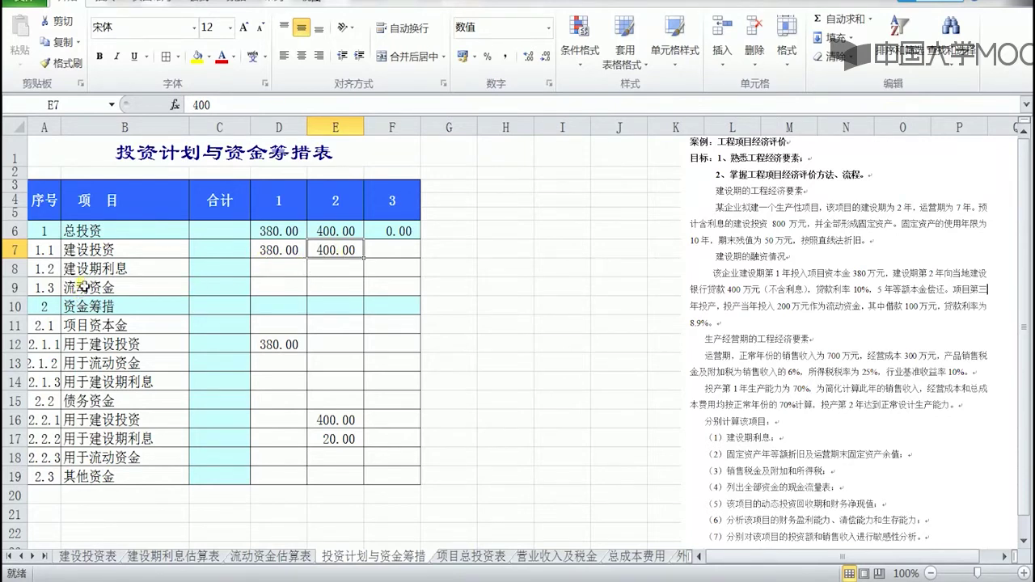
Enter 20 as year 2 建设期利息 in E8 and 200 as year 3 流动资金 in F9.
left_click(357, 272)
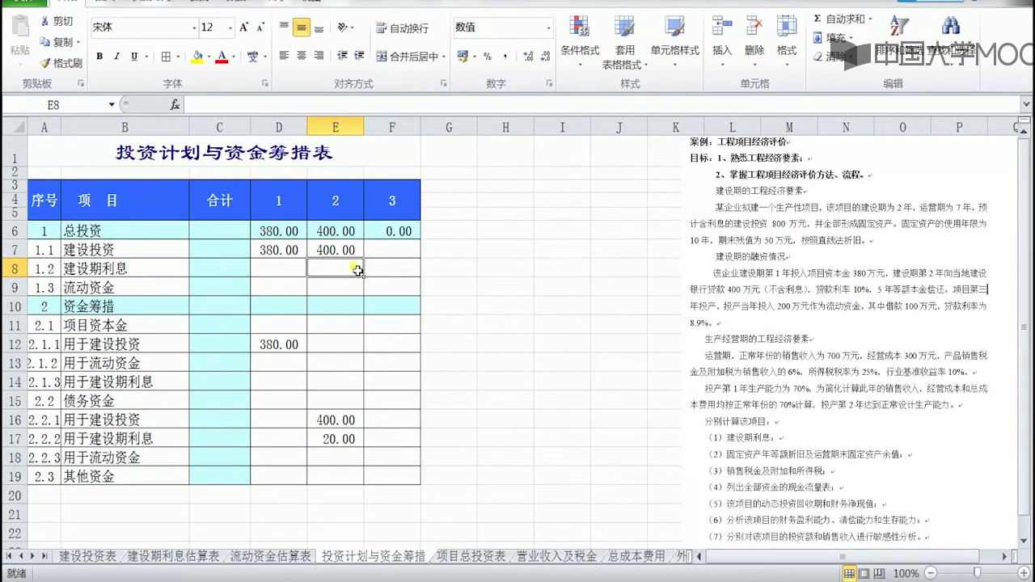
type("20")
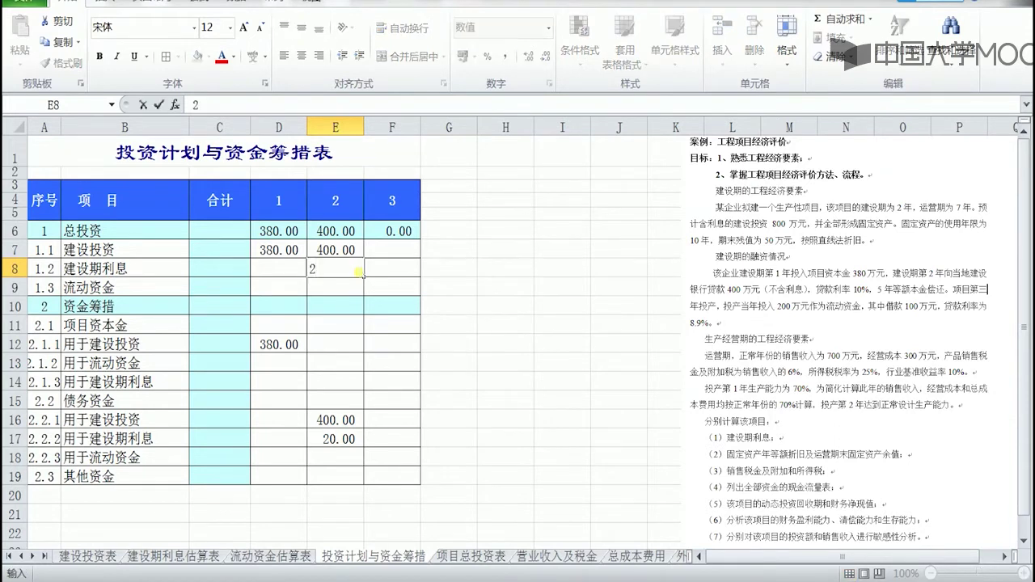
left_click(158, 105)
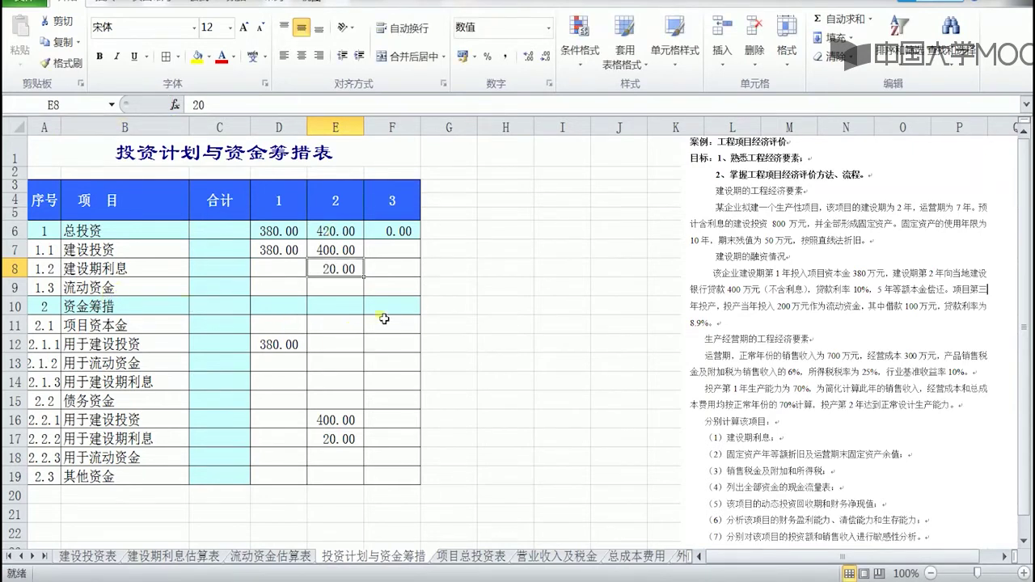
left_click(407, 293)
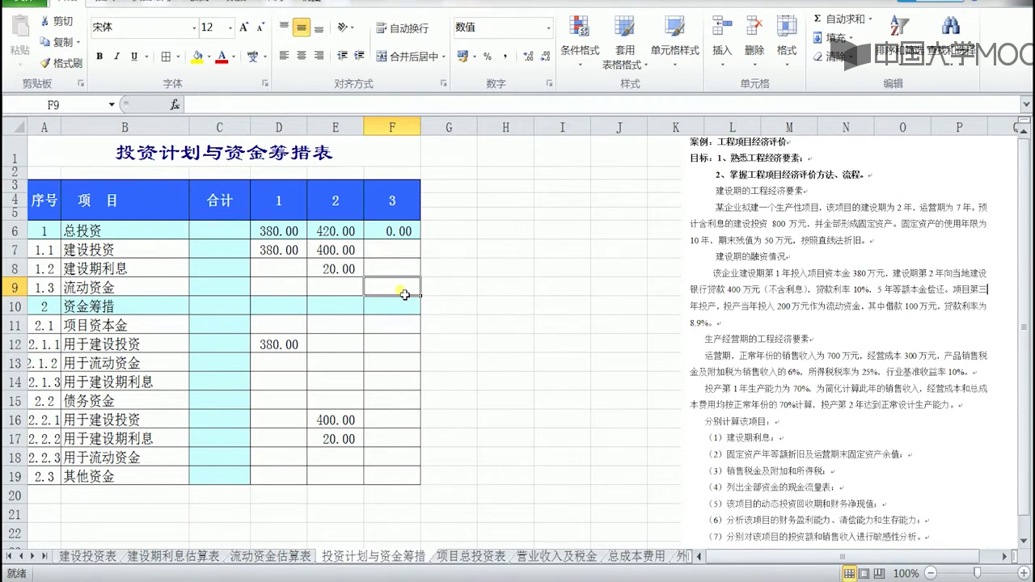
type("200")
left_click(386, 267)
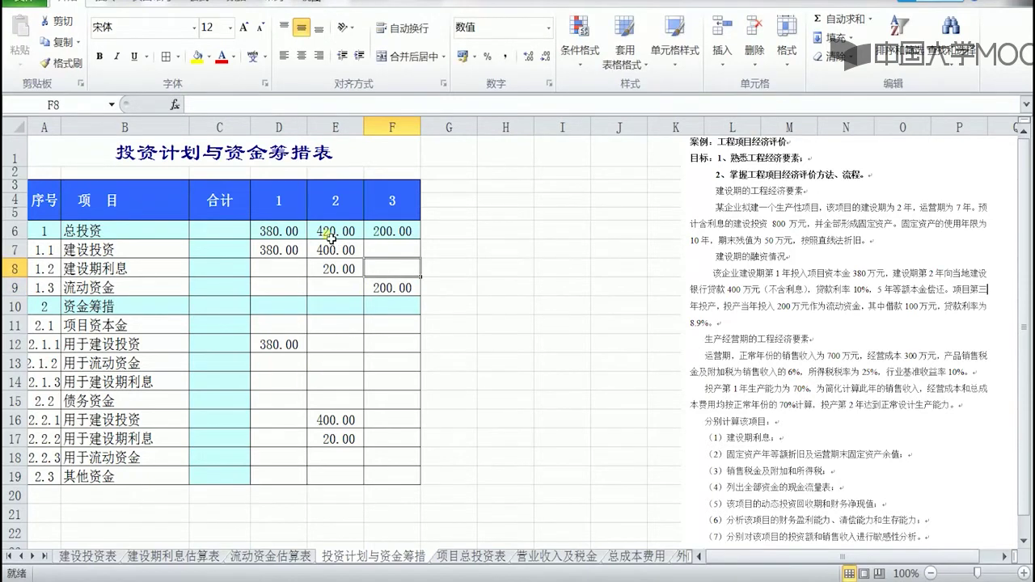
left_click(413, 289)
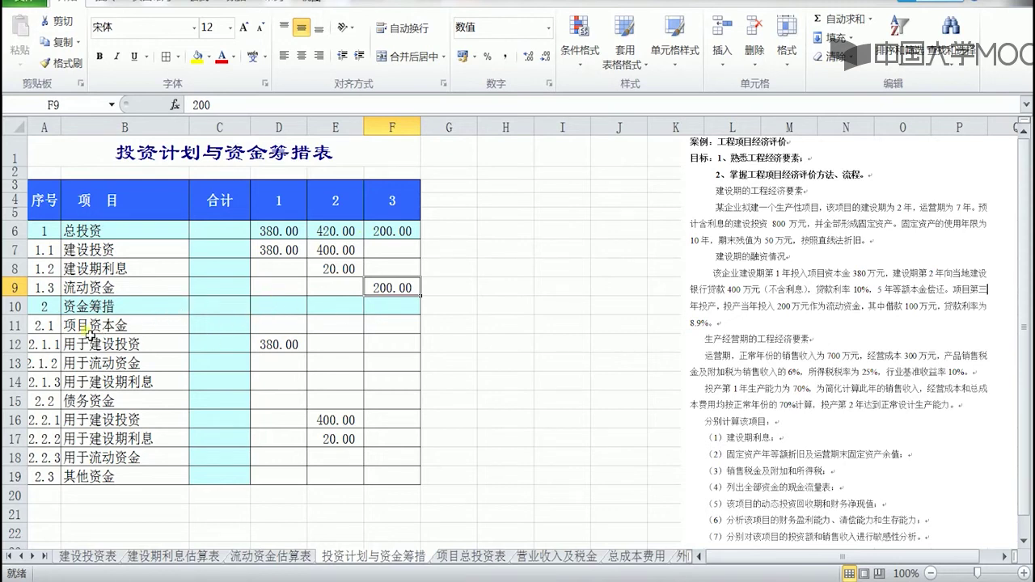
Try to total year 1 资金筹措 in D10 with =D11+D19, extending it by another D19 term.
left_click(278, 312)
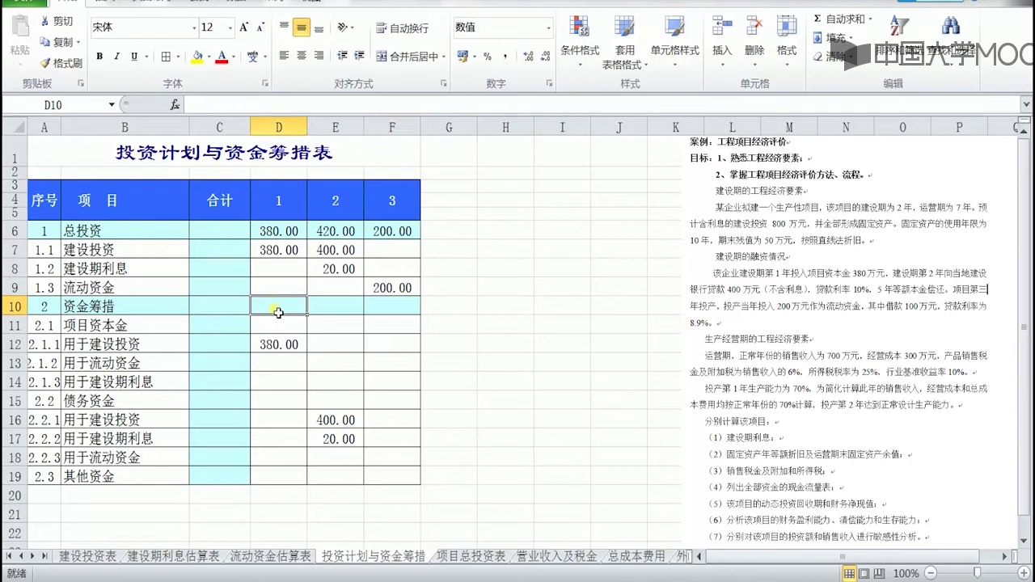
type("=")
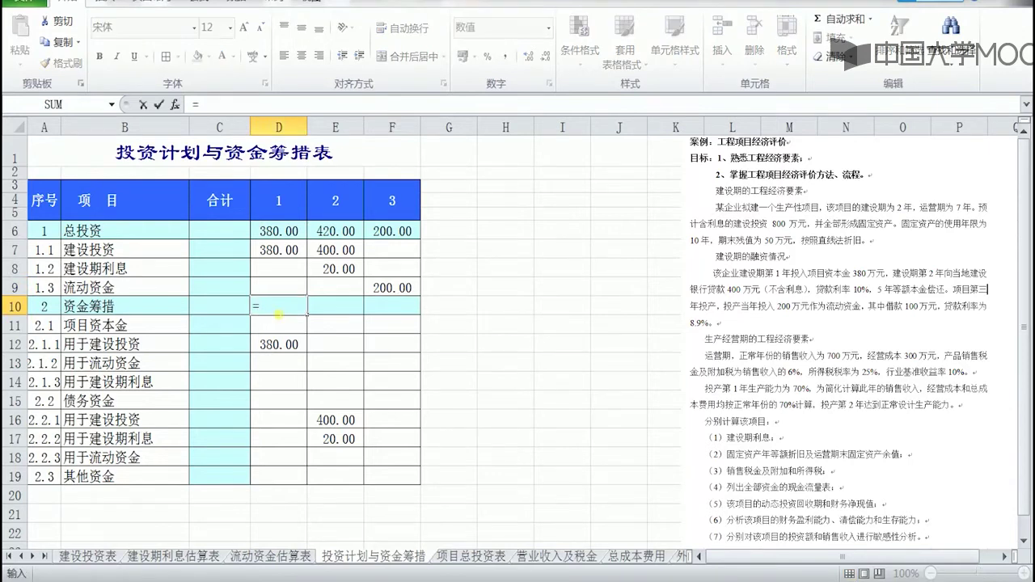
left_click(275, 328)
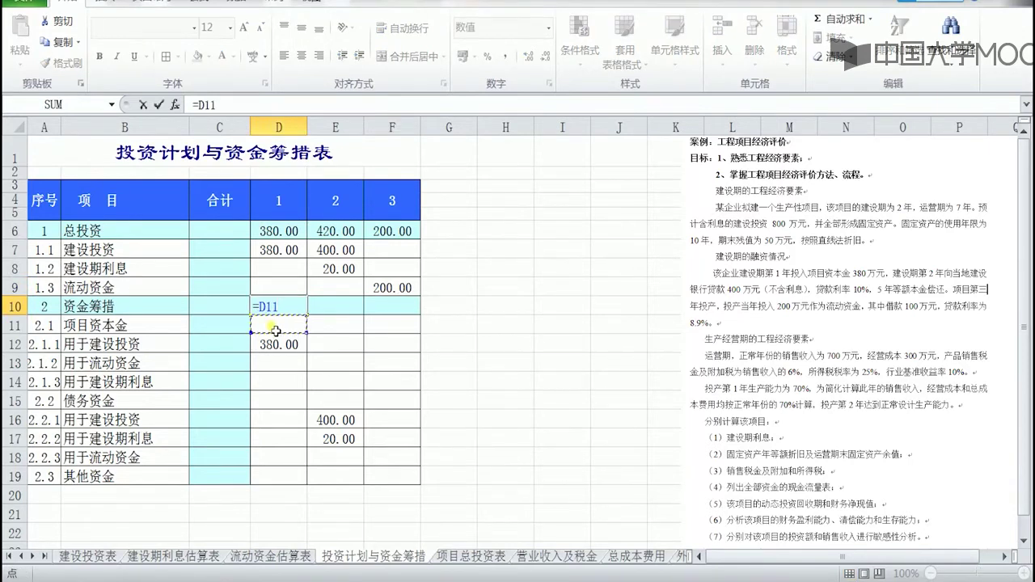
type("+")
left_click(277, 402)
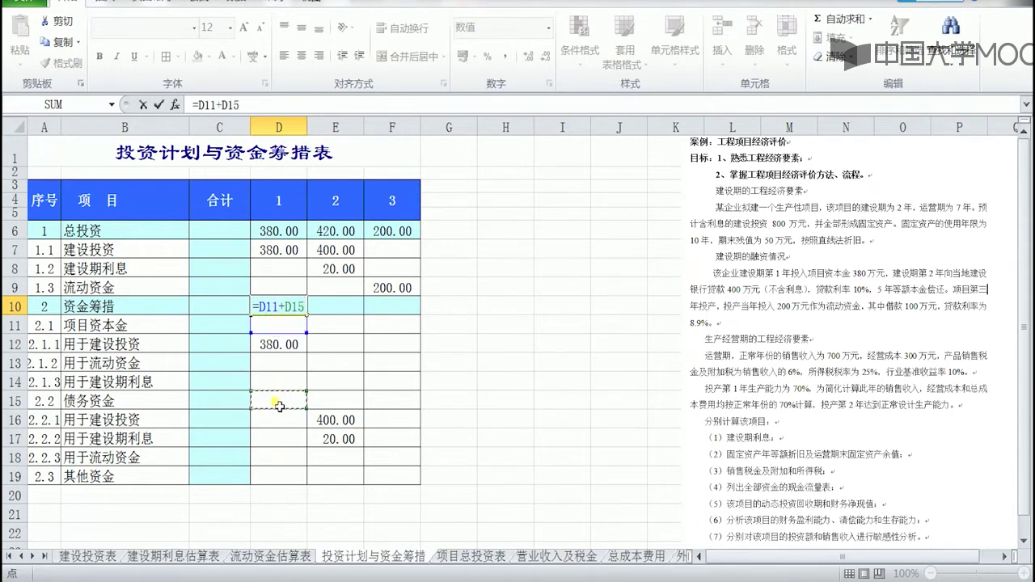
left_click(279, 478)
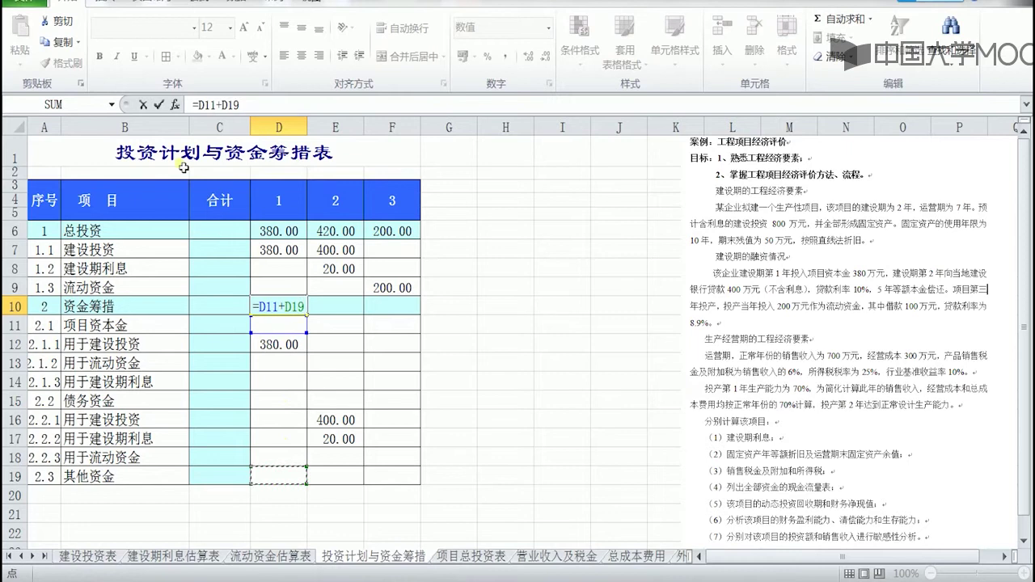
left_click(160, 105)
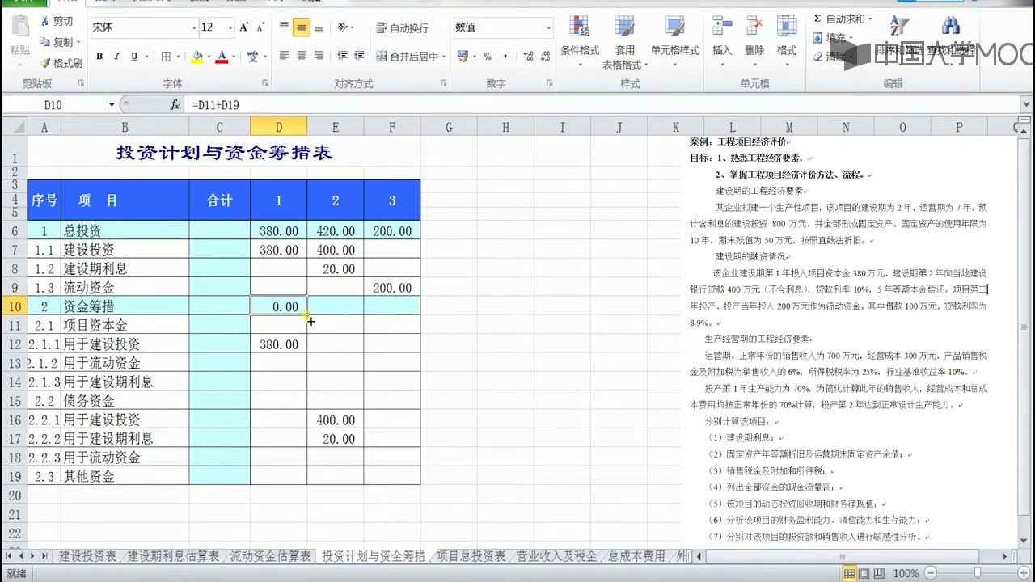
left_click(251, 106)
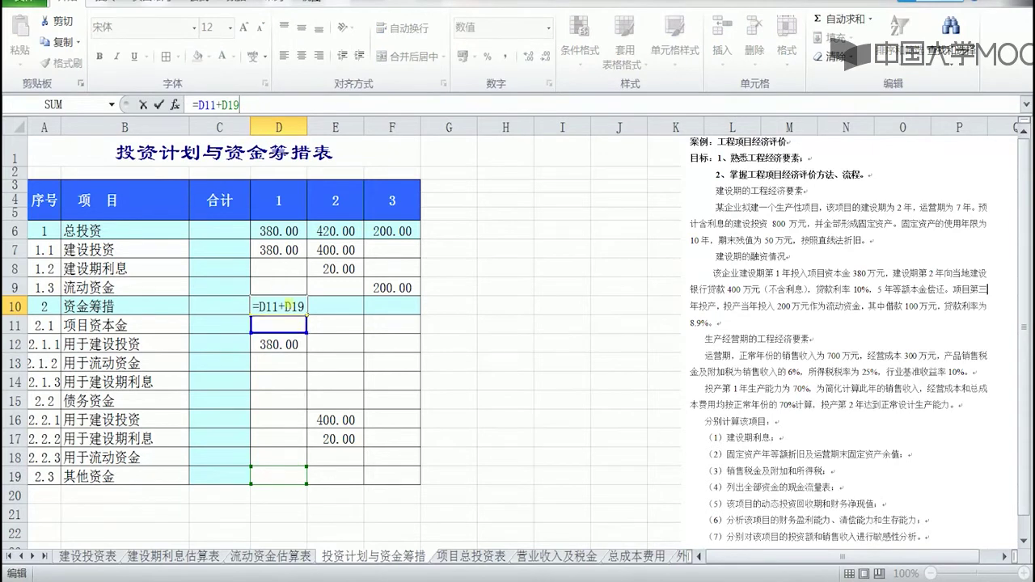
left_click(159, 105)
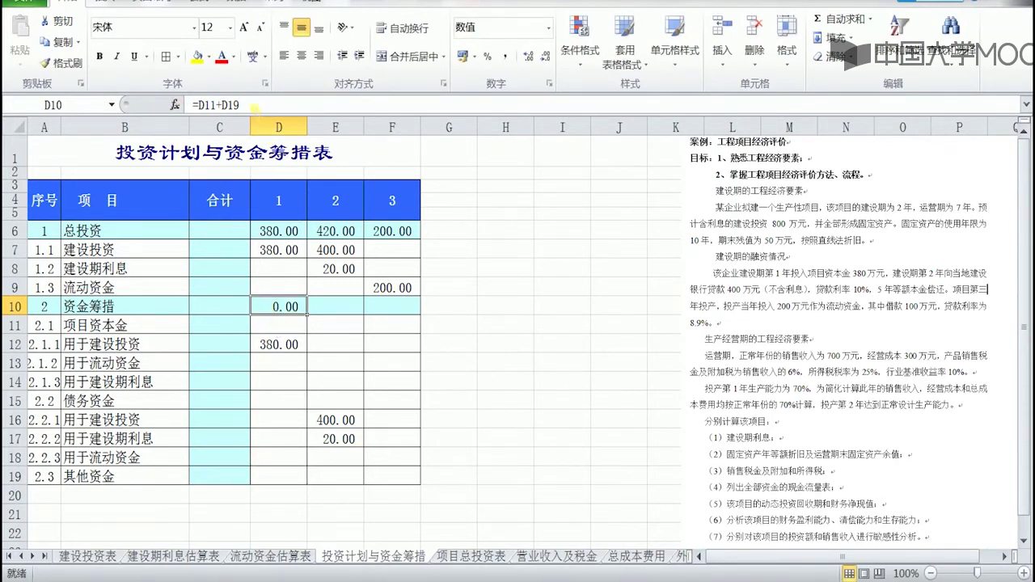
left_click(254, 106)
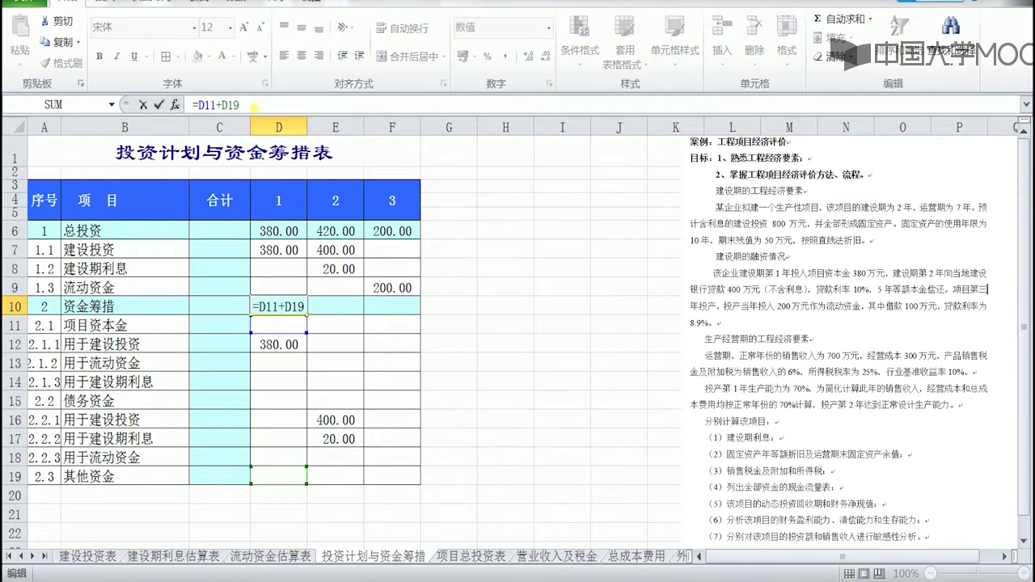
type("+")
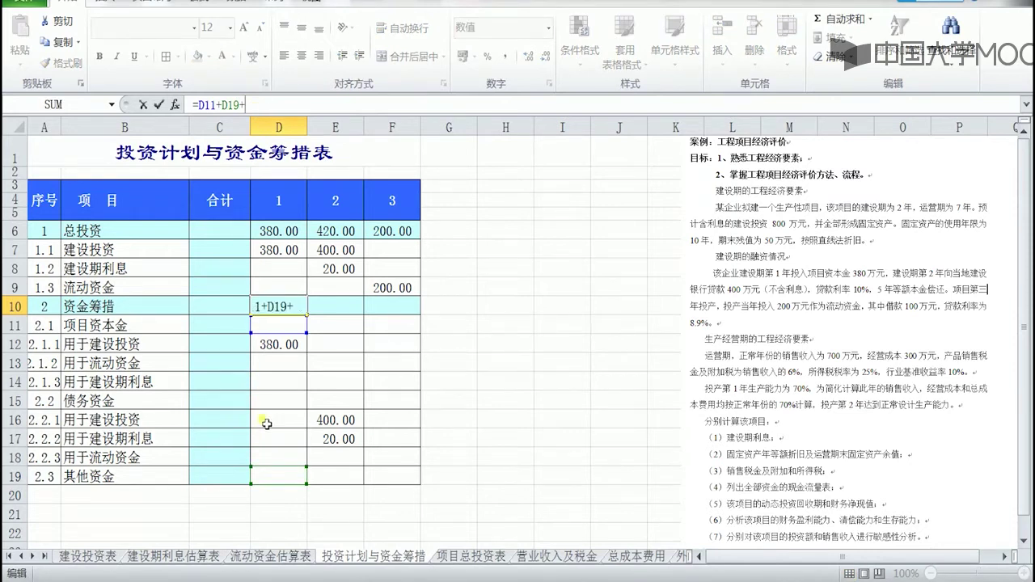
left_click(286, 477)
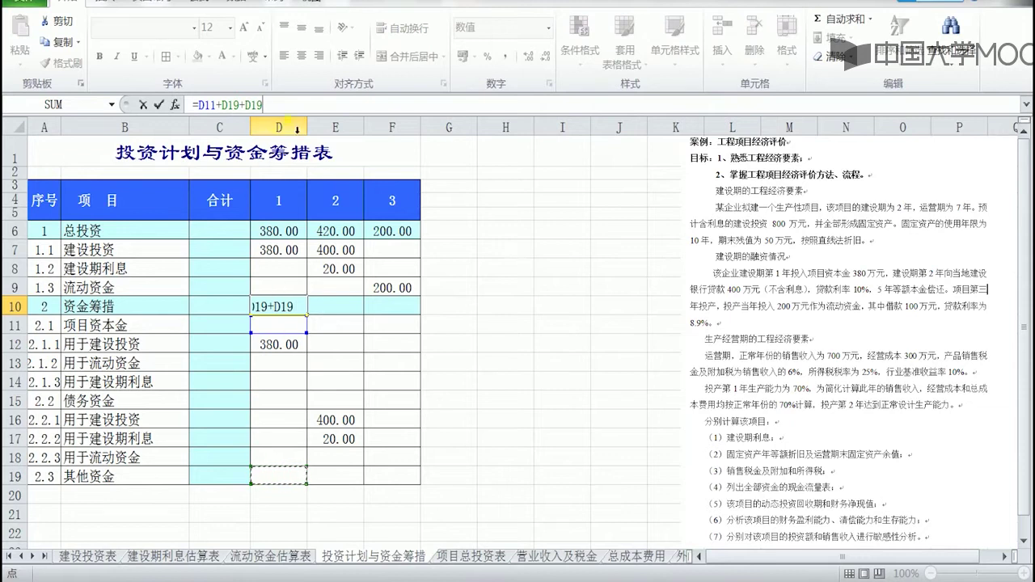
Replace the 资金筹措 formula in D10 with =D11+D15+D19 and copy it across to years 2 and 3.
key("BackSpace")
key("BackSpace")
key("BackSpace")
key("BackSpace")
key("BackSpace")
key("BackSpace")
key("BackSpace")
key("BackSpace")
key("BackSpace")
key("BackSpace")
key("BackSpace")
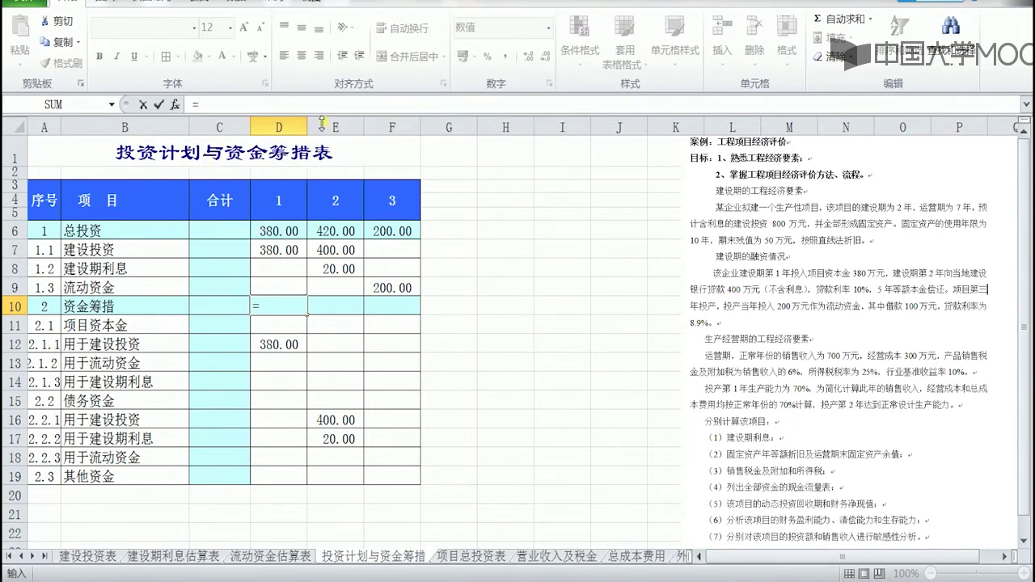
left_click(280, 324)
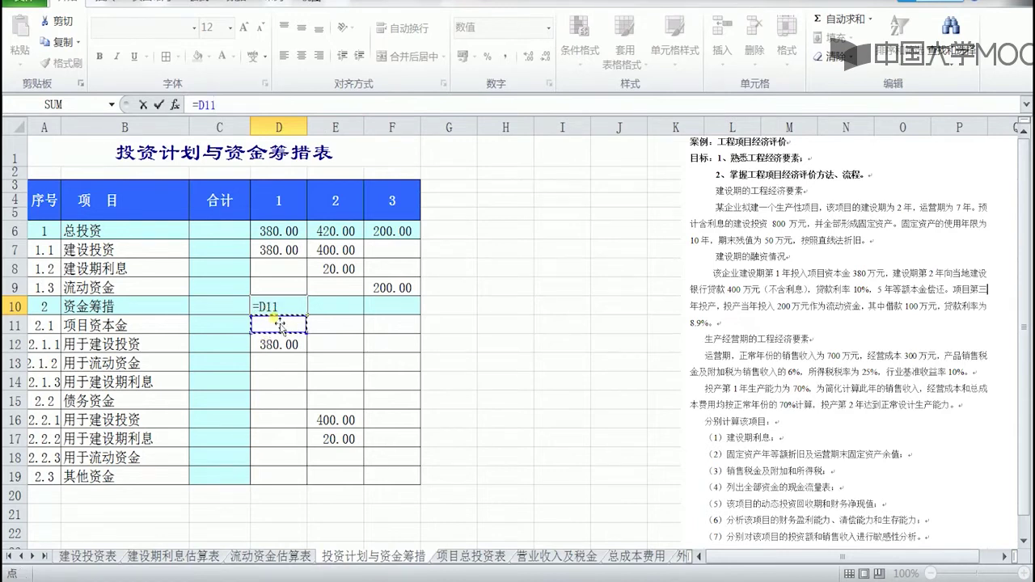
type("+")
left_click(293, 409)
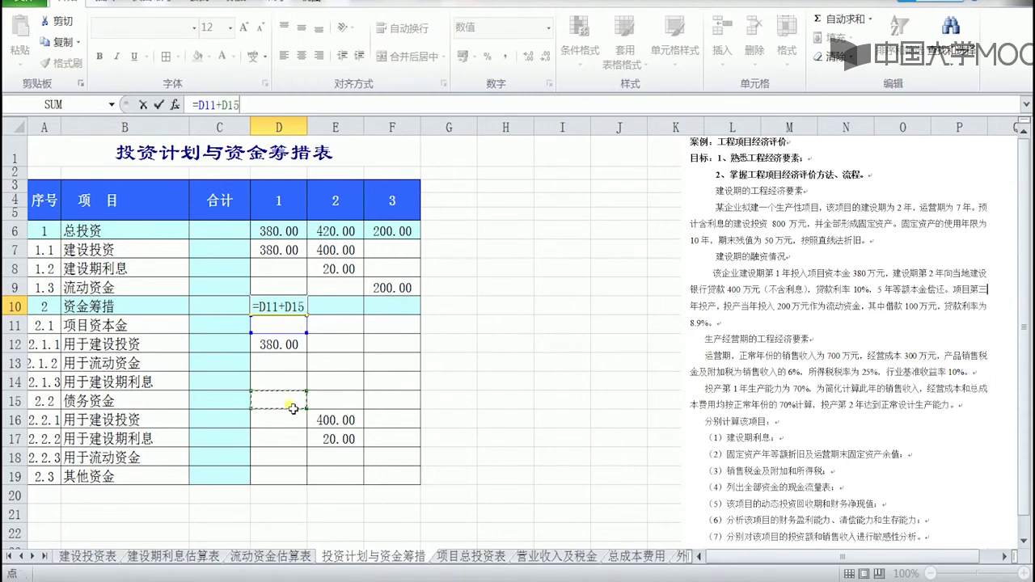
type("+")
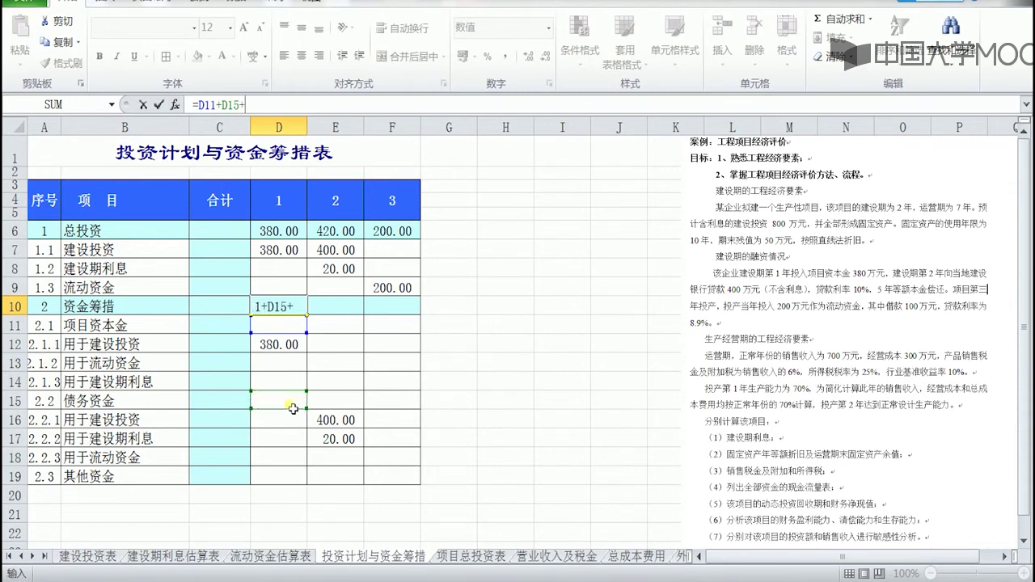
left_click(271, 479)
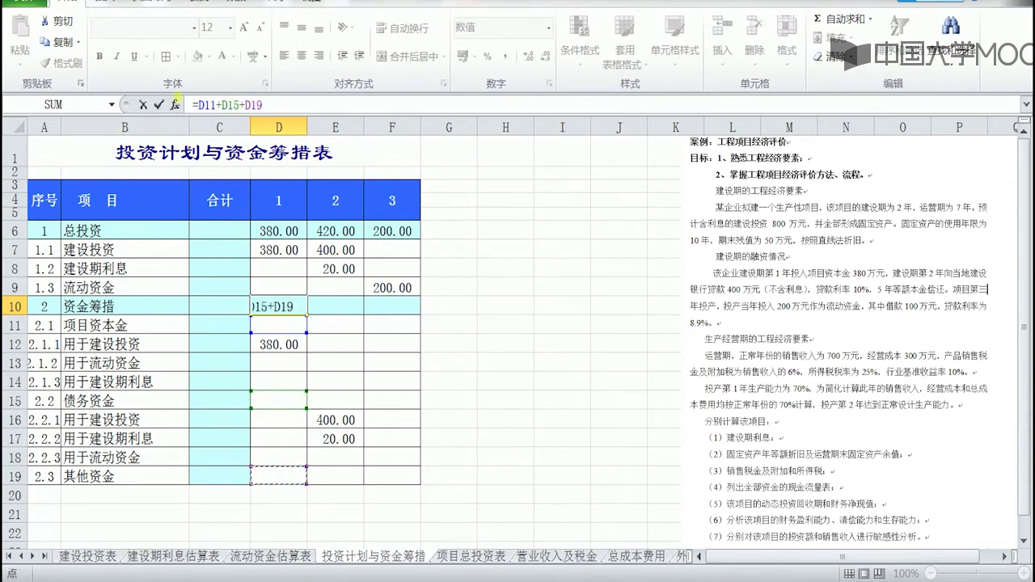
left_click(158, 105)
left_click_drag(312, 322, 404, 308)
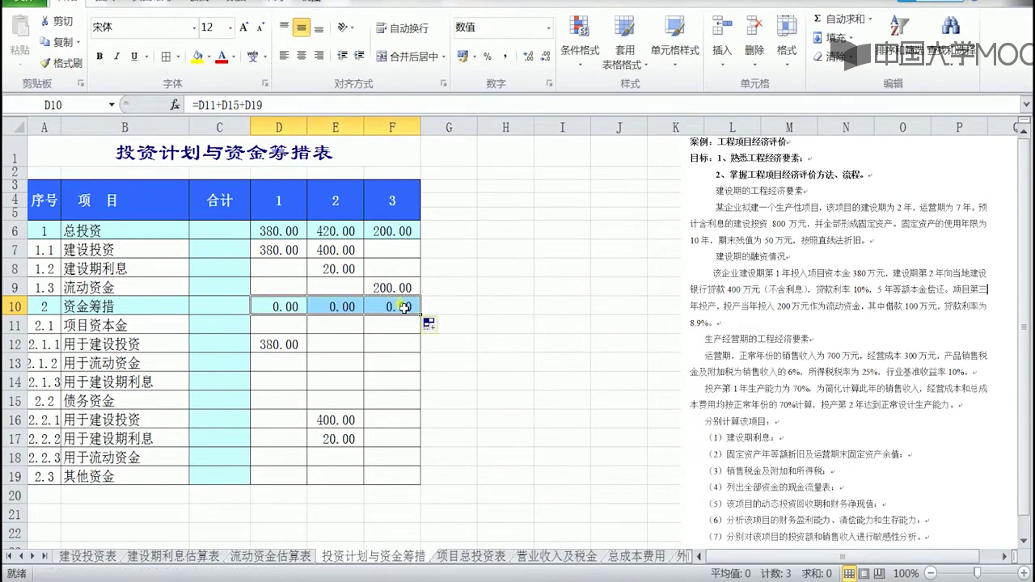
Enter =D12+D13+D14 as the 项目资本金 subtotal in D11 and copy it across to years 2 and 3.
left_click(279, 330)
type("=")
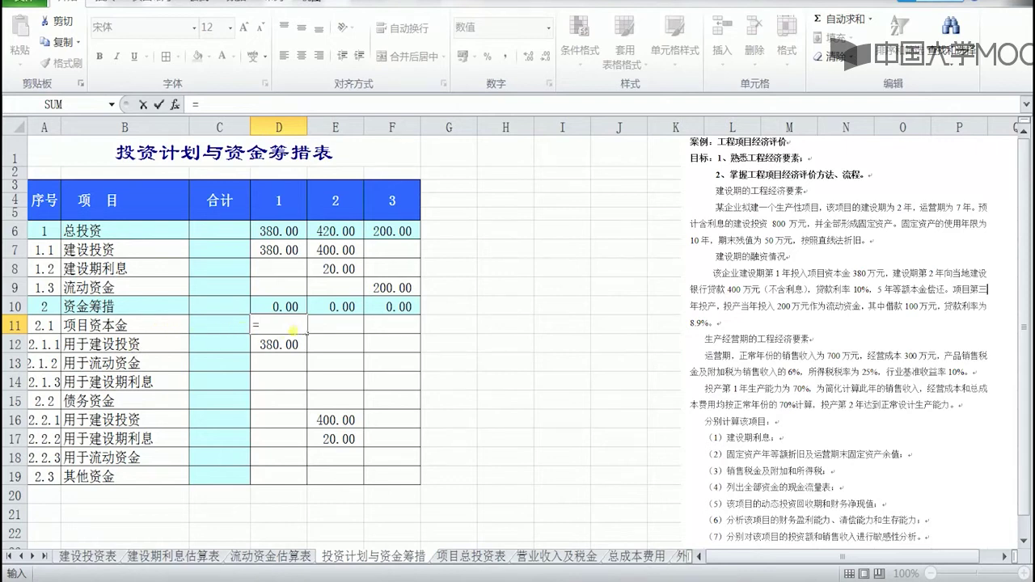
left_click(283, 343)
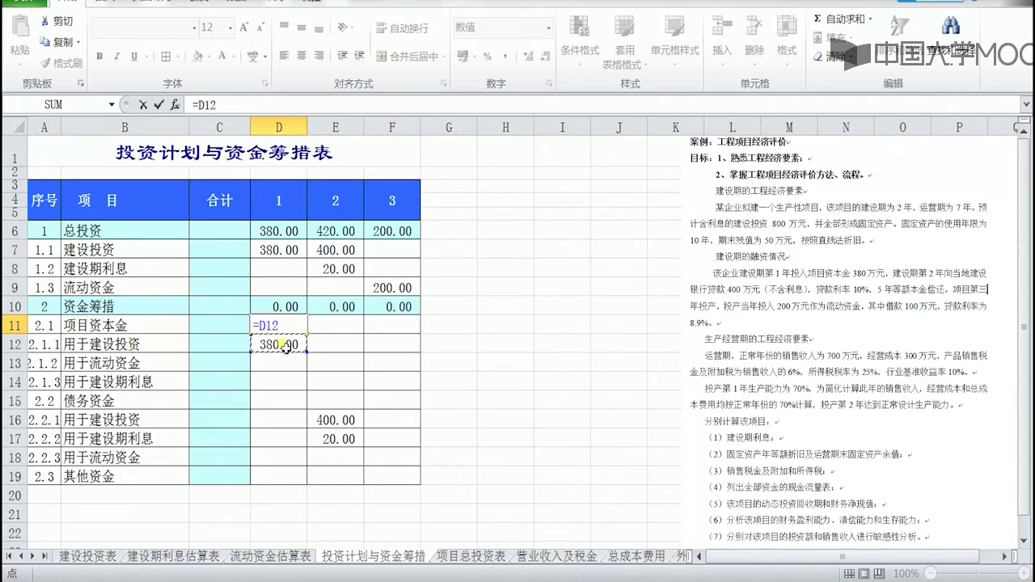
type("+")
left_click(288, 371)
type("+")
left_click(283, 382)
left_click(158, 104)
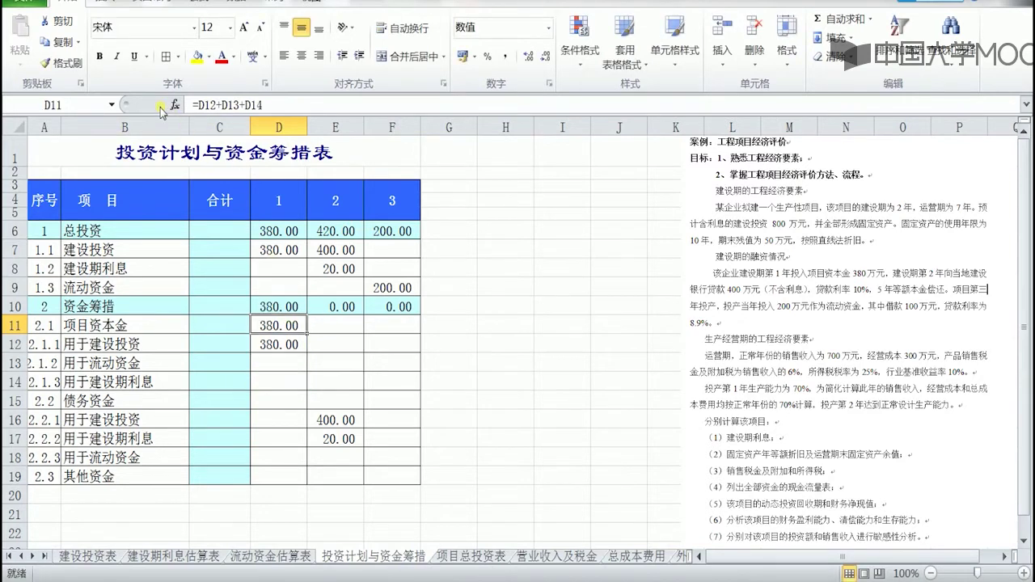
left_click_drag(312, 339, 419, 342)
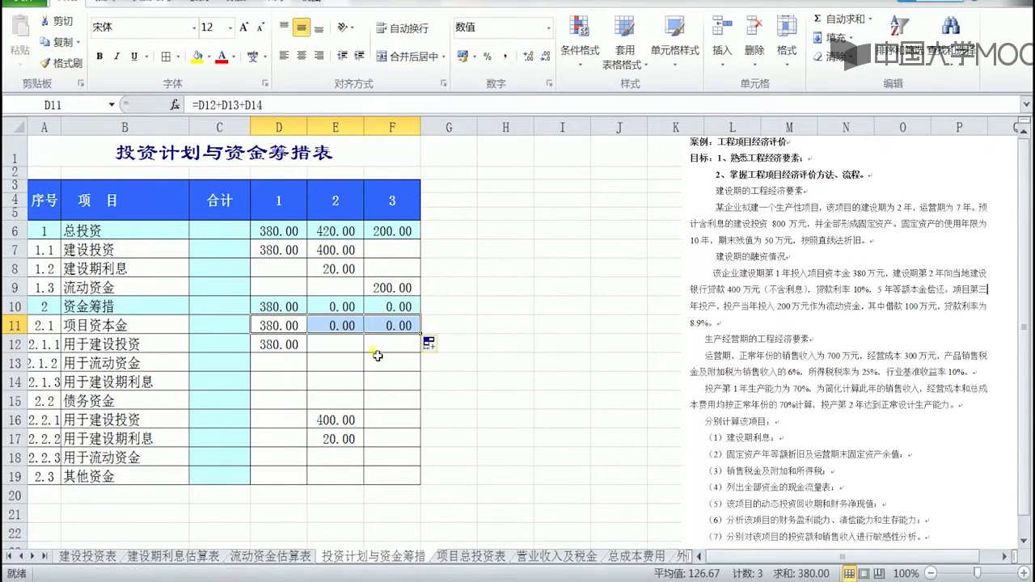
Enter =D16+D17+D18 as the 债务资金 subtotal in D15 and copy it across to years 2 and 3.
left_click(288, 403)
type("=")
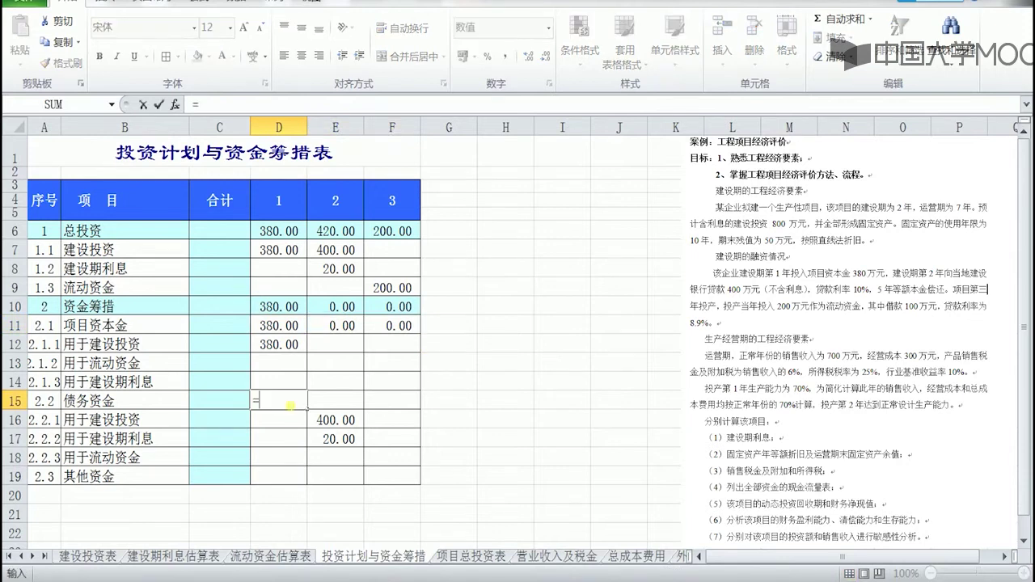
left_click(288, 420)
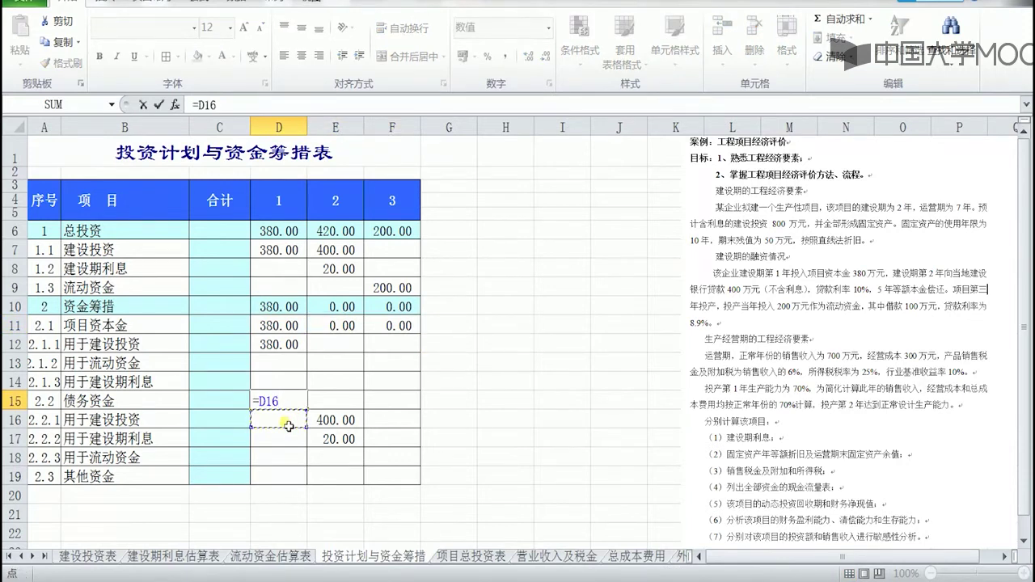
type("+")
left_click(284, 441)
type("+")
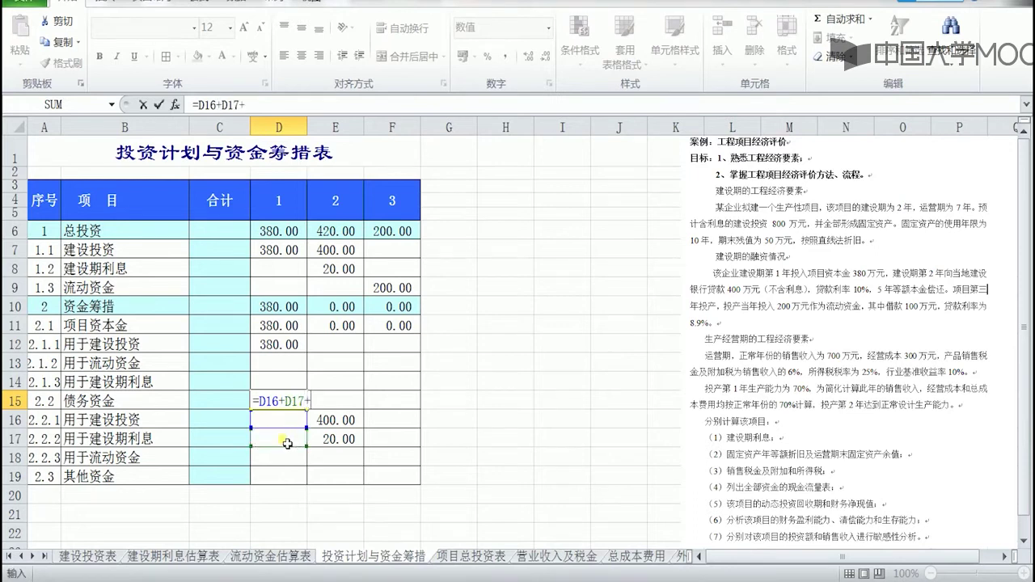
left_click(279, 457)
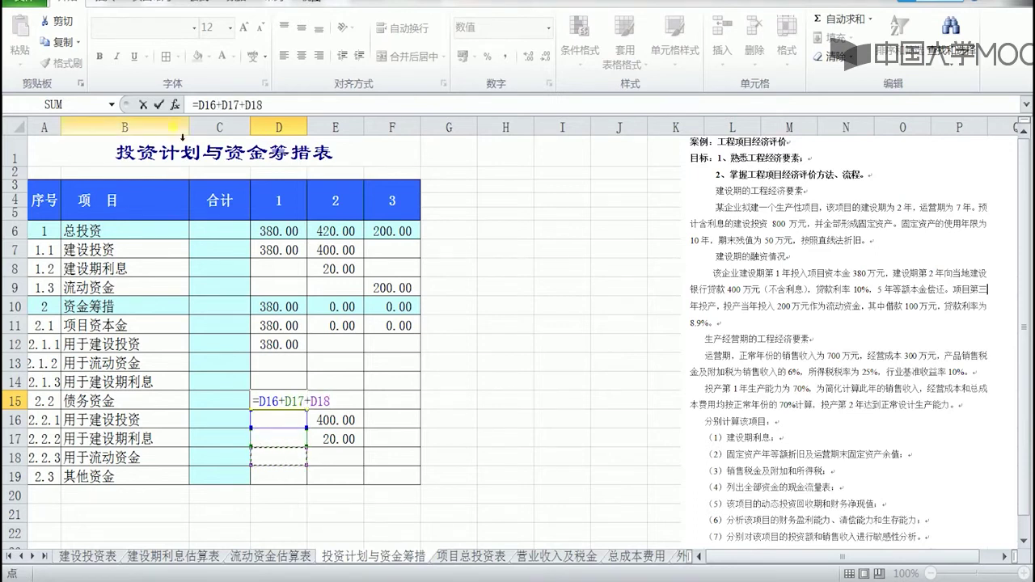
left_click(160, 104)
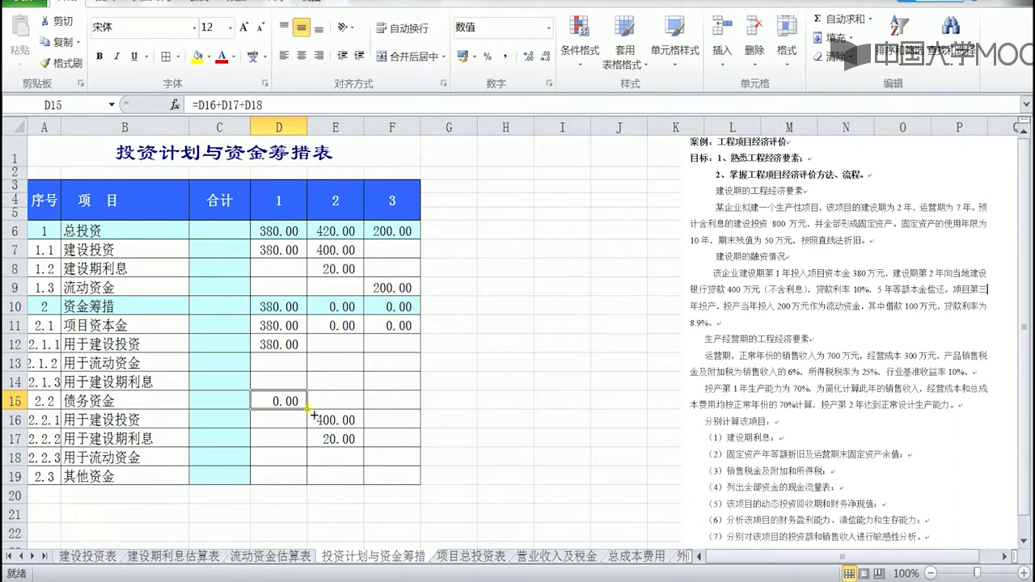
left_click_drag(307, 409, 416, 403)
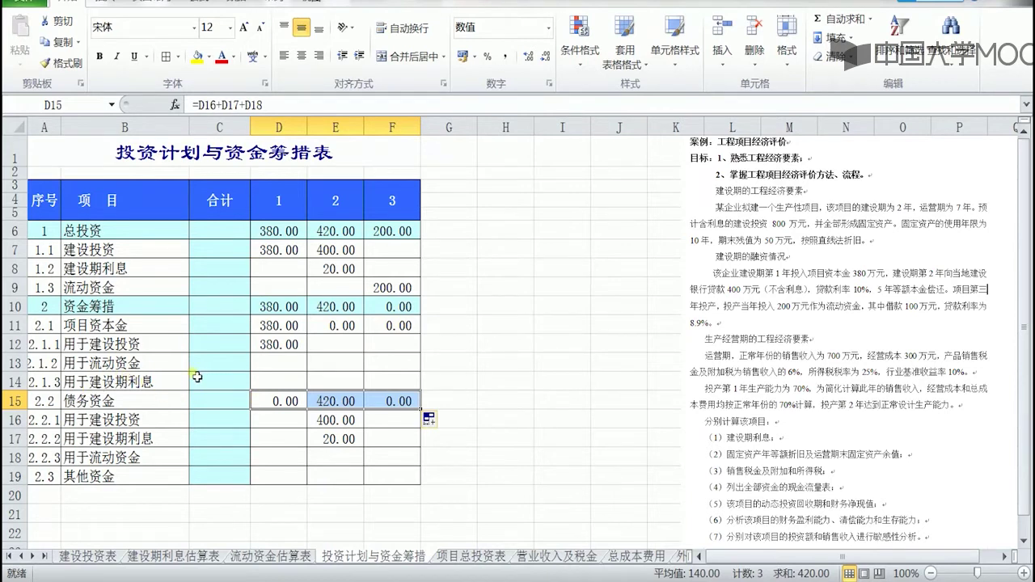
Enter 100 as the year 3 用于流动资金 amount under both 项目资本金 (F13) and 债务资金 (F18).
left_click(386, 365)
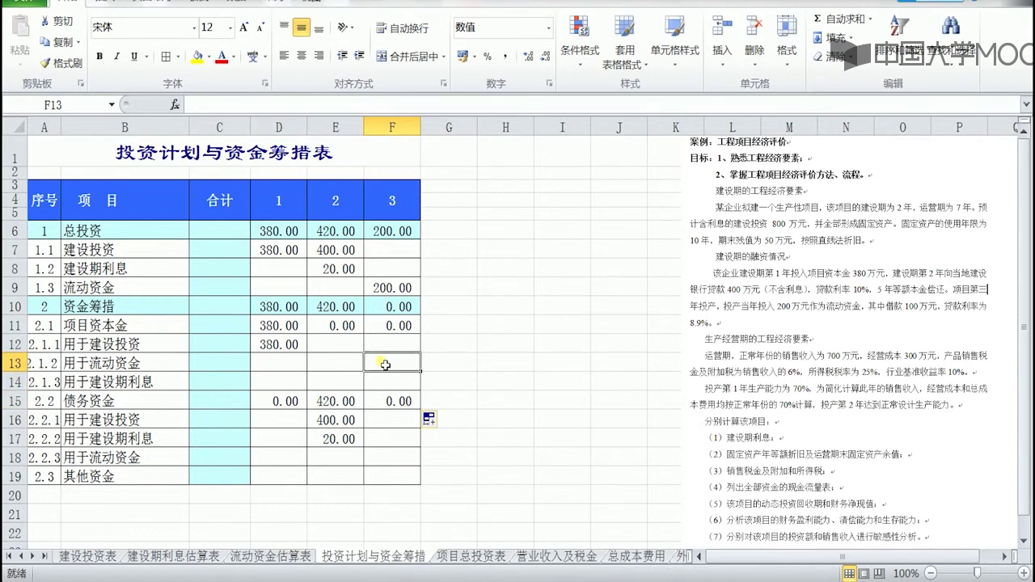
type("100")
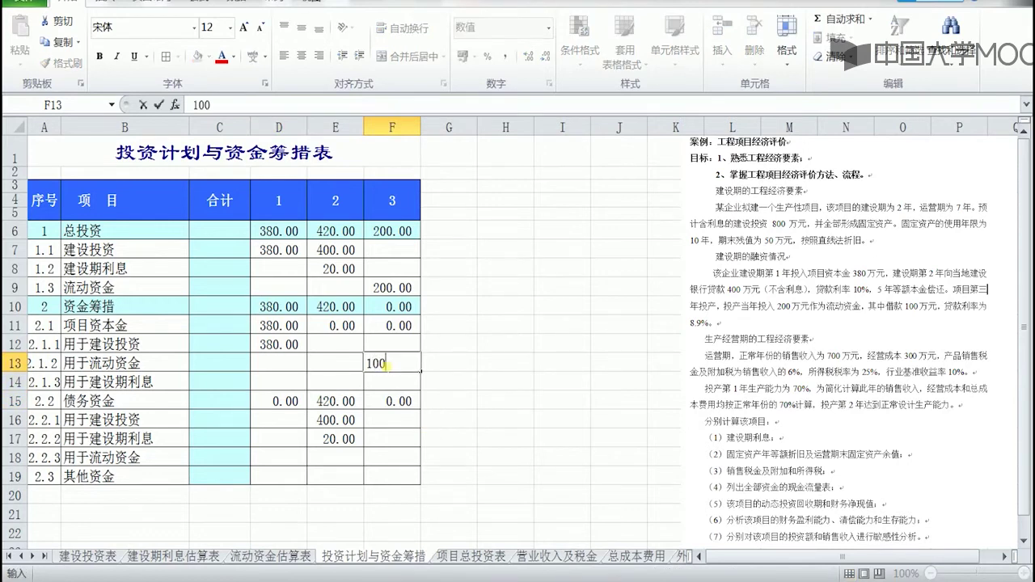
left_click(395, 460)
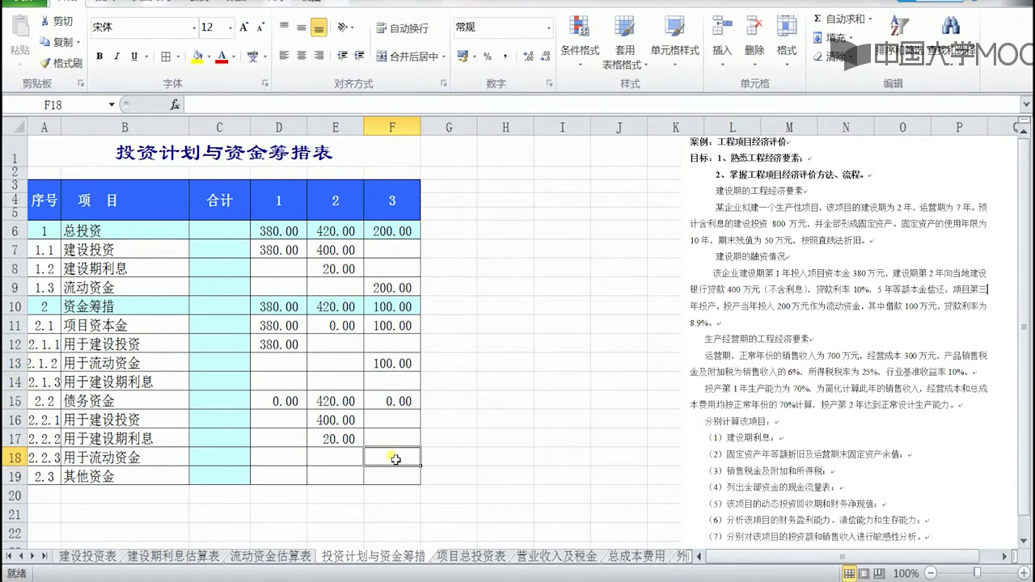
type("100")
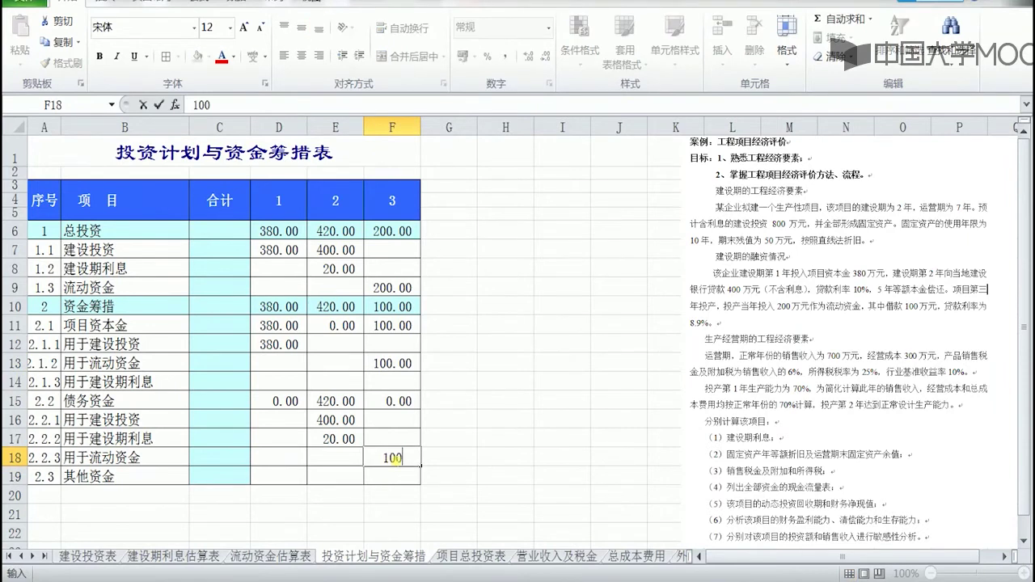
left_click(408, 328)
left_click(391, 309)
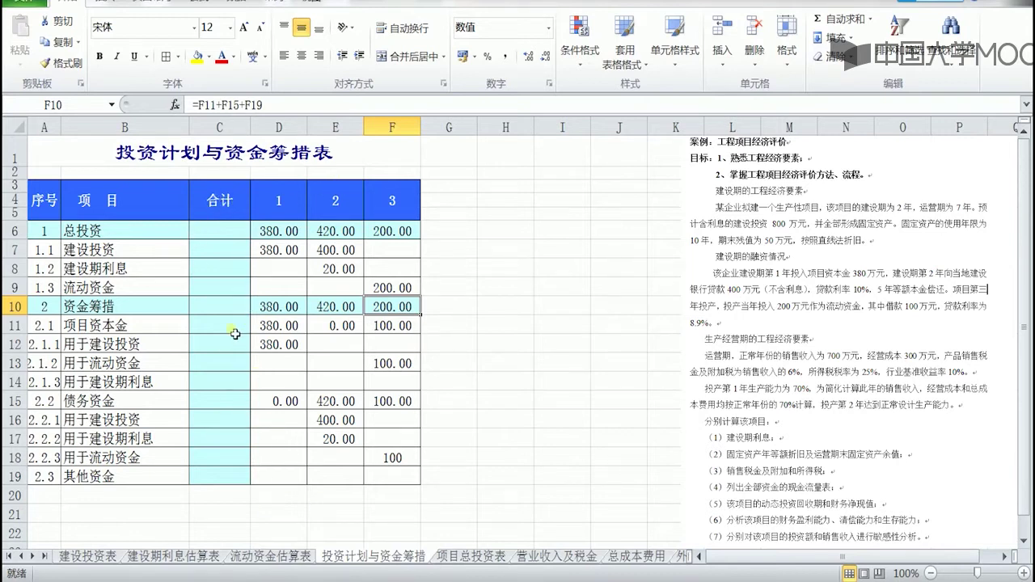
Enter the 总投资 total in C6 with the formula =D6+E6+F6.
left_click(223, 233)
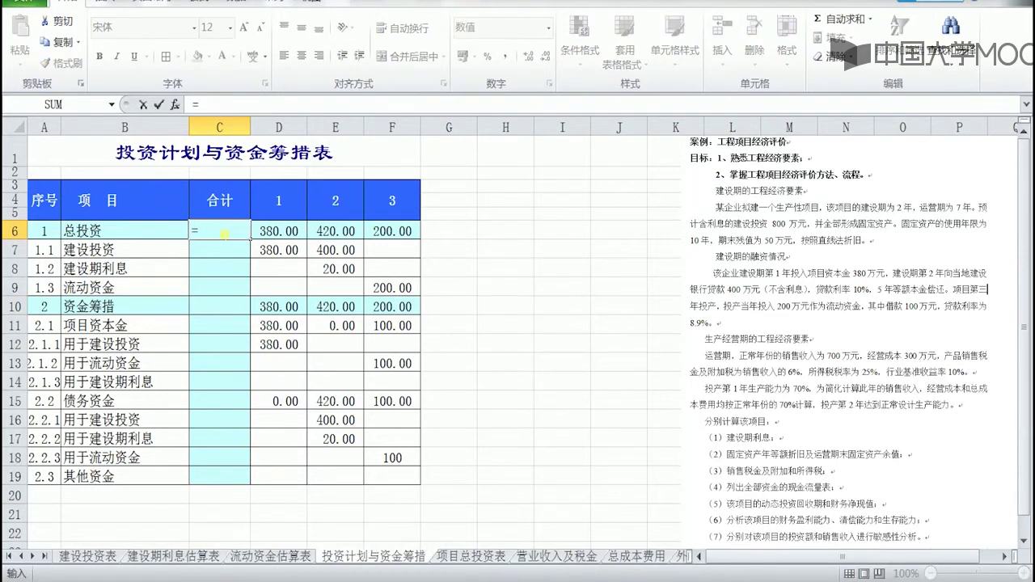
left_click(284, 234)
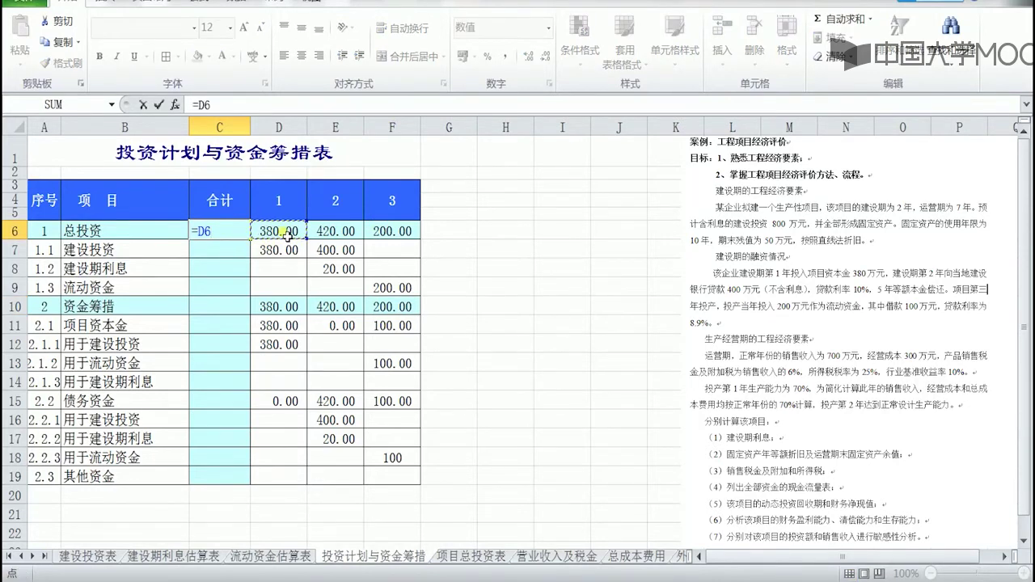
type("+")
left_click(332, 235)
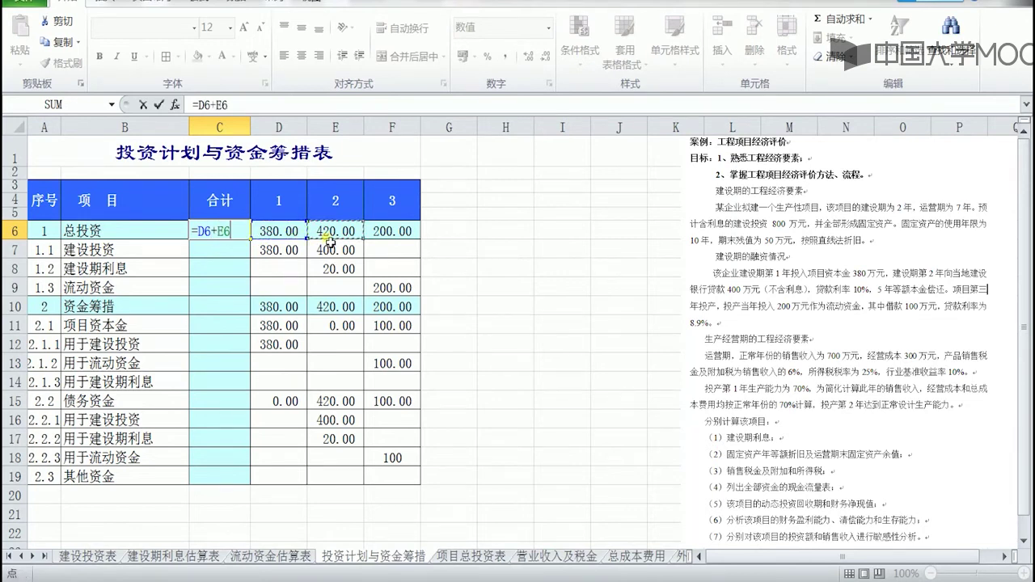
type("+")
left_click(389, 234)
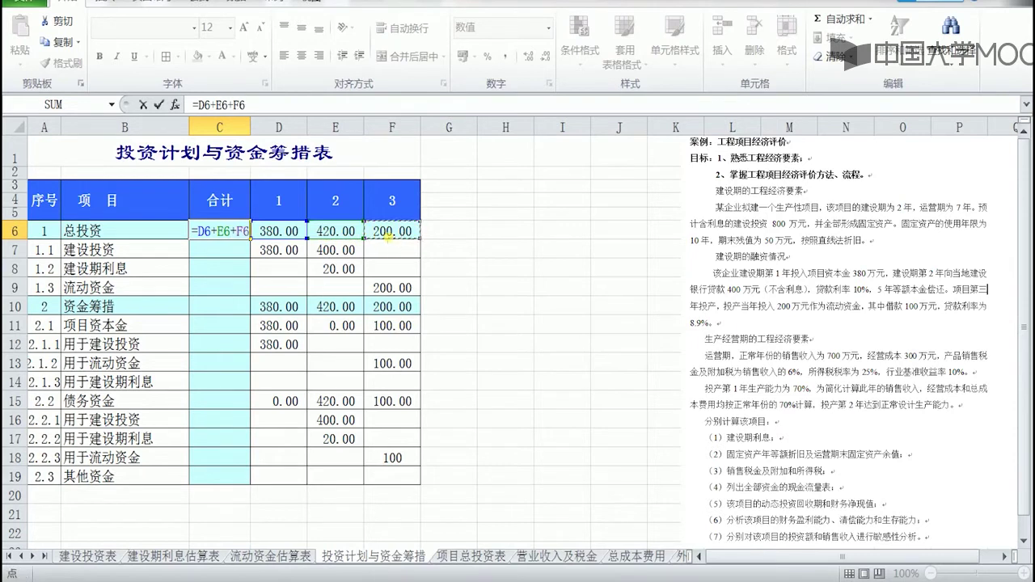
left_click(160, 105)
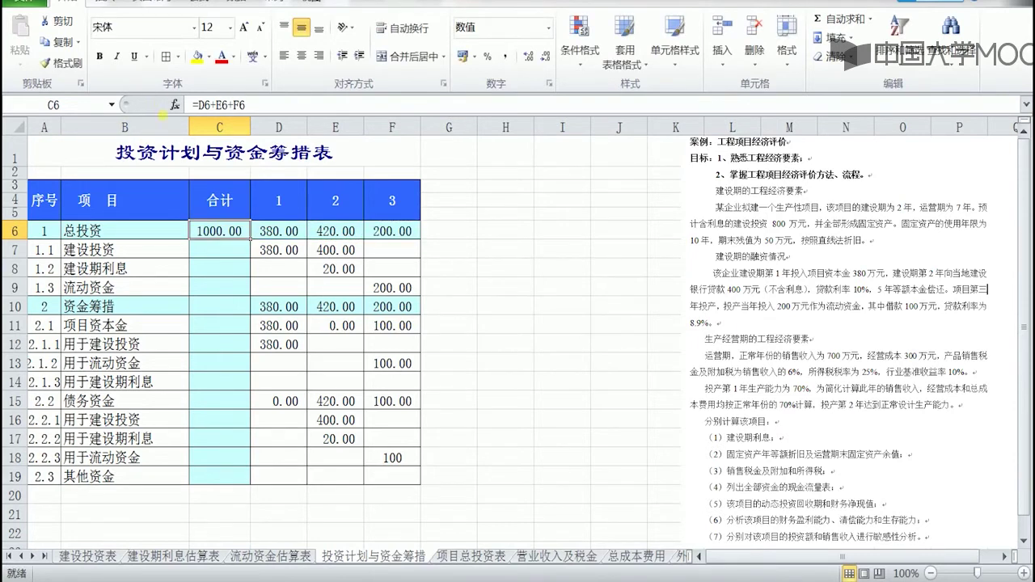
Enter the 资金筹措 total in C10 with the formula =D10+E10+F10.
left_click(210, 312)
type("=")
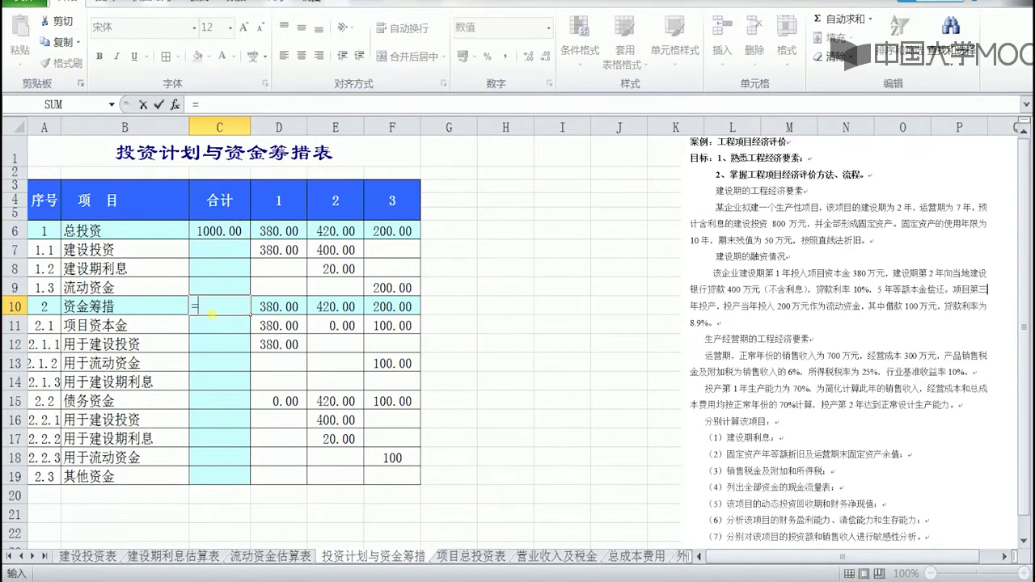
left_click(279, 306)
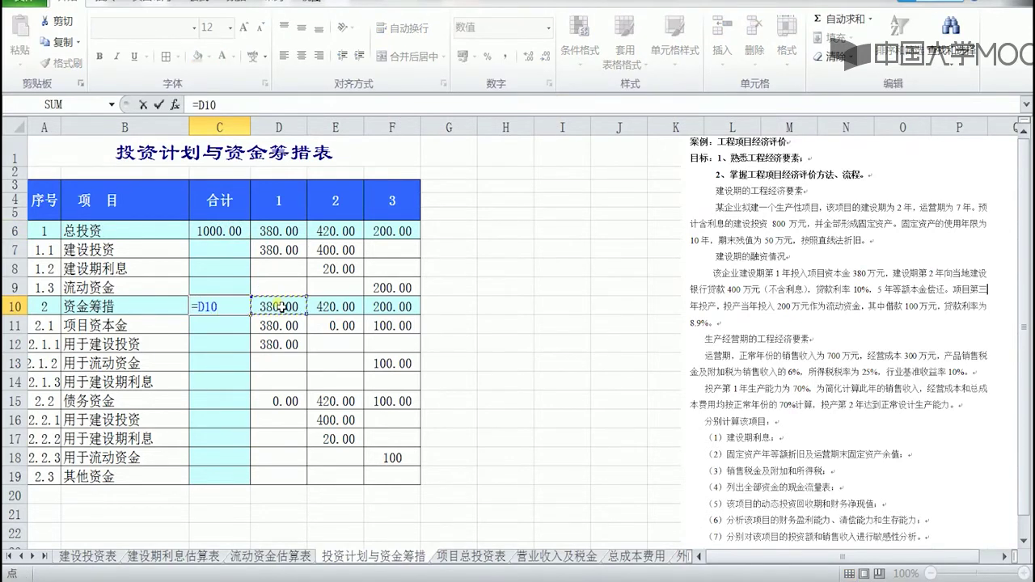
type("+")
left_click(323, 312)
type("+")
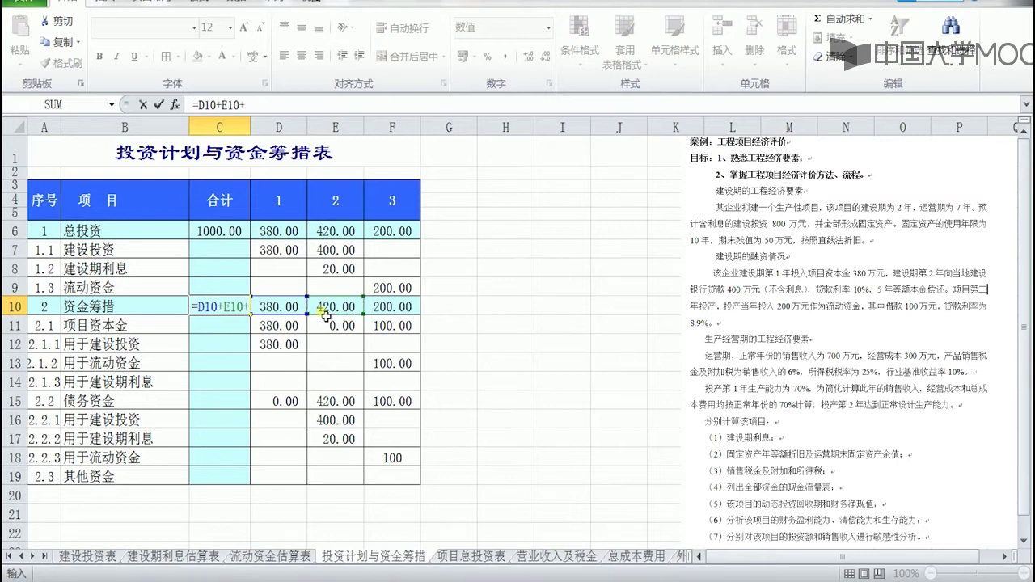
left_click(380, 308)
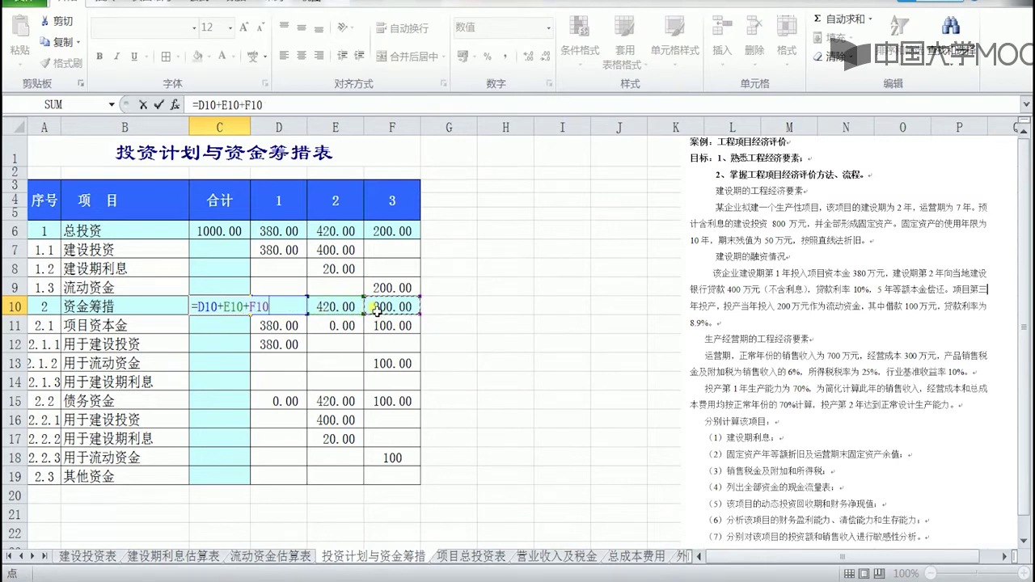
left_click(159, 105)
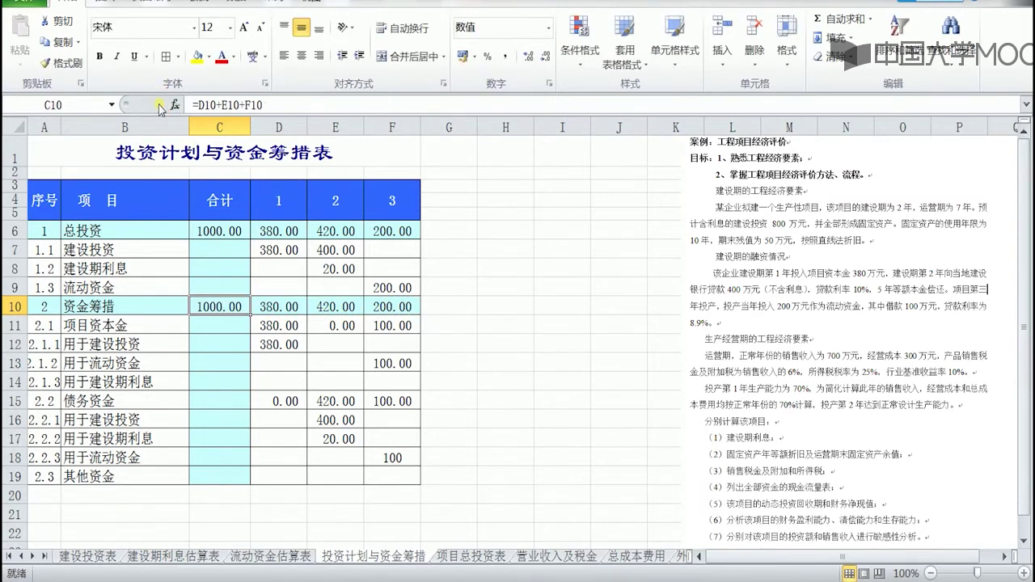
Compare the 总投资 and 资金筹措 totals in C6 and C10, and review the 项目资本金 and 债务资金 items.
left_click(231, 233)
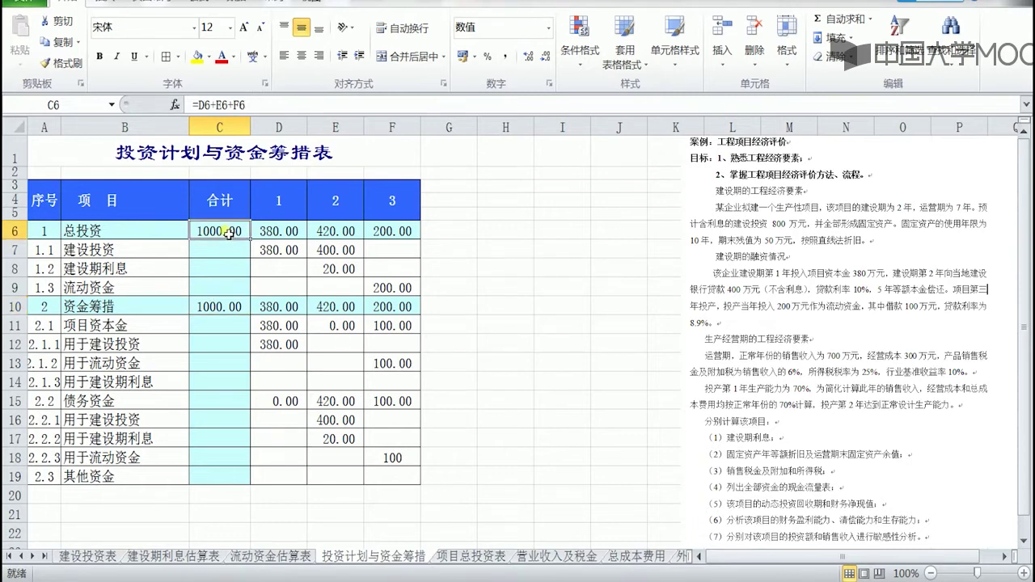
left_click(208, 309)
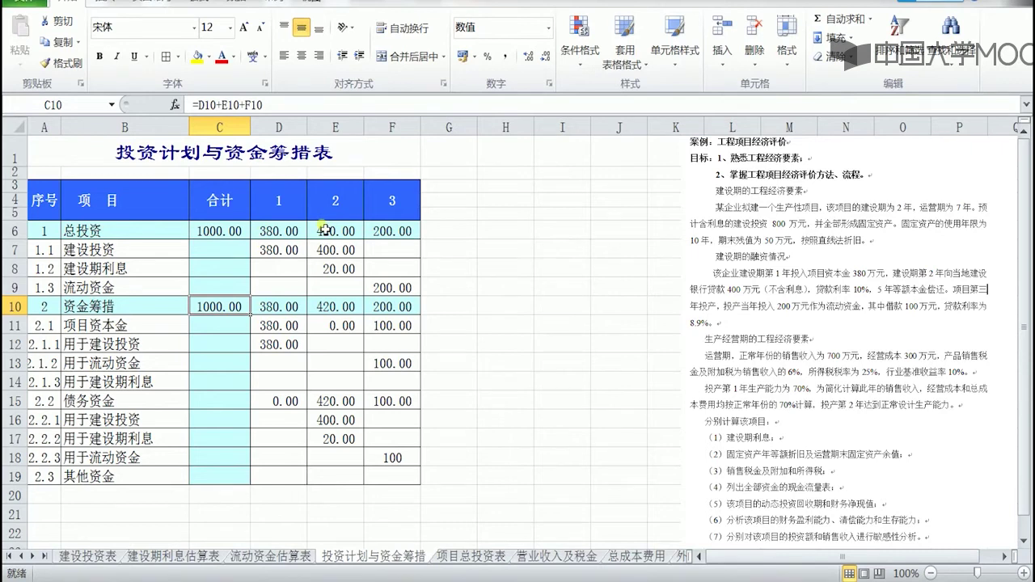
left_click(232, 233)
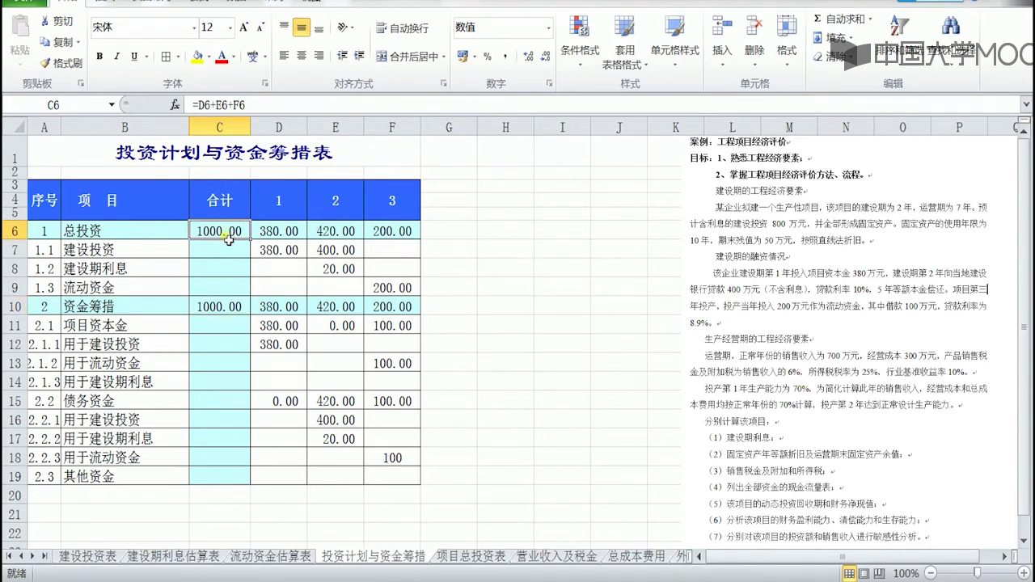
left_click(165, 327)
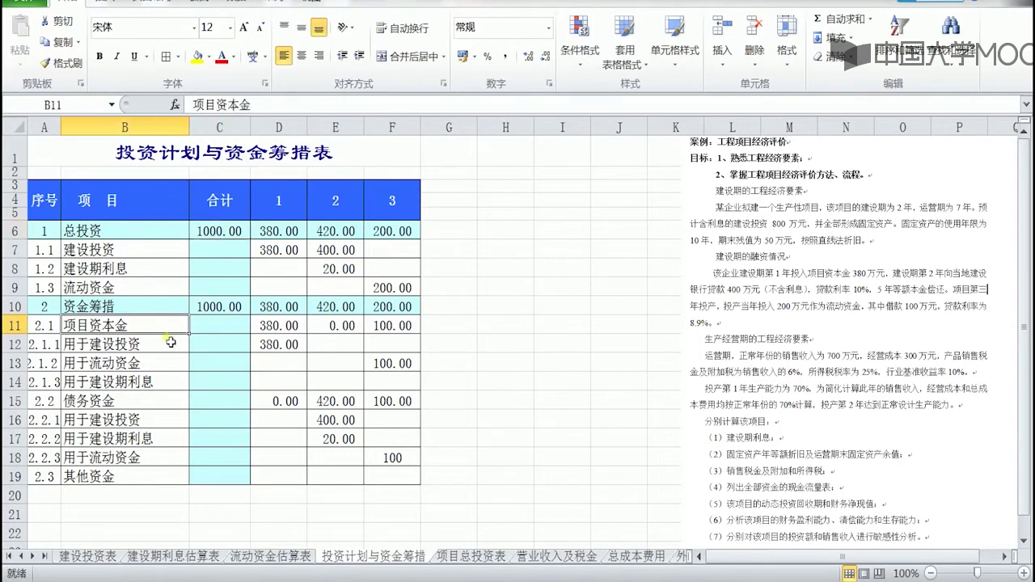
left_click(185, 401)
left_click(234, 308)
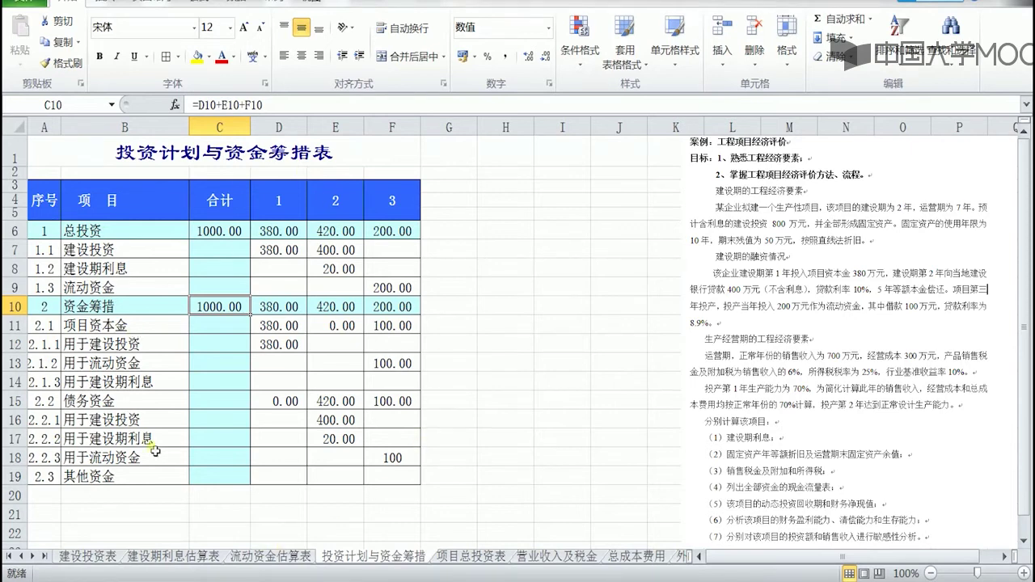
left_click(230, 235)
left_click(215, 323)
left_click(212, 307)
Inspect the 建设投资 formula in C6 of the 项目总投资表 sheet and go to its source cell C7 in 投资计划与资金筹措.
left_click(447, 558)
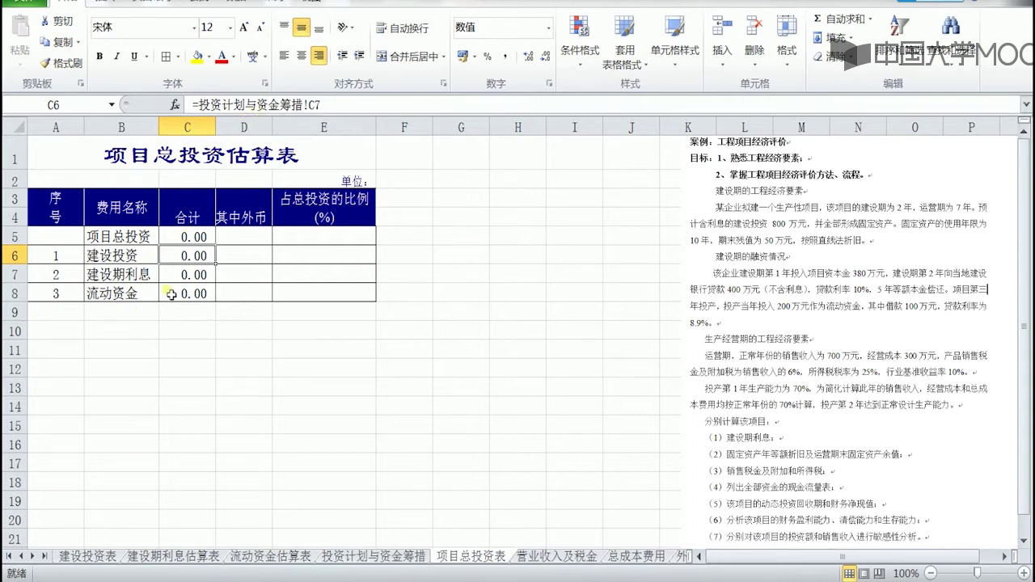
left_click(252, 106)
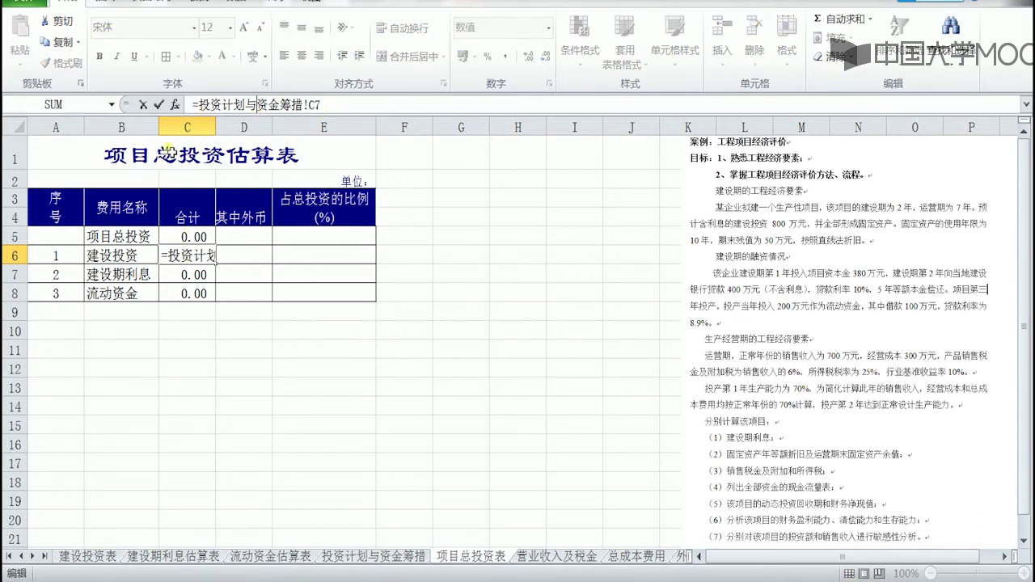
left_click(158, 104)
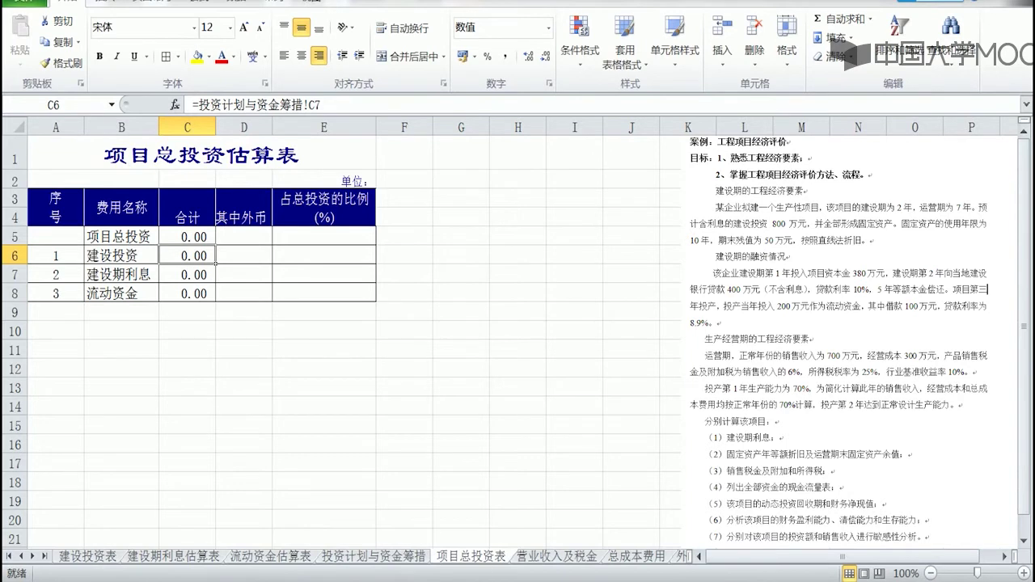
left_click(391, 558)
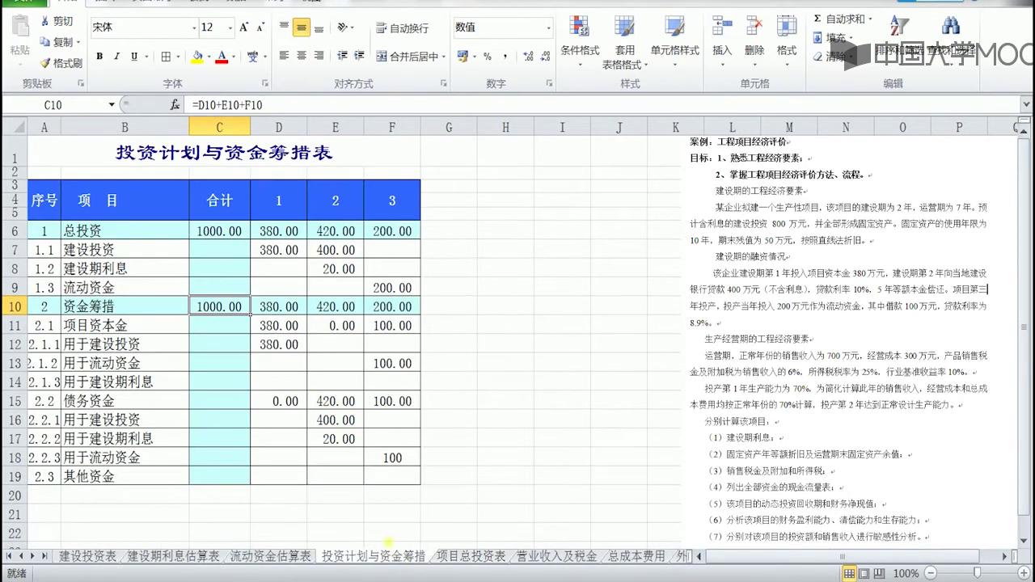
left_click(231, 254)
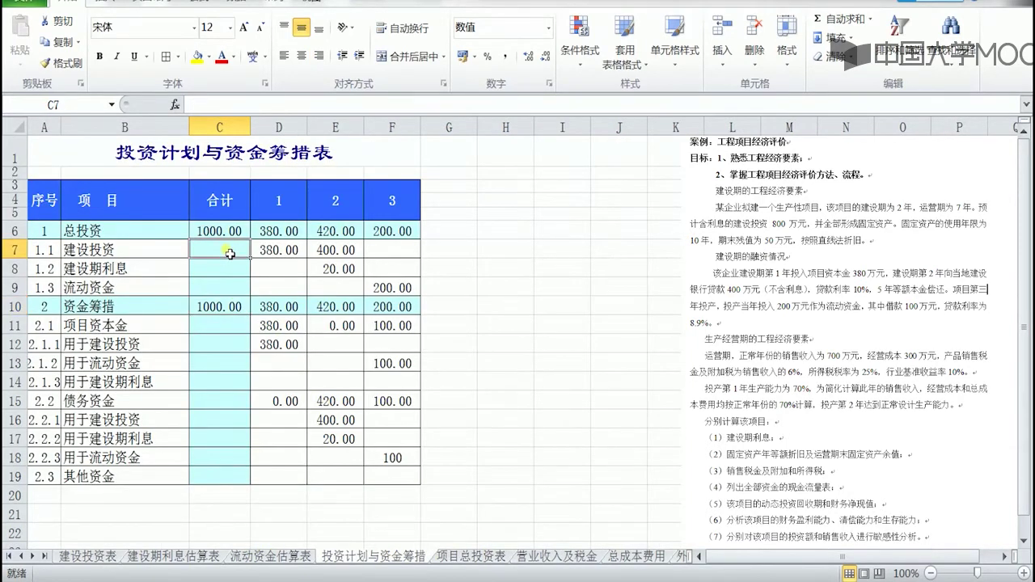
Fill the 合计 formula in C6 of 投资计划与资金筹措表 down to 建设投资, 建设期利息 and 流动资金 in C7:C9.
left_click(230, 233)
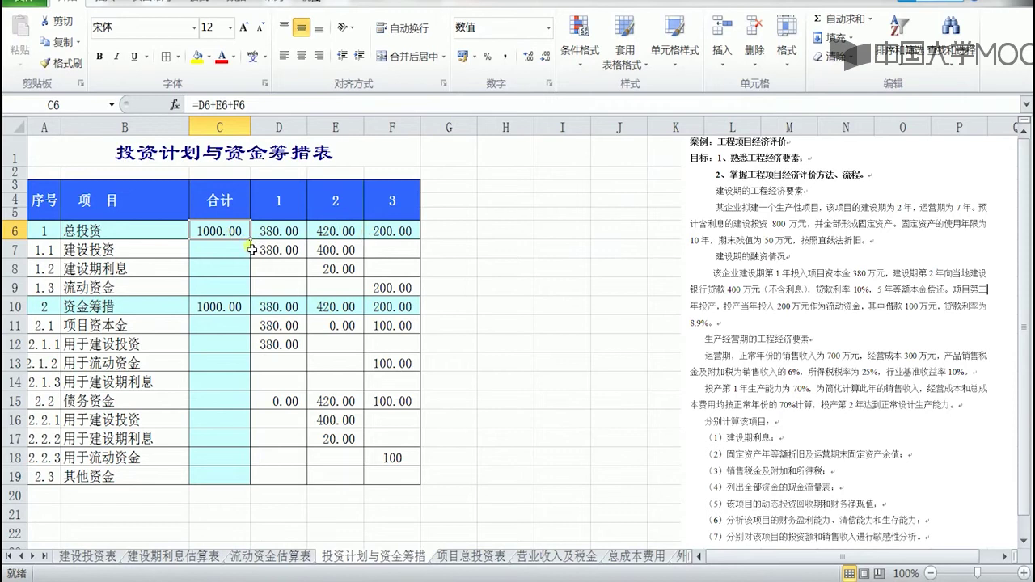
left_click_drag(256, 244, 253, 295)
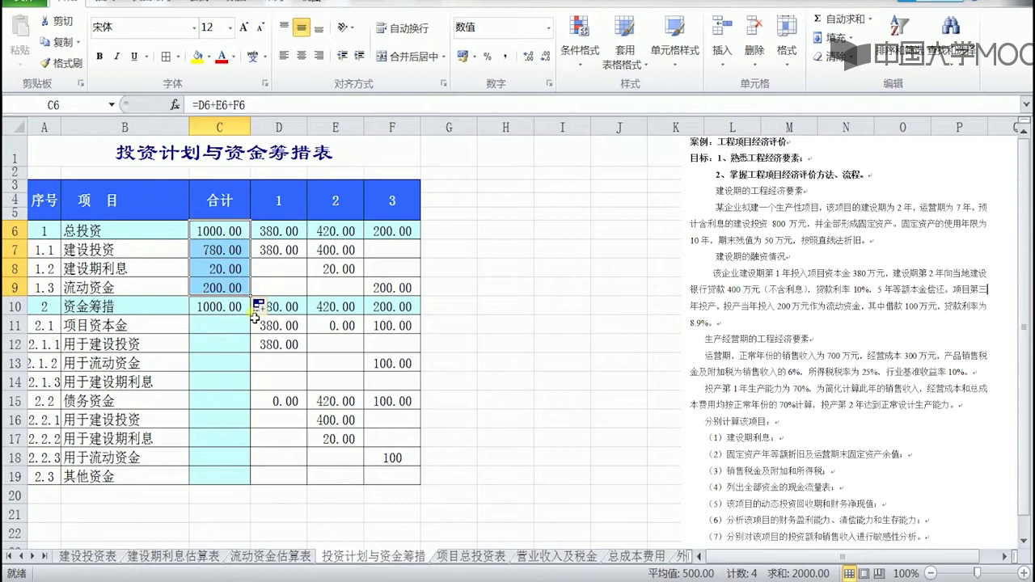
Check the 合计 formulas in C6:C8 of the 项目总投资表 sheet against their source cells, and review the three cost items.
left_click(453, 558)
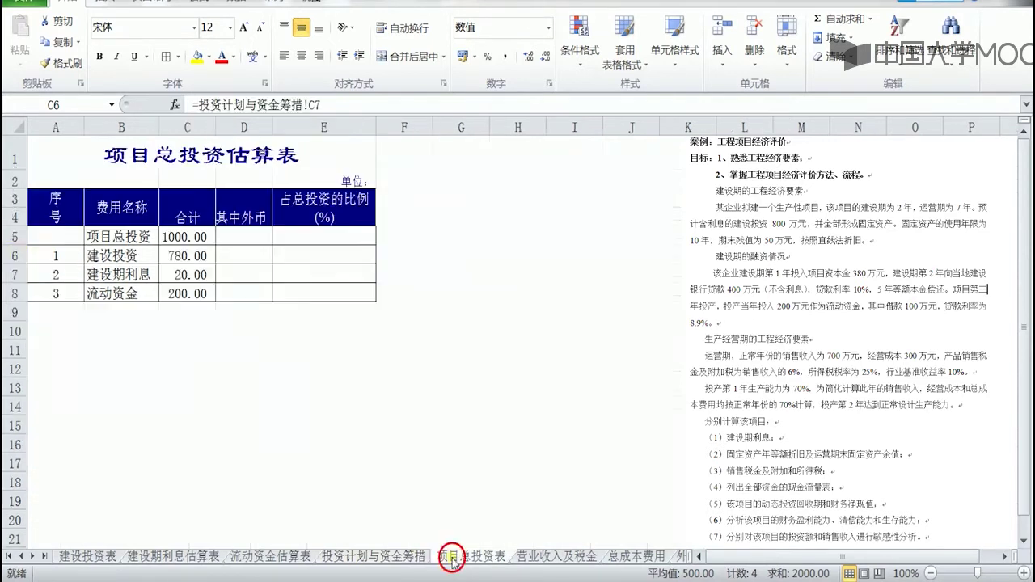
left_click(190, 275)
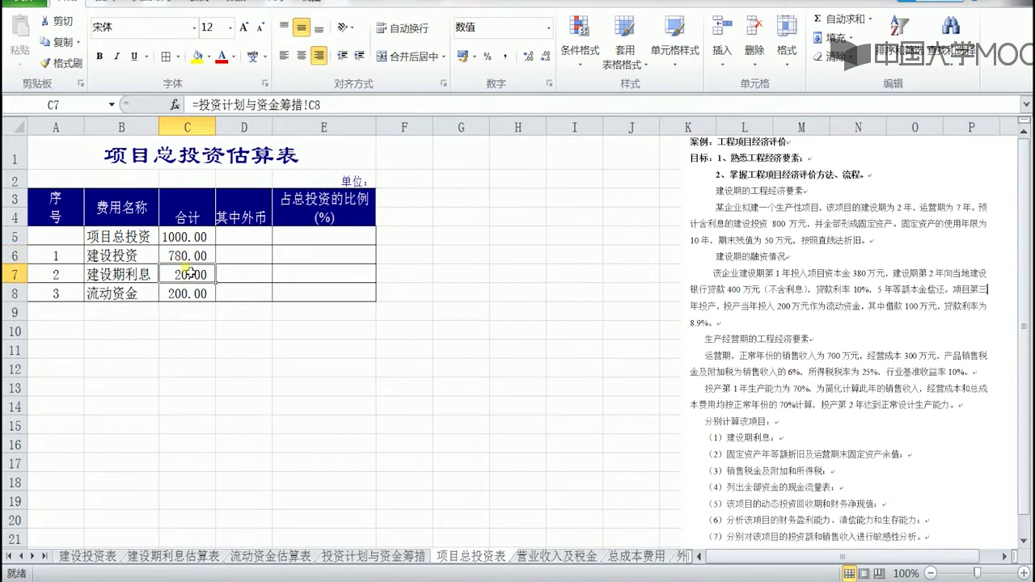
left_click(188, 294)
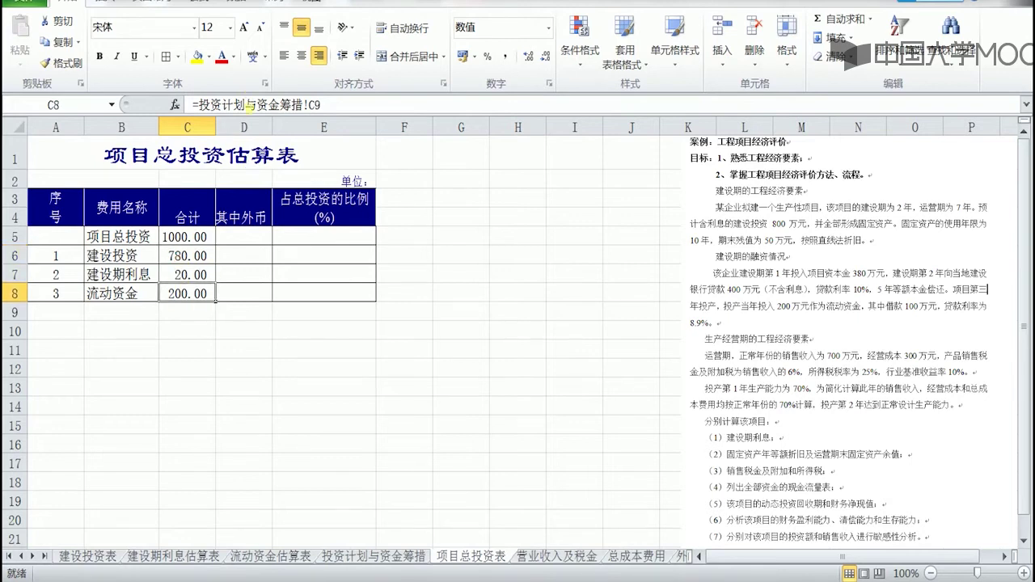
left_click(250, 105)
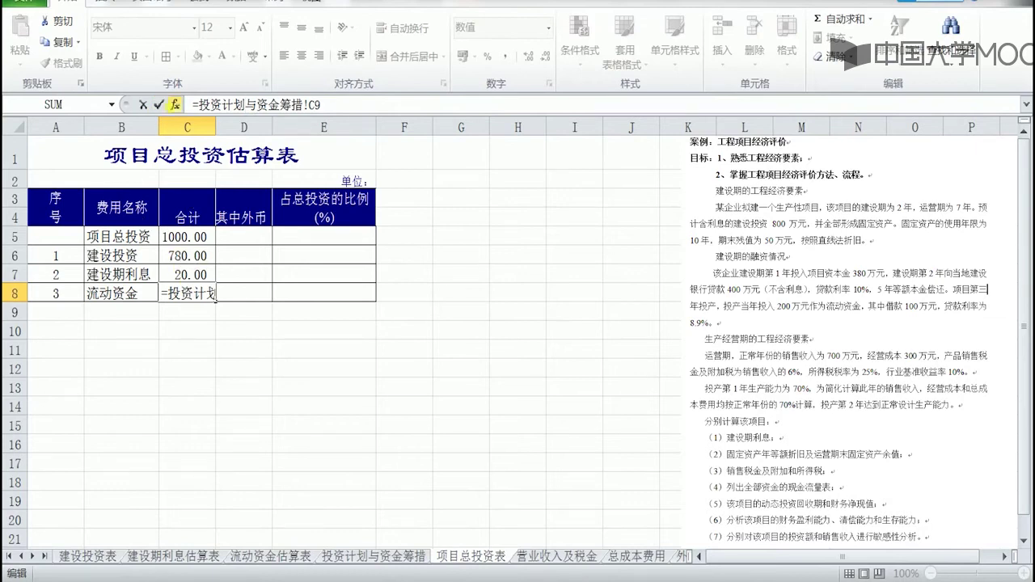
left_click(159, 105)
left_click(186, 257)
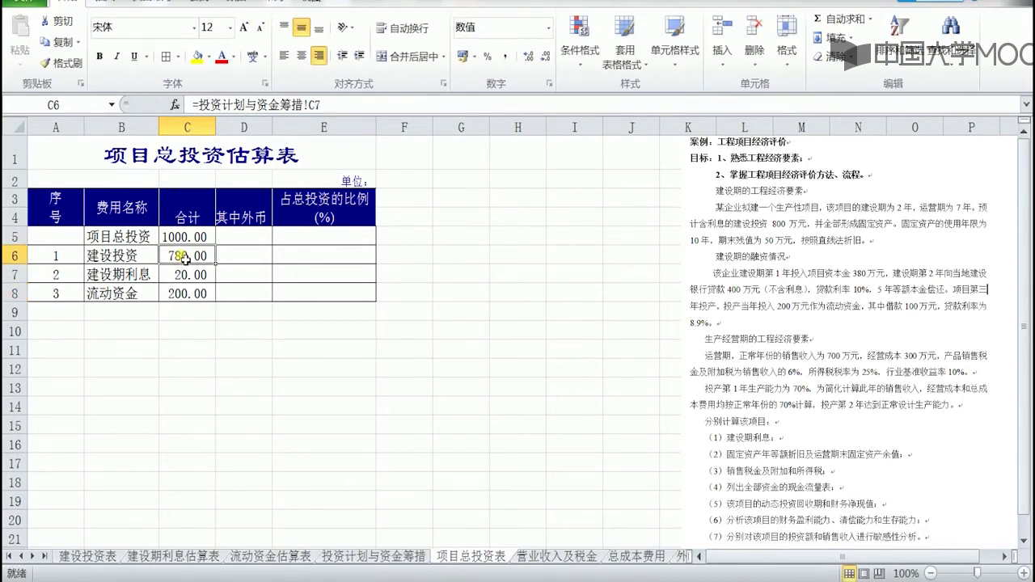
left_click(251, 105)
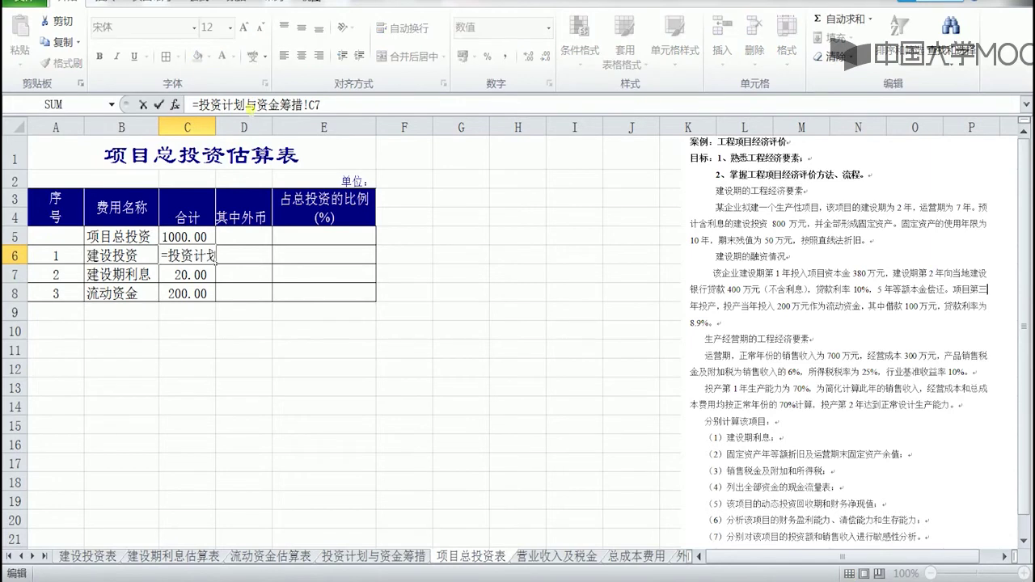
left_click(159, 104)
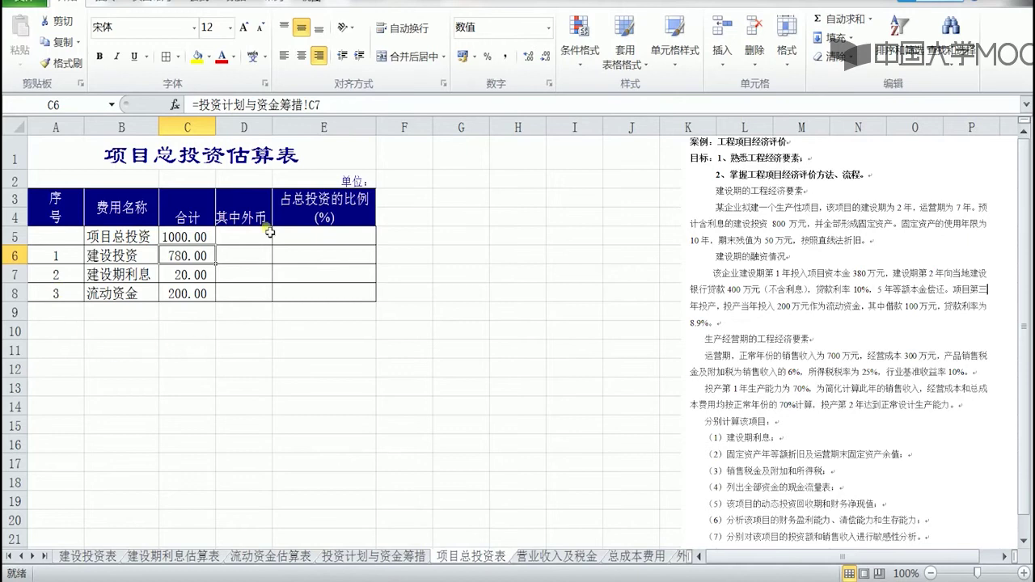
left_click(116, 255)
left_click(116, 275)
left_click(118, 293)
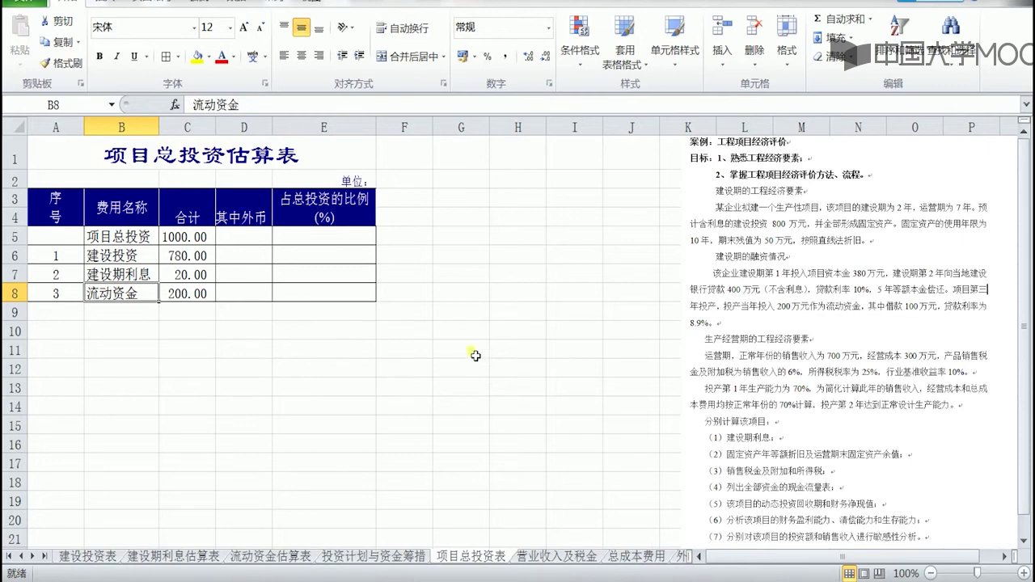
Examine the 营业收入及税金 and 总成本费用 sheets, focusing on the revenue table's calculation years and its product and 单价 rows.
left_click(558, 556)
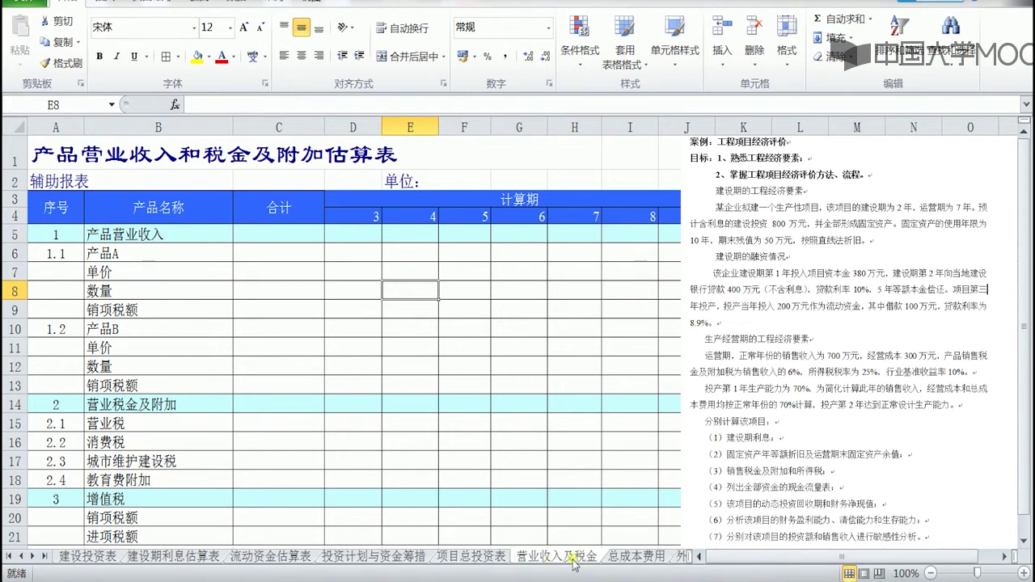
left_click(623, 559)
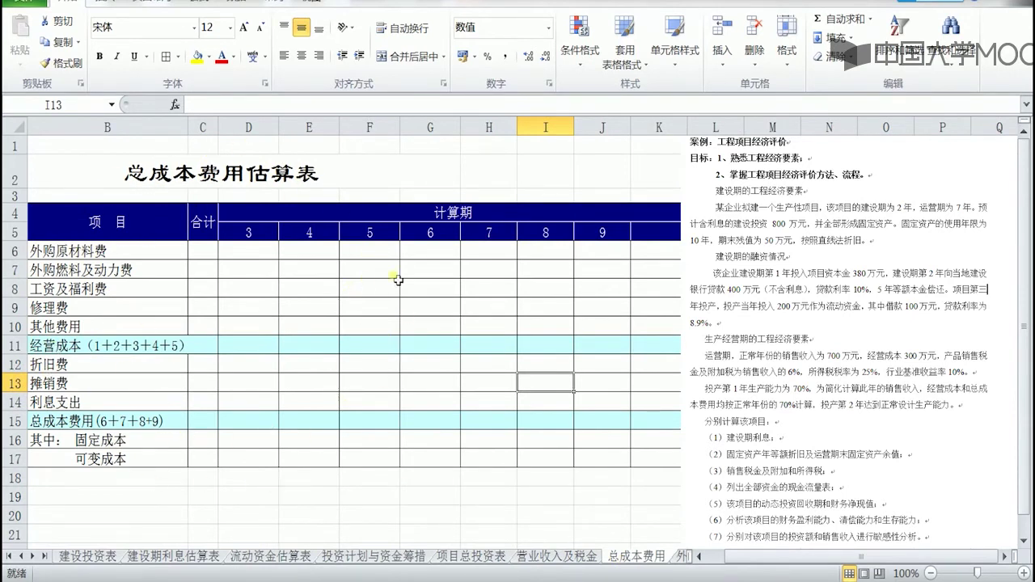
left_click(561, 557)
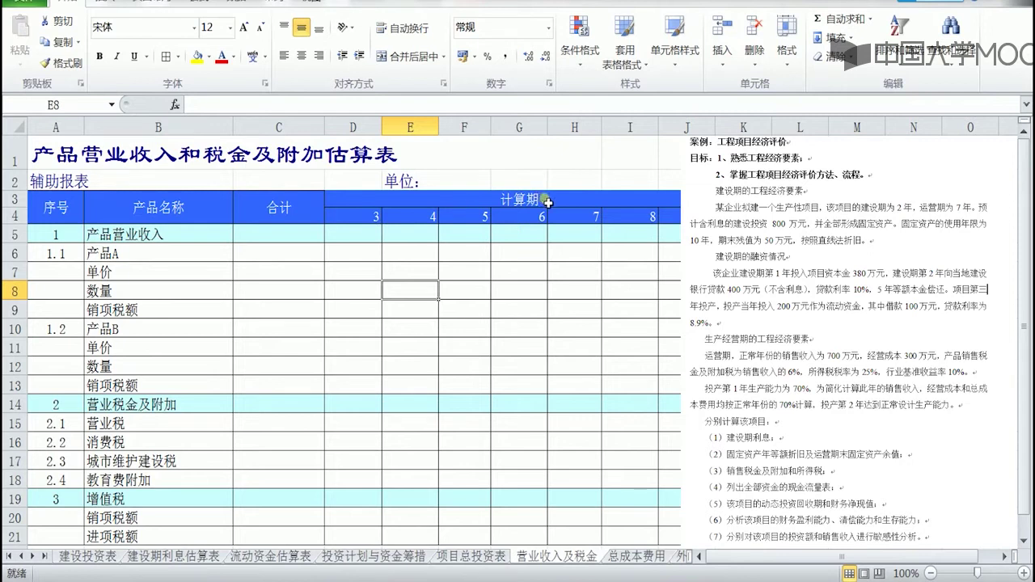
left_click(374, 219)
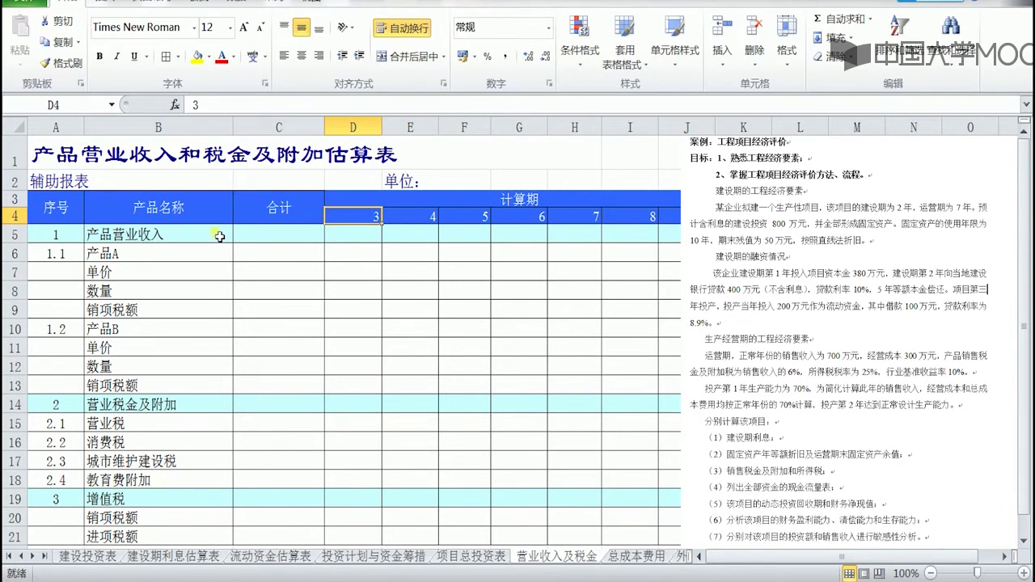
left_click(687, 215)
left_click_drag(365, 215, 679, 213)
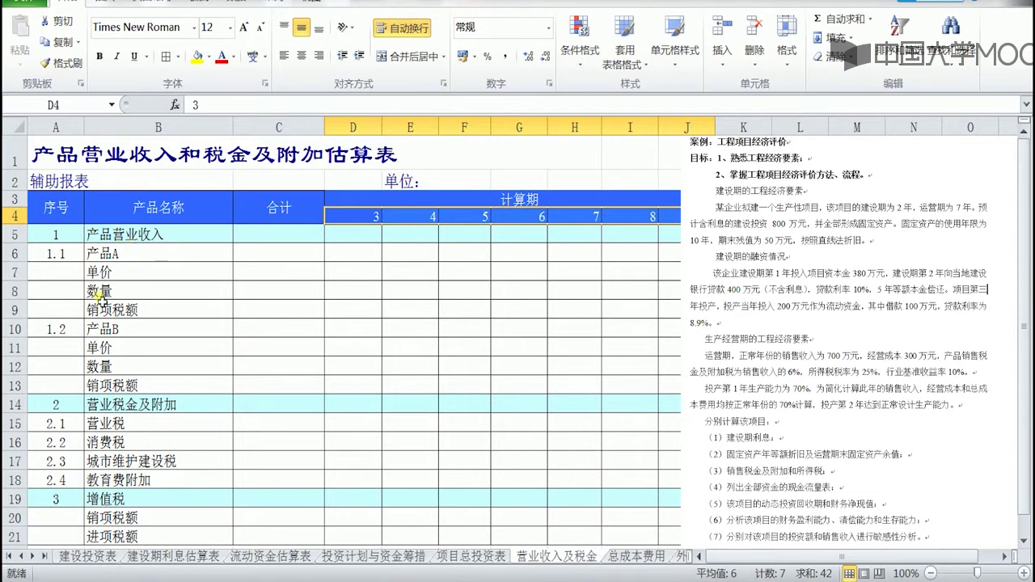
left_click(152, 256)
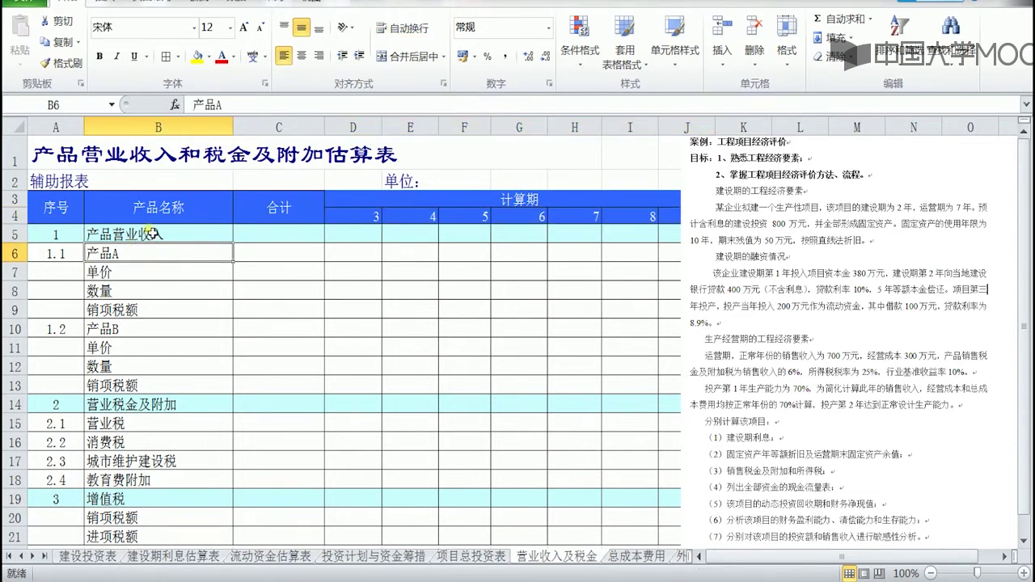
left_click(98, 346)
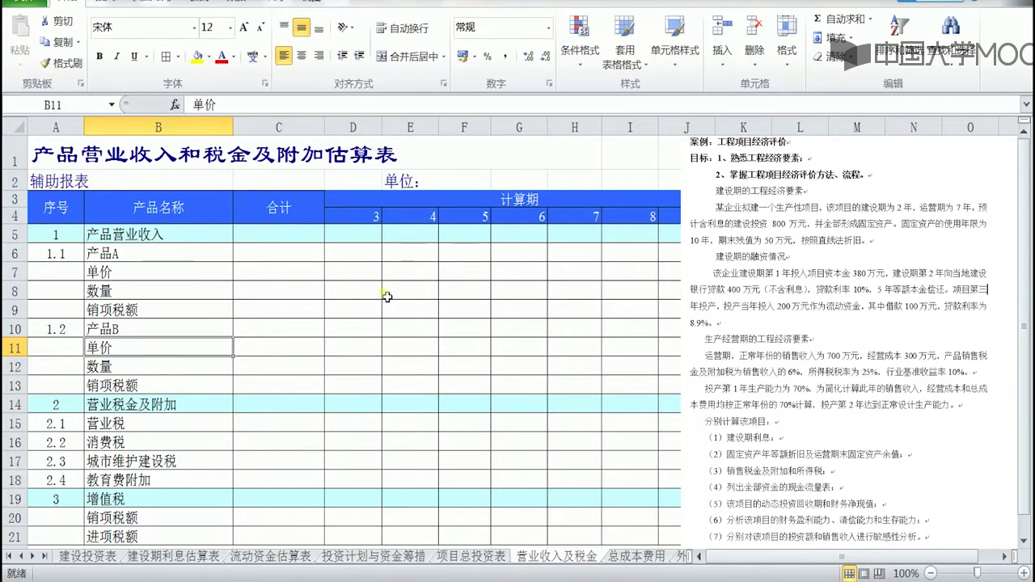
Enter the year 3 产品营业收入 in D5 of the 营业收入及税金 sheet with the formula =700*70%.
left_click(356, 236)
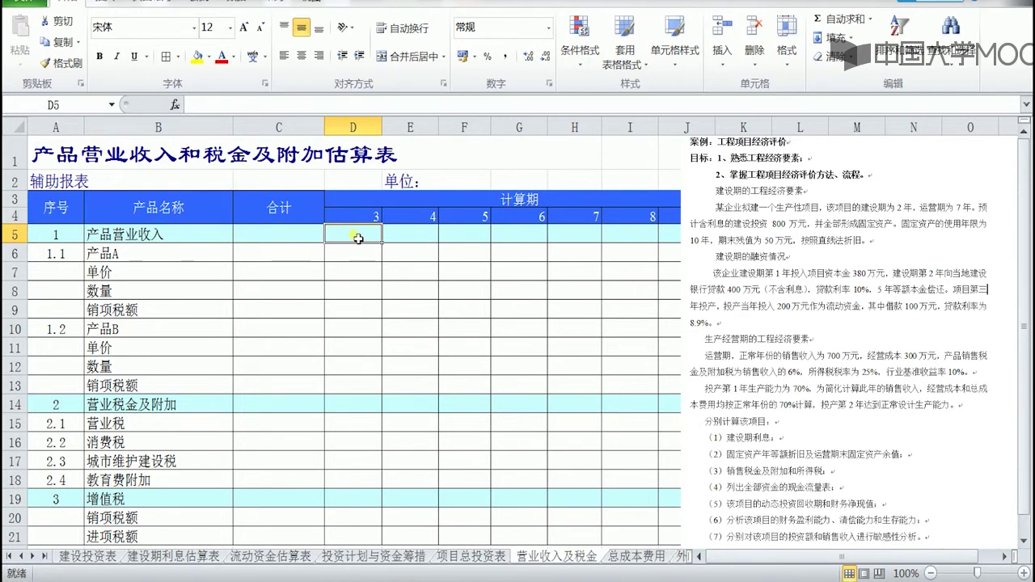
type("=")
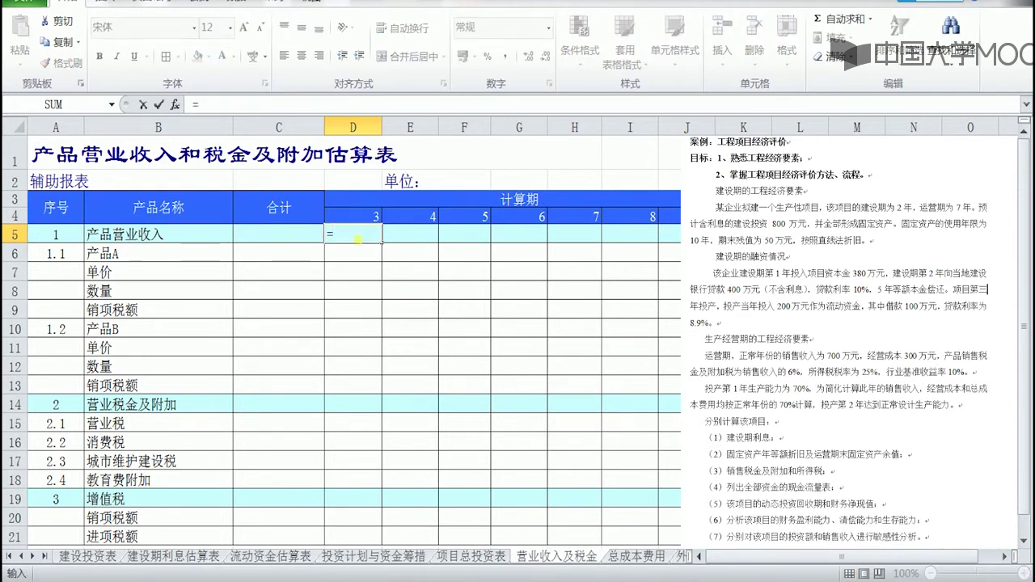
type("700")
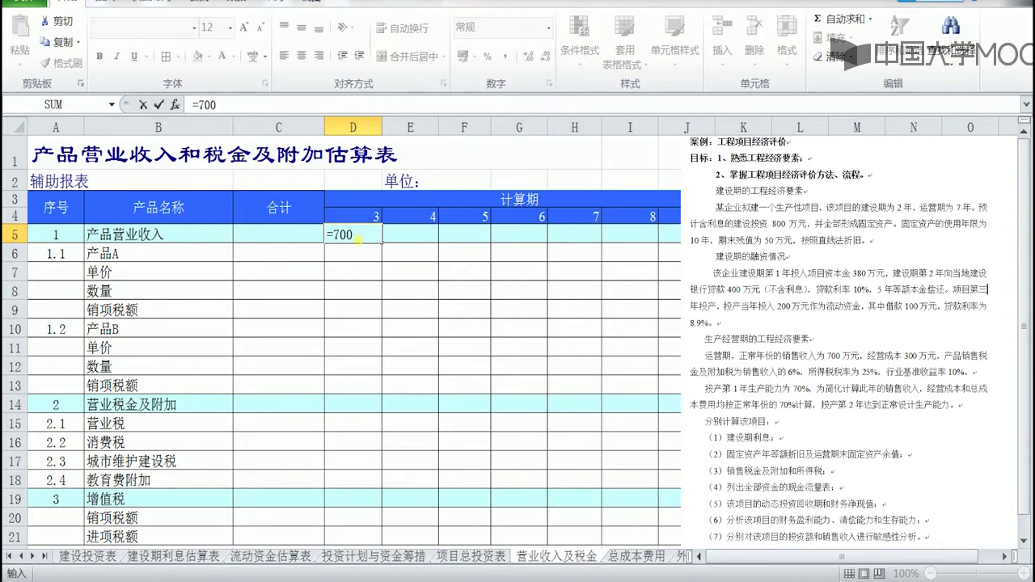
type("*70%")
left_click(159, 105)
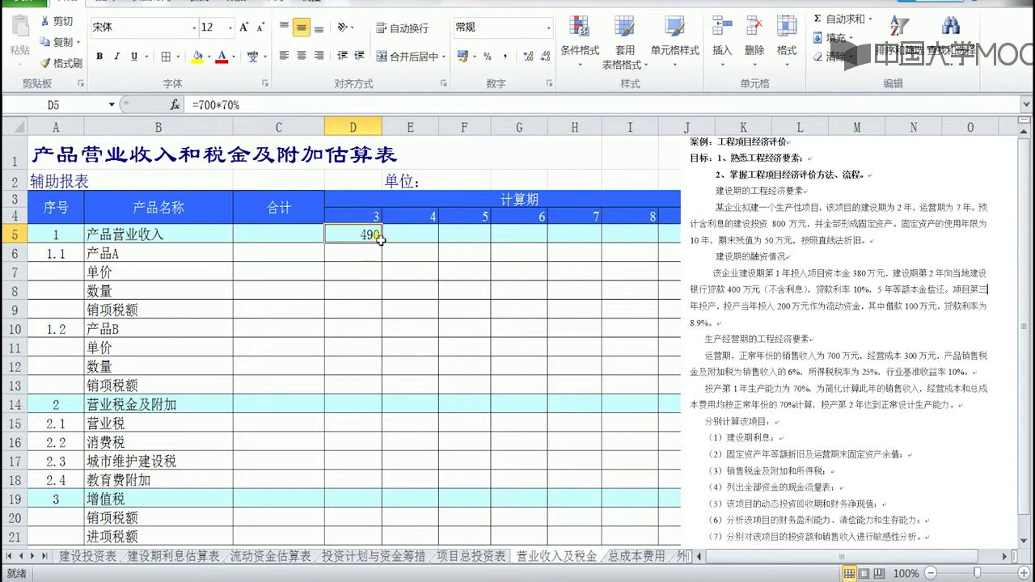
Enter =700 as the year 4 产品营业收入 in E5 and fill it across the remaining years to J5.
left_click(412, 241)
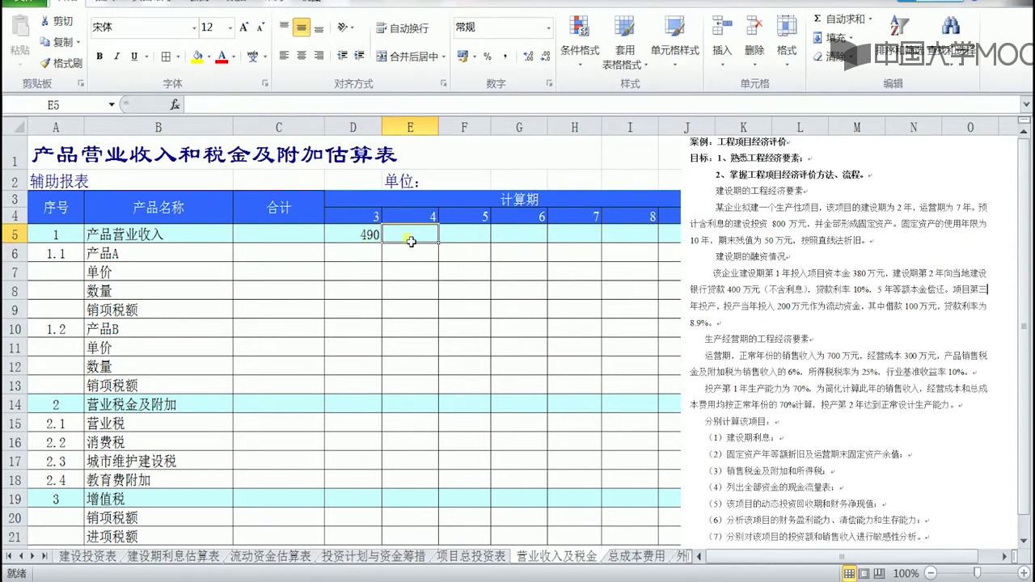
type("=799")
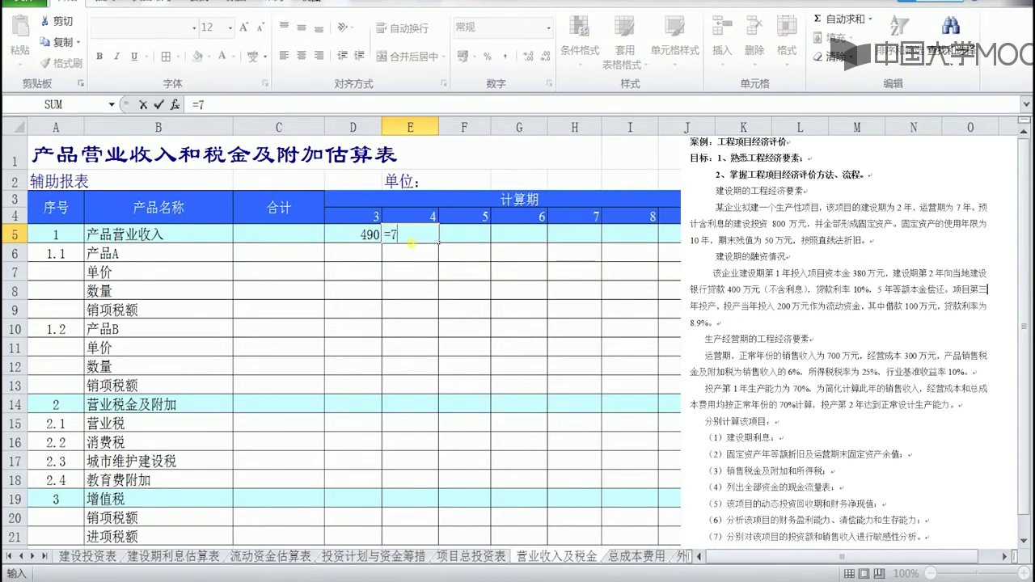
key("BackSpace")
key("BackSpace")
type("00")
left_click(159, 104)
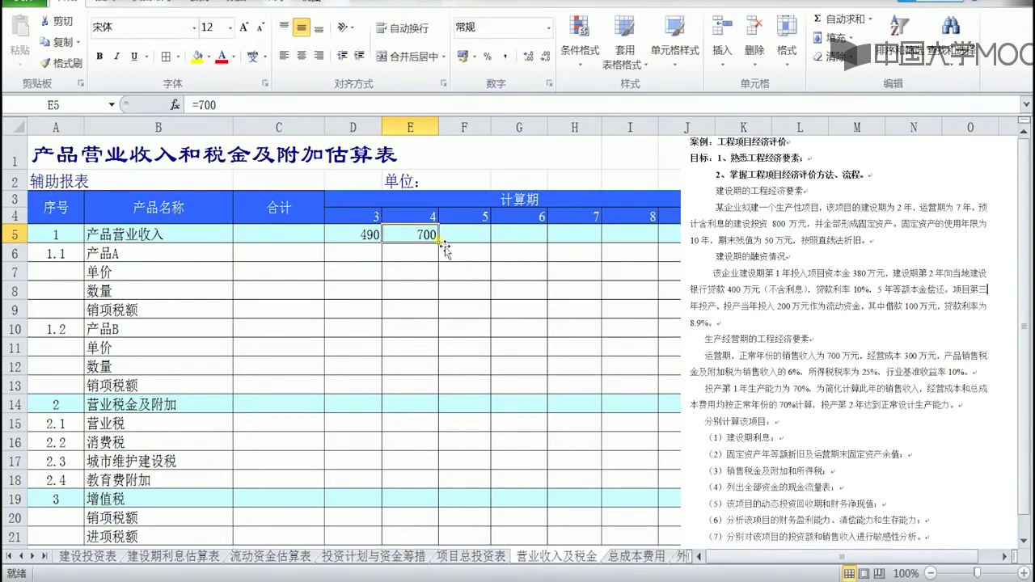
left_click_drag(436, 241, 677, 235)
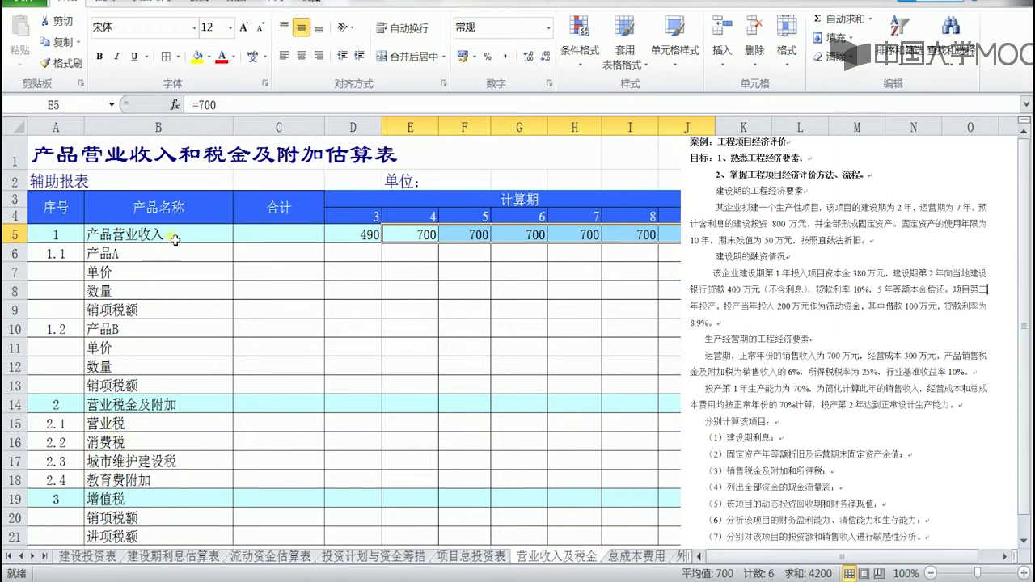
Enter the year 3 营业税金及附加 in D14 with the formula =D5*6%.
left_click(28, 411)
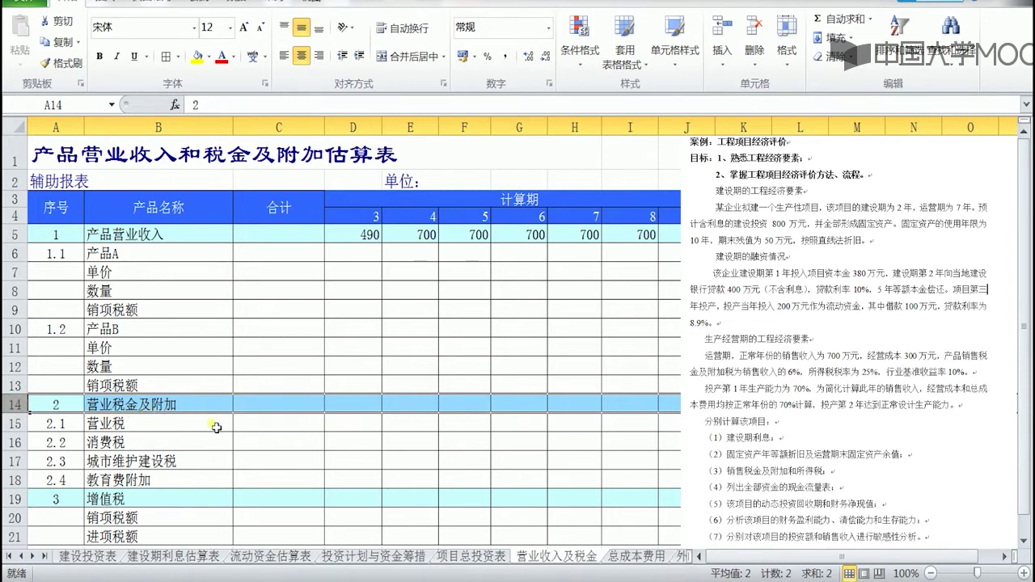
left_click(361, 410)
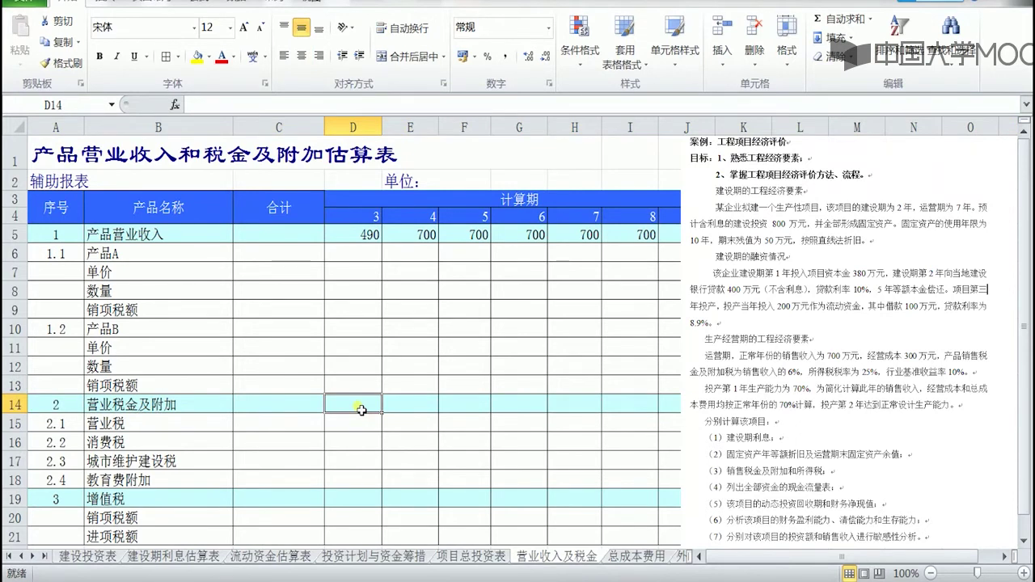
type("=")
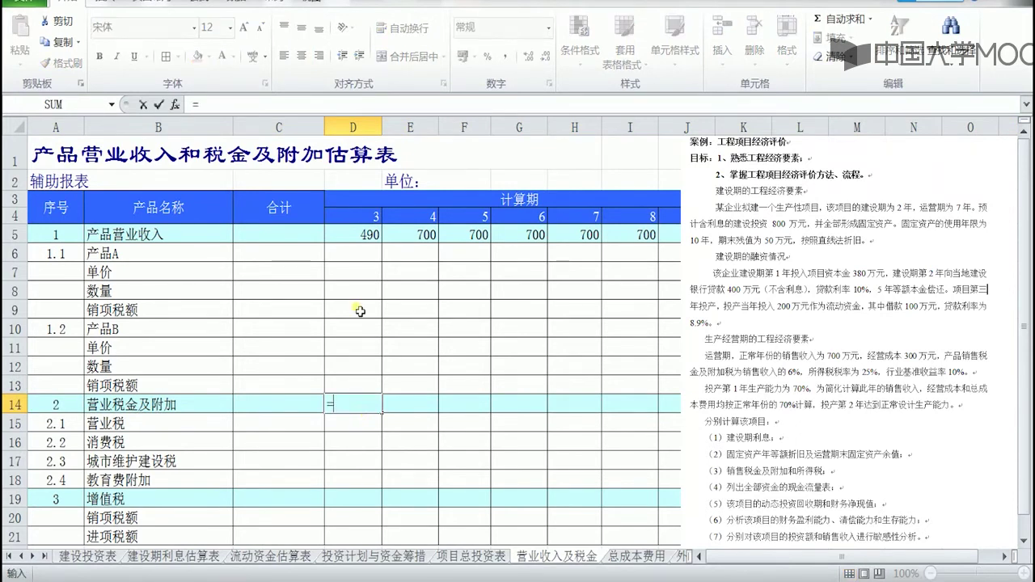
left_click(370, 234)
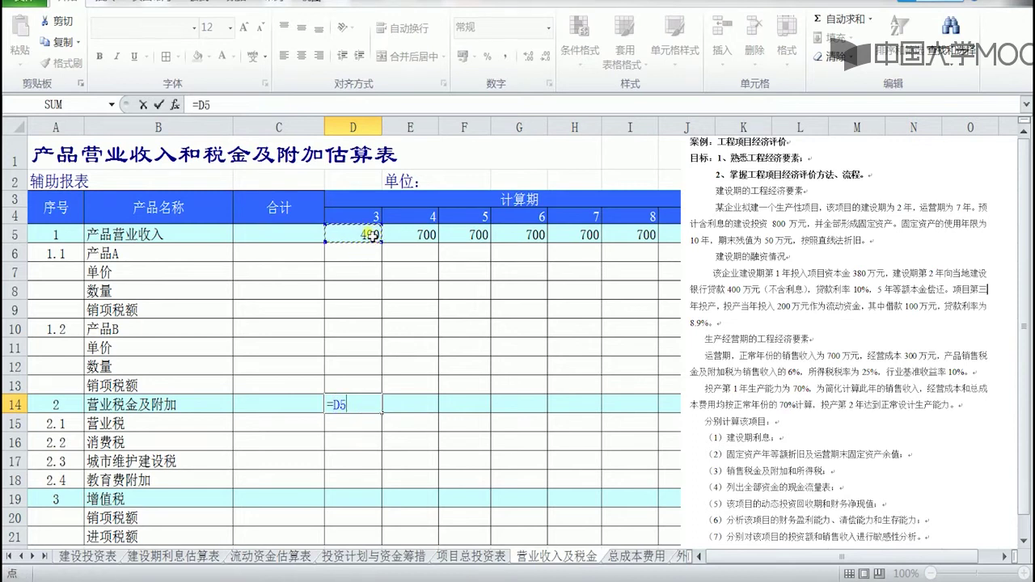
type("*")
type("6%")
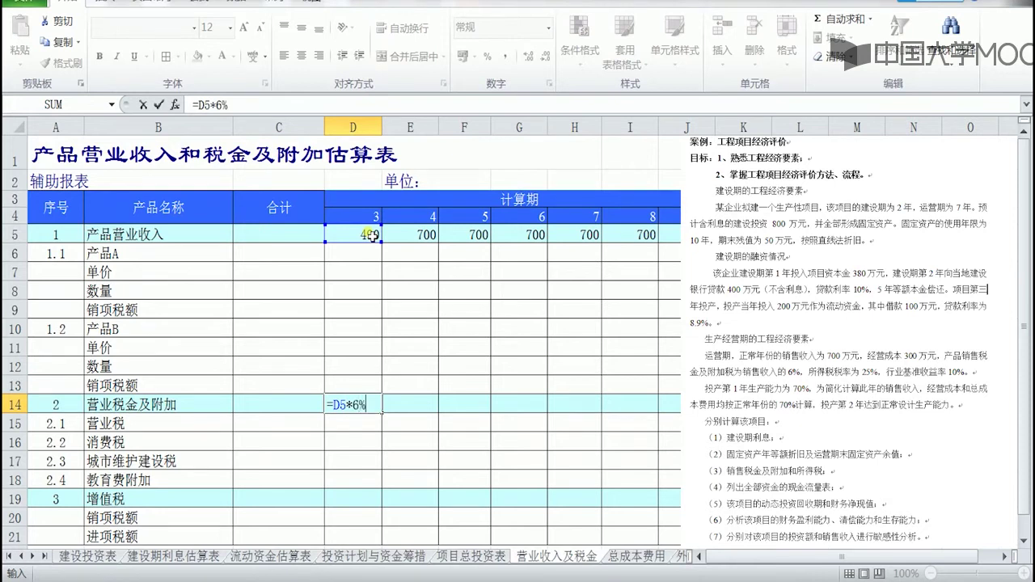
left_click(160, 104)
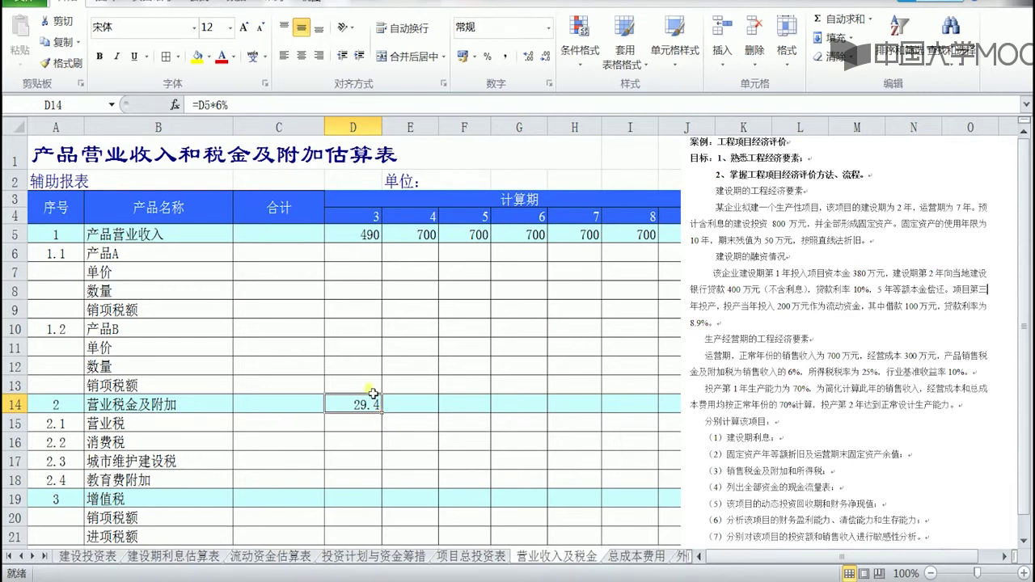
Check the 营业税金及附加 formula in D14, fill it across the remaining years to J14, and verify the last cell's formula.
left_click(207, 105)
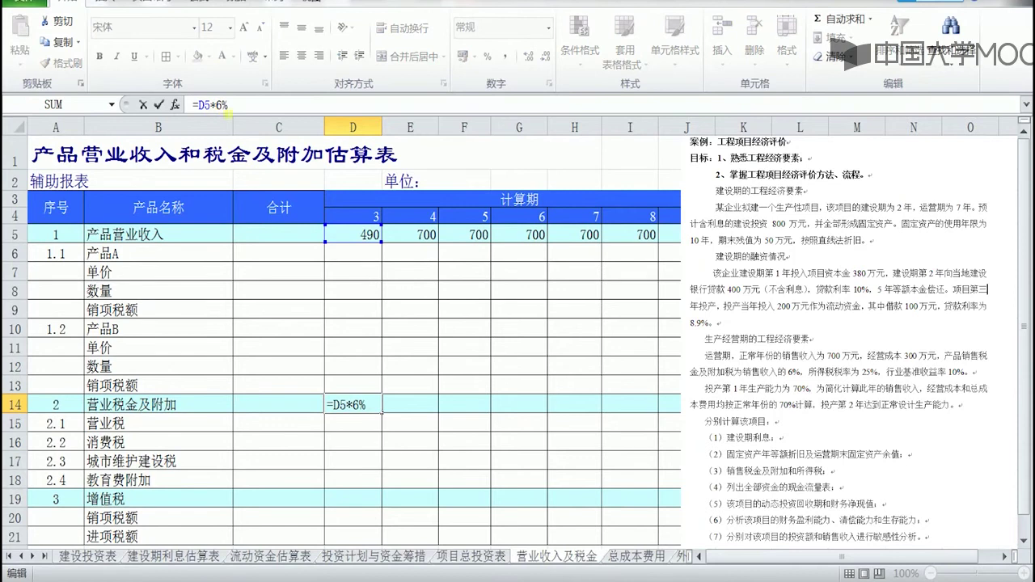
left_click(159, 106)
left_click_drag(385, 417, 671, 404)
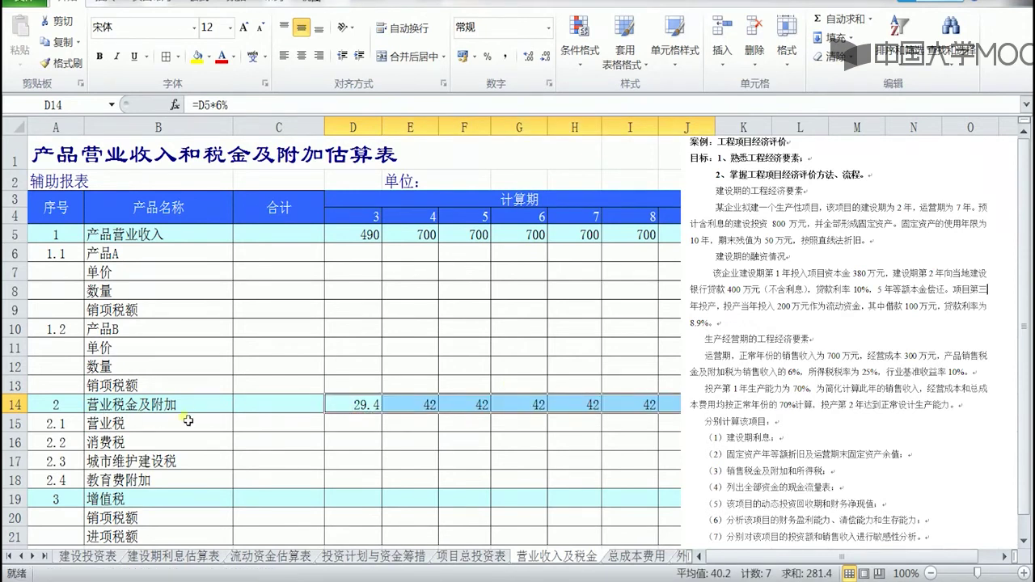
left_click(673, 403)
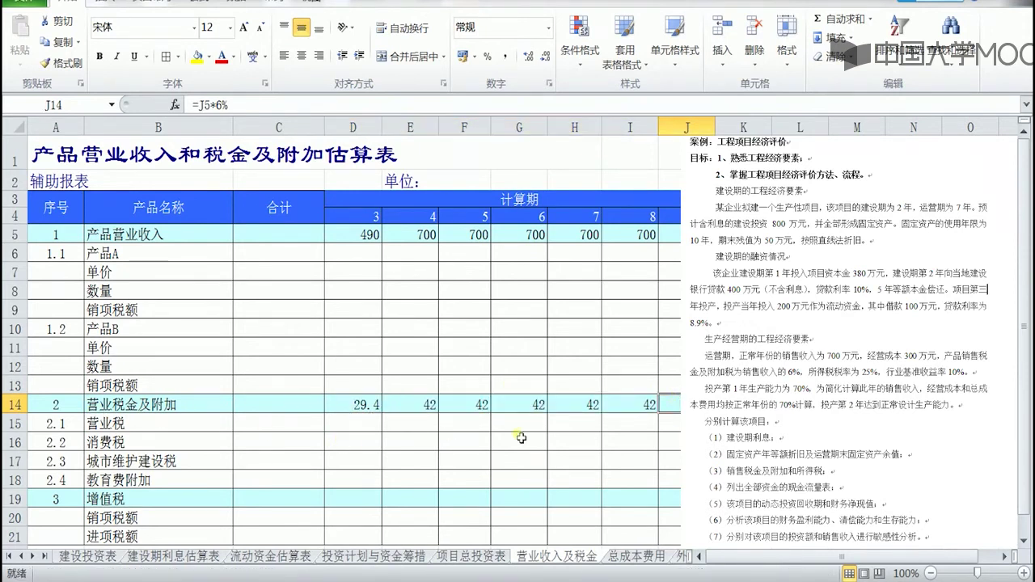
Look over the completed 营业收入及税金 sheet and open the 总成本费用 sheet.
scroll(405, 356, "down", 1)
scroll(324, 308, "up", 1)
left_click(625, 558)
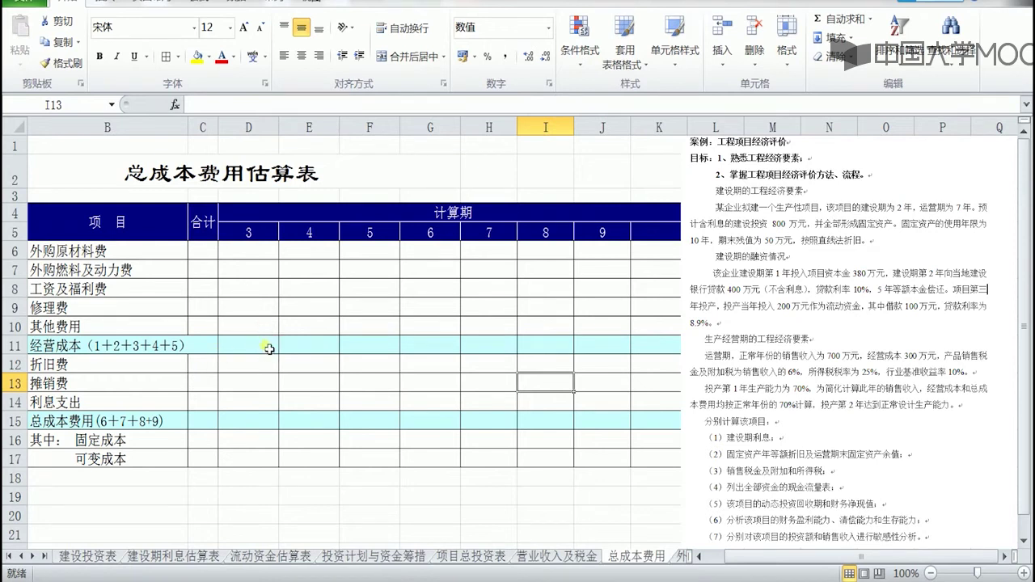
Delete the surplus blank column K after year 9 from the 总成本费用估算表.
left_click(264, 238)
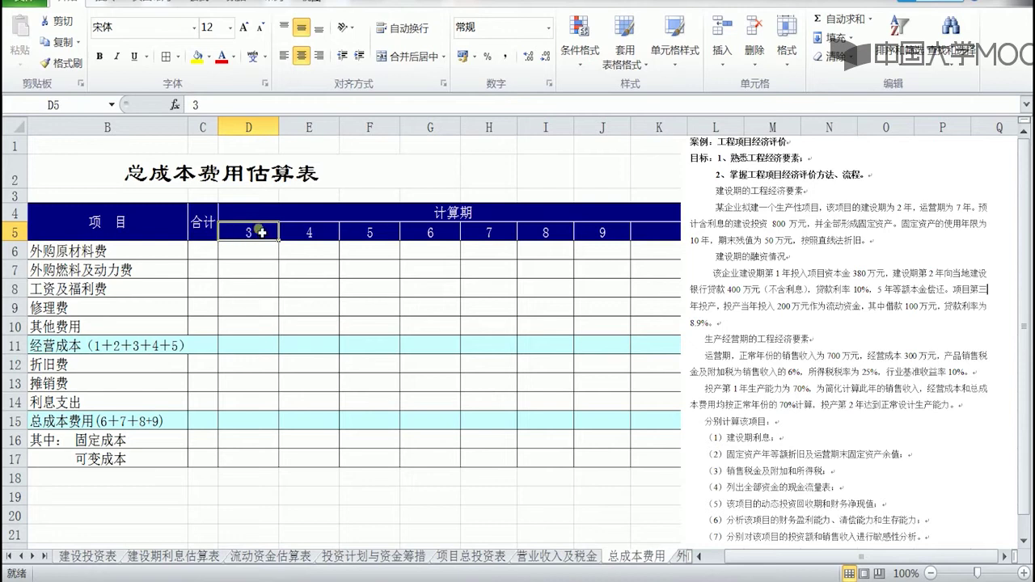
left_click(581, 235)
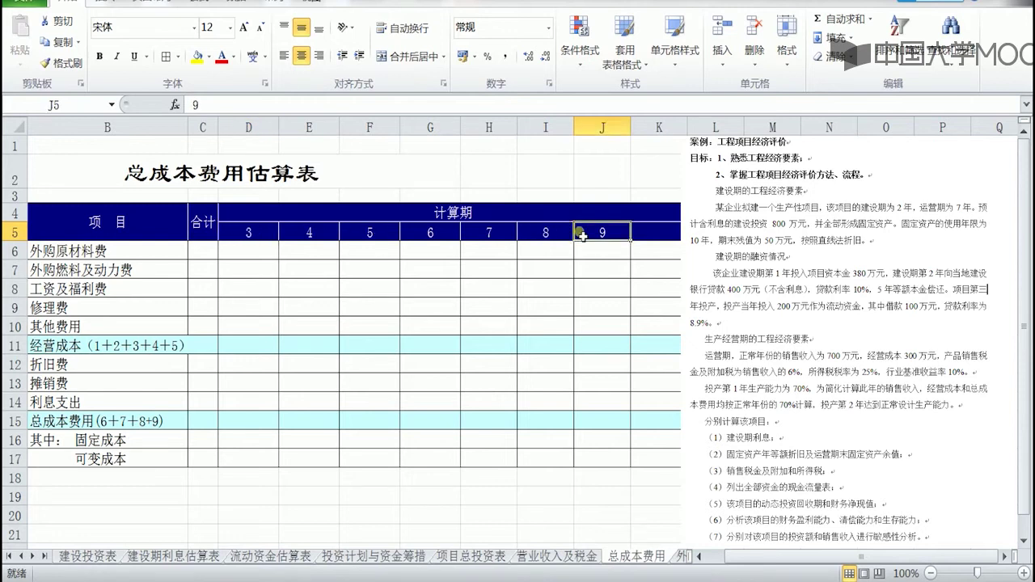
left_click(659, 128)
right_click(656, 148)
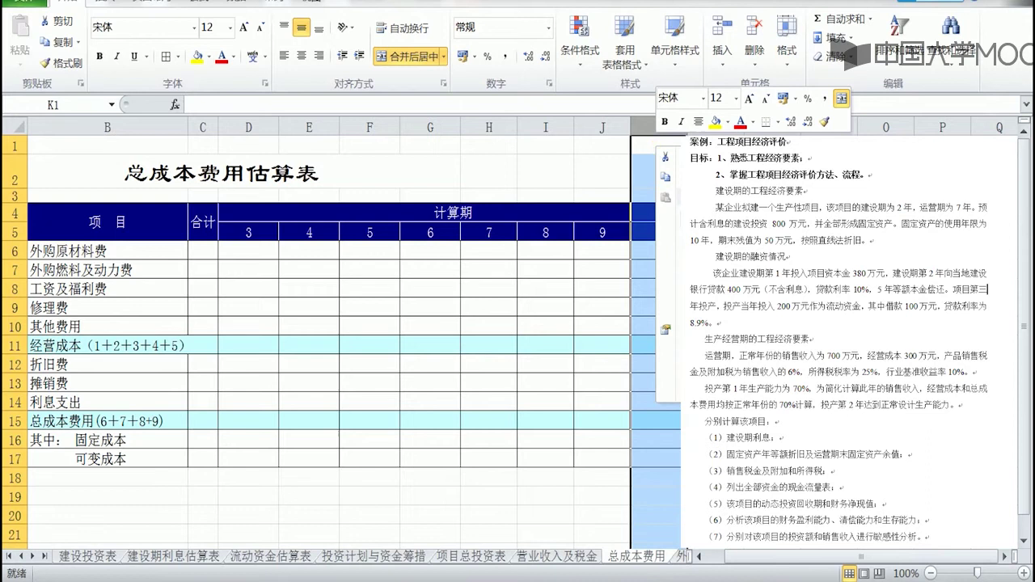
left_click(668, 287)
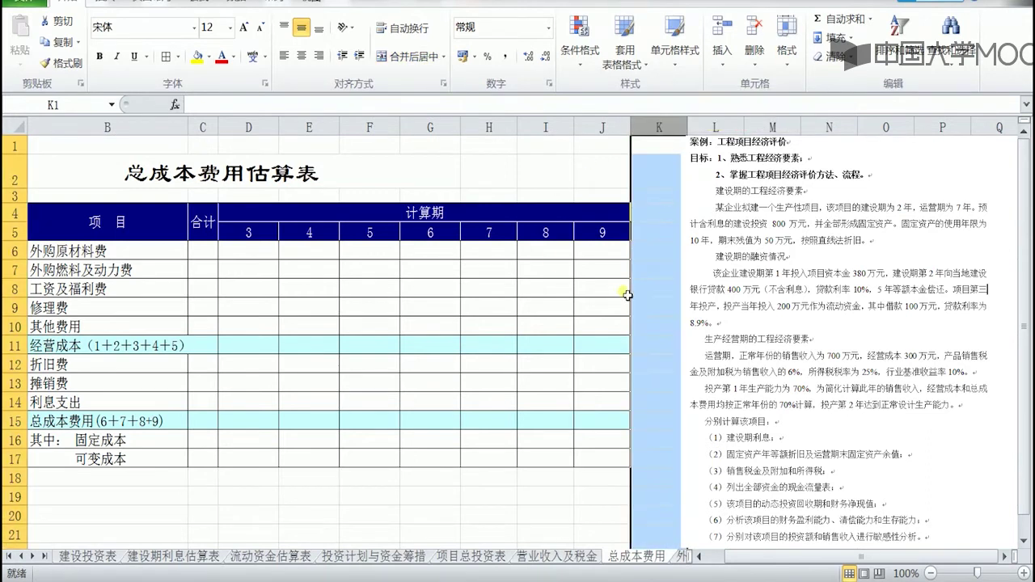
left_click(607, 250)
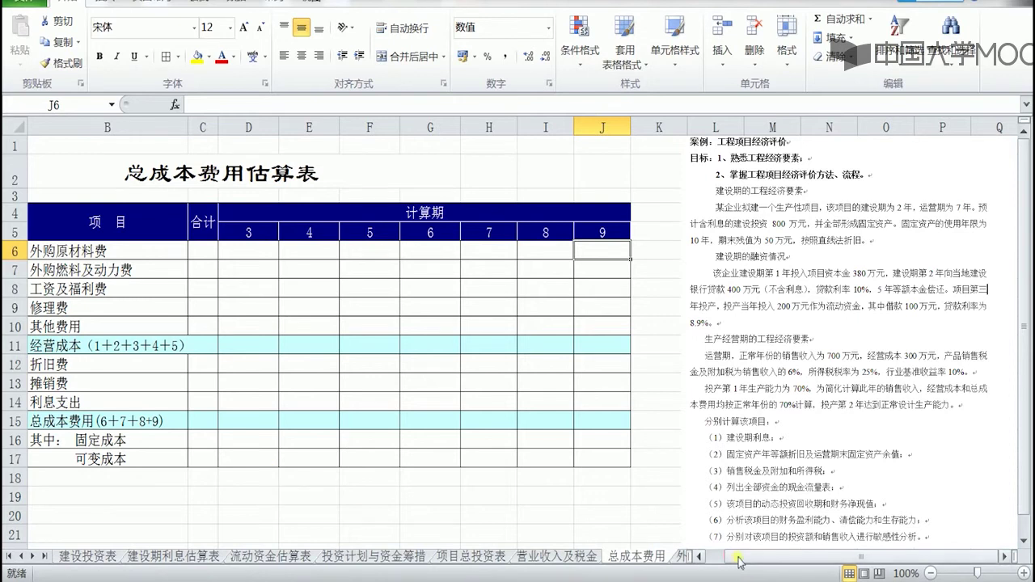
Enter the year 3 经营成本 in D11 with the formula =300*70%.
left_click_drag(739, 556, 710, 556)
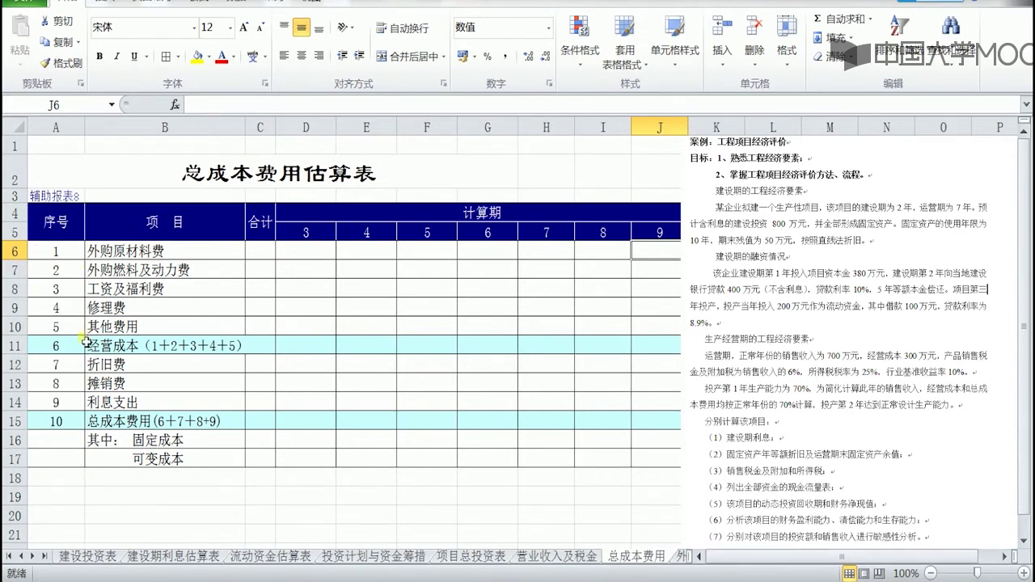
left_click(307, 353)
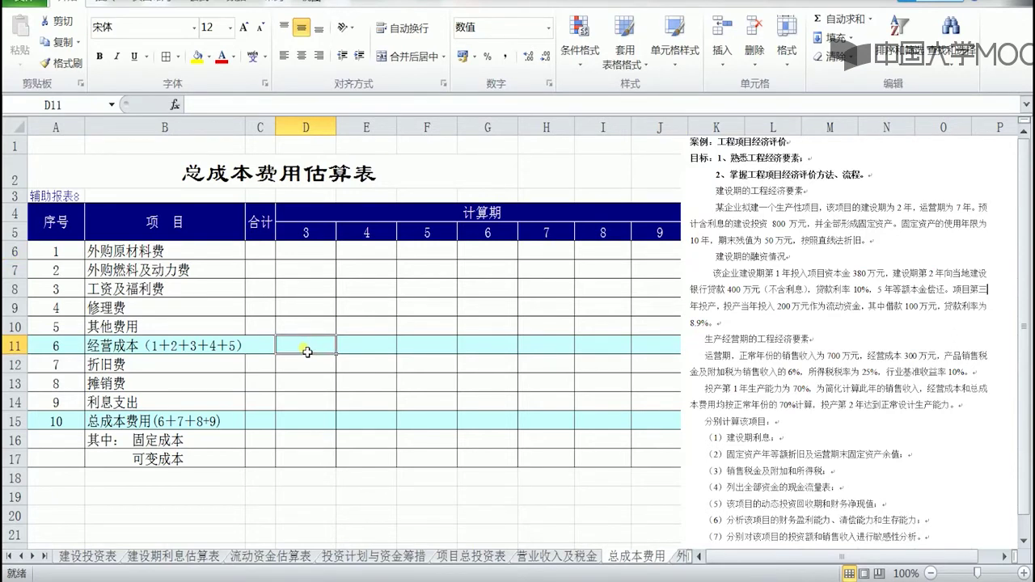
type("=")
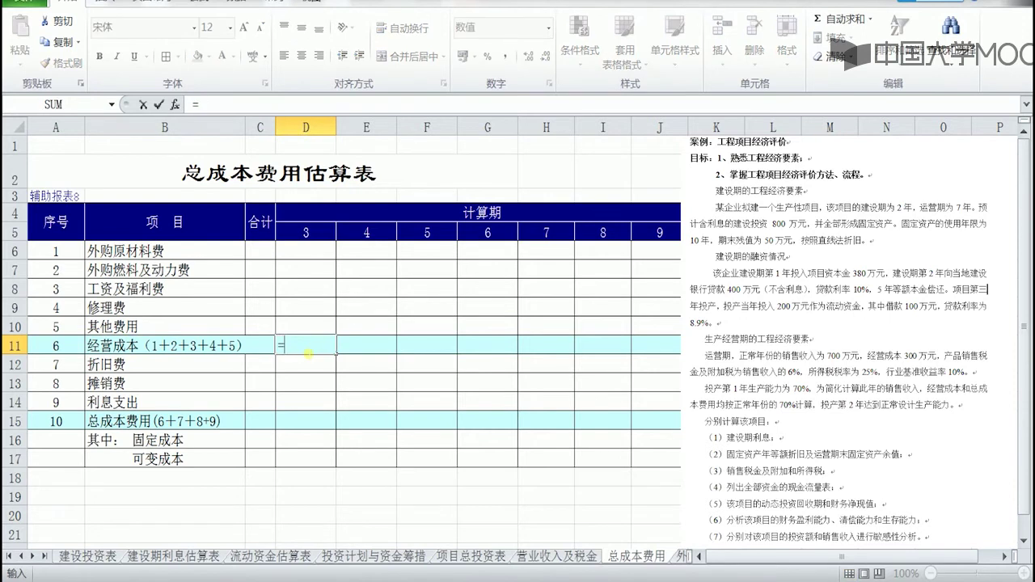
type("300*")
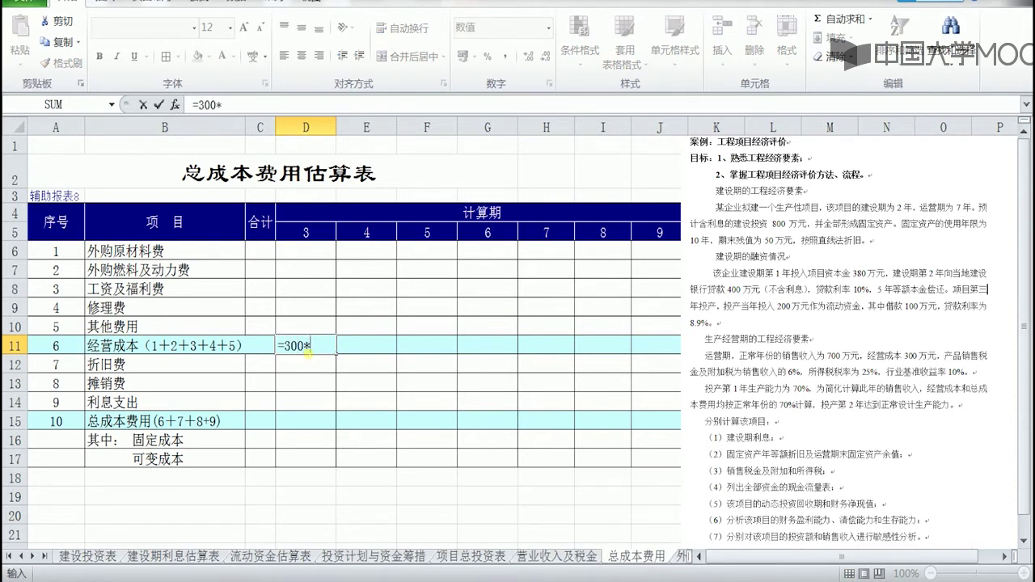
type("70%")
left_click(160, 104)
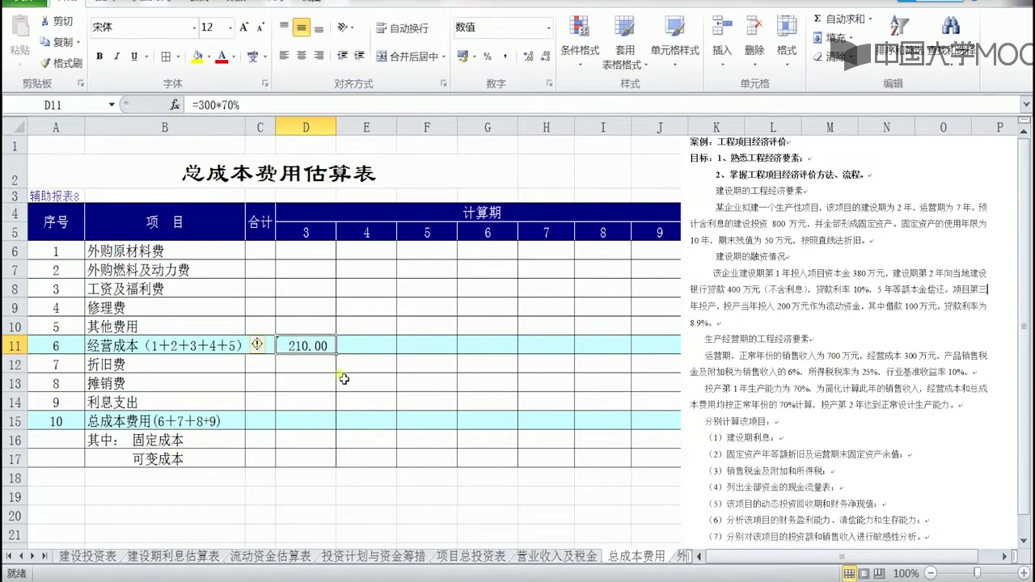
Enter 300 as the year 4 经营成本 in E11 and fill it across the remaining years to J11.
left_click(367, 353)
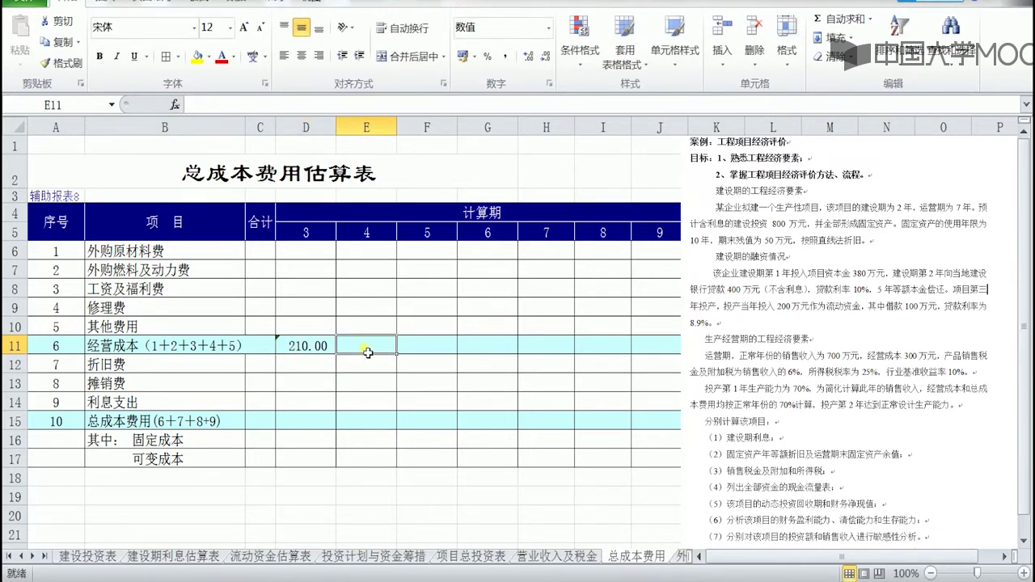
type("300")
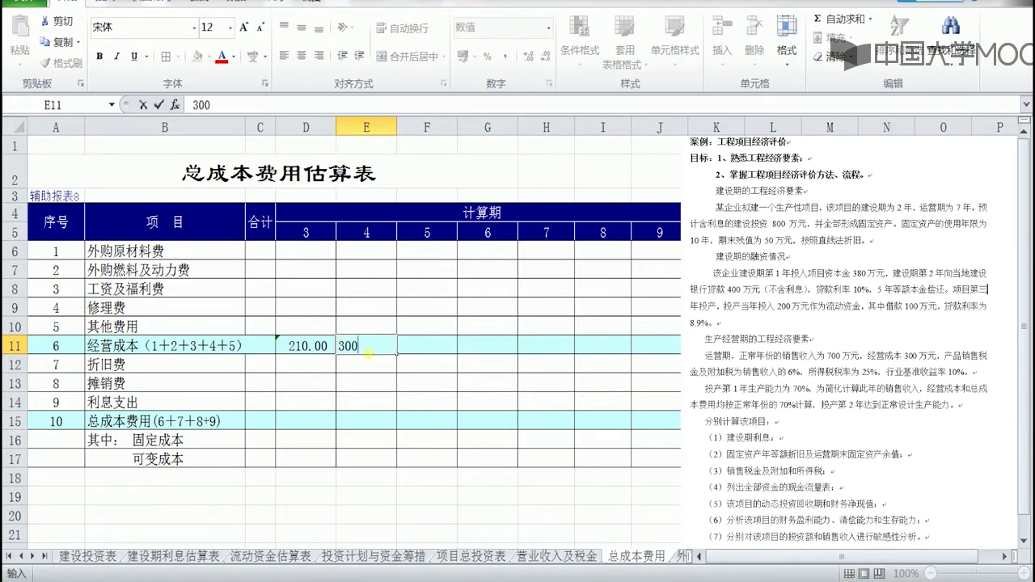
left_click(159, 104)
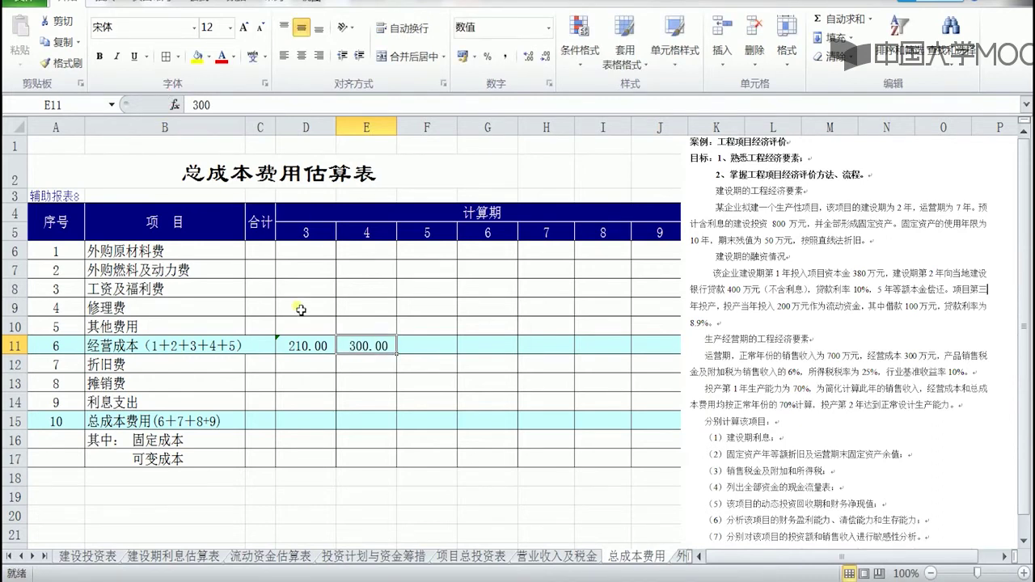
left_click_drag(397, 354, 675, 356)
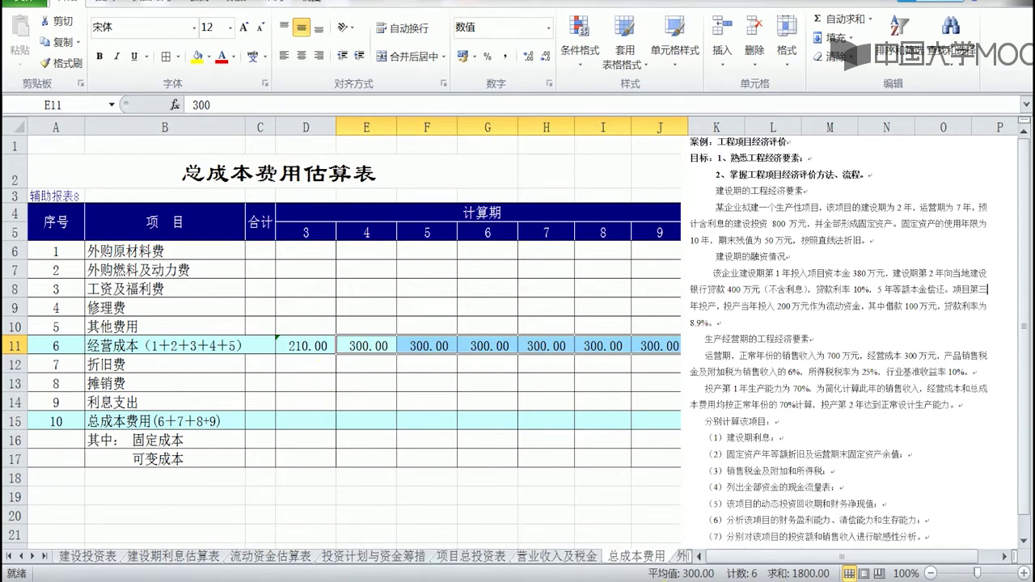
Open the 折旧与摊销 sheet and enter 800 as the 固定资产原值 total in C5.
left_click(673, 558)
left_click(672, 558)
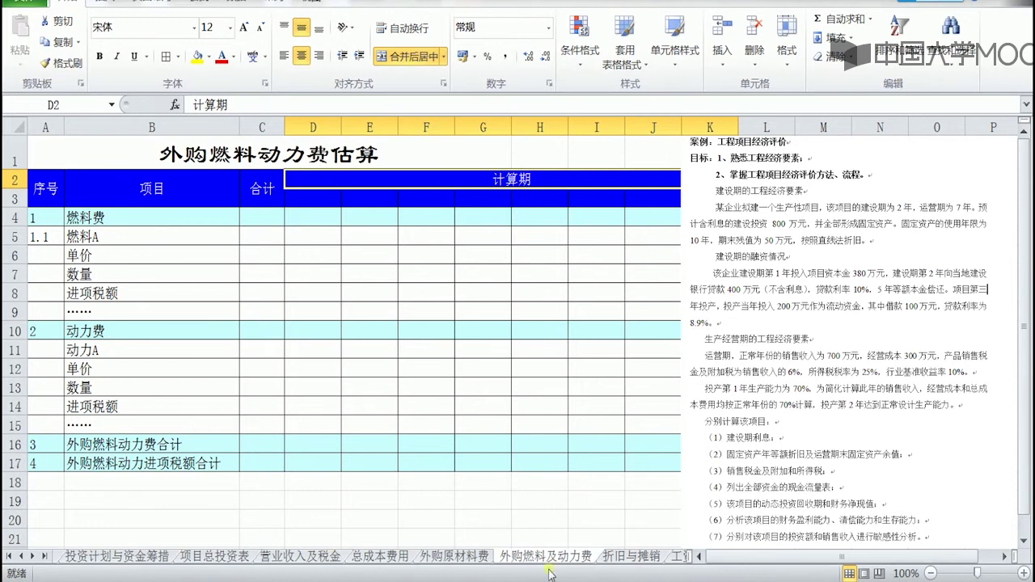
left_click(627, 556)
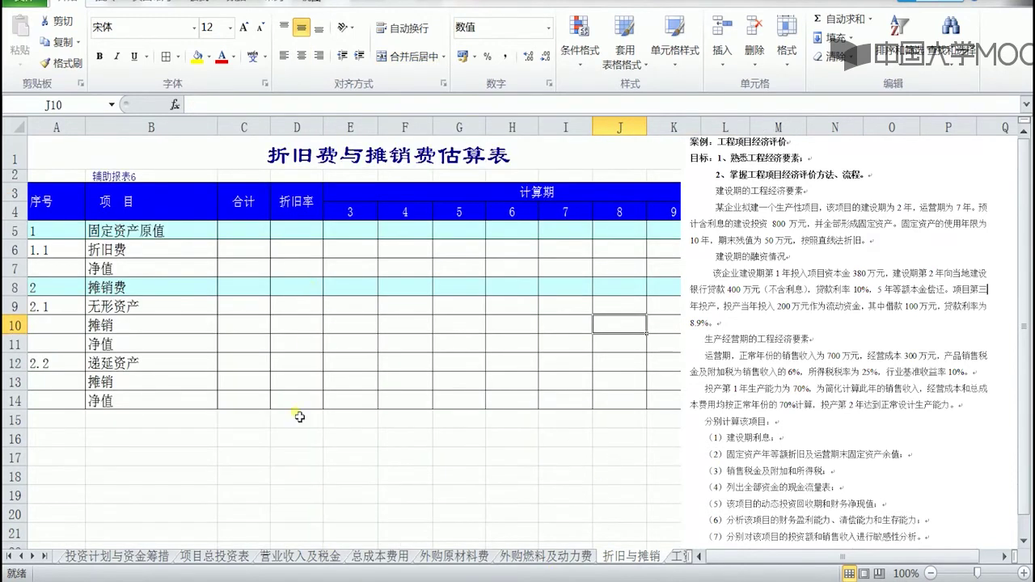
left_click(366, 233)
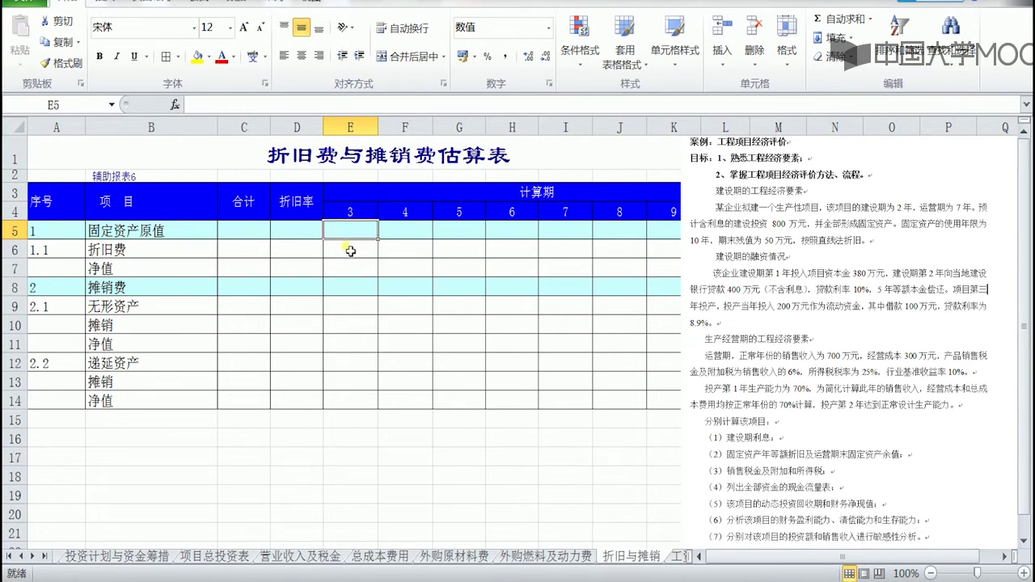
left_click(251, 235)
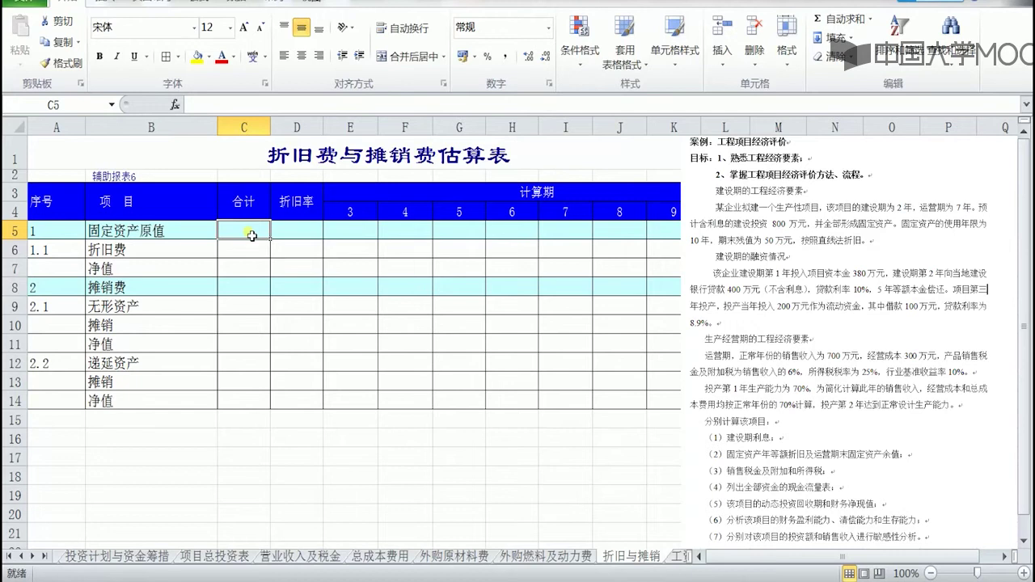
type("600")
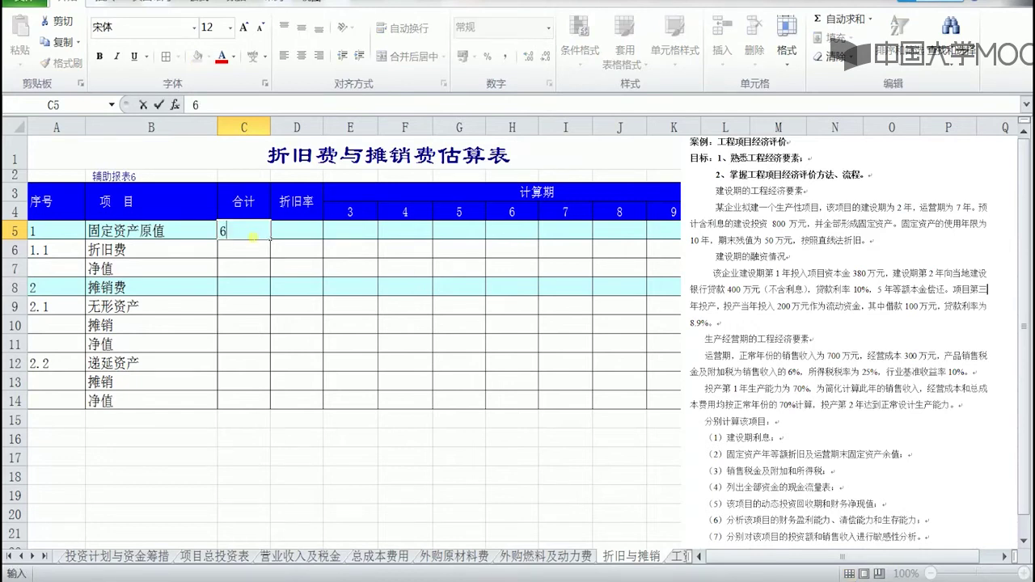
key("BackSpace")
key("BackSpace")
key("BackSpace")
type("800")
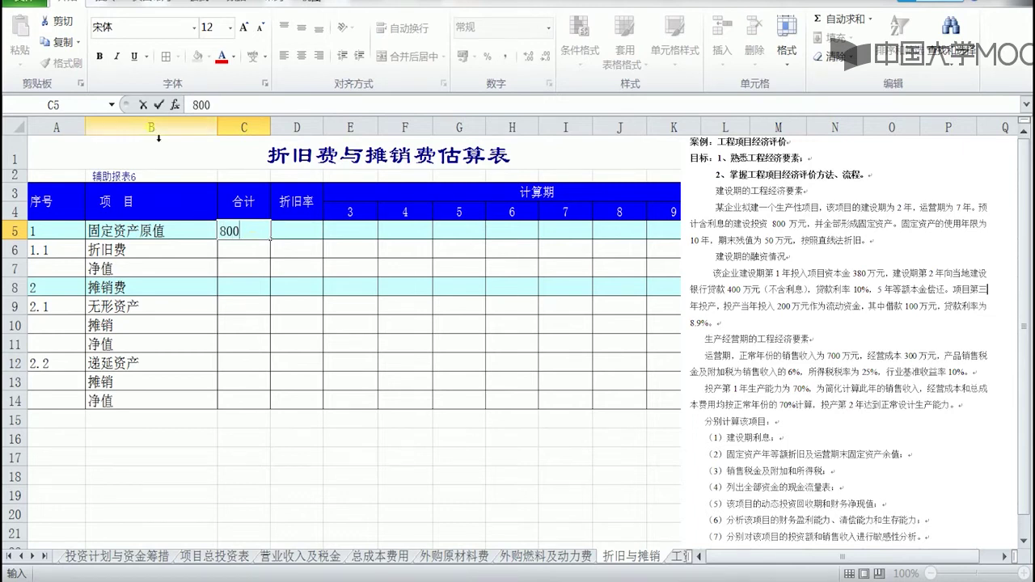
left_click(159, 105)
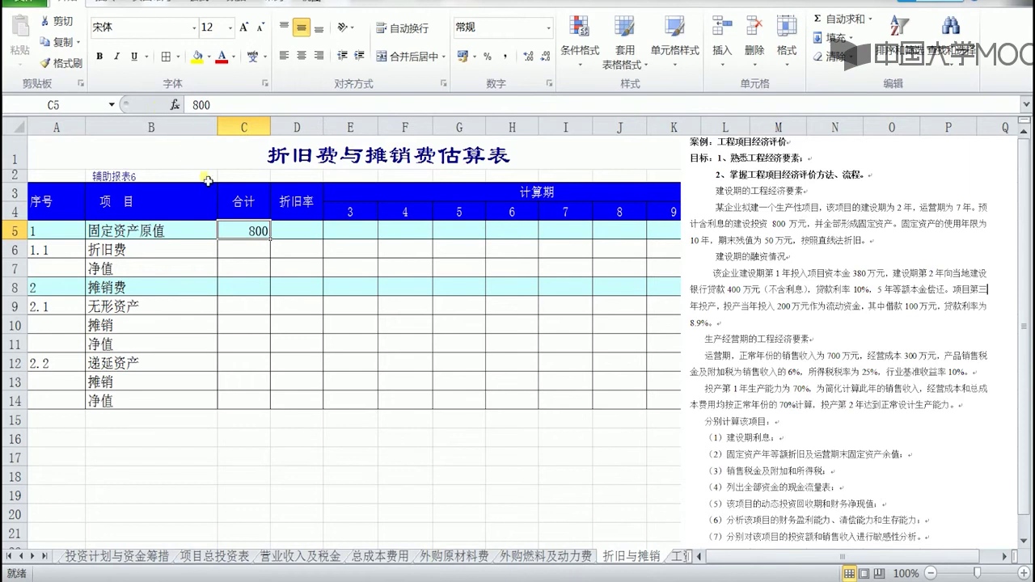
Enter the 折旧率 for 固定资产原值 in D5 with the formula =(1-50/800)/10.
left_click(311, 234)
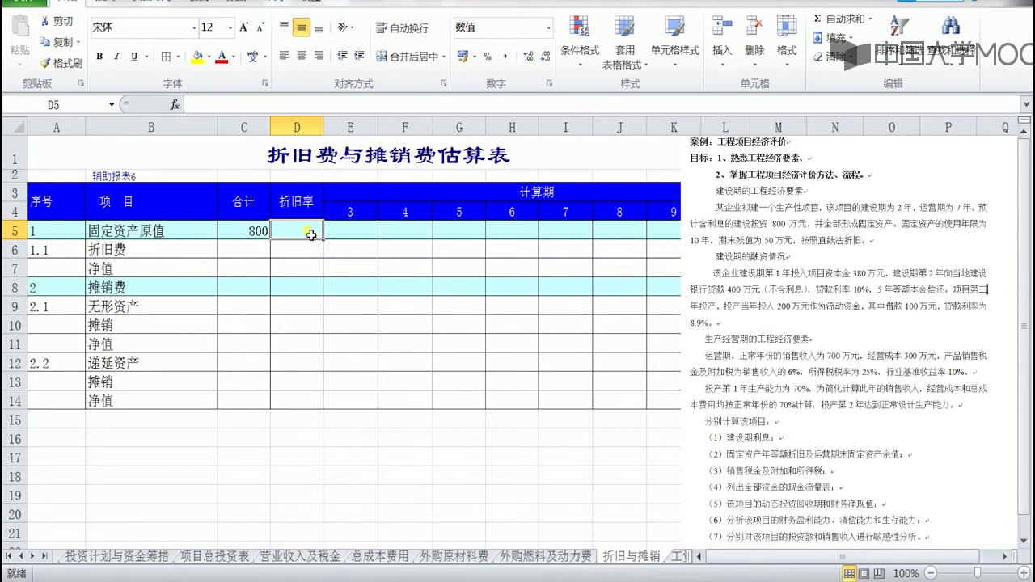
left_click(364, 257)
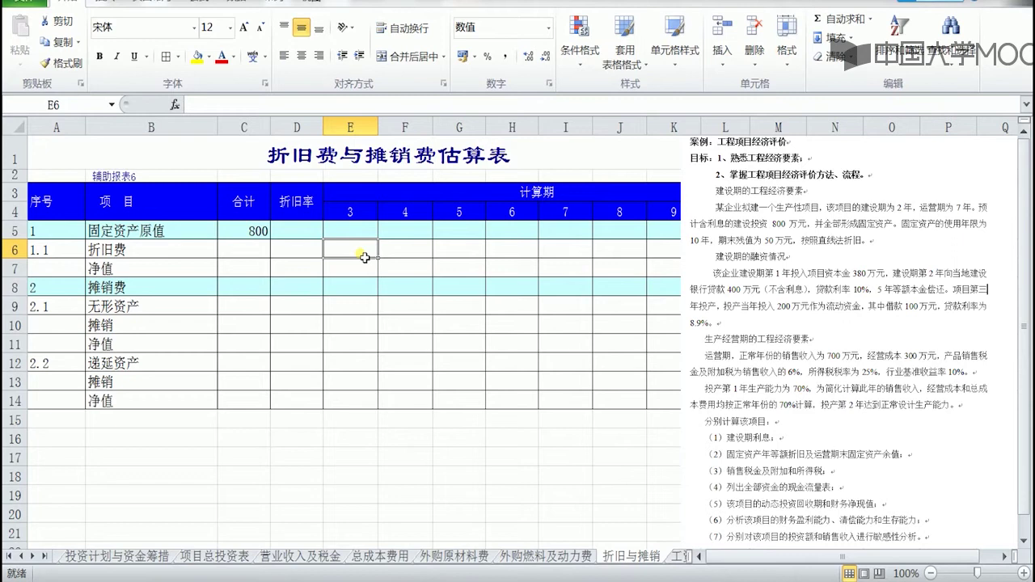
left_click(315, 228)
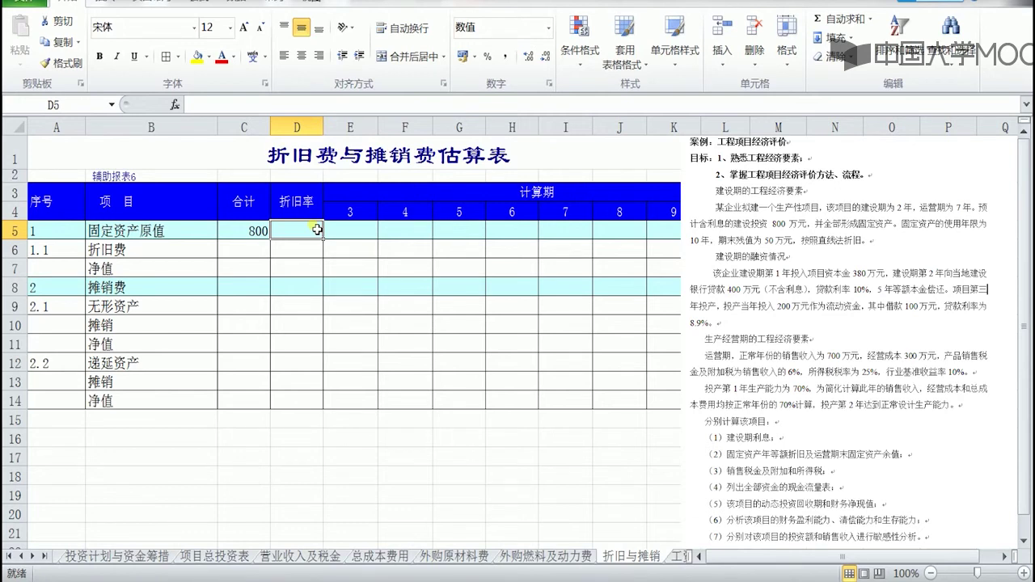
type("=1-")
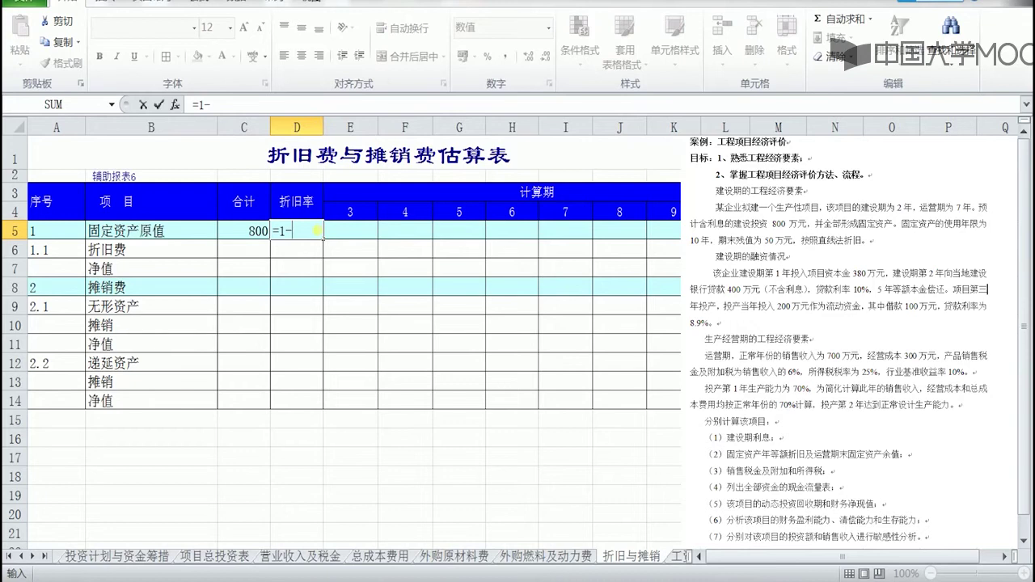
type("50/")
type("800")
left_click(282, 231)
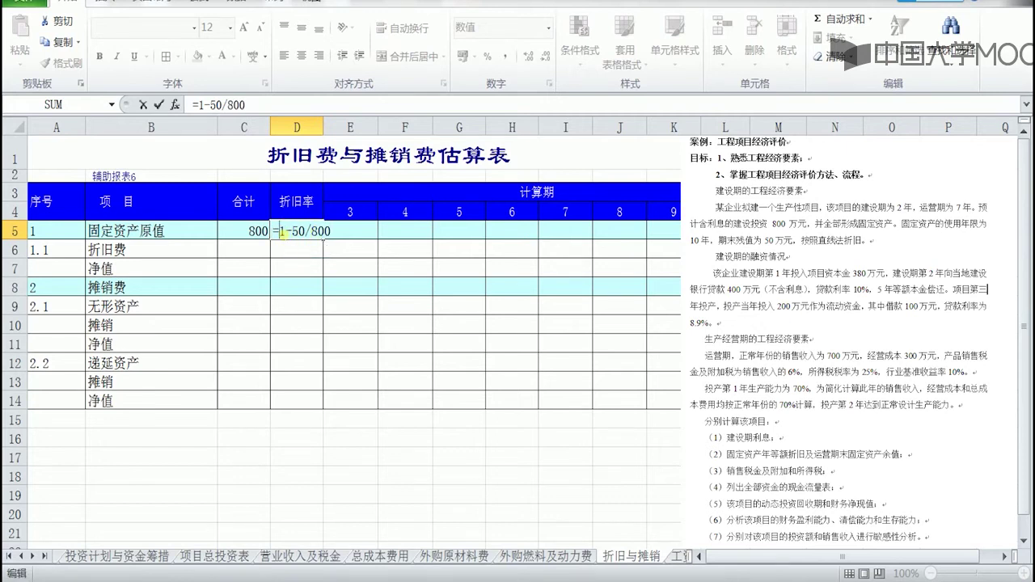
type("(")
left_click(352, 234)
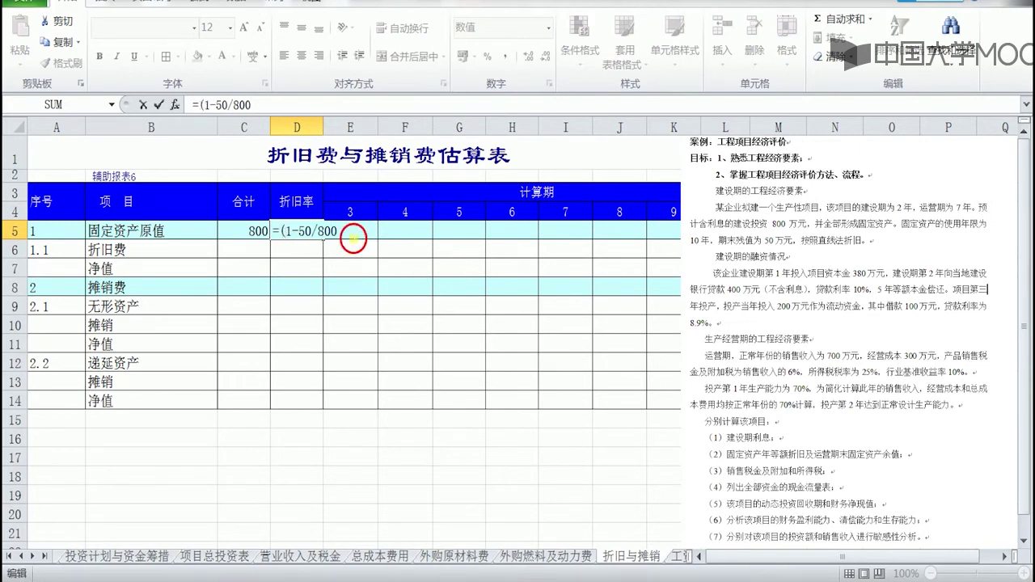
type(")/10")
left_click(158, 104)
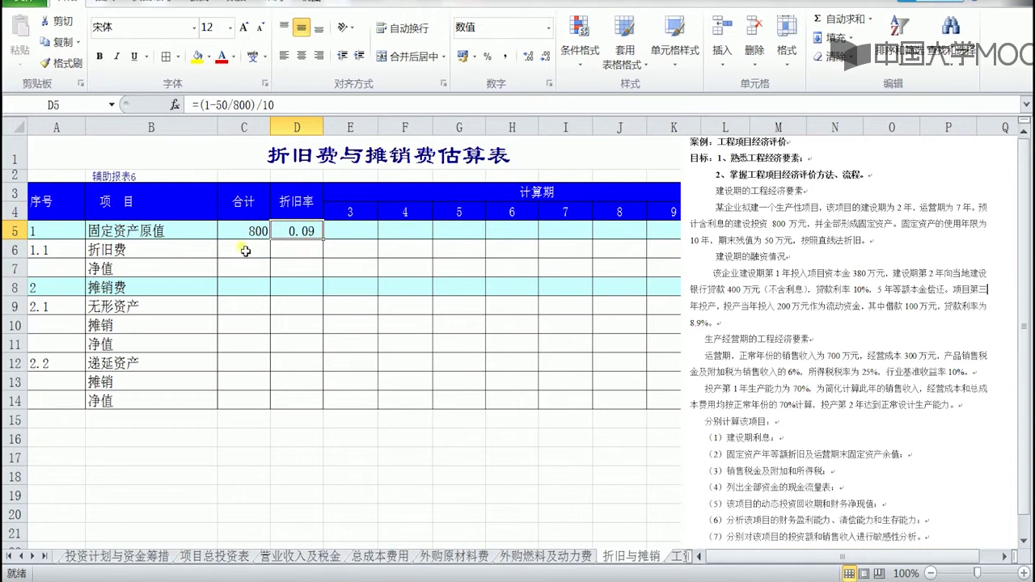
Calculate the year 3 折旧费 in E6 with the formula =C5*D5.
left_click(349, 251)
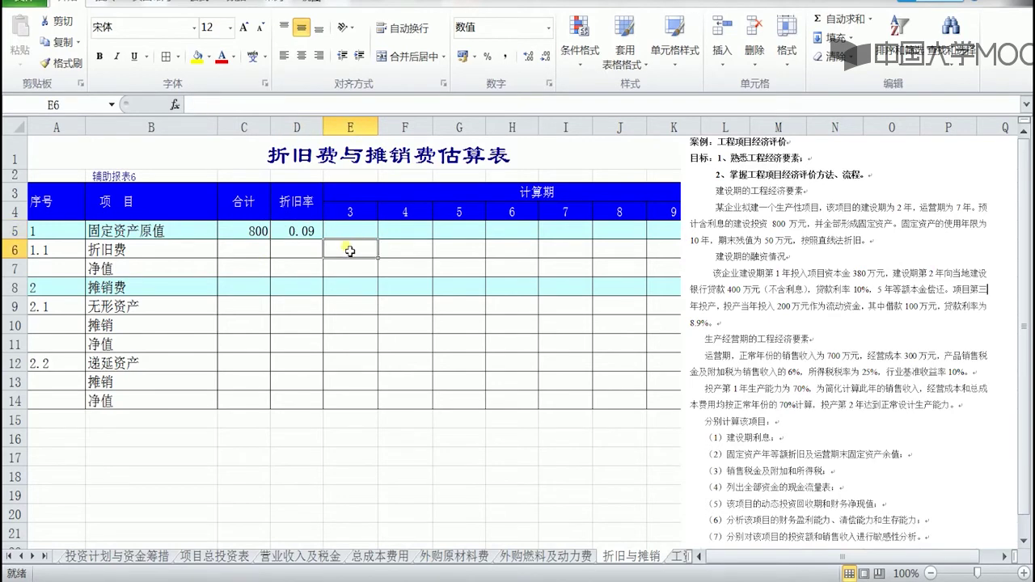
type("=")
left_click(264, 232)
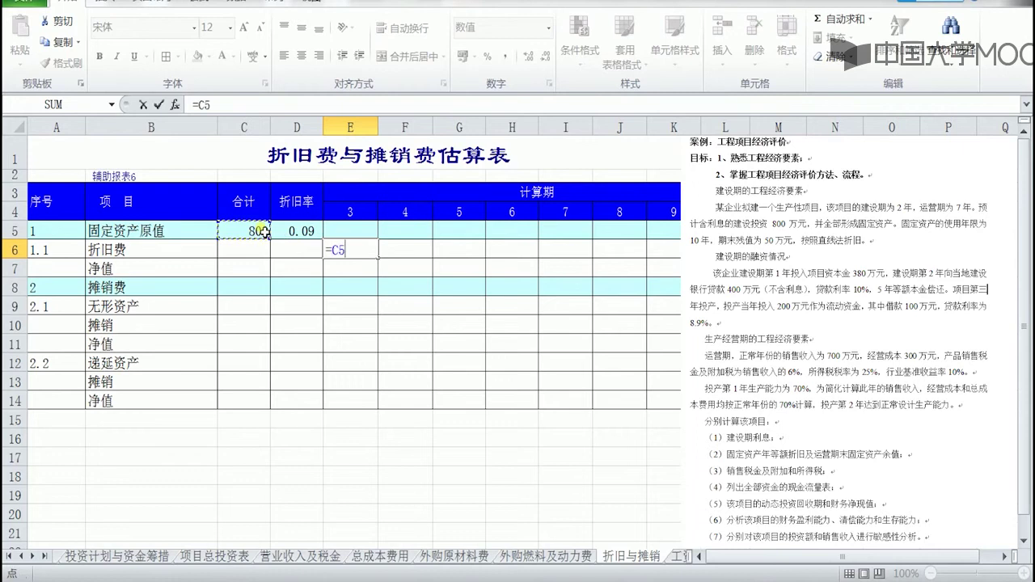
type("*")
left_click(294, 233)
left_click(162, 104)
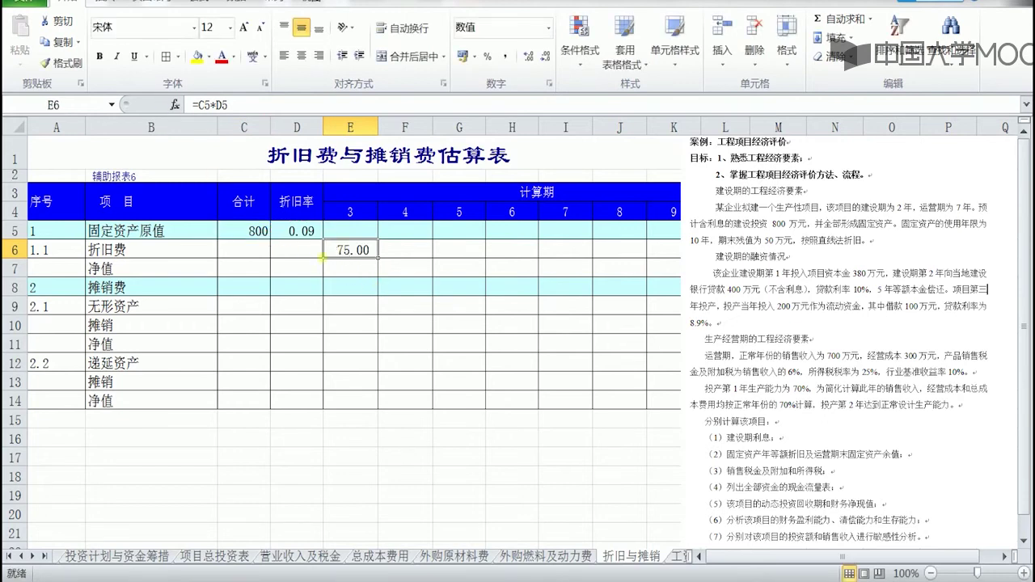
Link the year 4 折旧费 in F6 to year 3 with =E6 and fill it across the remaining years to K6.
left_click(414, 250)
type("=")
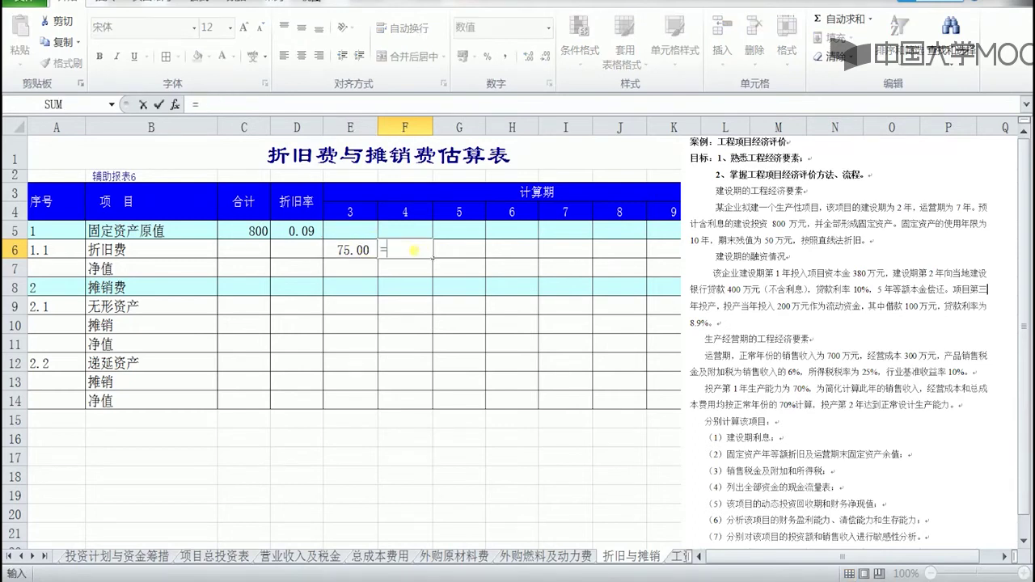
left_click(361, 251)
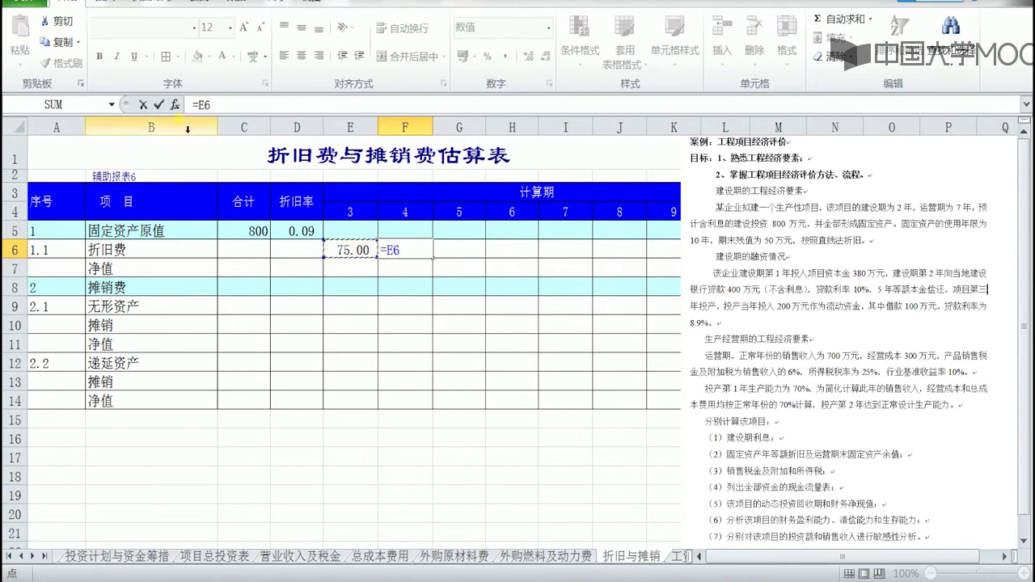
left_click(158, 106)
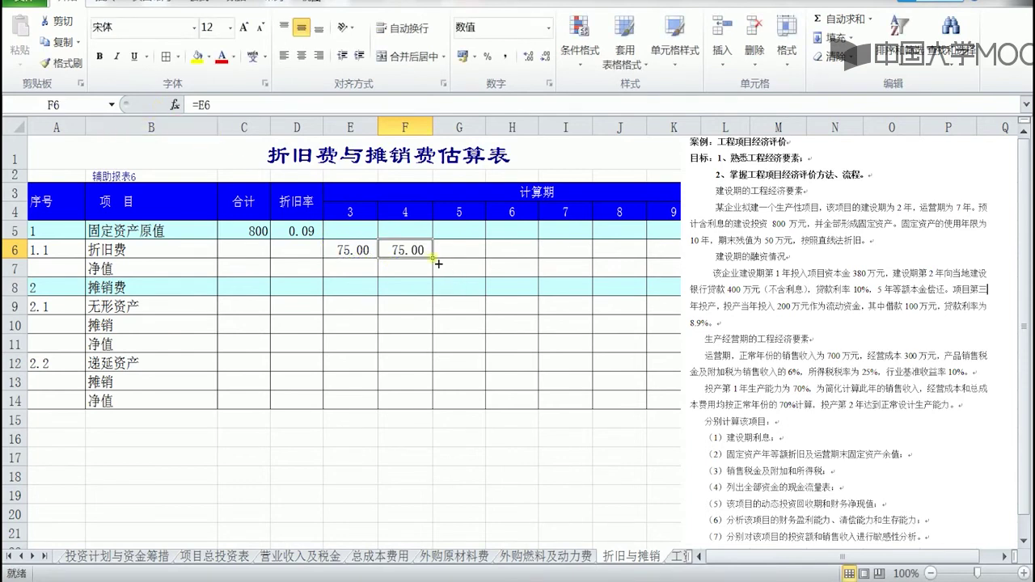
left_click_drag(445, 264, 679, 252)
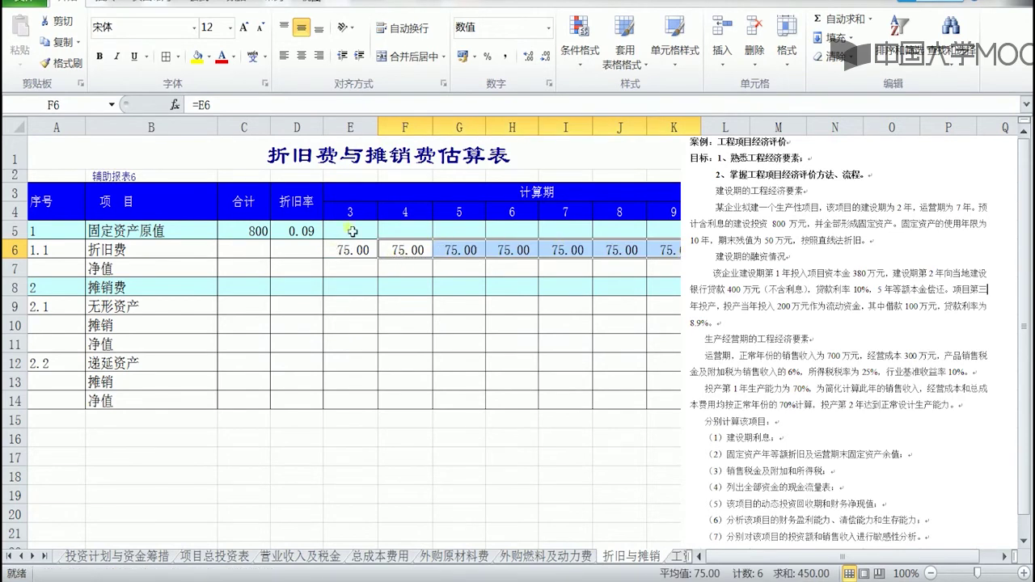
Look over the 折旧费 entries in row 6 year by year across the 计算期 columns.
left_click_drag(356, 127, 701, 176)
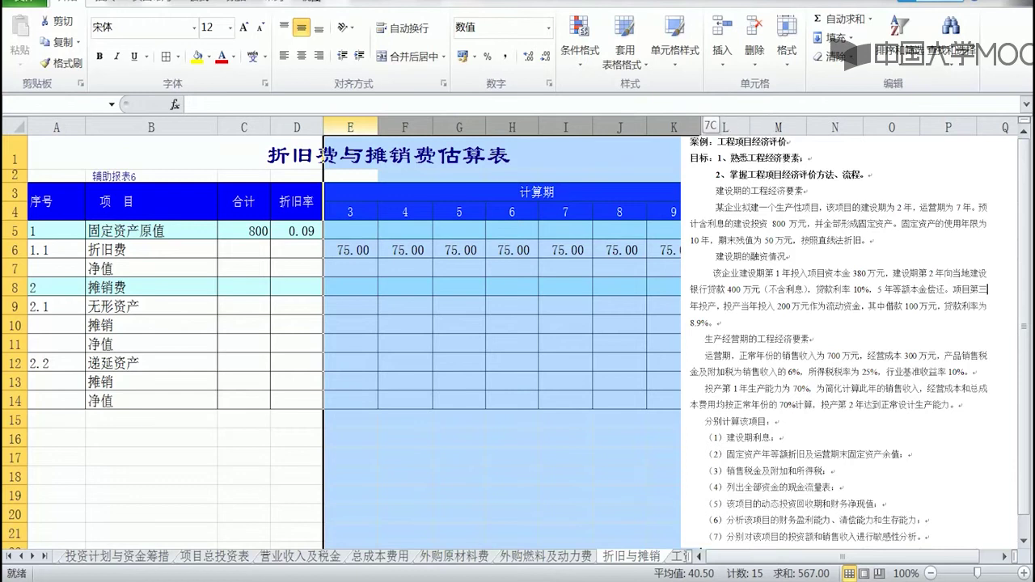
left_click(369, 249)
left_click(396, 254)
left_click(466, 255)
left_click(519, 251)
left_click(570, 254)
left_click(625, 255)
key("Down")
key("Right")
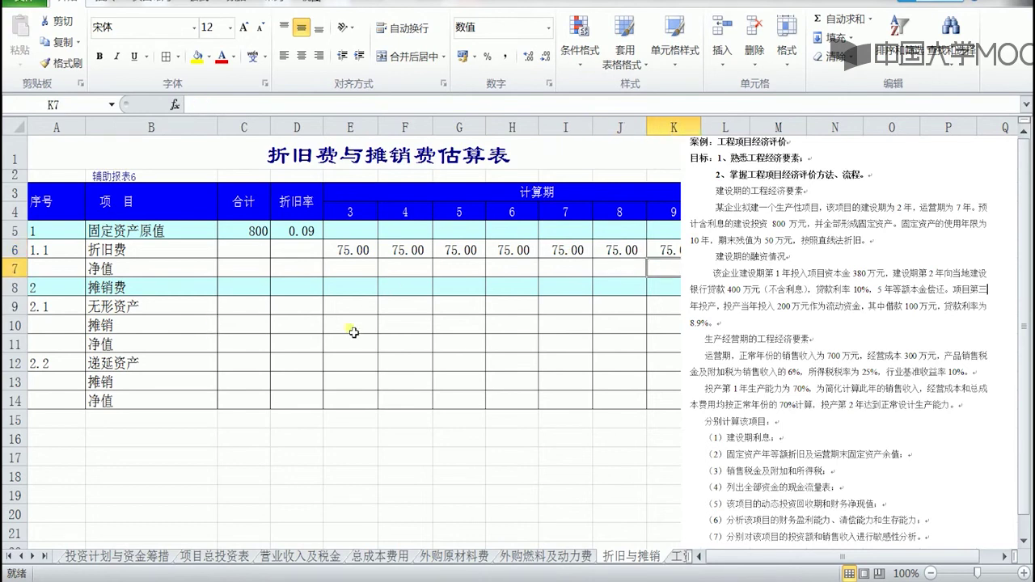
Calculate the year 3 净值 in E7 with the formula =C5-E6.
left_click(348, 275)
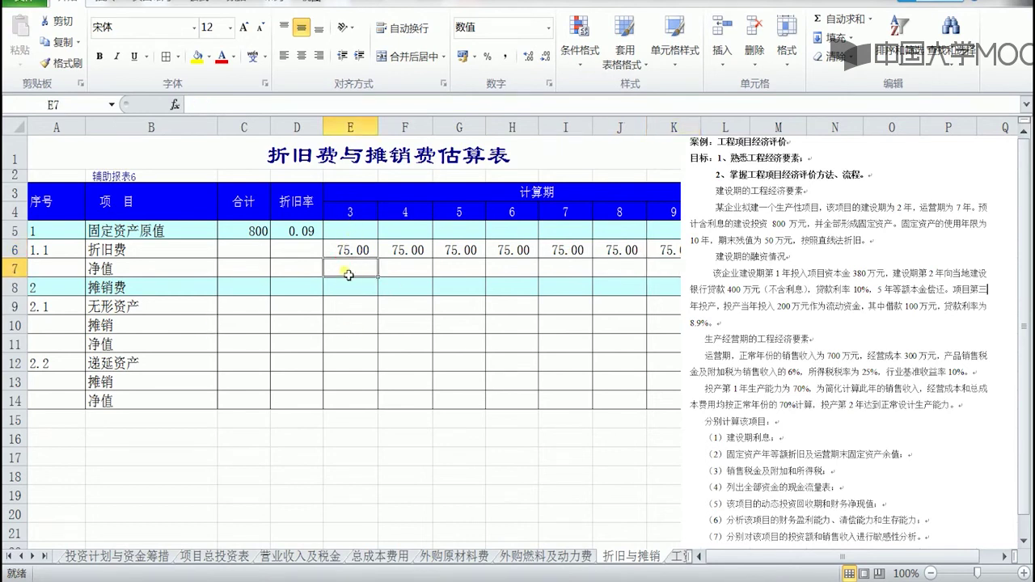
type("=")
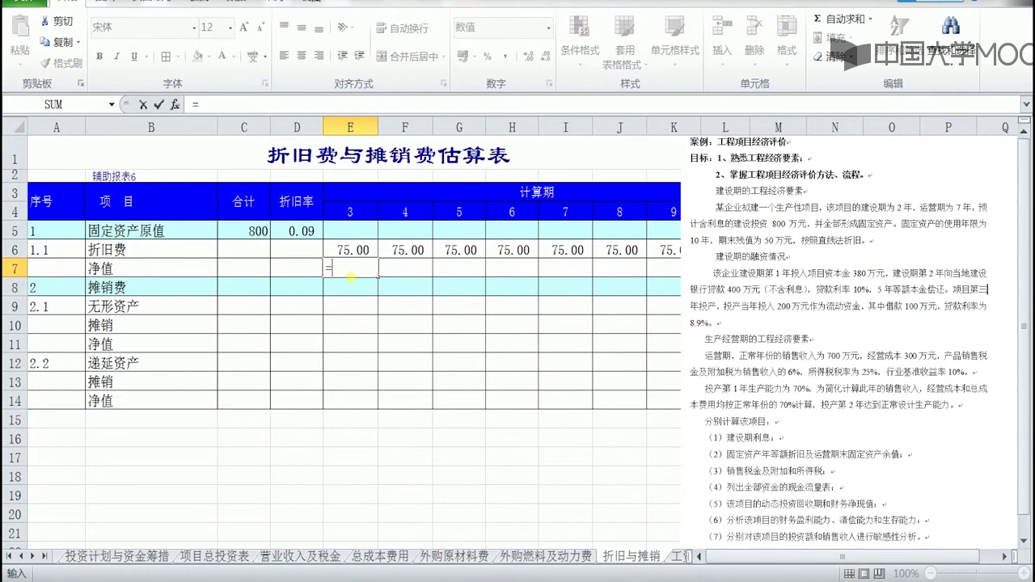
left_click(258, 235)
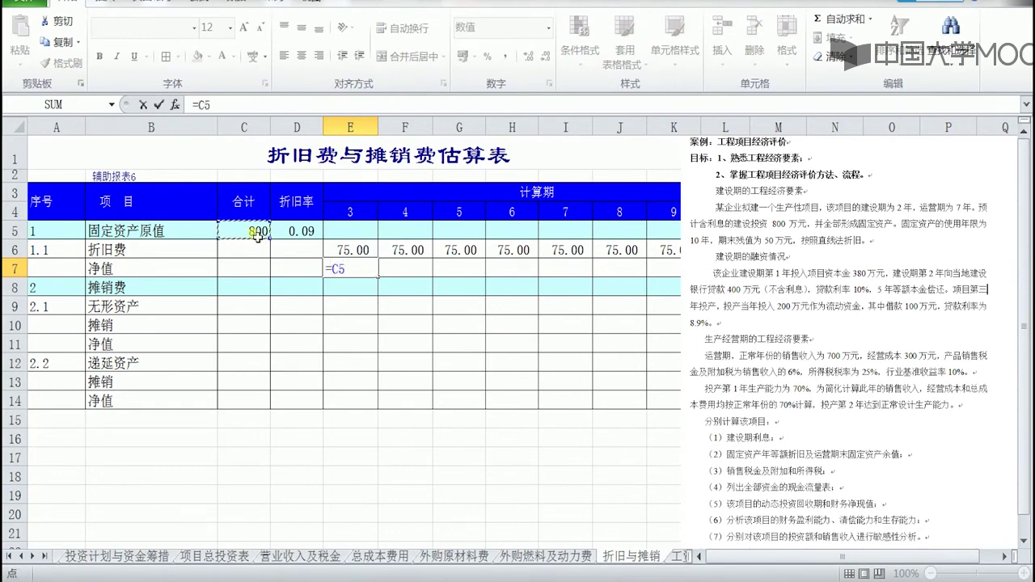
type("-")
left_click(351, 251)
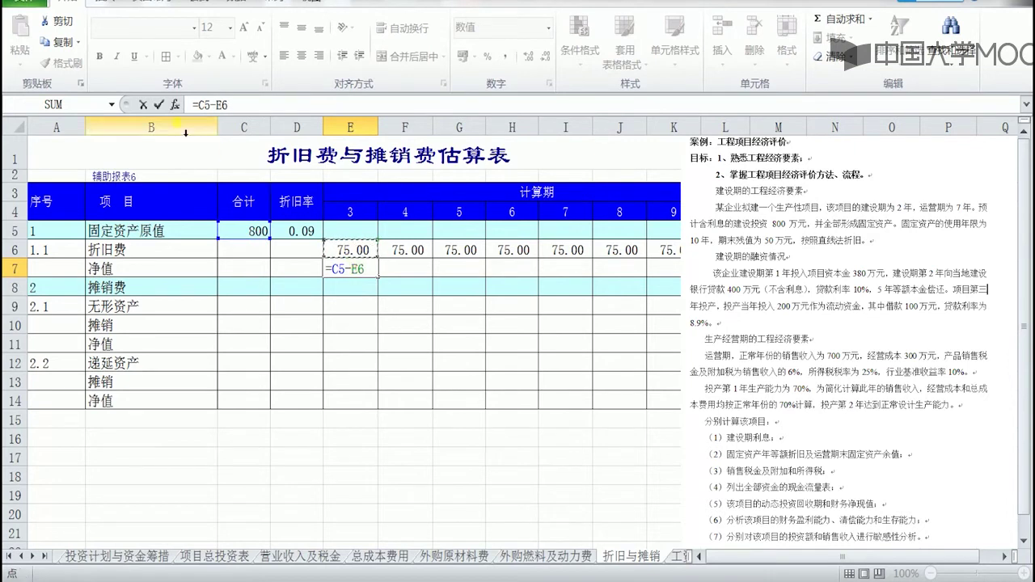
key("ctrl+Return")
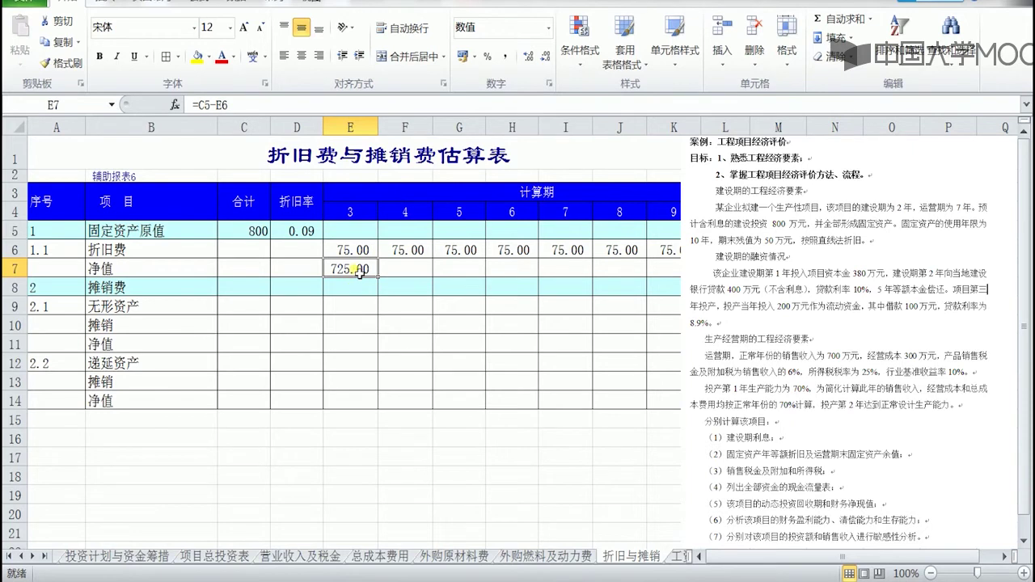
Calculate the year 4 净值 in F7 with =E7-F6 and fill it across the remaining years to K7.
left_click(426, 276)
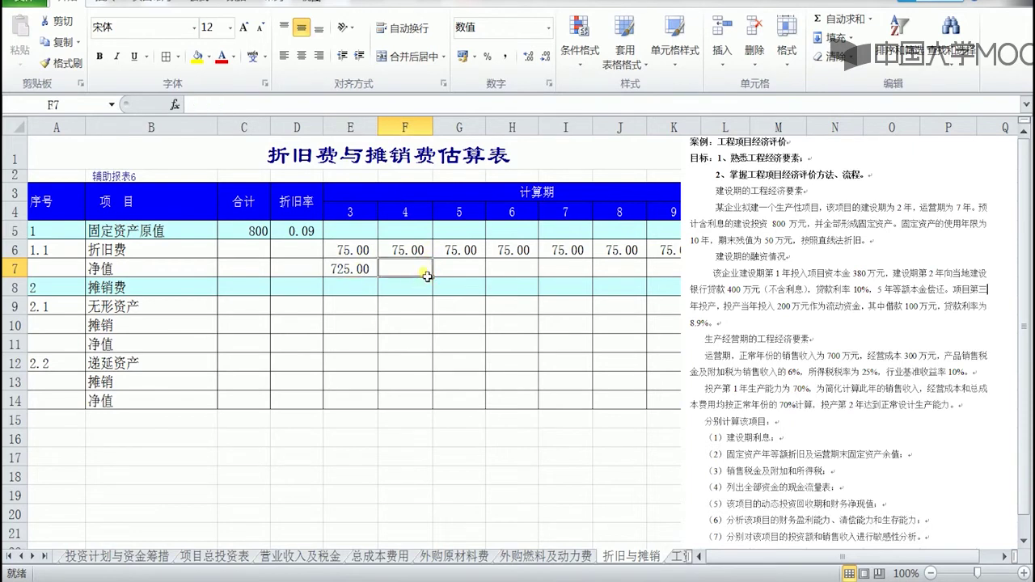
type("=")
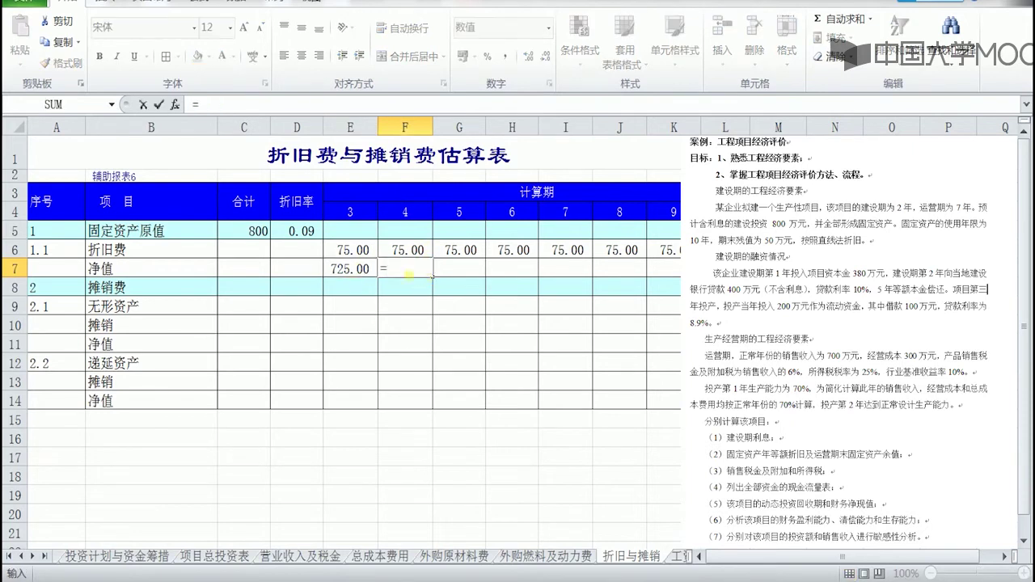
left_click(362, 278)
type("-")
left_click(395, 256)
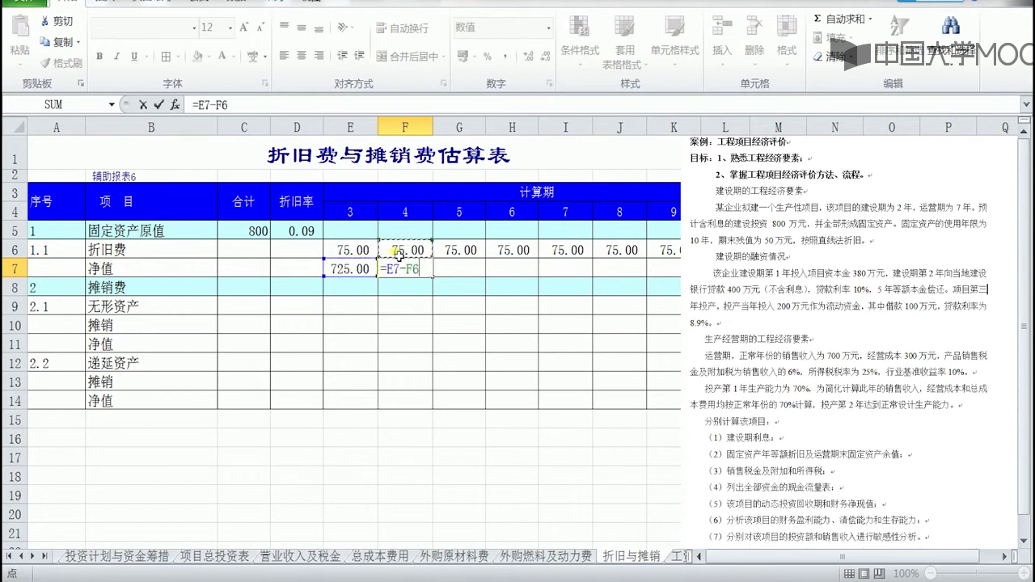
left_click(160, 104)
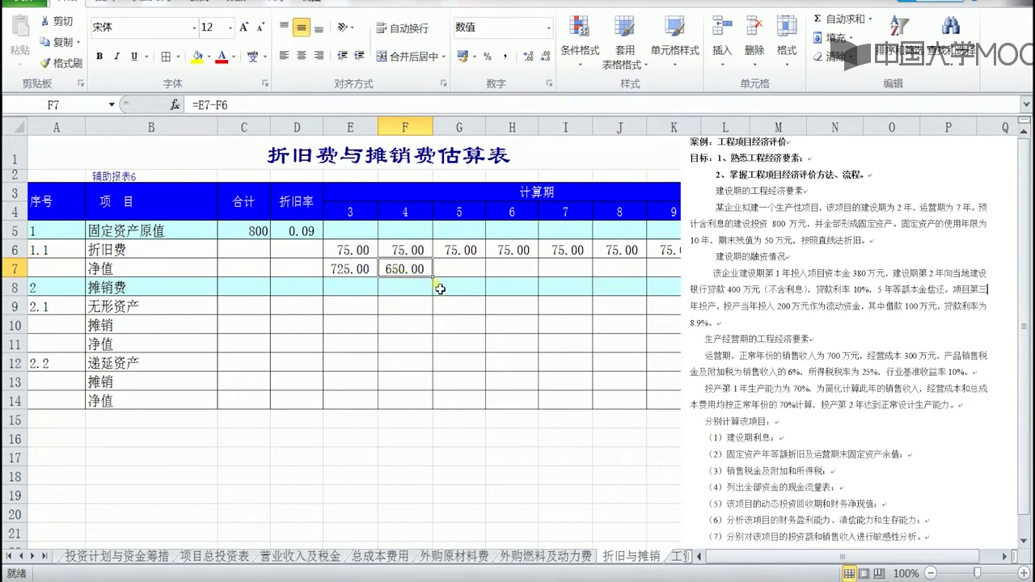
left_click_drag(435, 279, 677, 266)
left_click(676, 264)
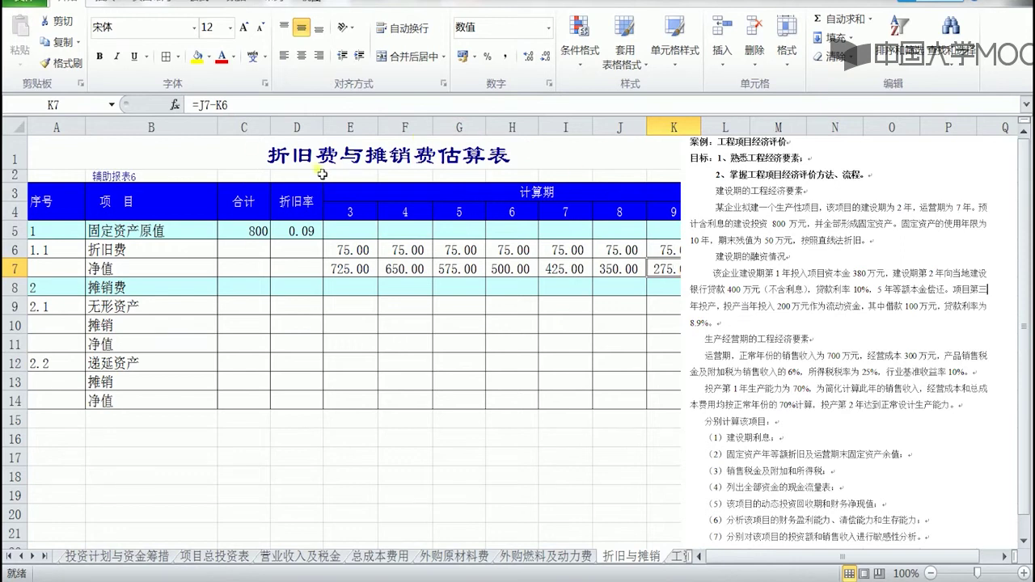
Review the 折旧费 row on the 折旧与摊销 sheet from year 3 to year 7.
left_click(28, 256)
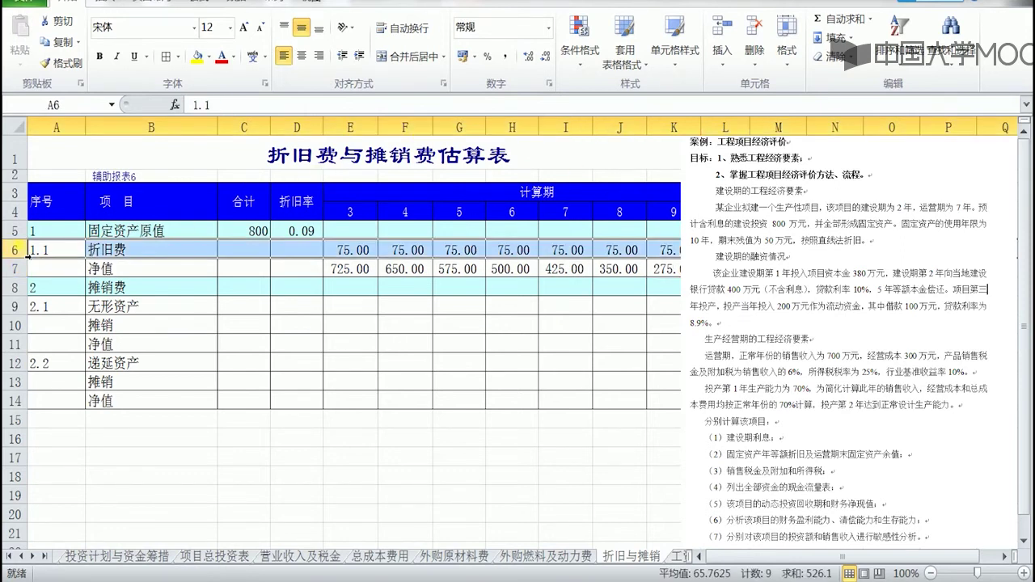
left_click(346, 251)
left_click(399, 252)
left_click(470, 257)
left_click(497, 254)
left_click(564, 252)
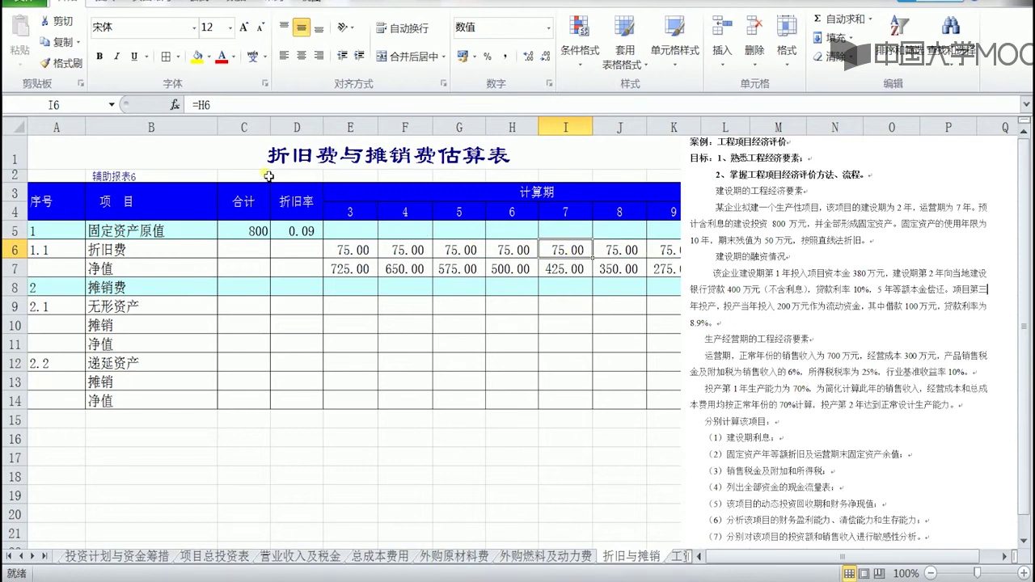
On the 总成本费用 sheet, link the year 3 折旧费 in D12 with the formula =折旧与摊销!E6.
left_click(396, 556)
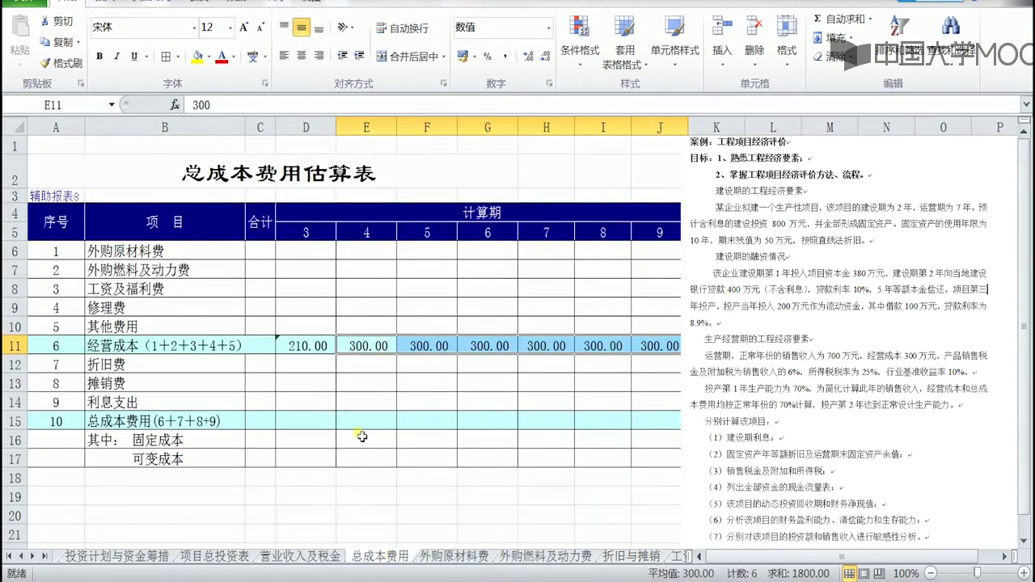
left_click(302, 366)
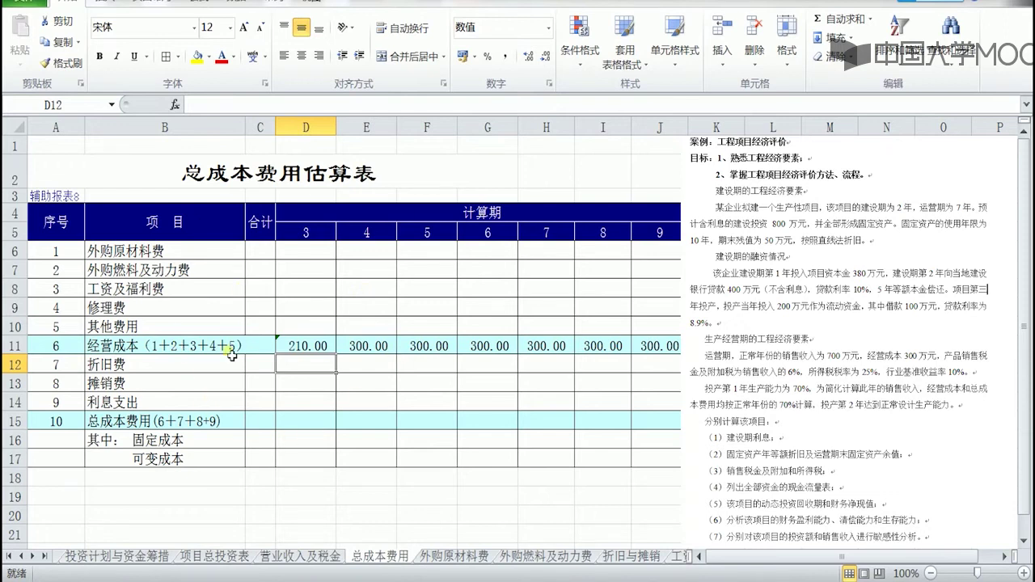
type("=")
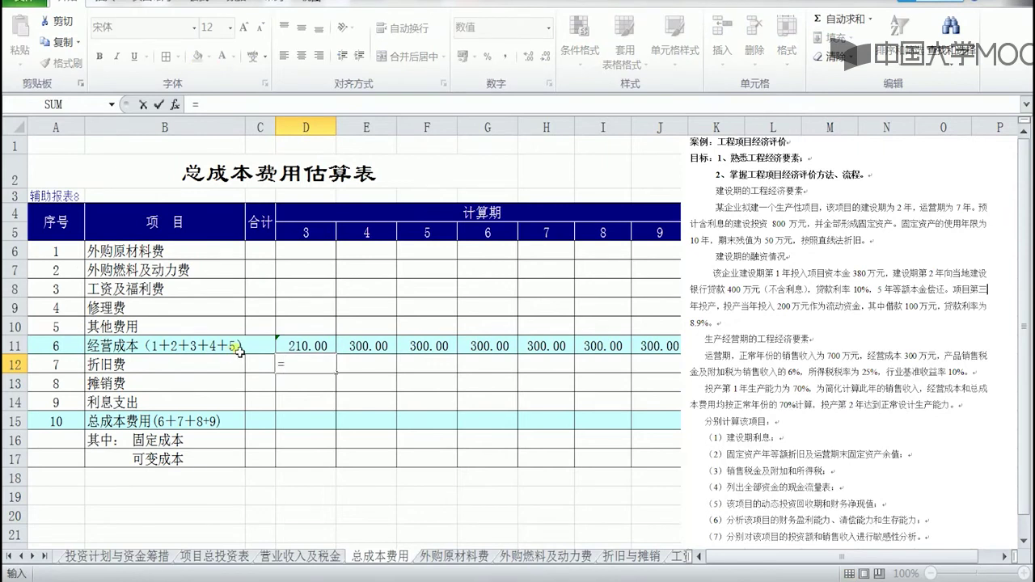
left_click(617, 558)
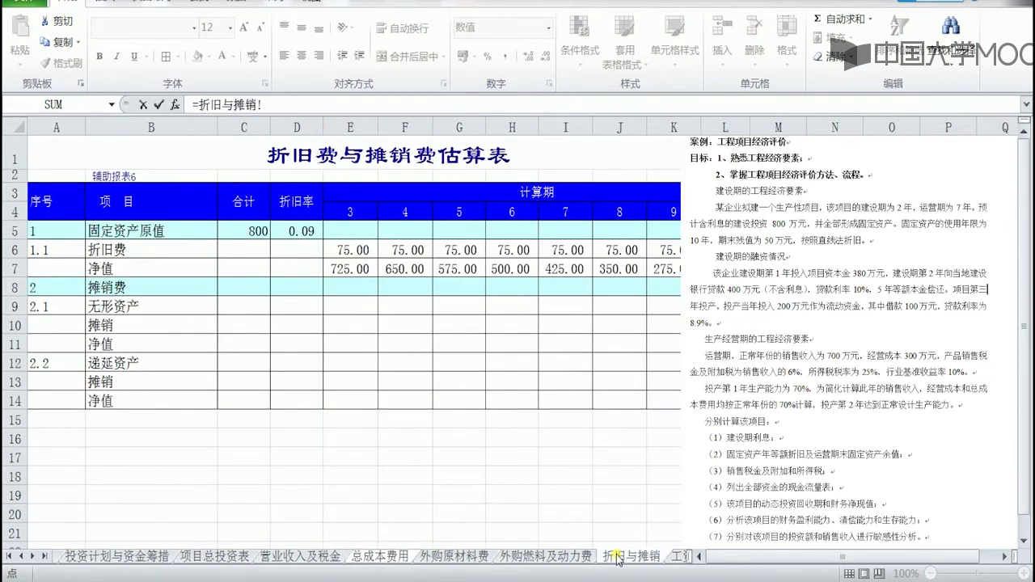
left_click(366, 250)
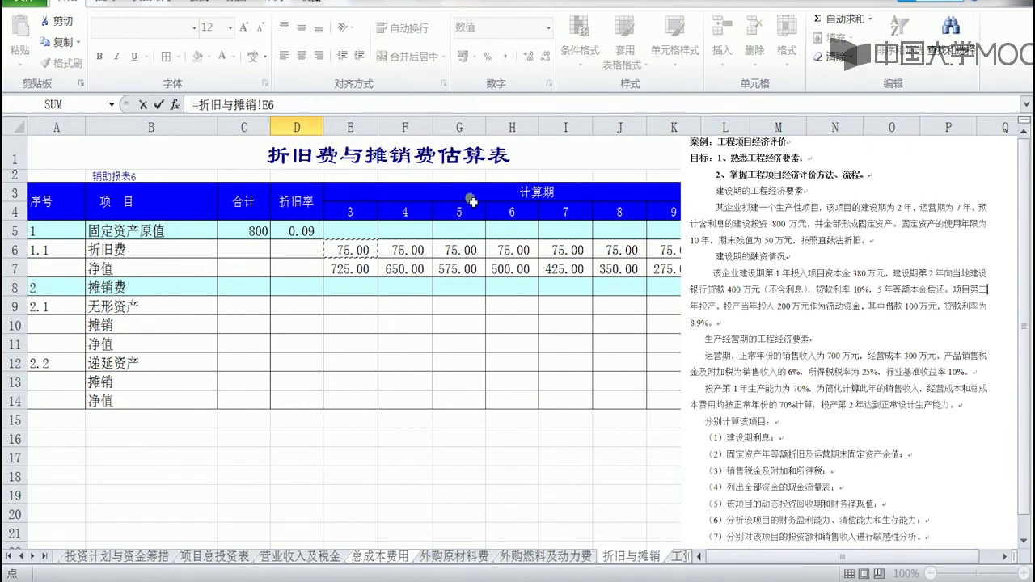
left_click(160, 104)
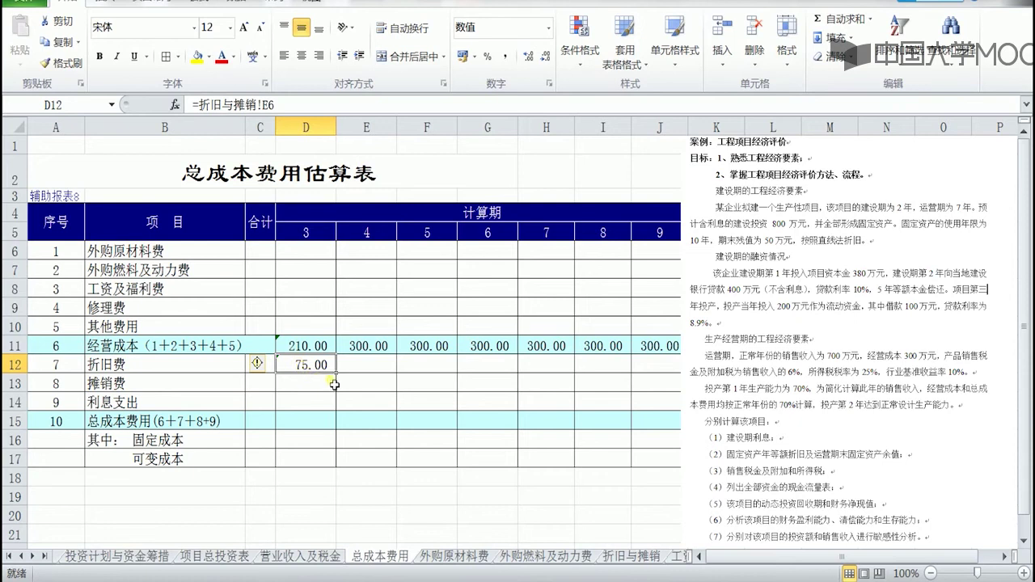
Fill the 折旧费 link from D12 across the remaining years to J12 and check the formula in E12.
left_click_drag(342, 379, 671, 368)
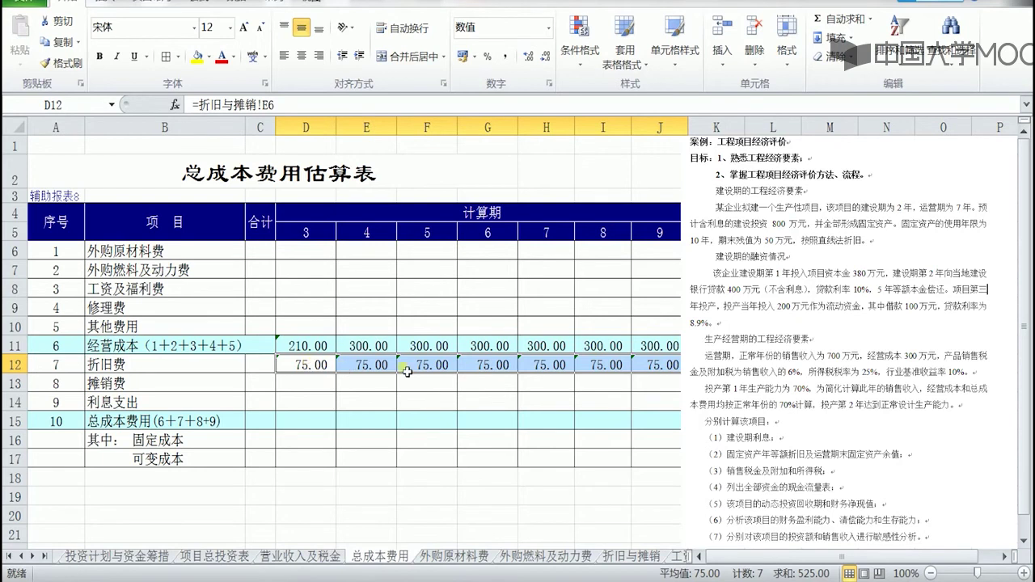
left_click(361, 374)
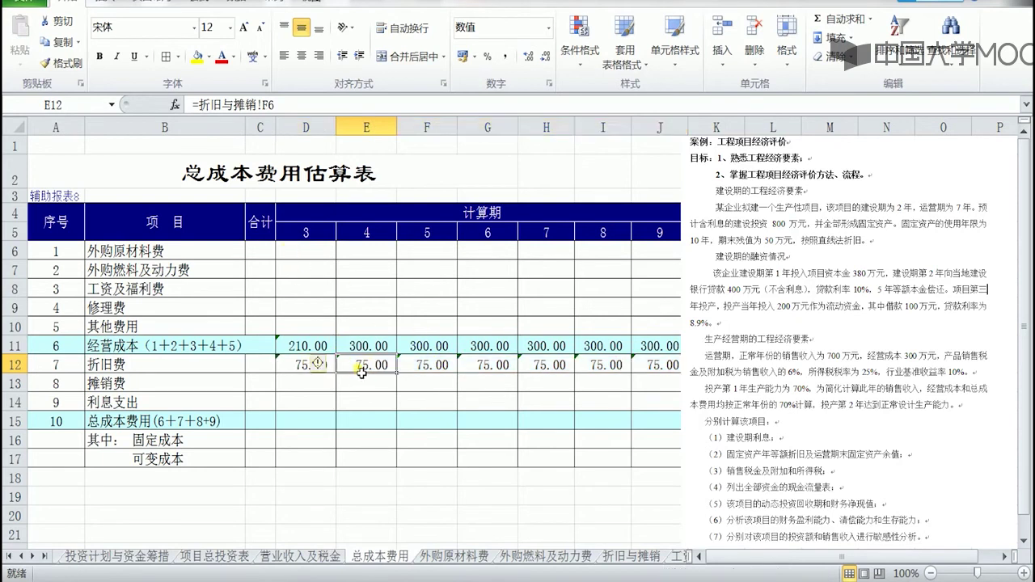
double_click(360, 374)
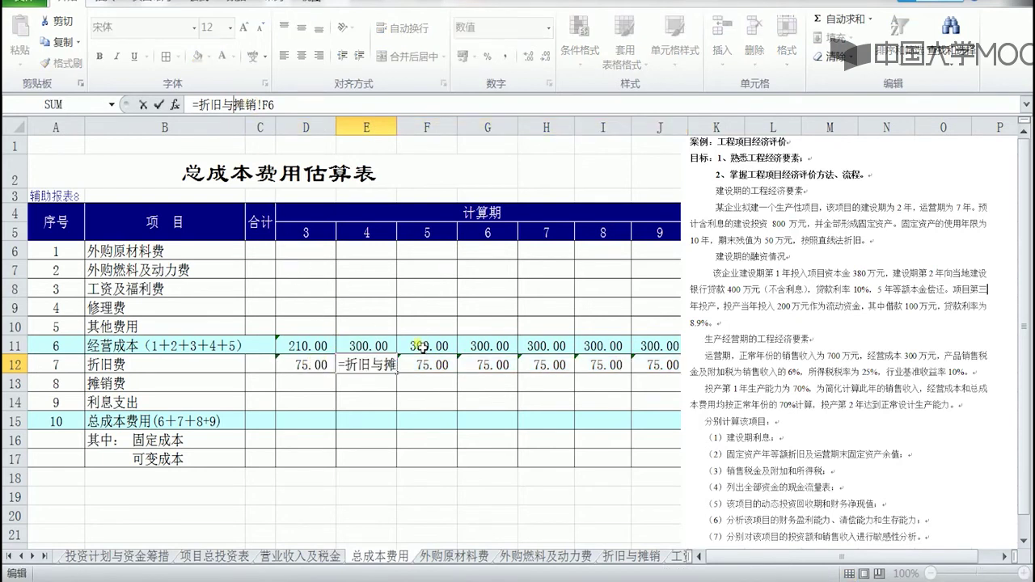
left_click(158, 104)
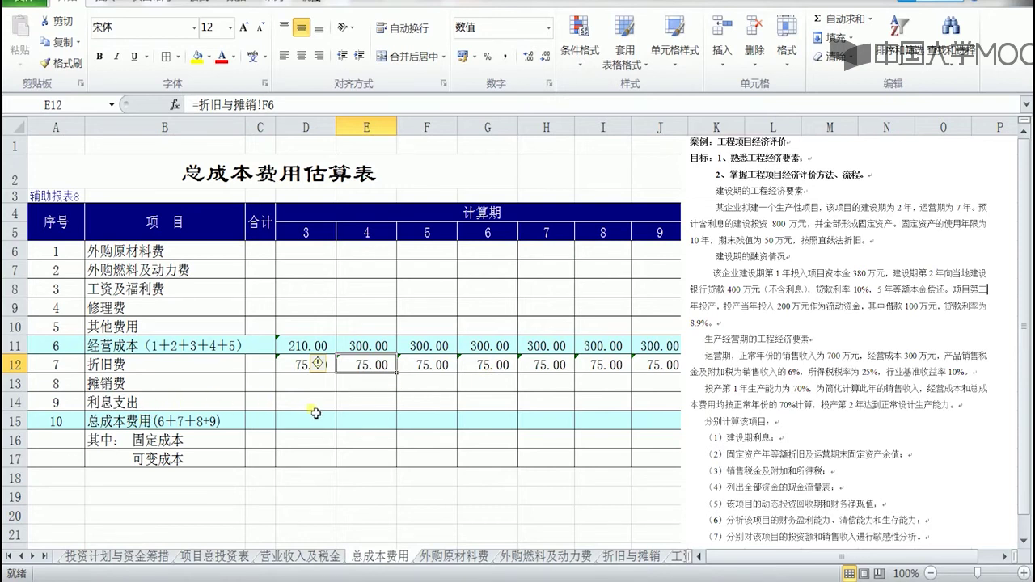
Open the 借款还本表 sheet and go through its 计算期 year headings from 3 to 7.
left_click(45, 556)
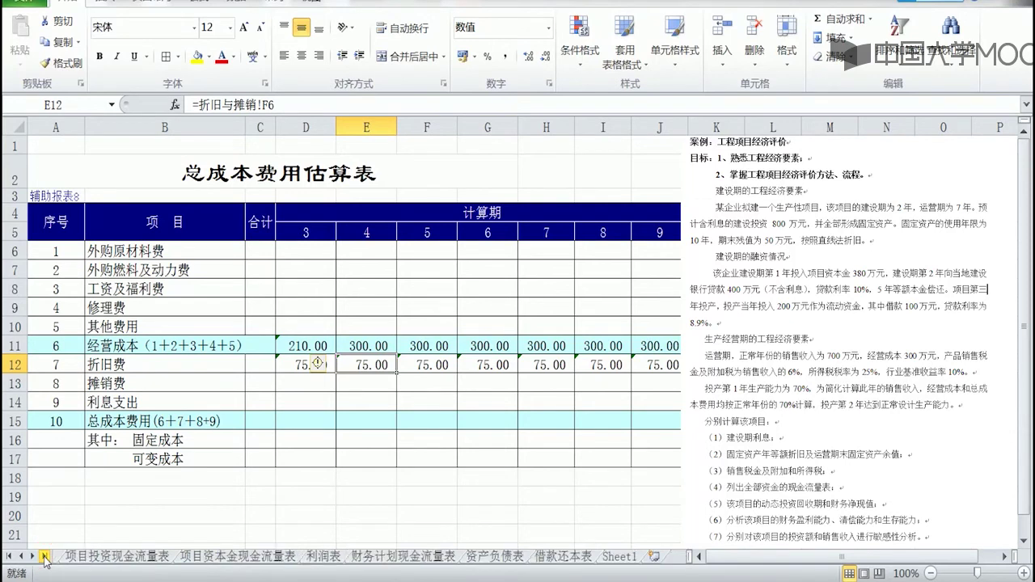
left_click(556, 556)
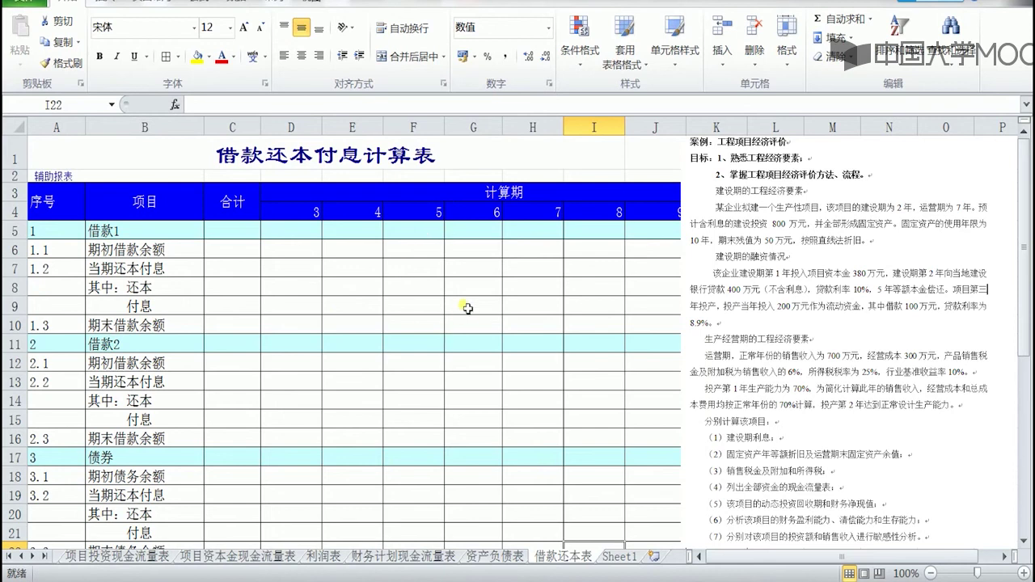
left_click(300, 212)
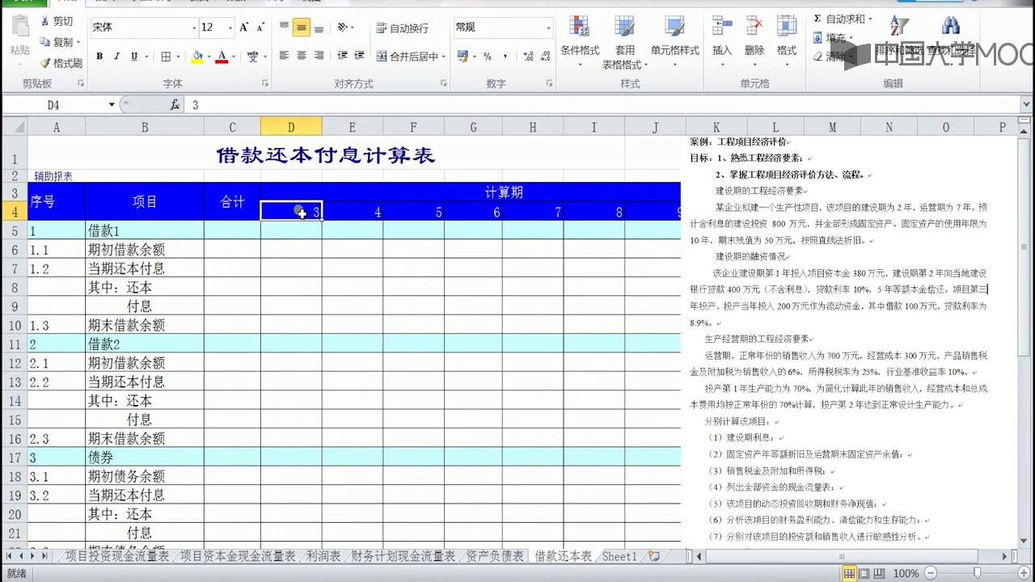
left_click(341, 215)
left_click(413, 215)
left_click(466, 214)
left_click(532, 227)
left_click(529, 215)
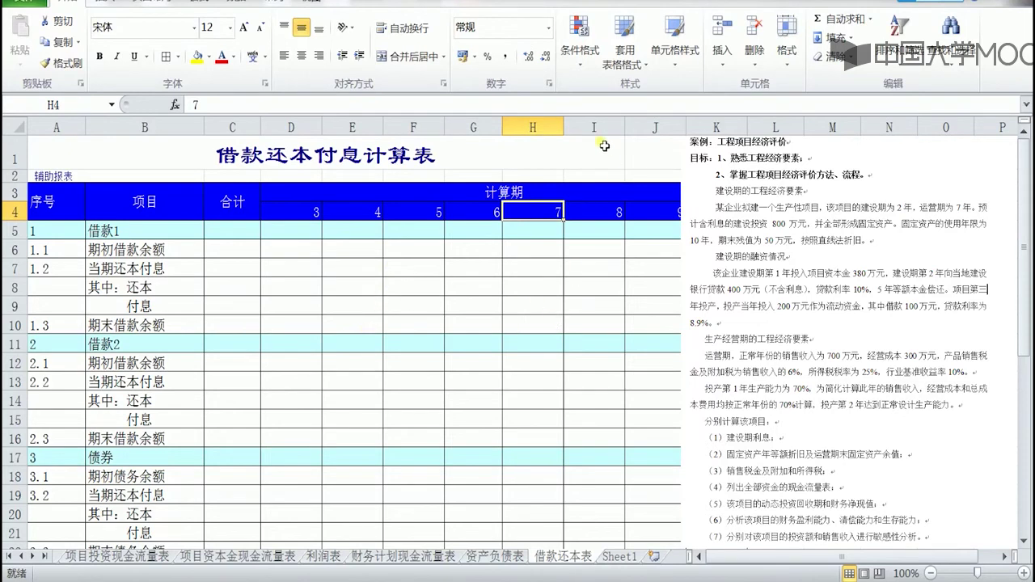
Delete the columns after year 7, including years 8 and 9, from the 借款还本付息计算表.
left_click_drag(595, 127, 750, 126)
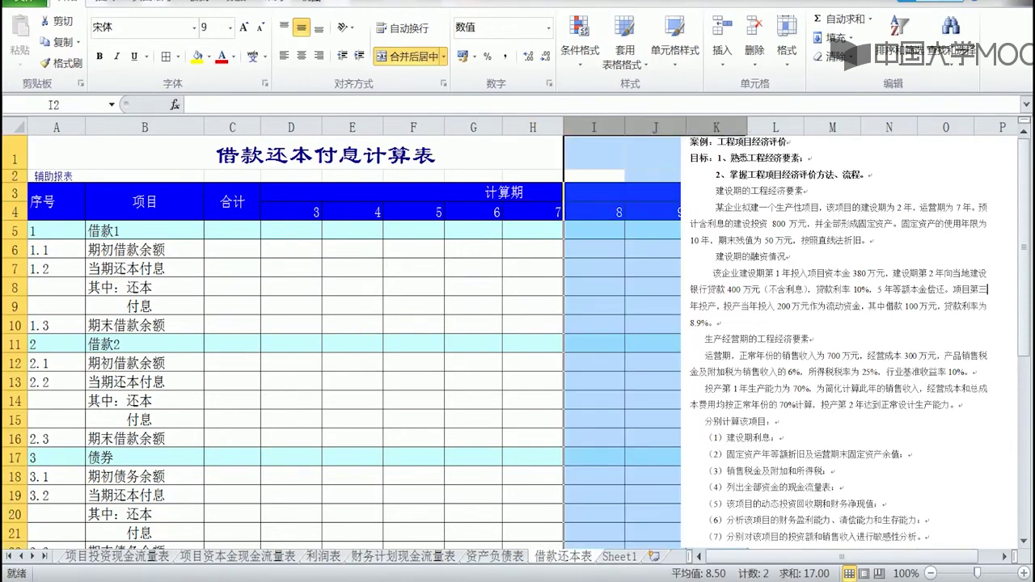
right_click(750, 130)
key("d")
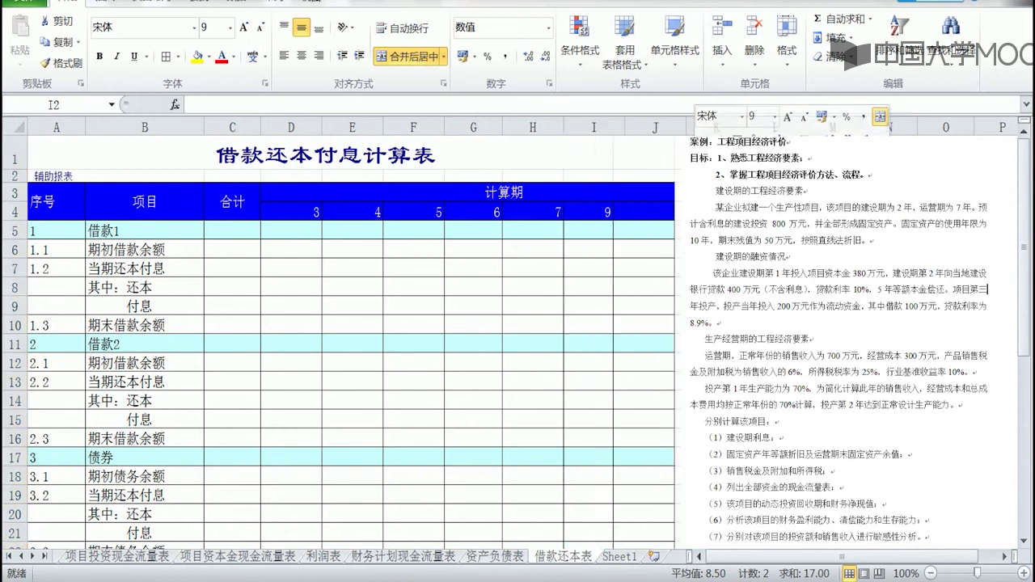
left_click(549, 240)
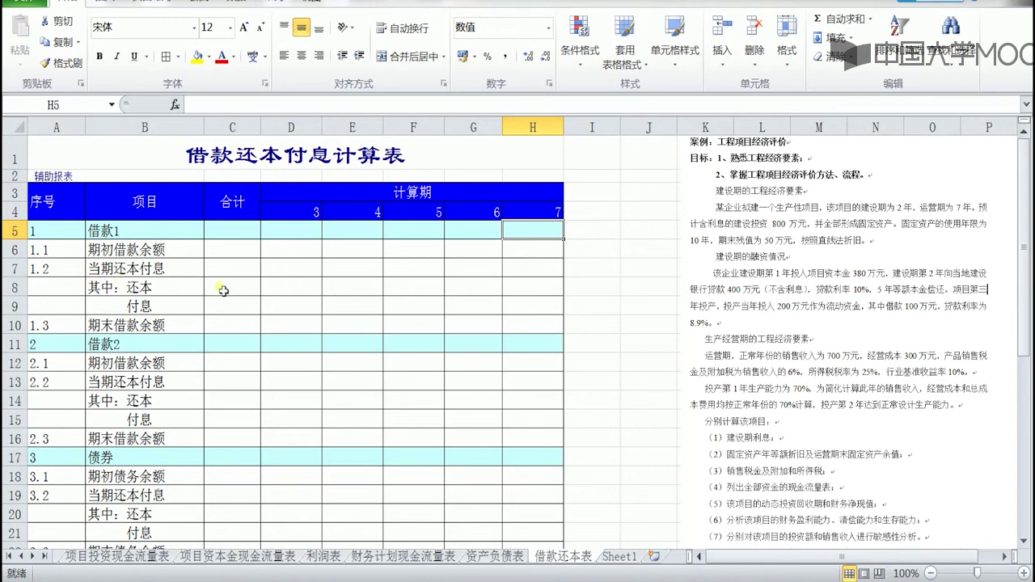
Enter the 借款1 interest rate of 10% in C5.
left_click(245, 234)
type("10")
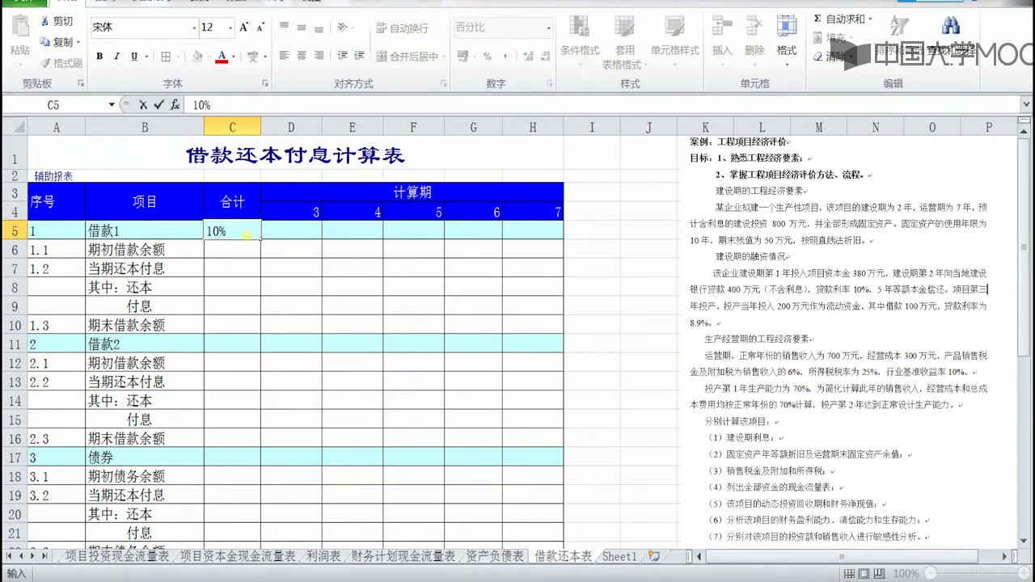
left_click(158, 105)
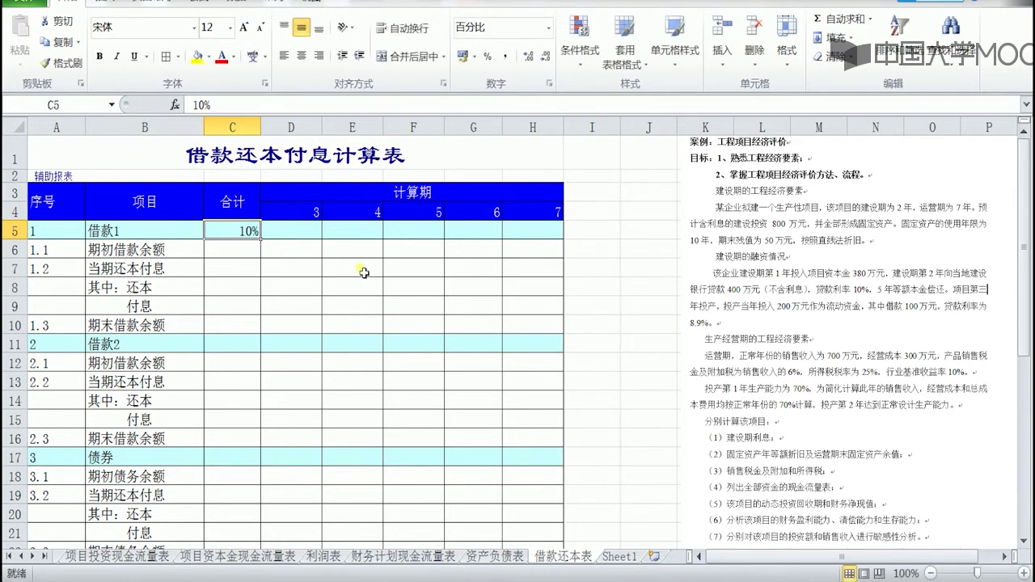
Link the year 3 期初借款余额 of 借款1 in D6 to cell F6 of the 建设期利息估算表 sheet.
left_click(303, 258)
type("=")
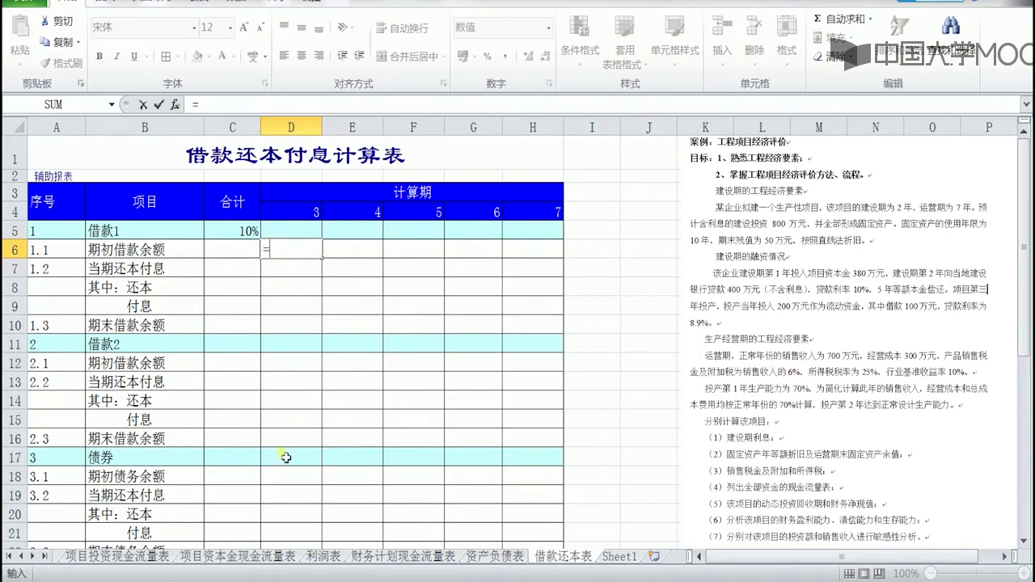
left_click(10, 556)
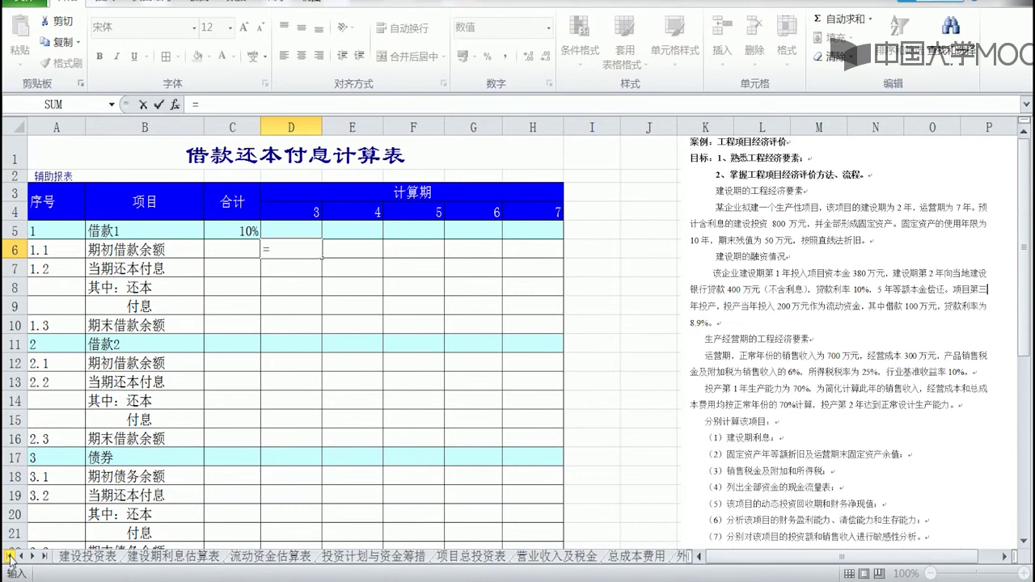
left_click(149, 558)
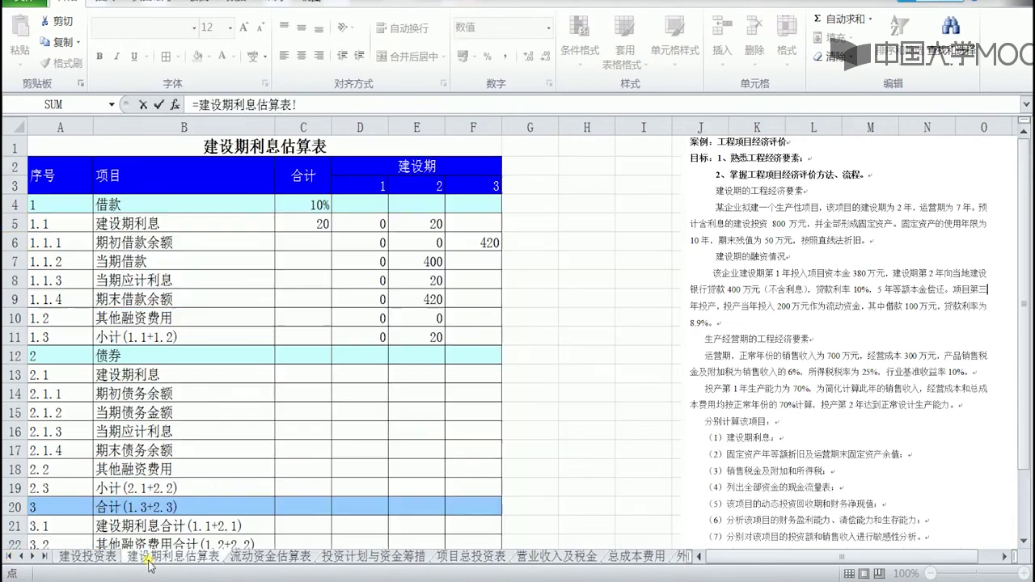
left_click(477, 247)
left_click(161, 105)
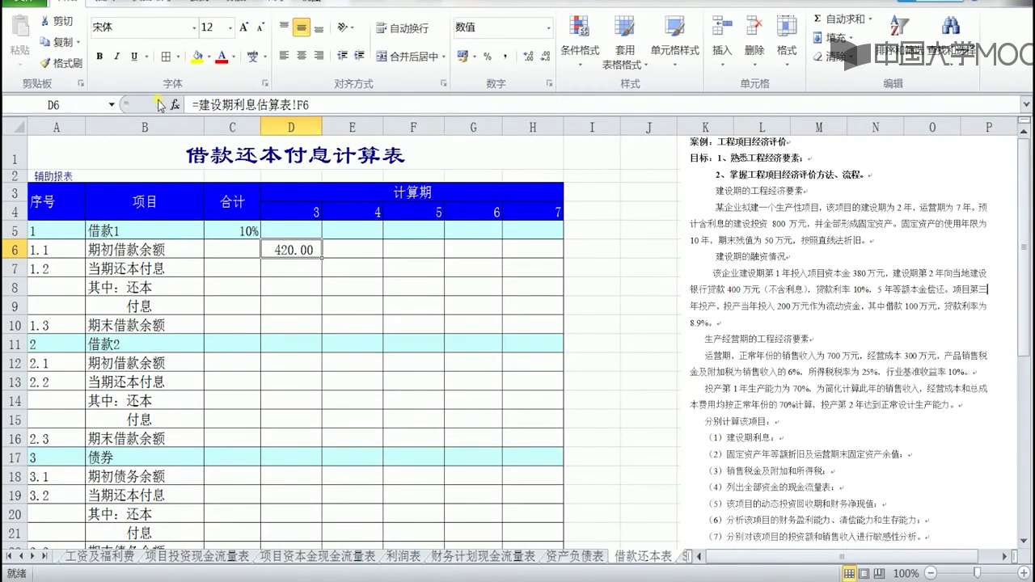
Calculate the year 3 还本 of 借款1 in D8 as the opening balance over five years, =D6/5.
left_click(296, 253)
left_click(303, 253)
left_click(277, 287)
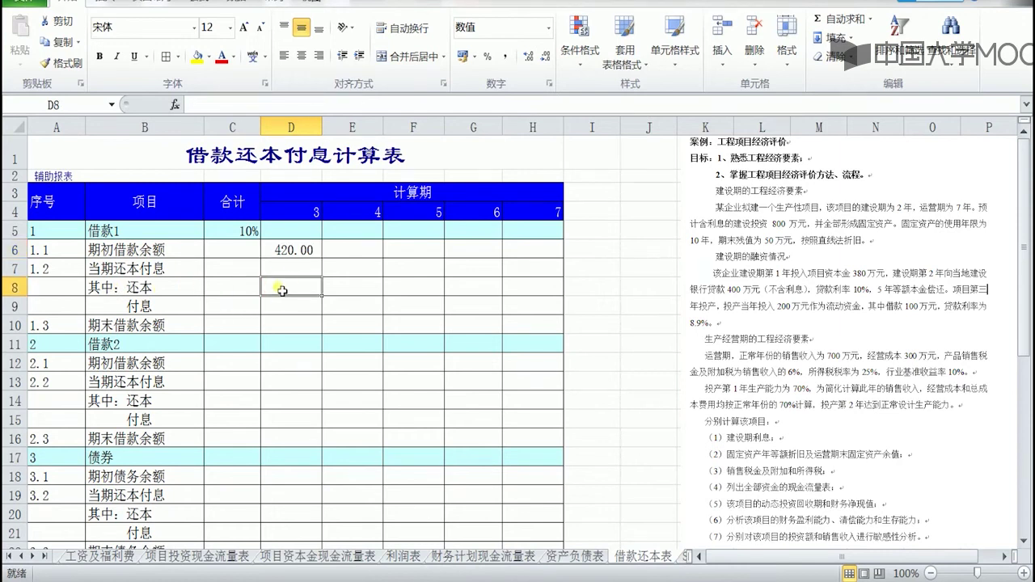
type("=")
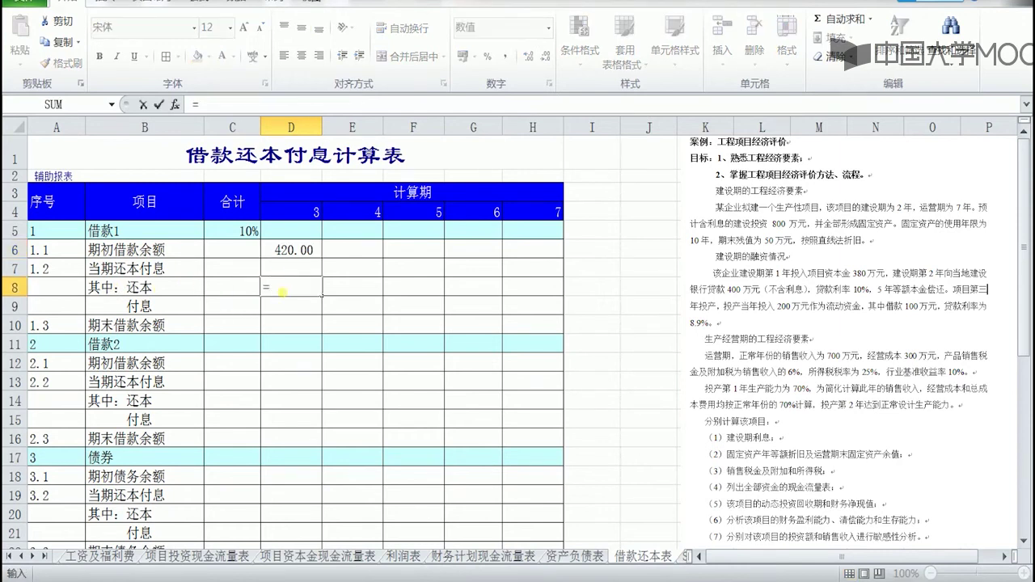
left_click(299, 252)
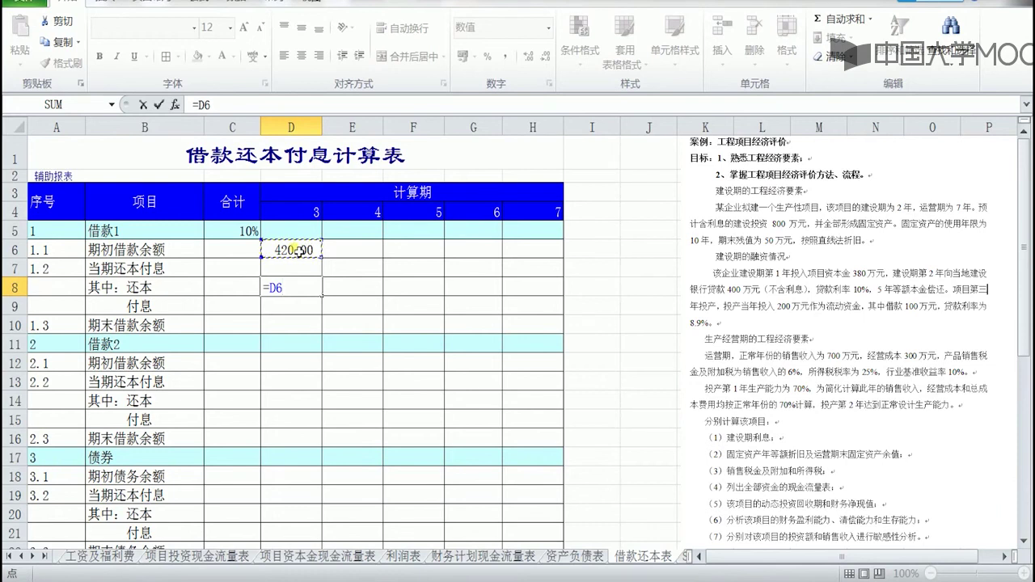
type("/5")
left_click(158, 104)
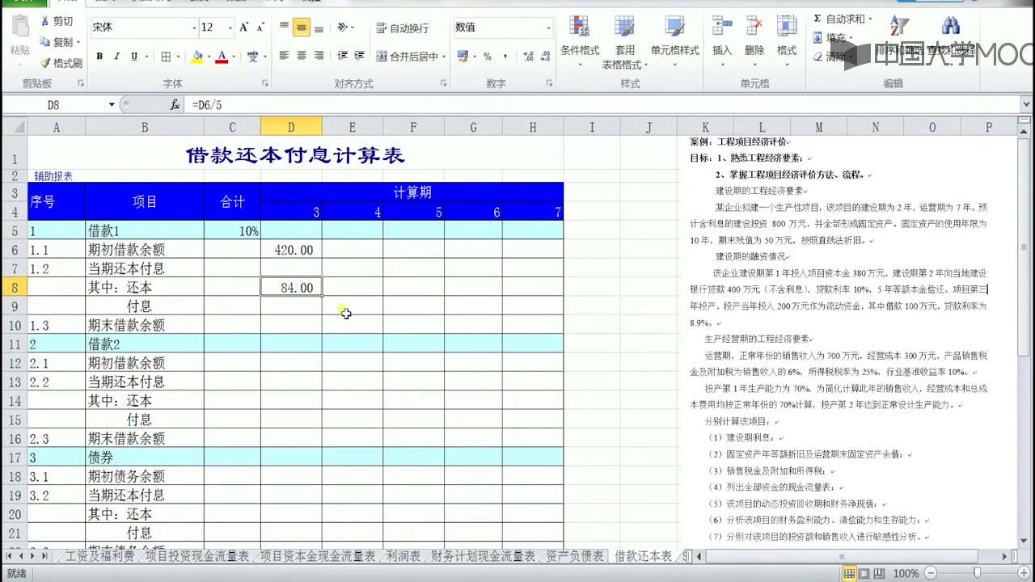
Set the year 4 还本 in E8 to =D8 and fill it across to year 7 in H8.
left_click(362, 292)
type("=")
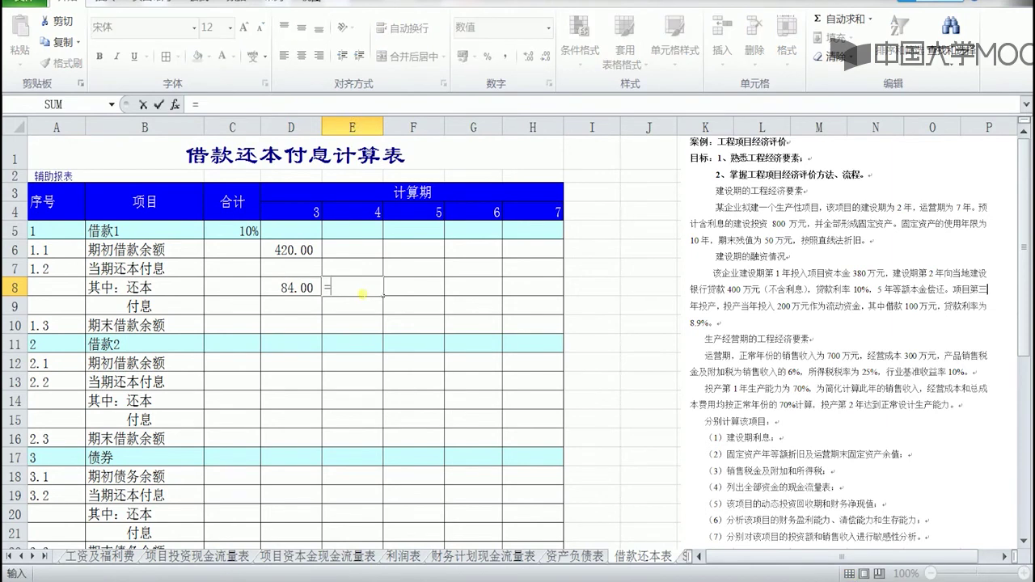
left_click(296, 288)
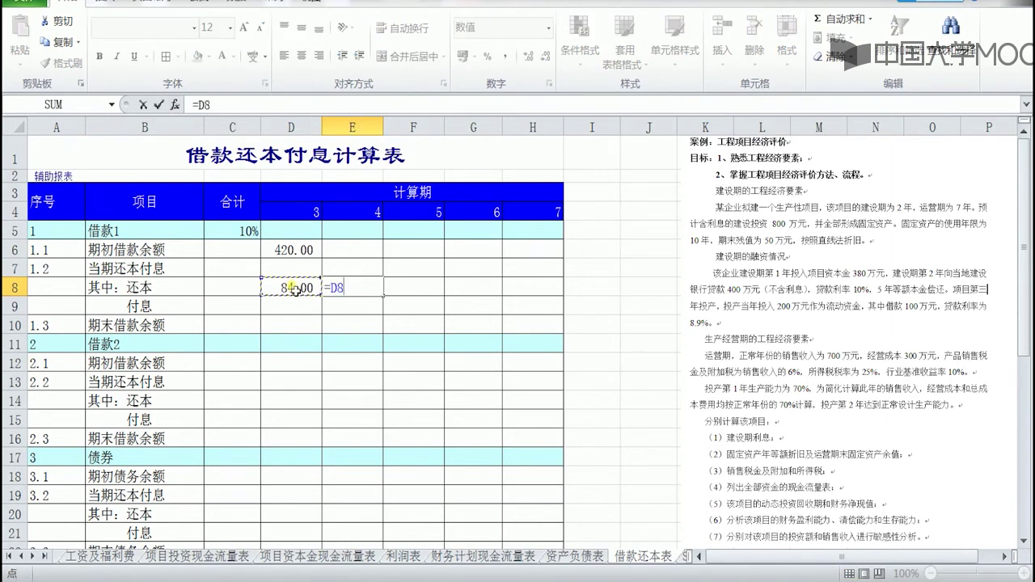
left_click(159, 106)
left_click_drag(382, 296, 558, 300)
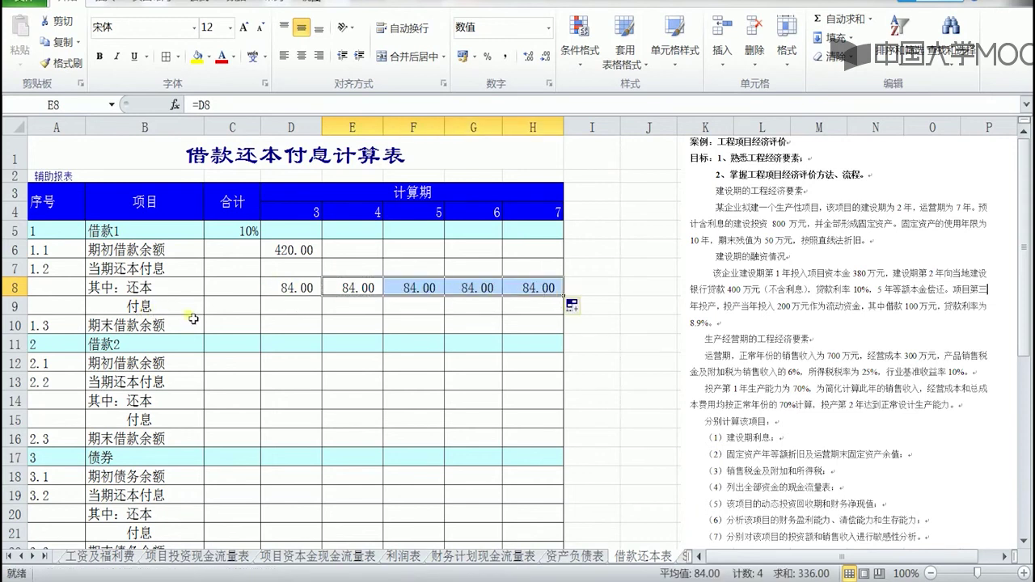
Calculate the year 3 付息 of 借款1 in D9 as opening balance times interest rate, =D6*C5.
left_click(296, 310)
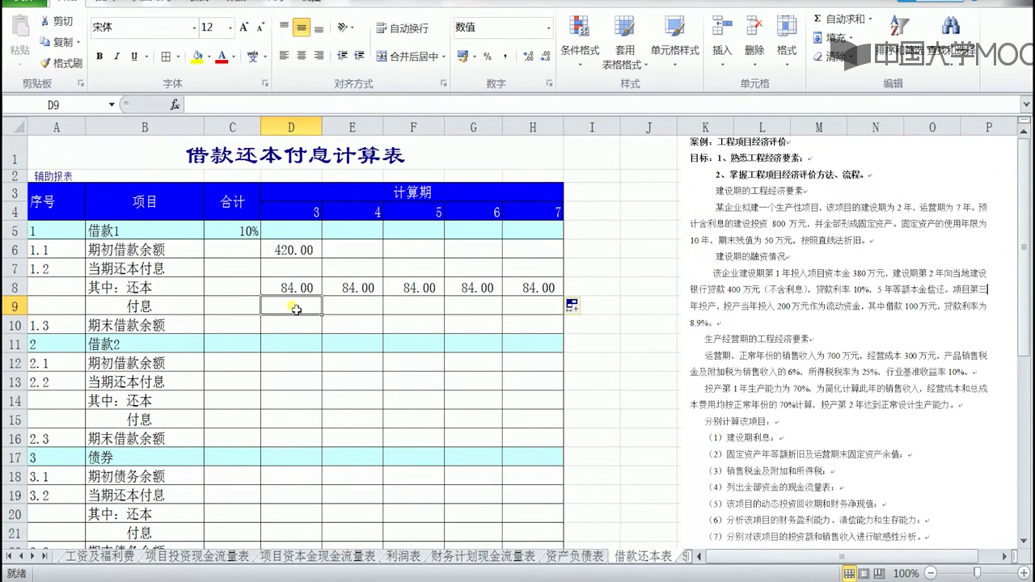
type("=")
left_click(300, 253)
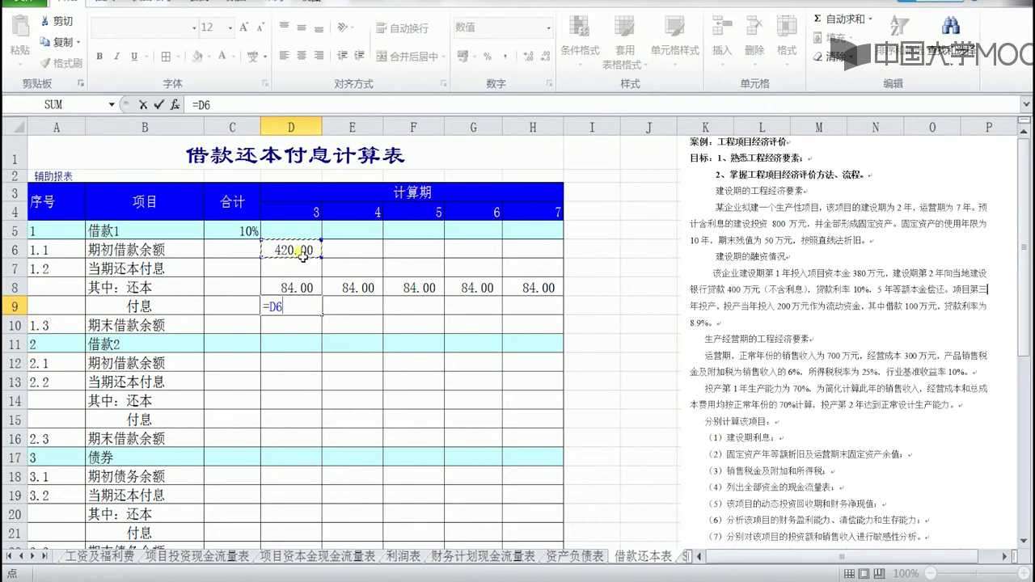
type("*")
left_click(237, 233)
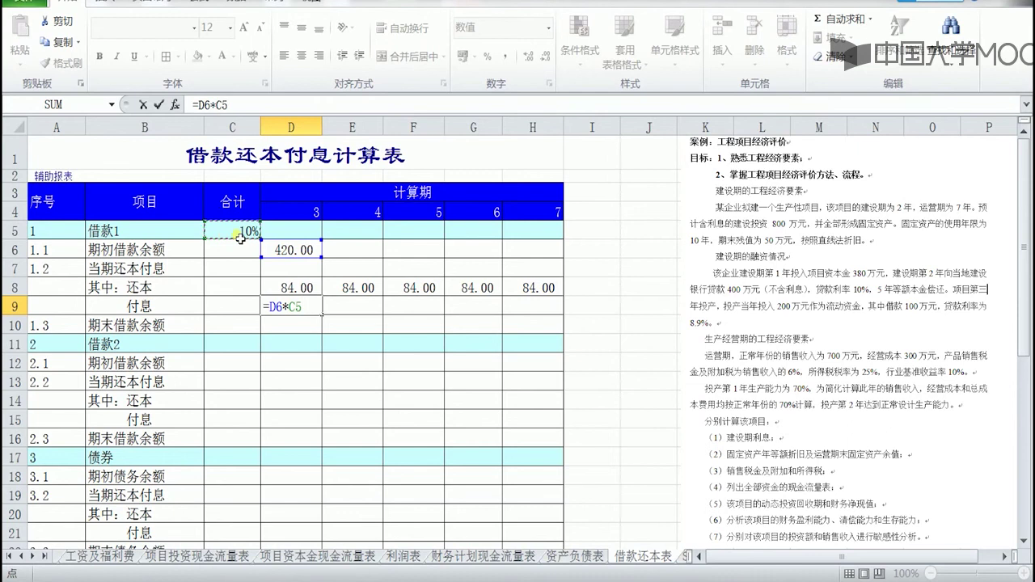
left_click(159, 105)
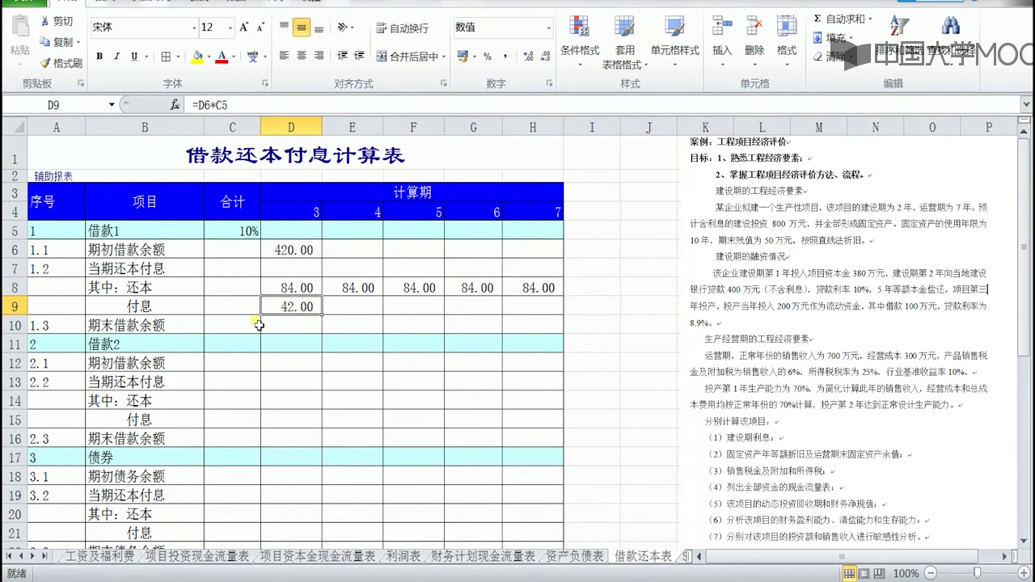
Calculate the year 3 当期还本付息 of 借款1 in D7 as the sum of principal and interest, =D8+D9.
left_click(292, 293)
left_click(294, 310)
left_click(295, 268)
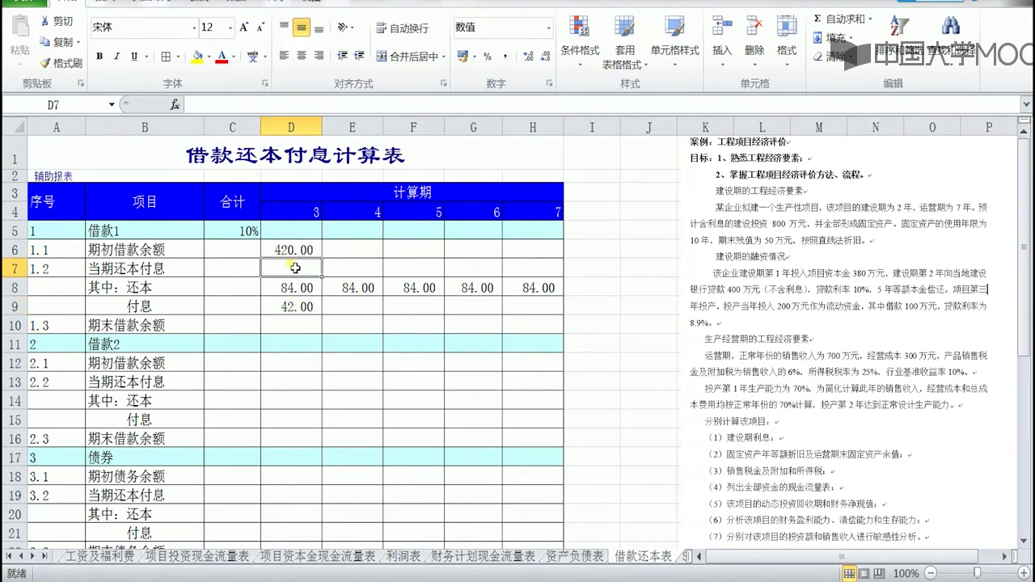
type("=")
left_click(293, 288)
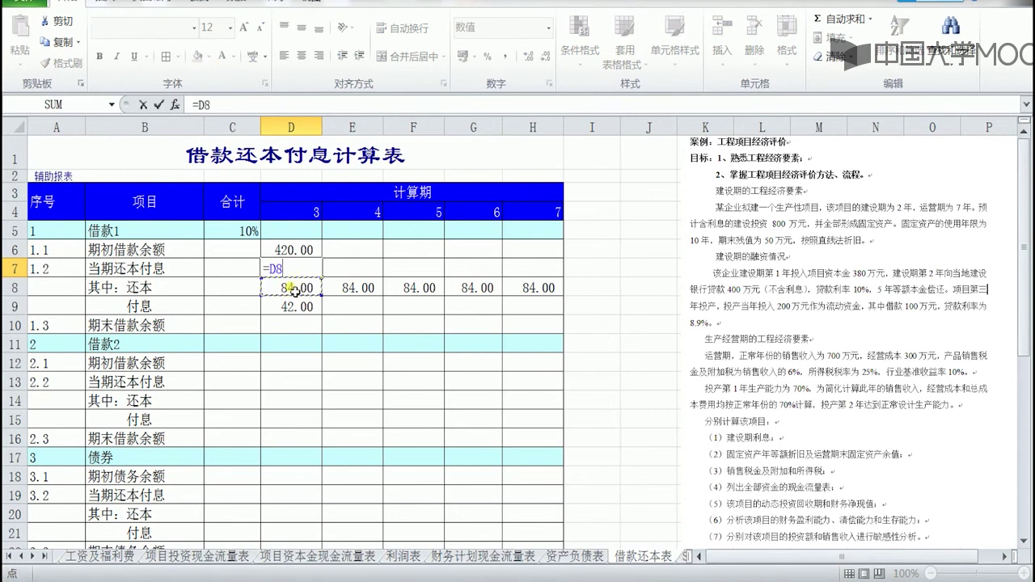
type("+")
left_click(292, 307)
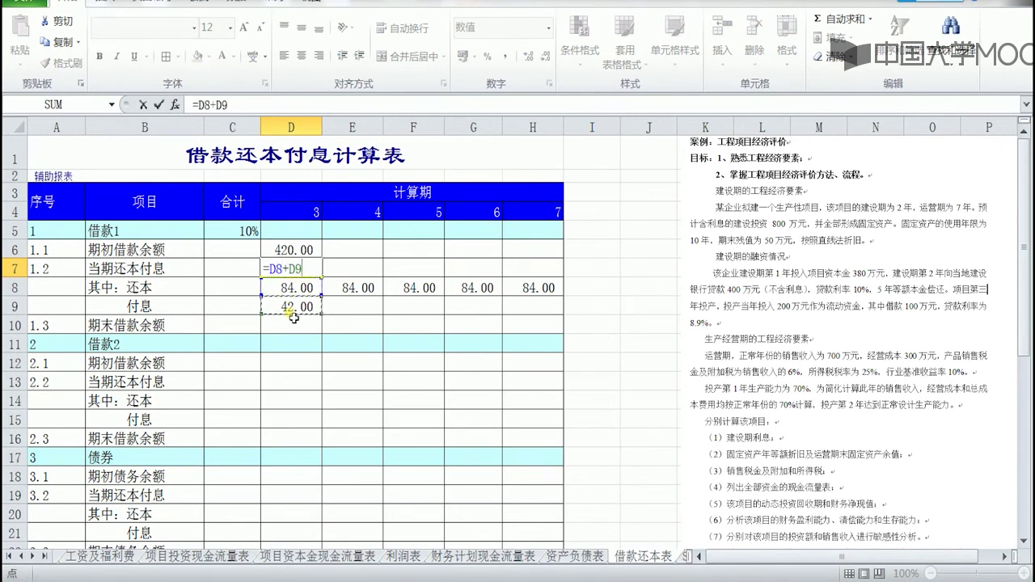
left_click(159, 106)
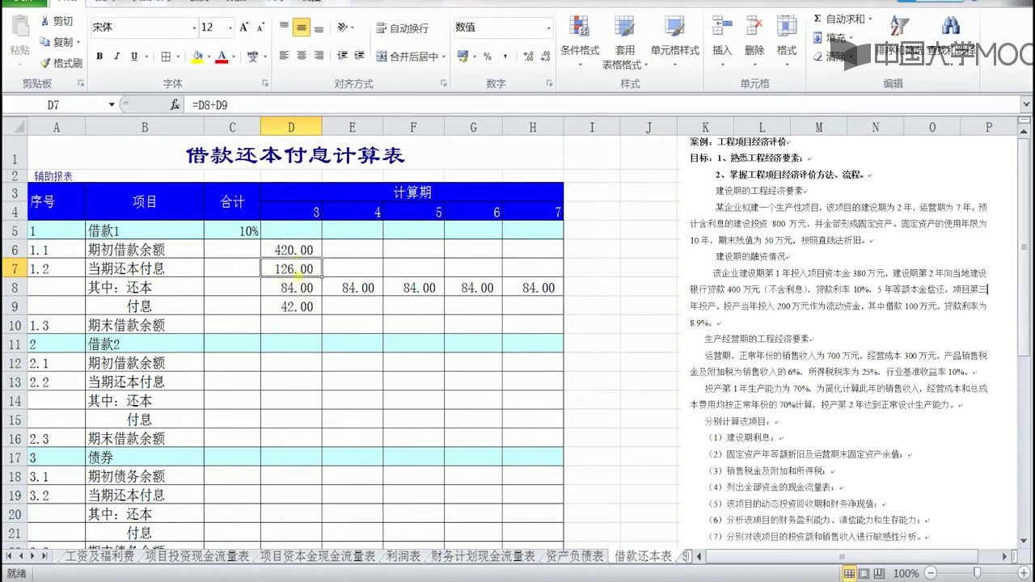
Calculate the year 3 期末借款余额 of 借款1 in D10 as opening balance minus repaid principal, =D6-D8.
left_click(309, 333)
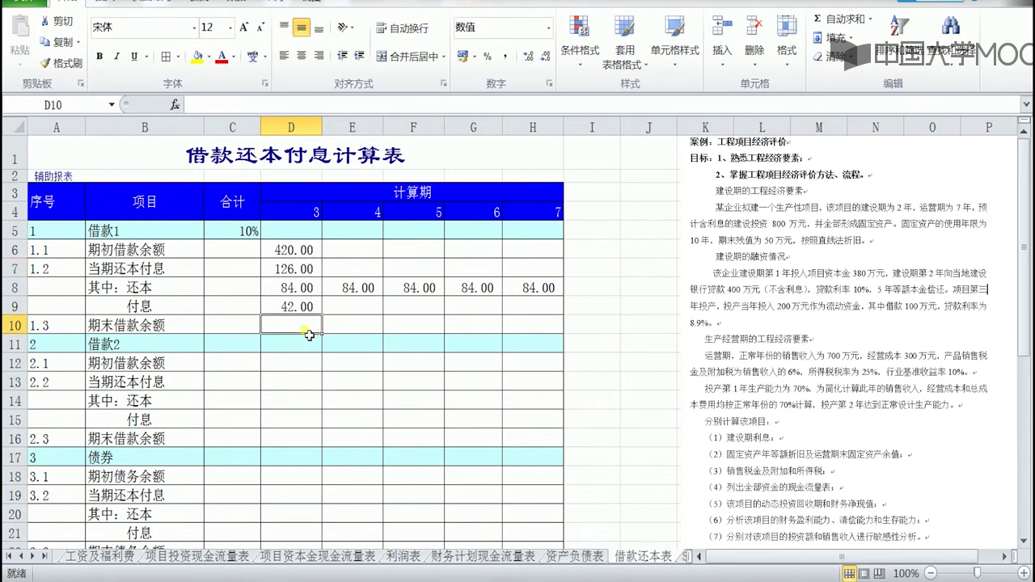
type("=")
left_click(311, 251)
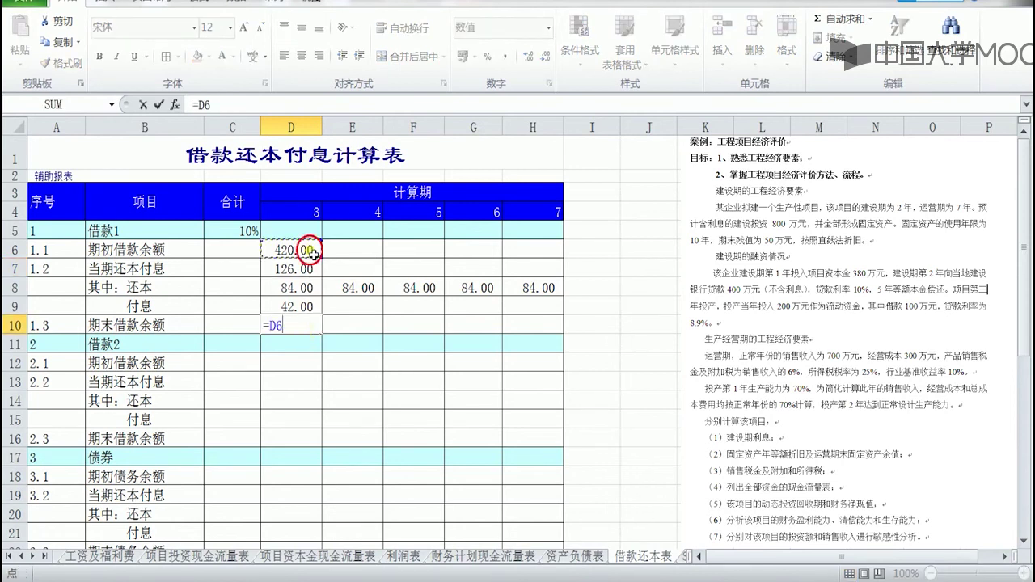
type("-")
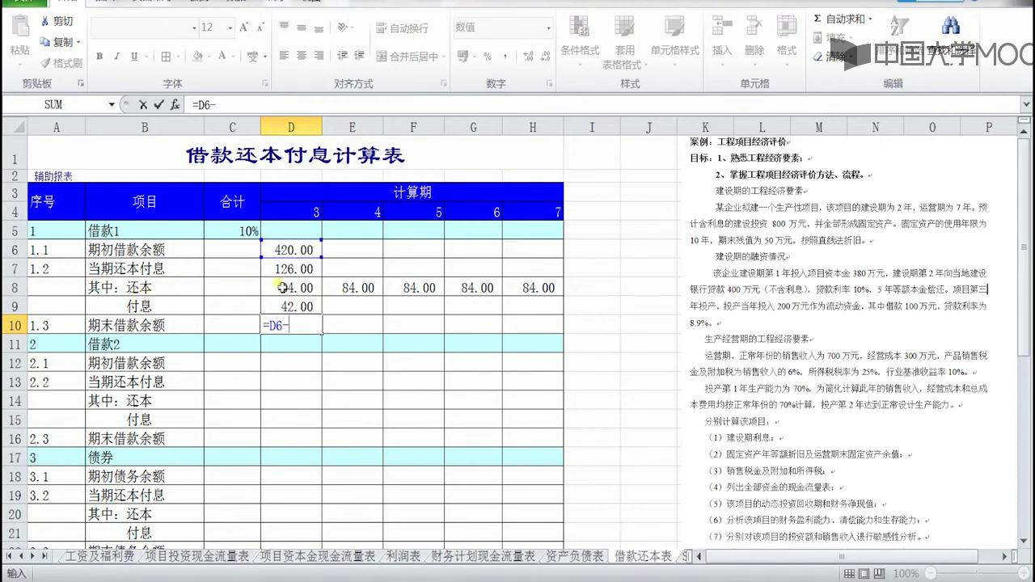
left_click(299, 289)
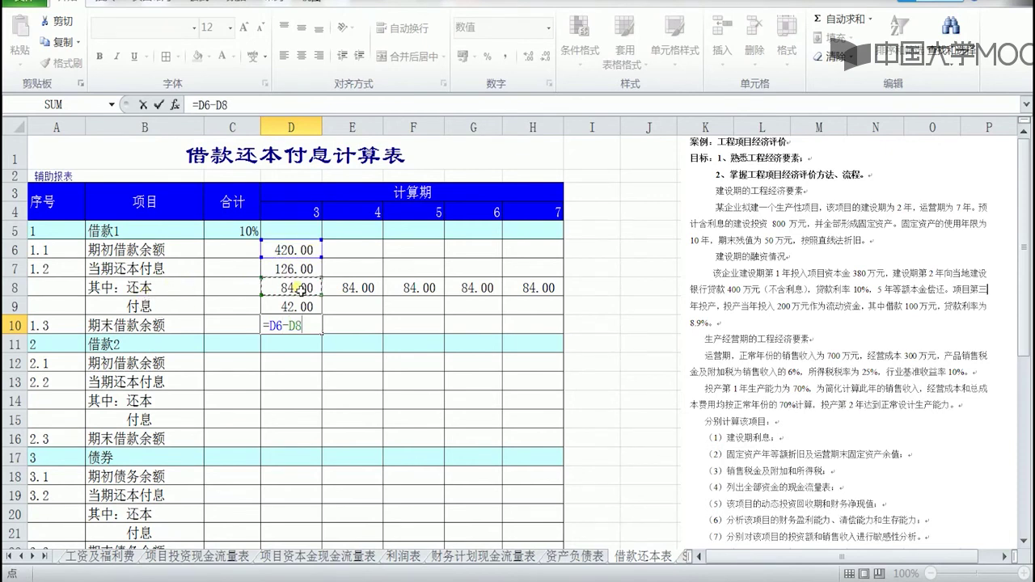
left_click(159, 104)
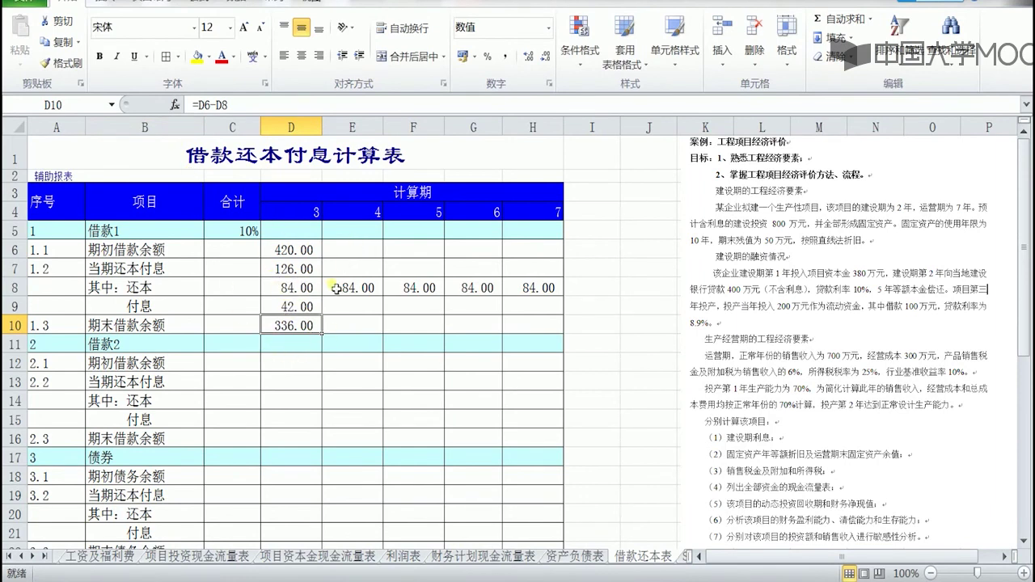
Link the year 4 期初借款余额 in E6 to the year 3 closing balance, =D10.
left_click(352, 253)
type("=")
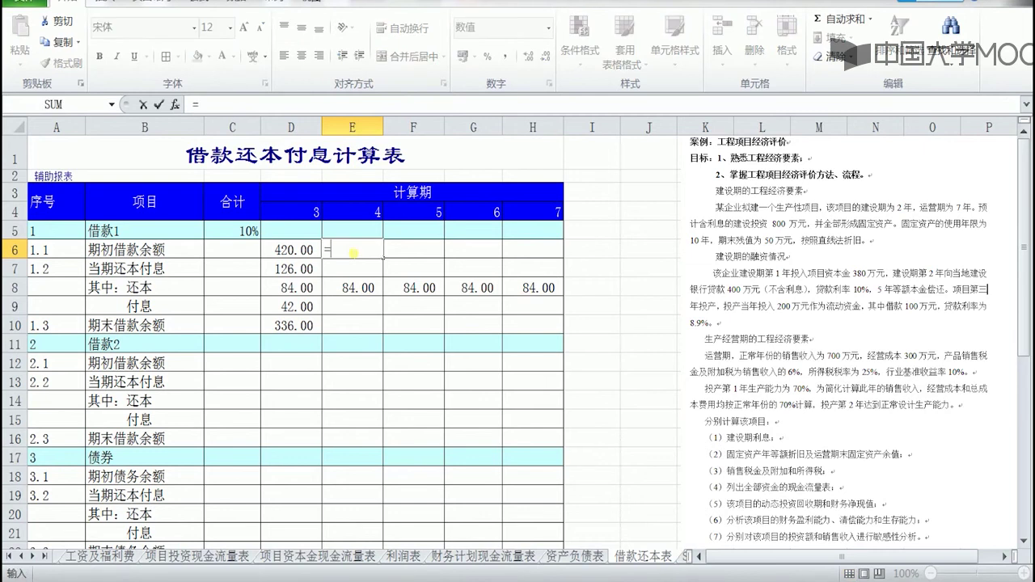
left_click(312, 326)
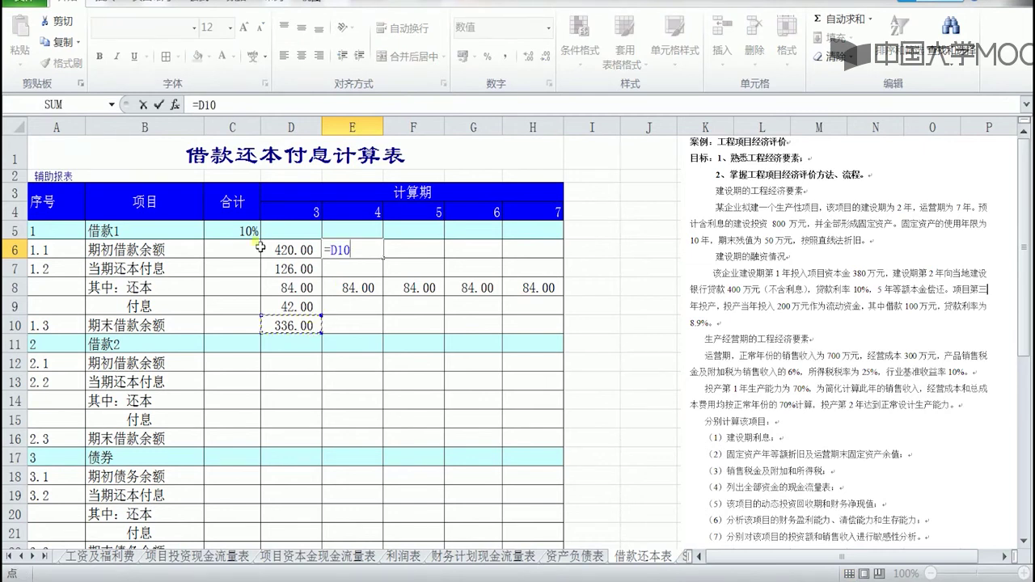
left_click(159, 104)
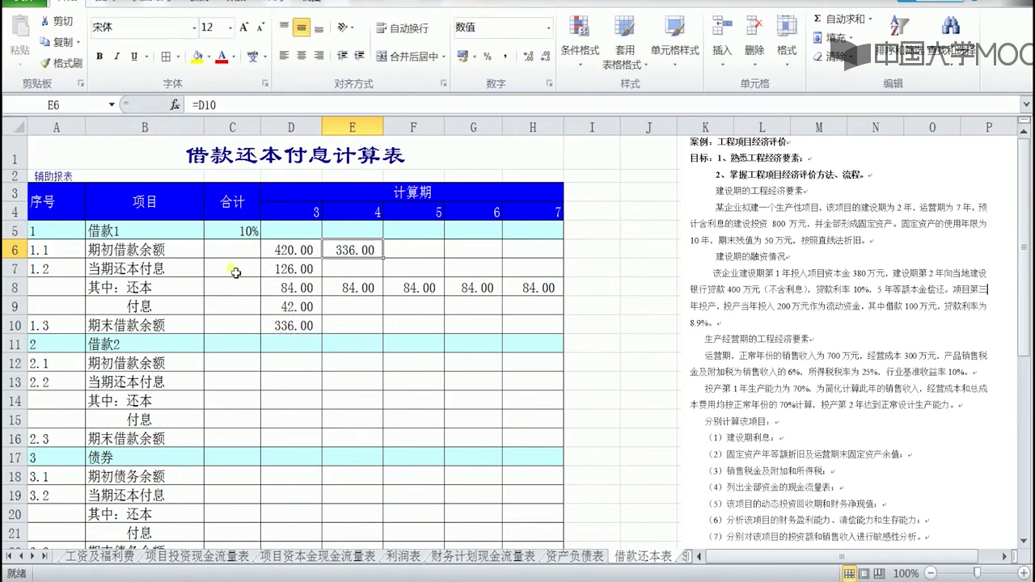
Fill the year 3 formulas for 当期还本付息, 付息 and 期末借款余额 of 借款1 into year 4, column E.
left_click(315, 270)
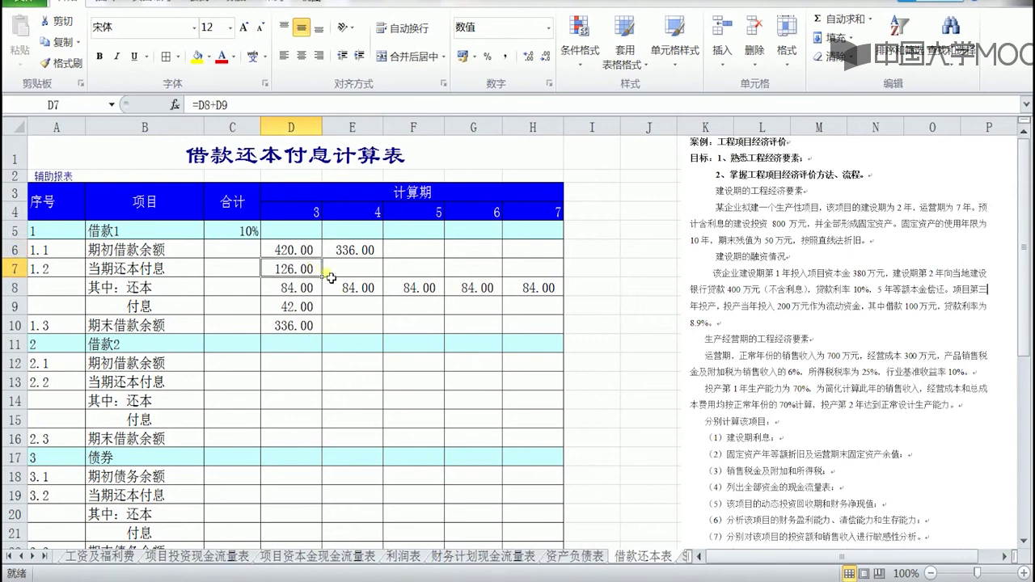
left_click_drag(323, 276, 375, 272)
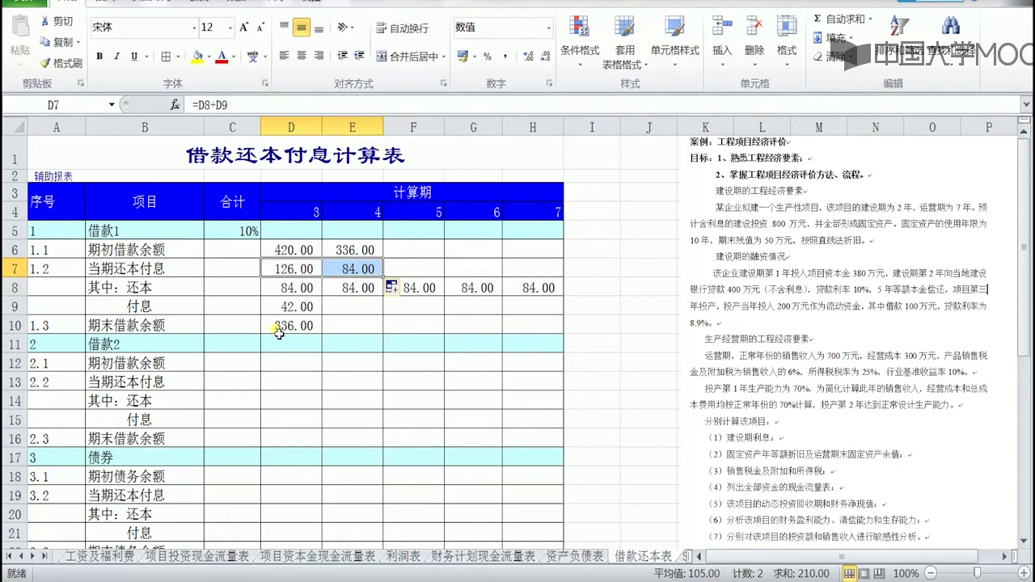
left_click(317, 305)
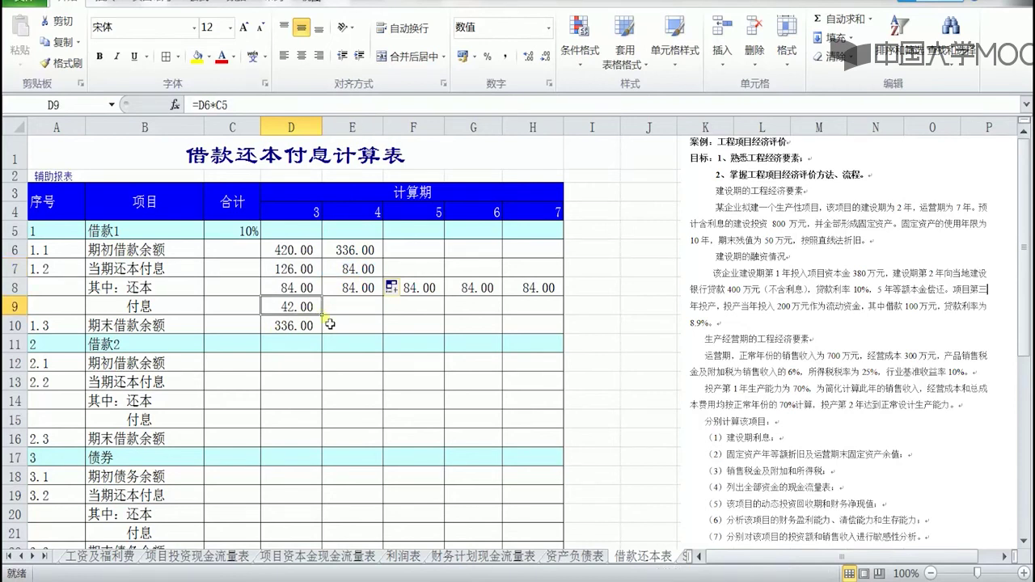
left_click_drag(324, 320, 371, 314)
left_click(316, 334)
left_click_drag(328, 340, 370, 334)
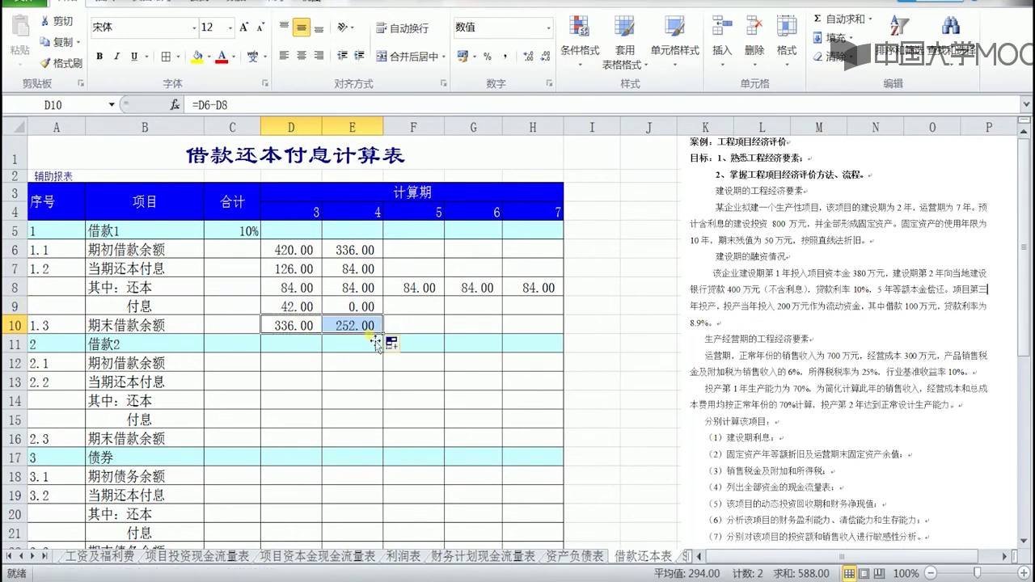
Make the interest rate reference absolute in the year 3 付息 formula of 借款1 in D9, =D6*$C$5.
left_click(347, 307)
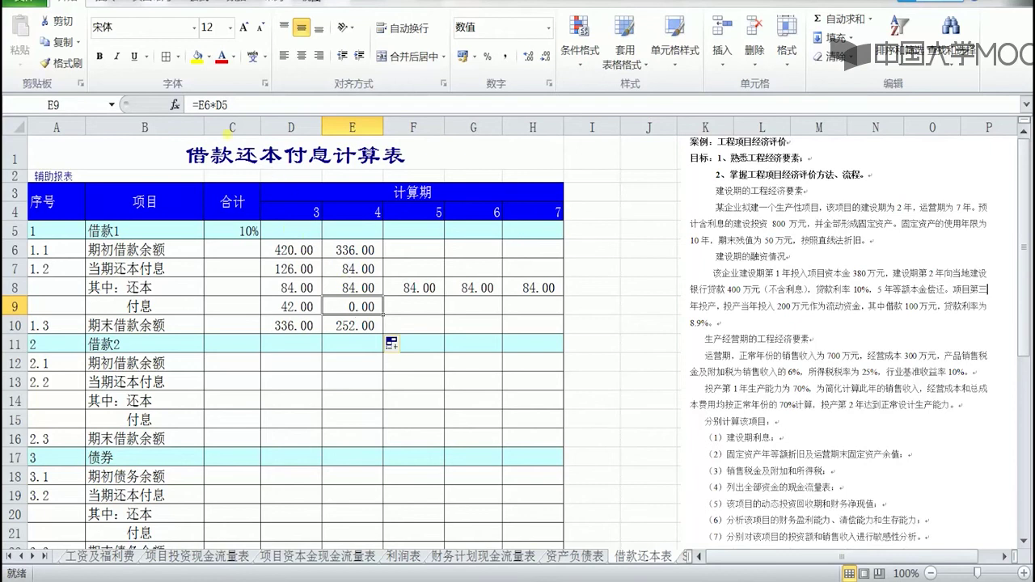
left_click(217, 105)
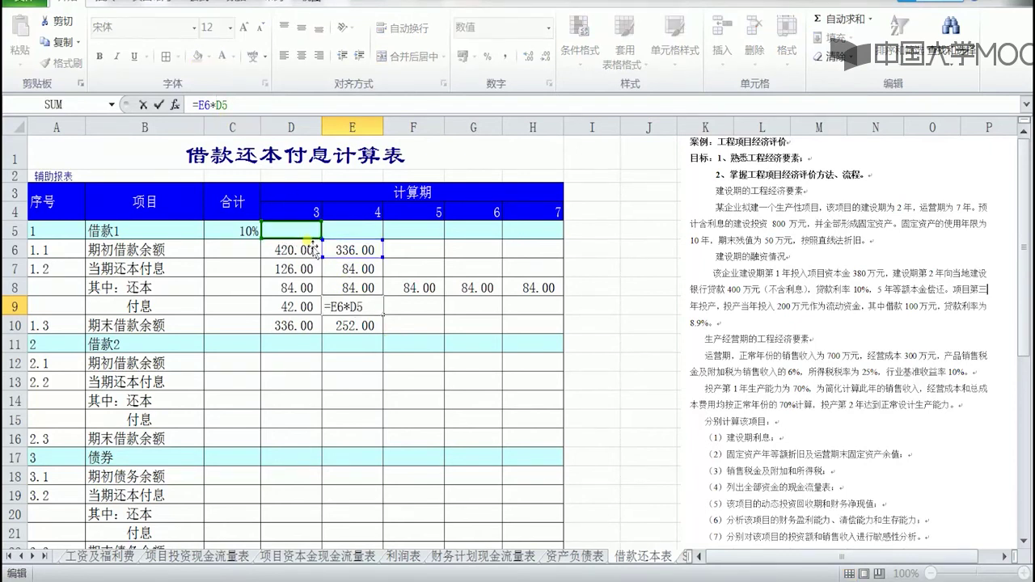
left_click(156, 105)
left_click(289, 308)
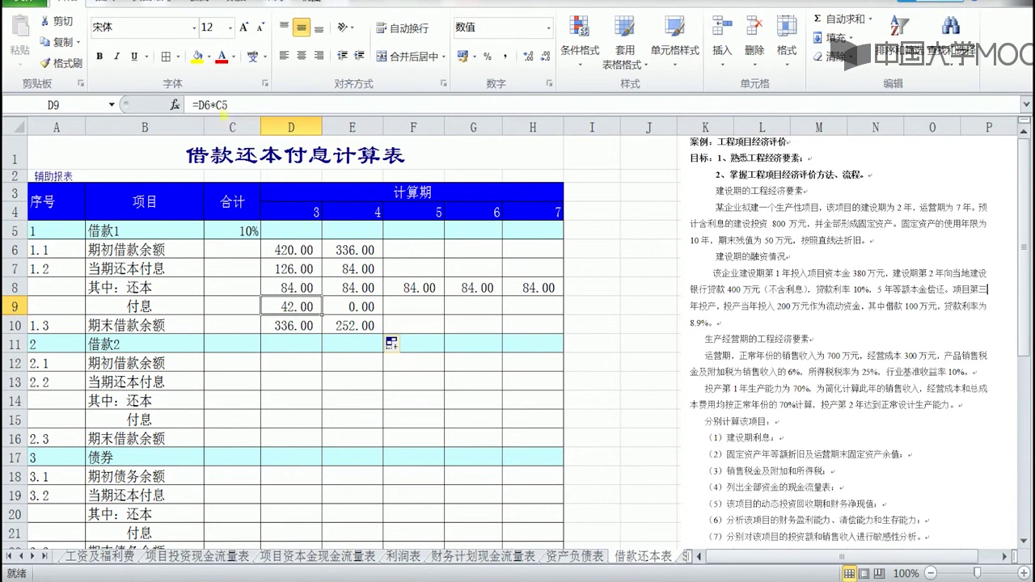
left_click(223, 112)
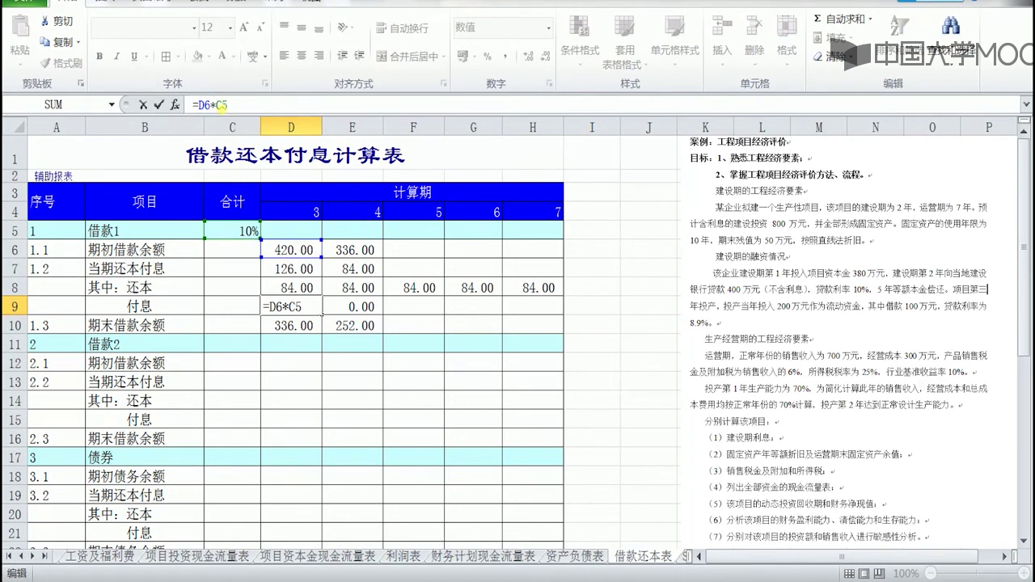
left_click(216, 105)
type("$")
key("Left")
type("$")
left_click(159, 104)
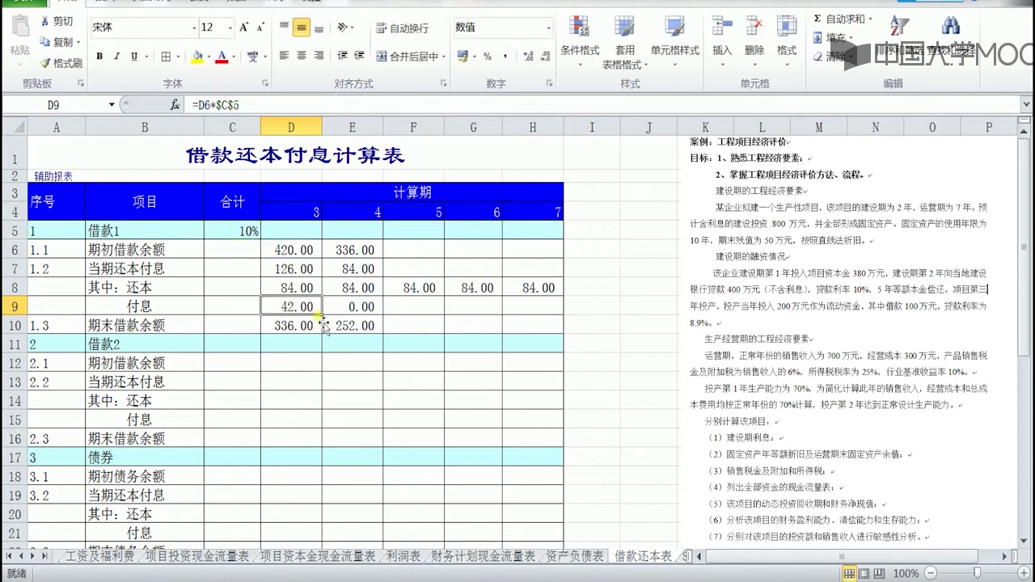
Fill the 付息 formula from D9 into E9 and extend the year 4 借款1 formulas E6:E10 through year 7, column H.
left_click_drag(322, 312, 369, 308)
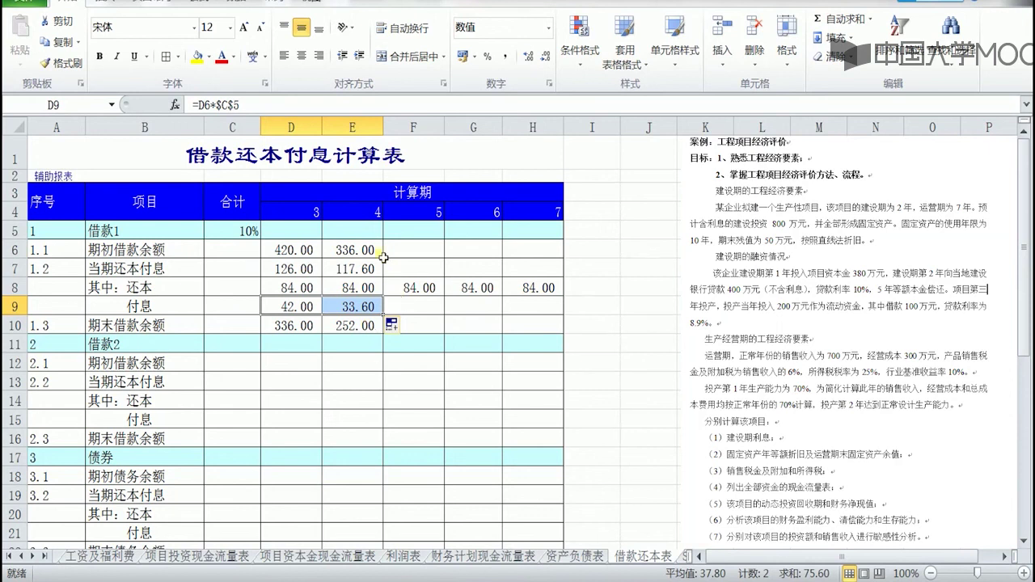
left_click_drag(381, 248, 550, 327)
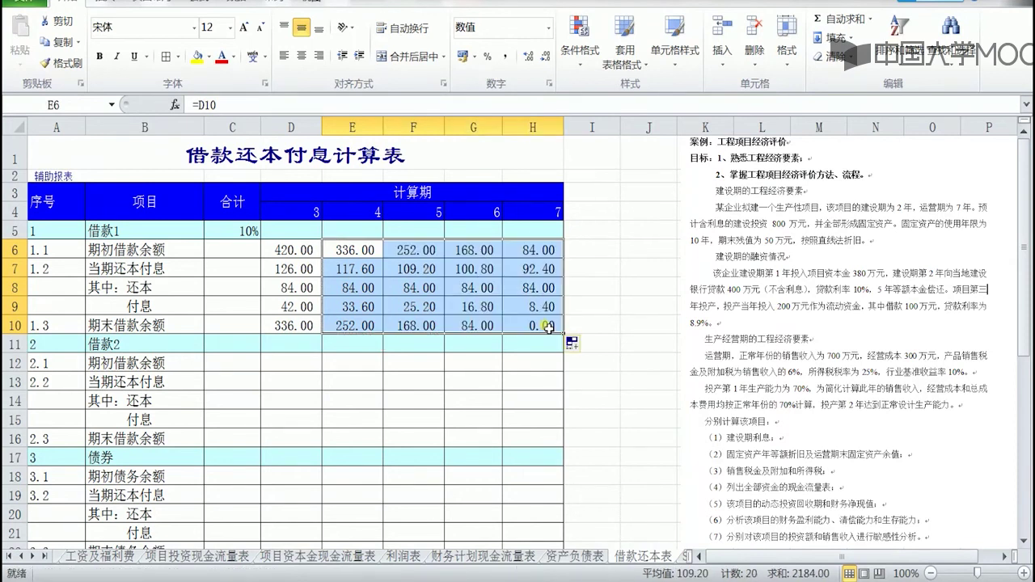
left_click(551, 325)
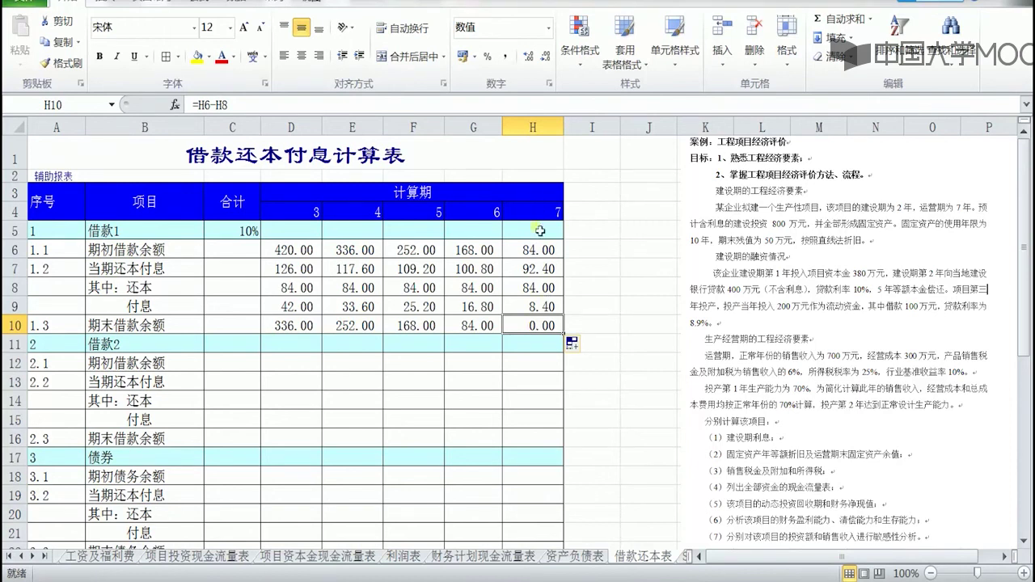
double_click(548, 326)
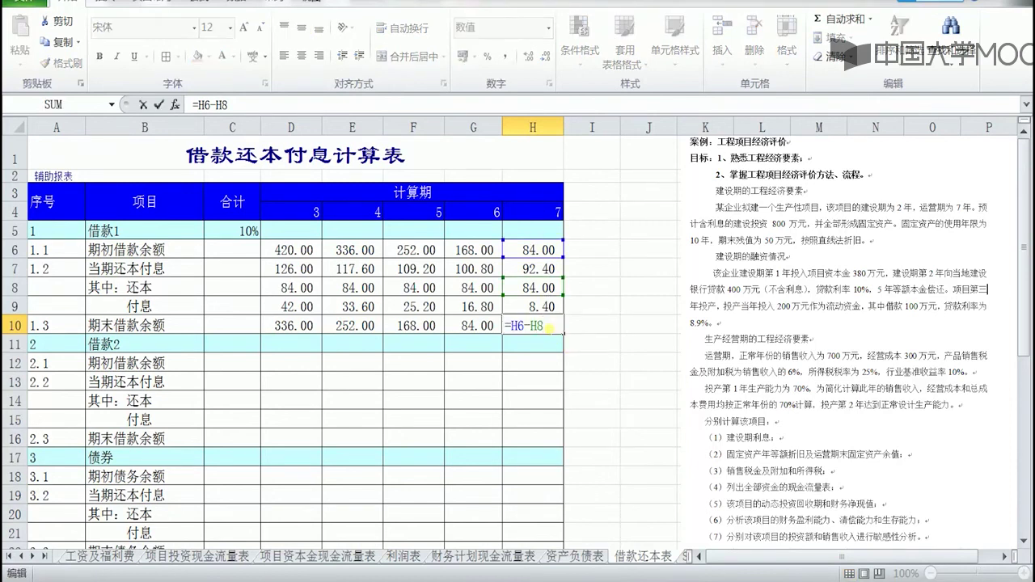
left_click(158, 104)
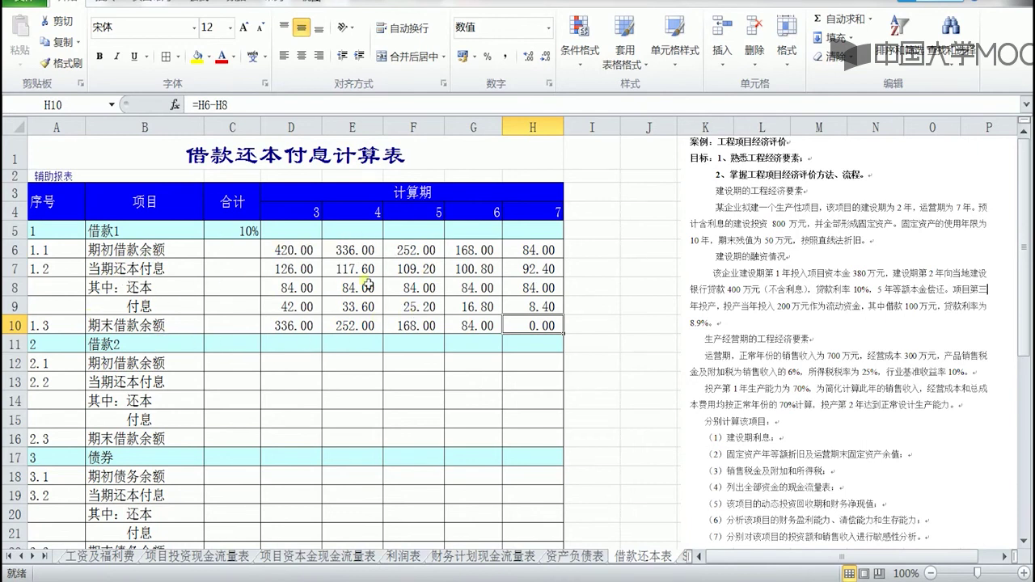
Examine the remaining table sections, including 借款与债务合计, and the yearly 还本 and 付息 rows of 借款1.
scroll(356, 283, "down", 1)
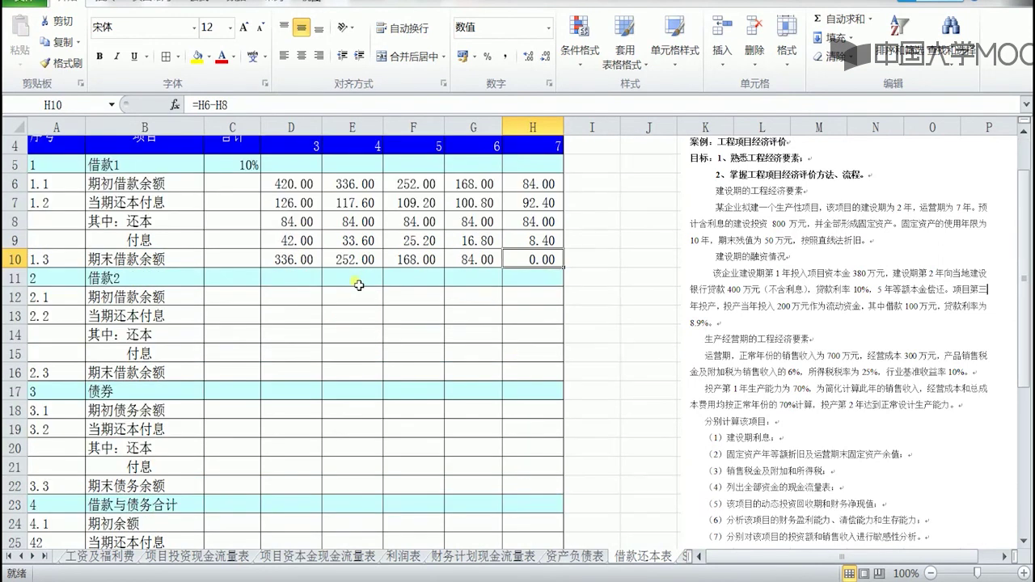
scroll(359, 285, "down", 2)
scroll(269, 233, "down", 3)
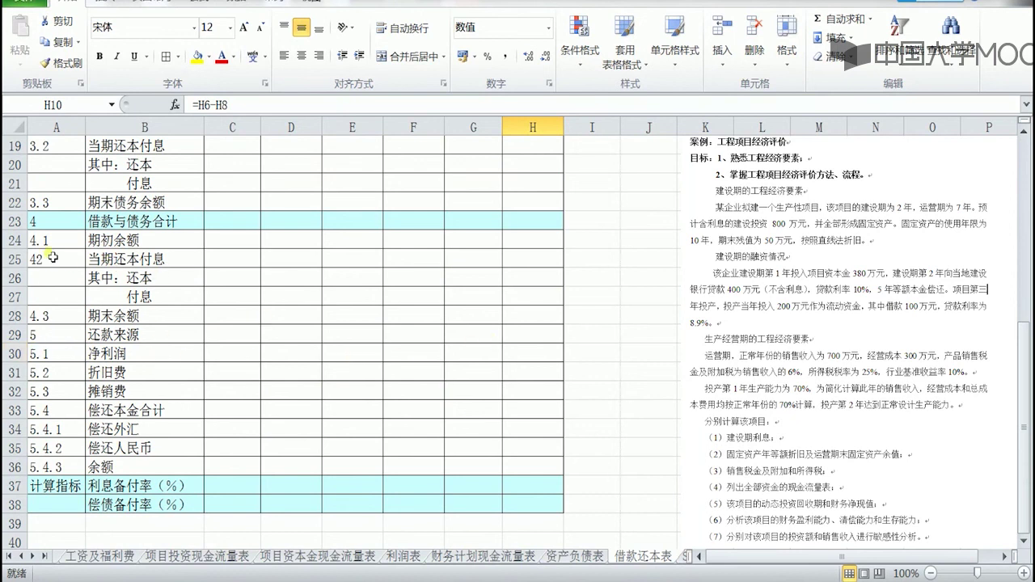
left_click(23, 228)
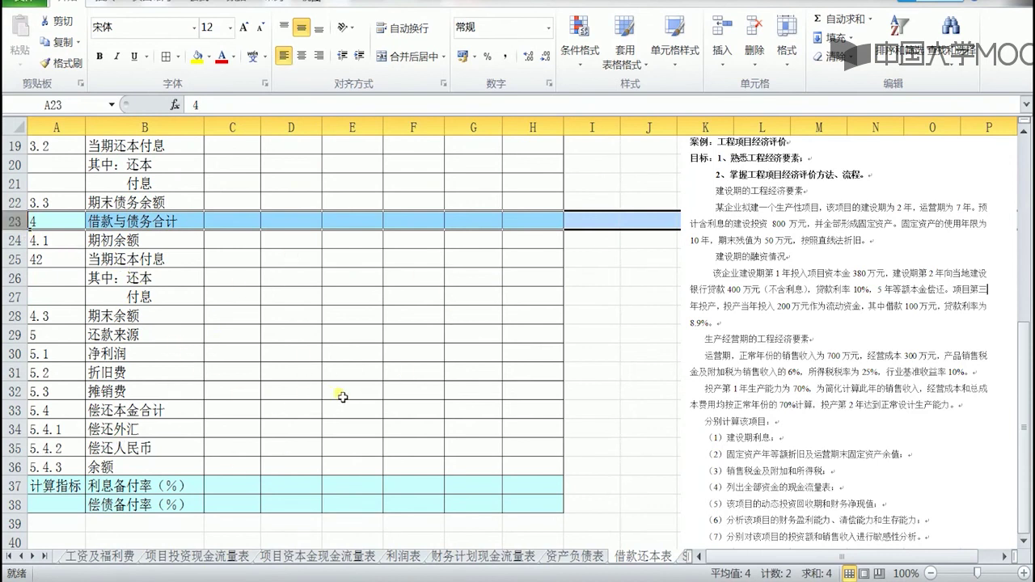
scroll(343, 397, "up", 4)
scroll(343, 397, "up", 2)
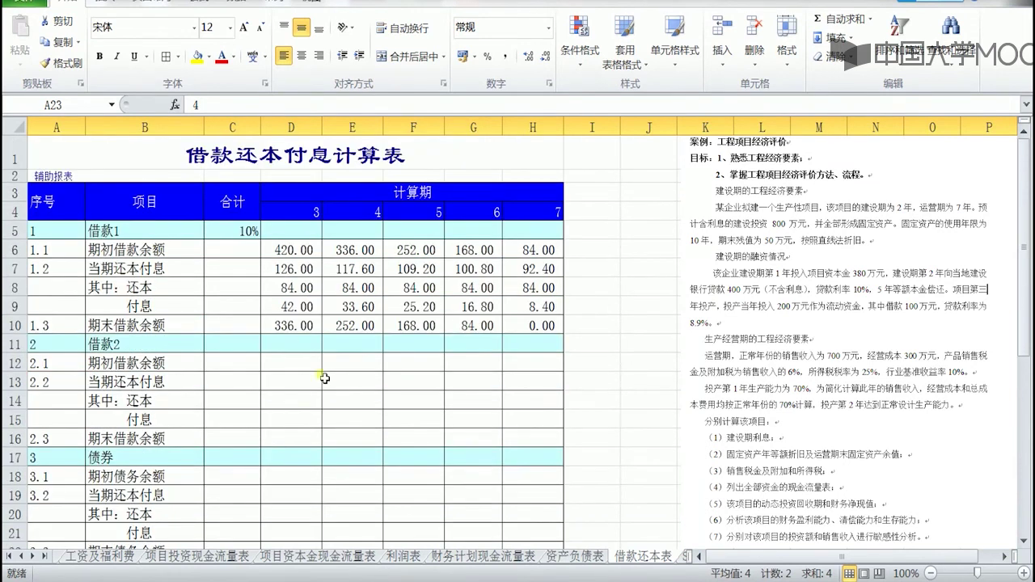
left_click(287, 293)
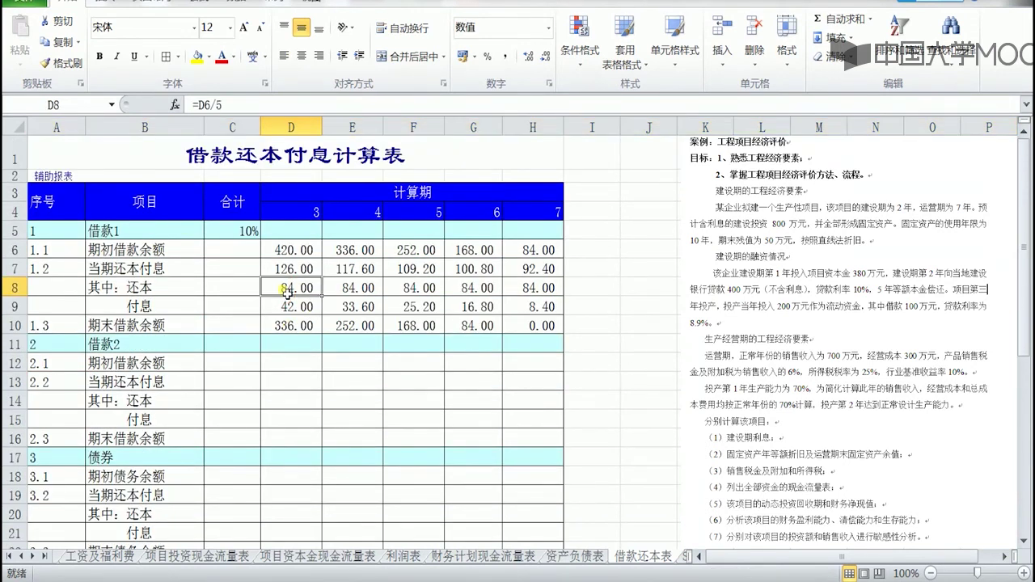
left_click(21, 296)
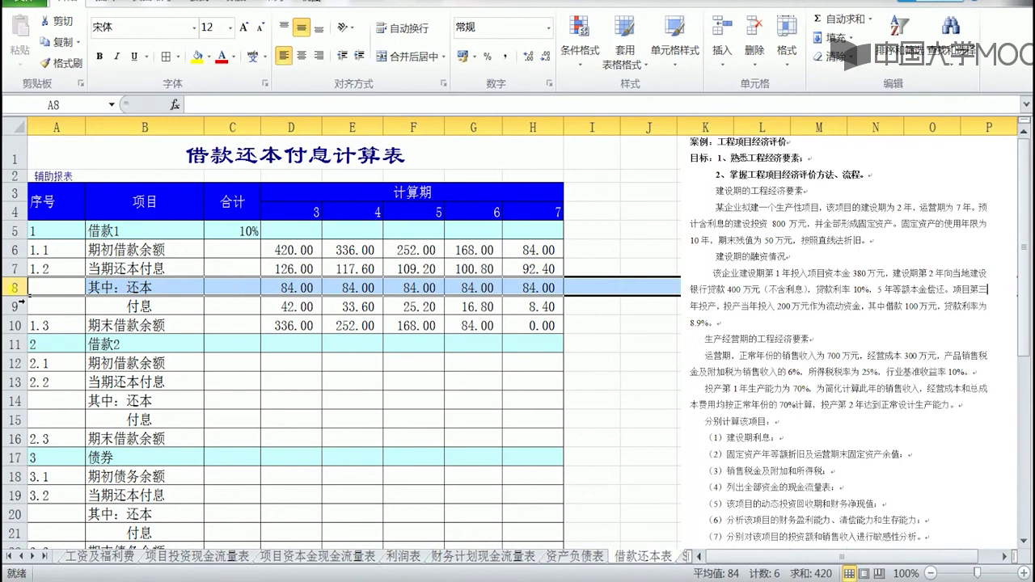
left_click(21, 305)
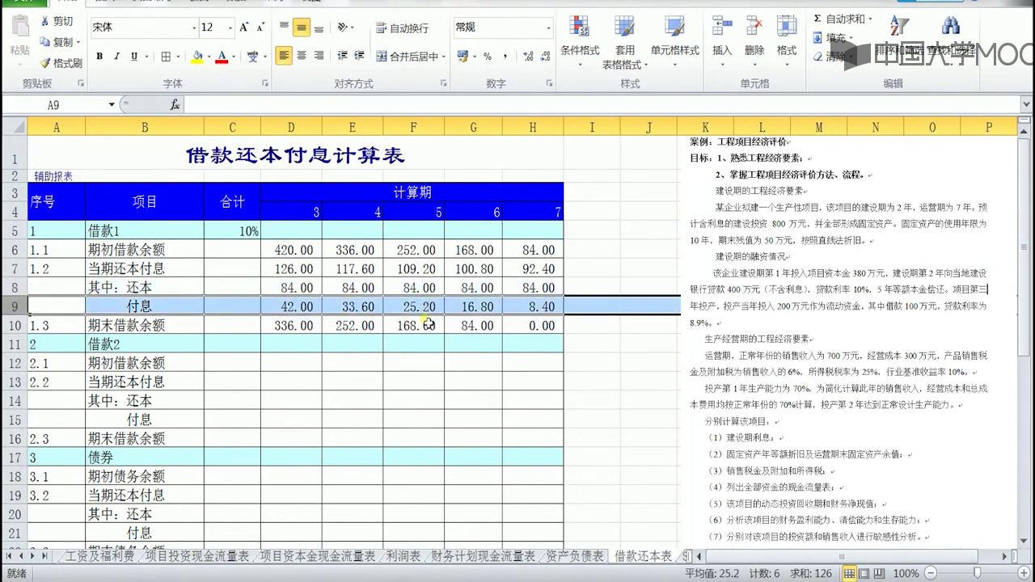
left_click(288, 306)
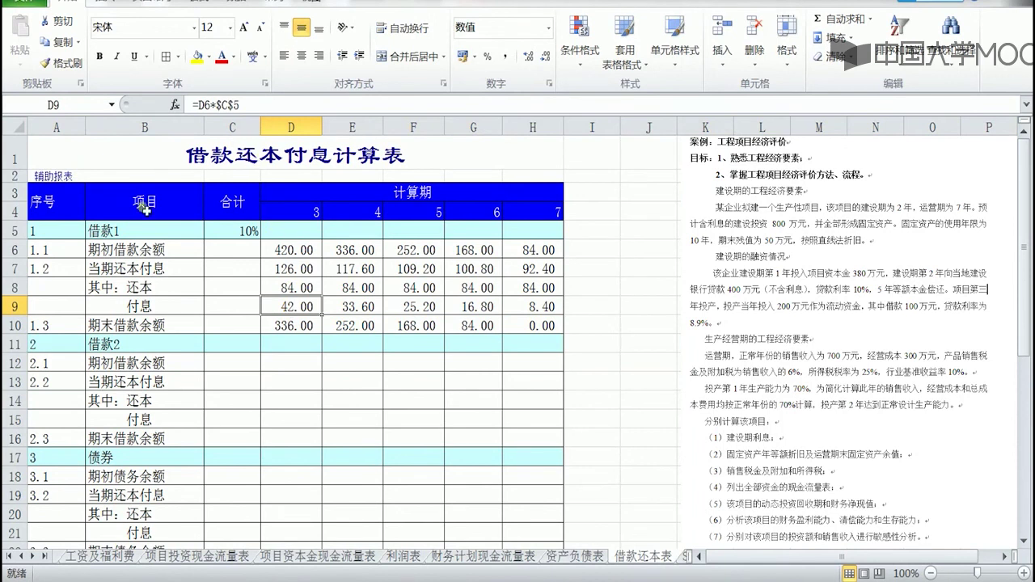
left_click(355, 314)
left_click(426, 304)
left_click(483, 314)
left_click(539, 312)
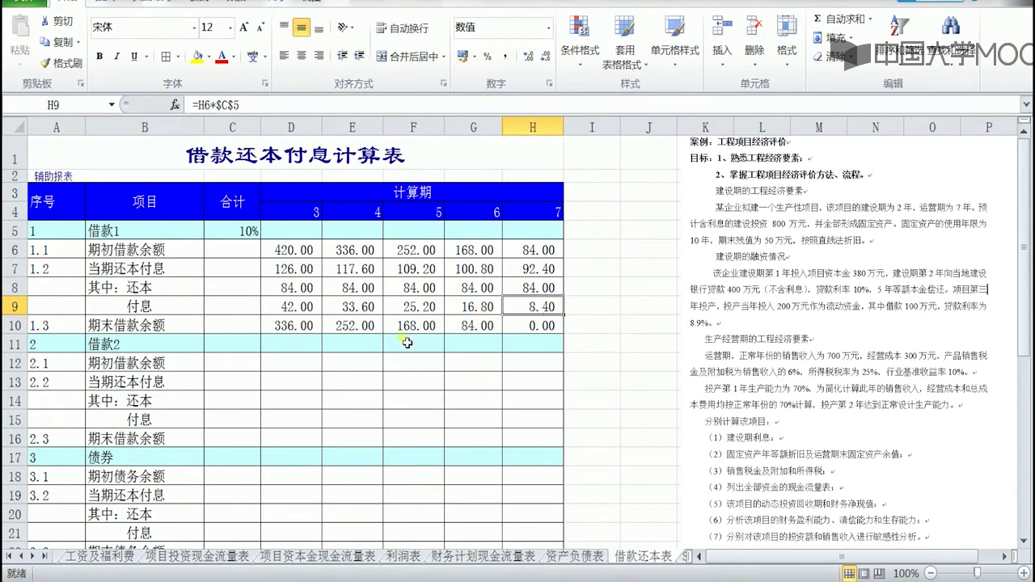
On the 总成本费用 sheet, calculate the year 3 利息支出 in D14 as =借款还本表!D9+100*8.9% and fill it through year 9, J14.
left_click(17, 556)
left_click_drag(17, 556, 18, 556)
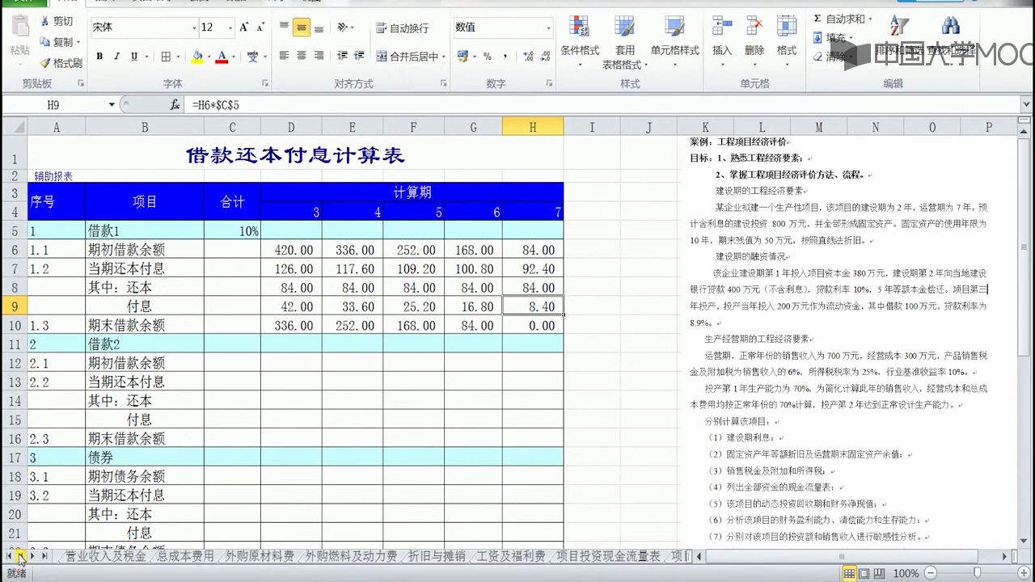
left_click(172, 558)
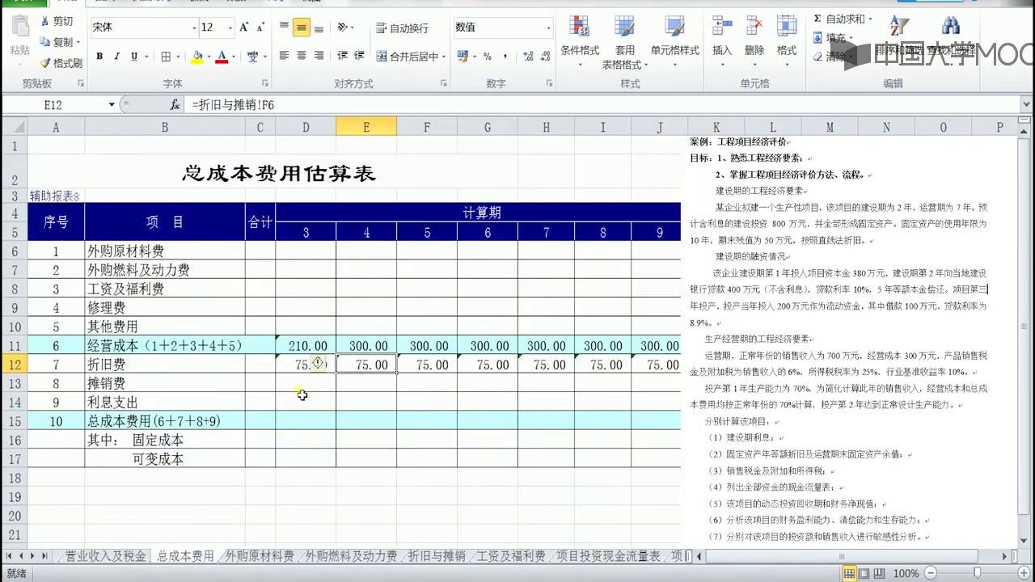
left_click(302, 405)
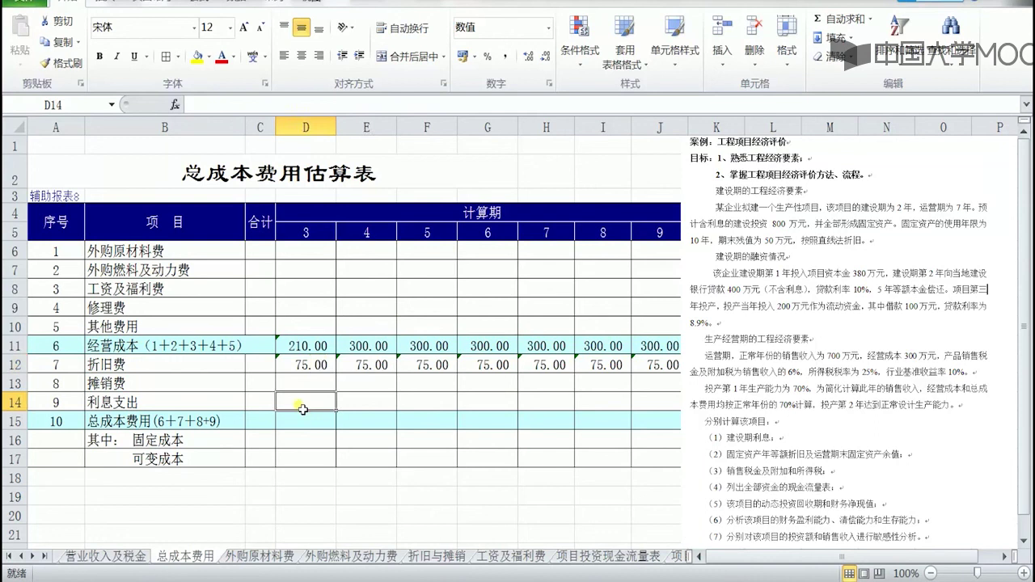
type("=")
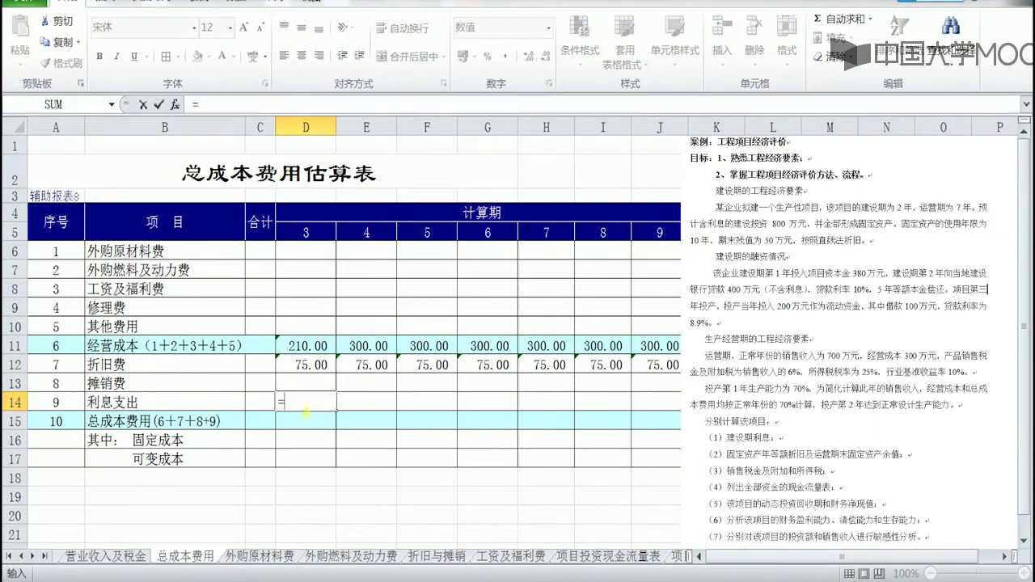
left_click(44, 557)
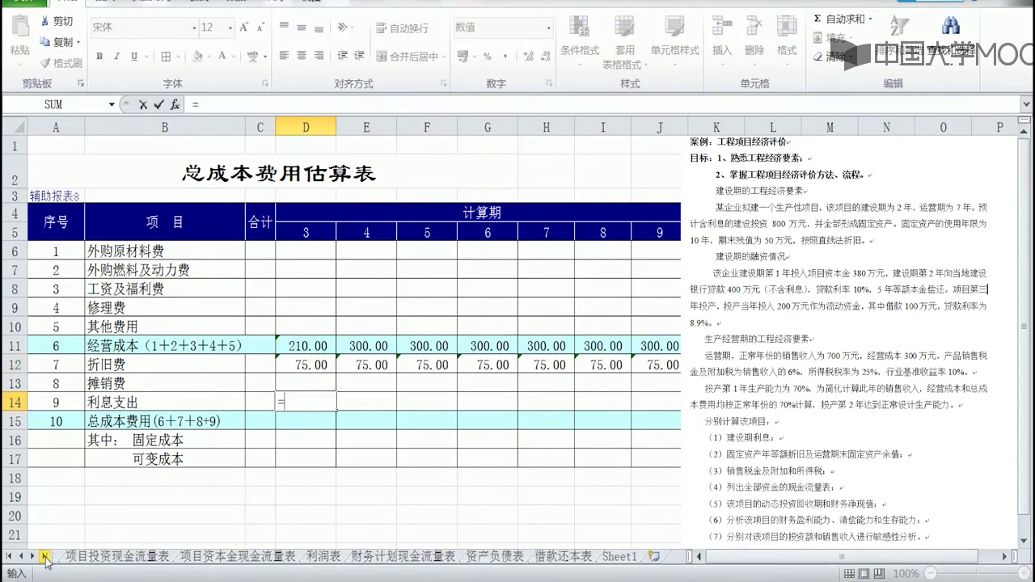
left_click(569, 557)
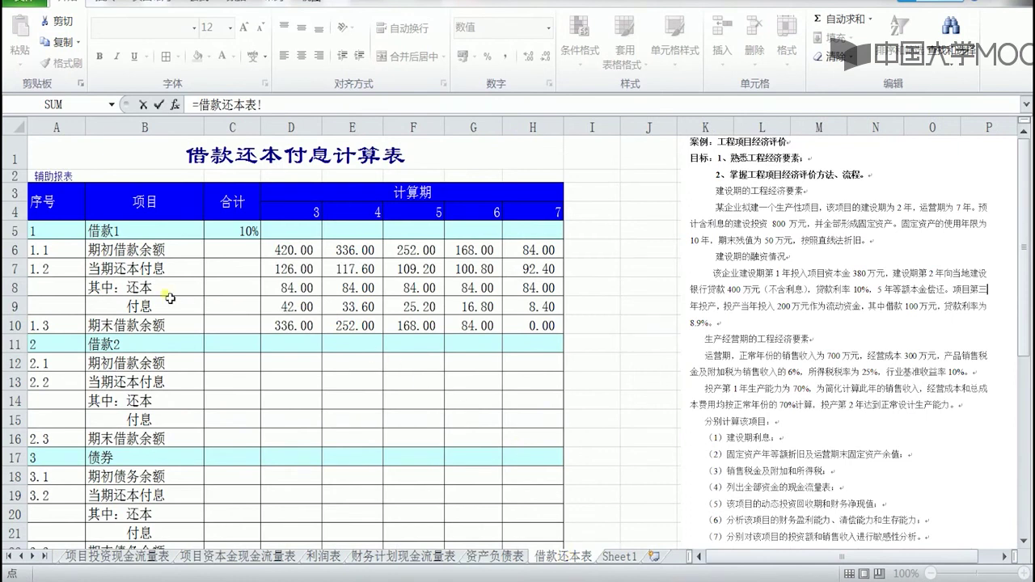
left_click(293, 313)
left_click(287, 106)
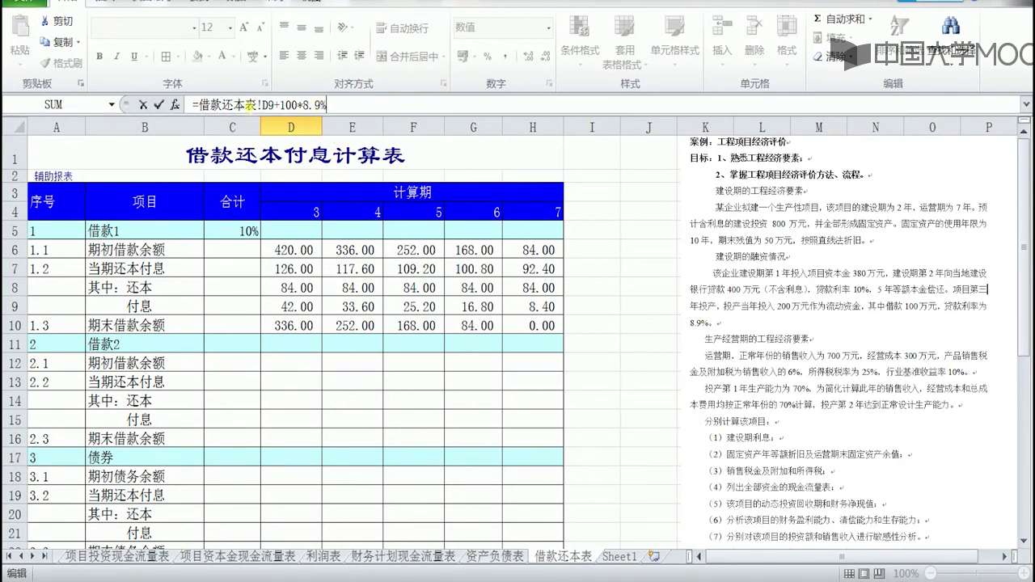
left_click(158, 108)
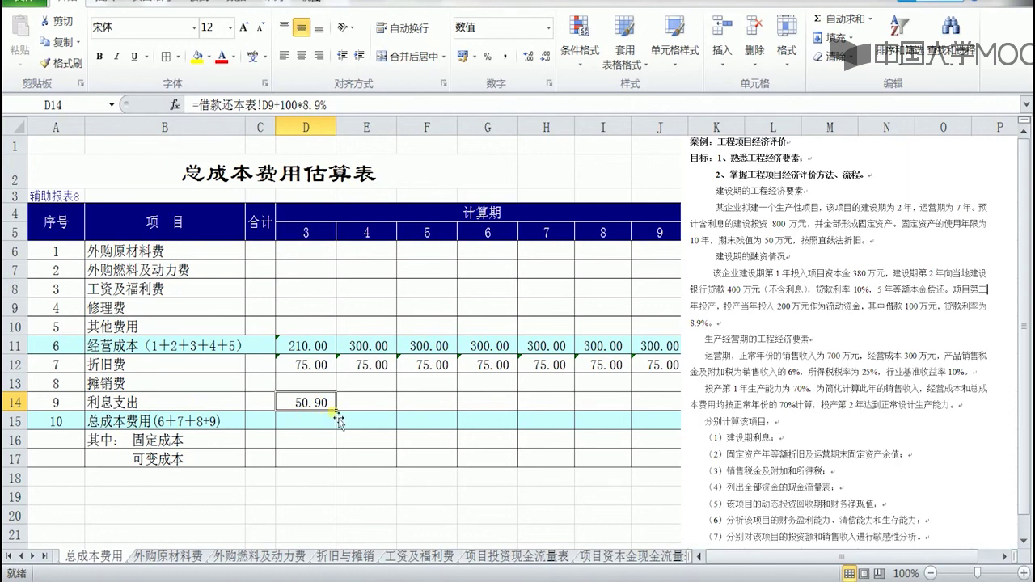
left_click_drag(341, 416, 671, 405)
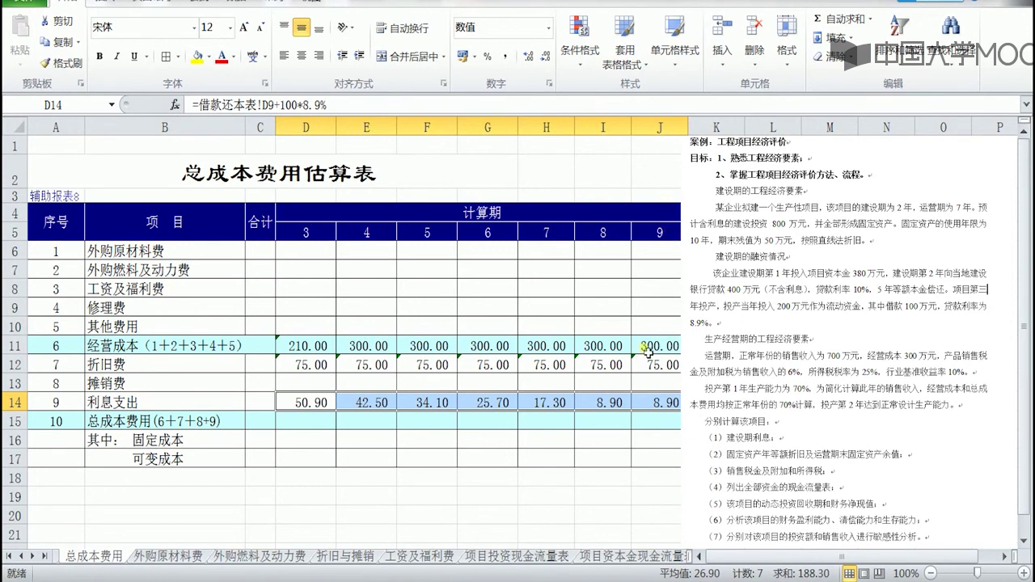
left_click(610, 406)
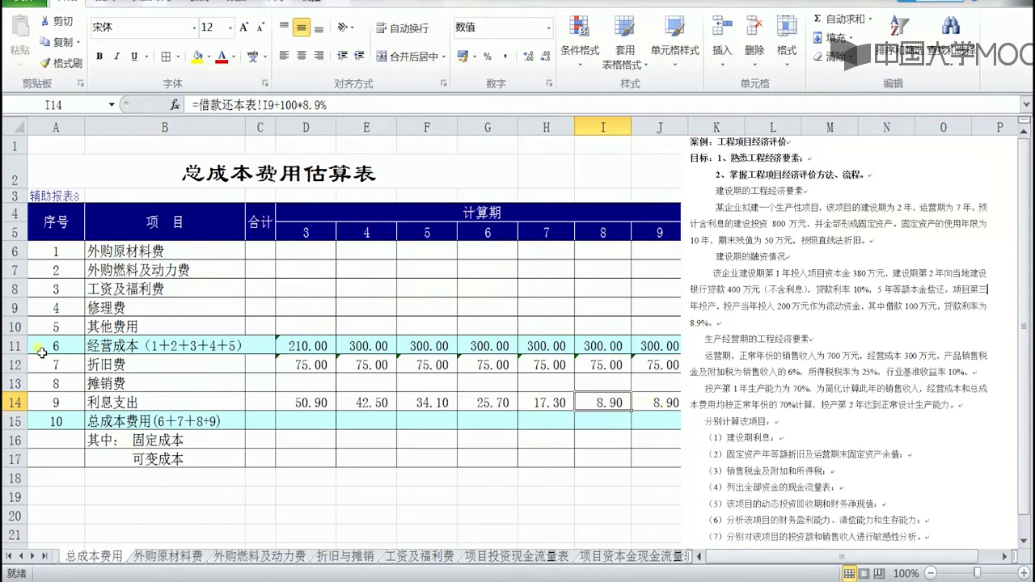
Calculate the year 3 总成本费用 in D15 as =D11+D12+D13+D14 and fill it through year 9, J15.
left_click(16, 345)
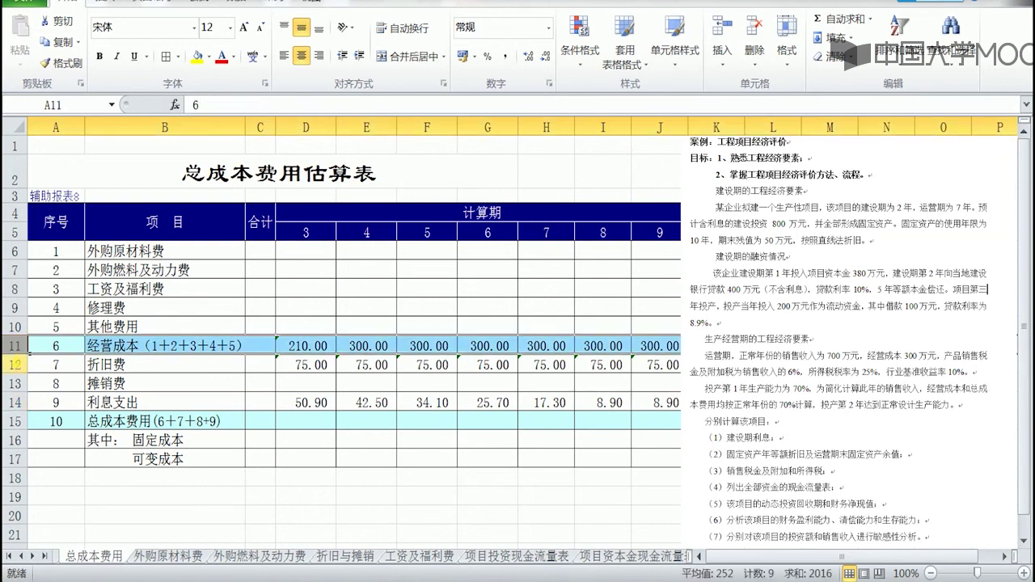
left_click(16, 364)
left_click(16, 383)
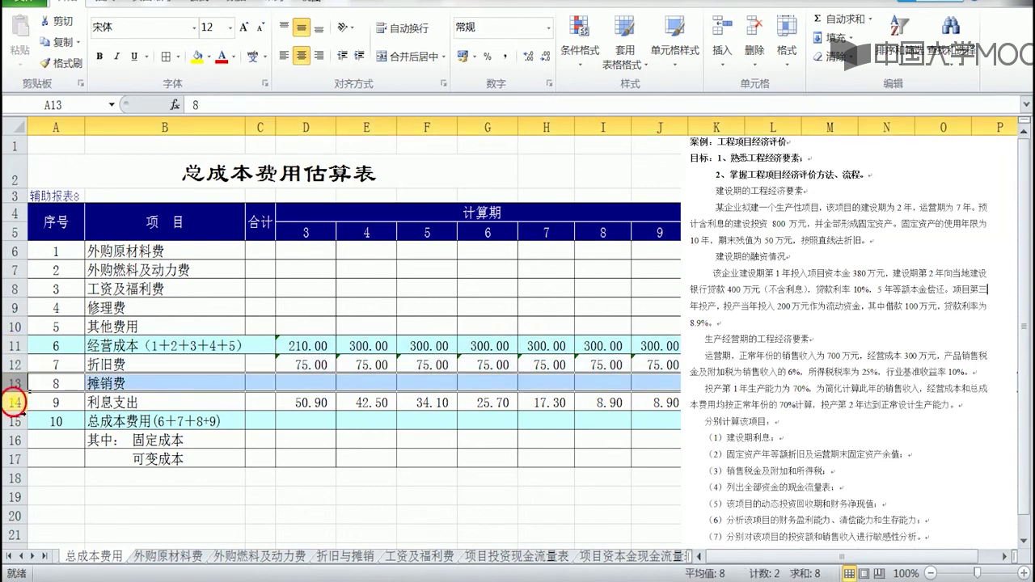
left_click(16, 402)
left_click(315, 424)
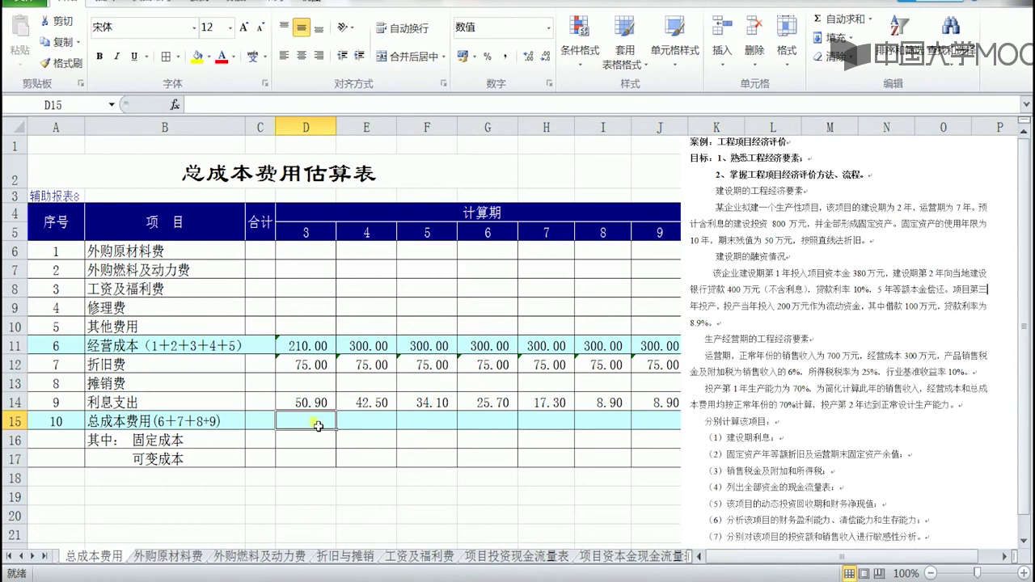
type("=")
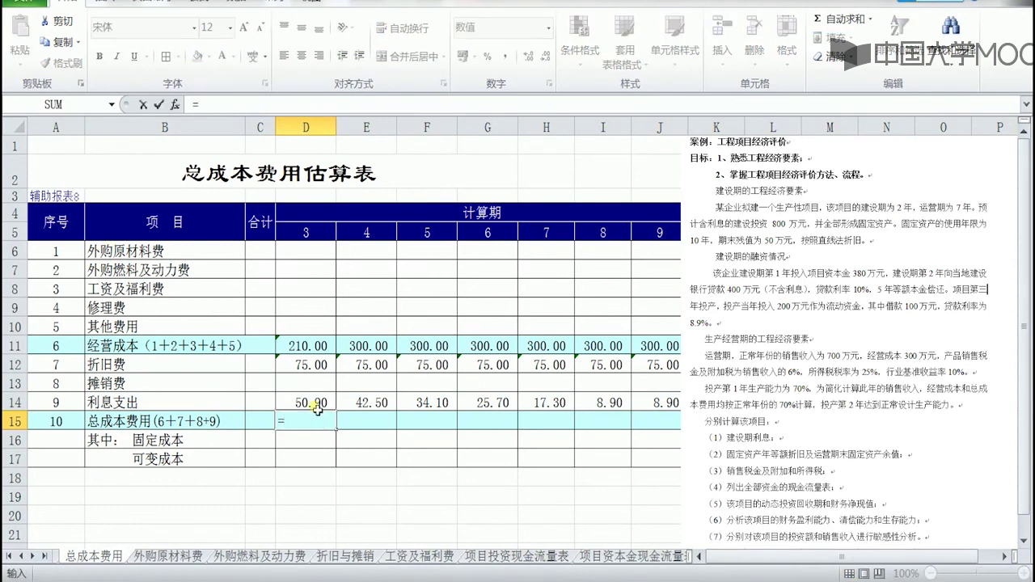
left_click(326, 347)
type("+")
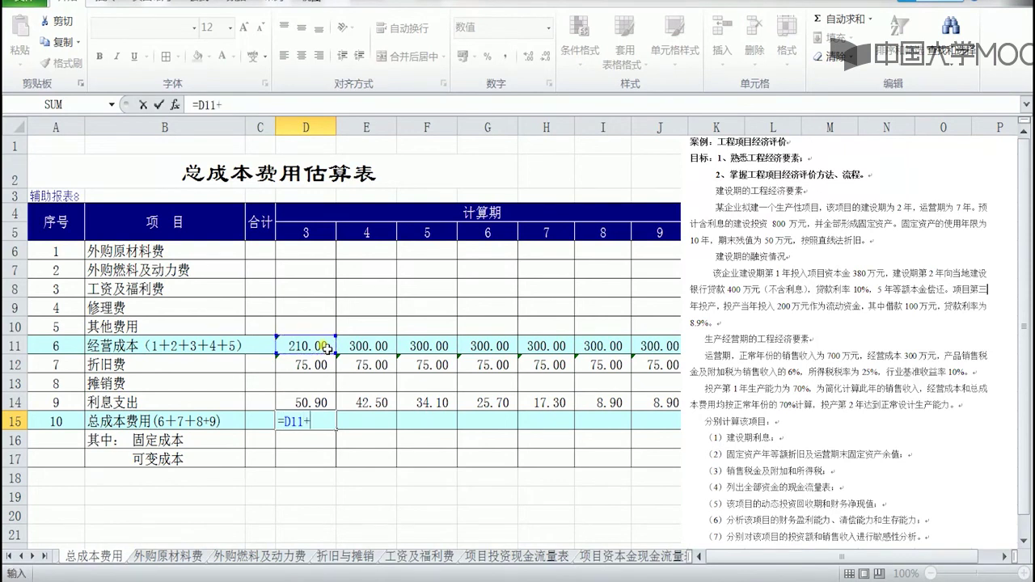
left_click(311, 368)
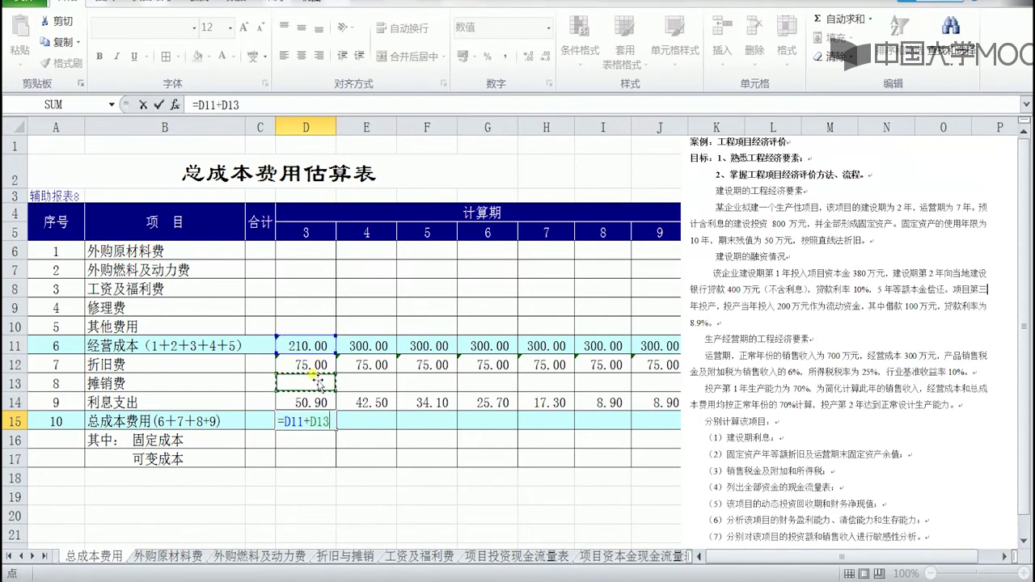
type("+")
left_click(316, 386)
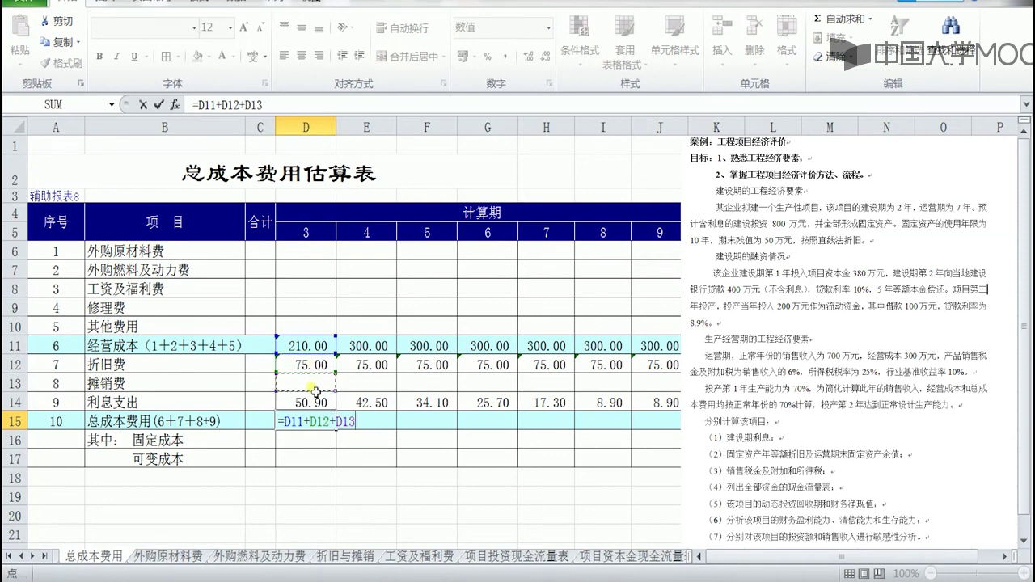
type("+")
left_click(311, 407)
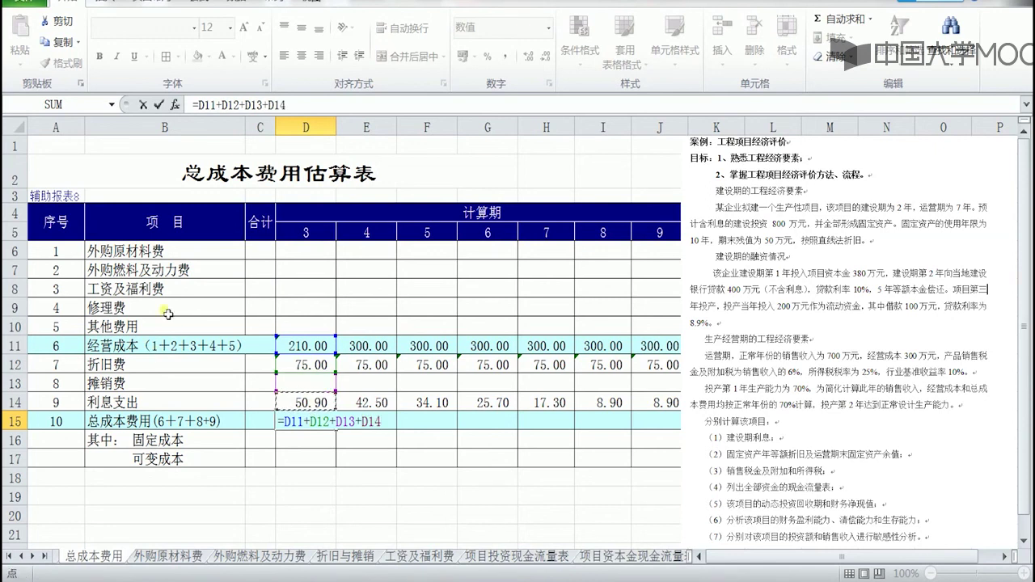
left_click(156, 108)
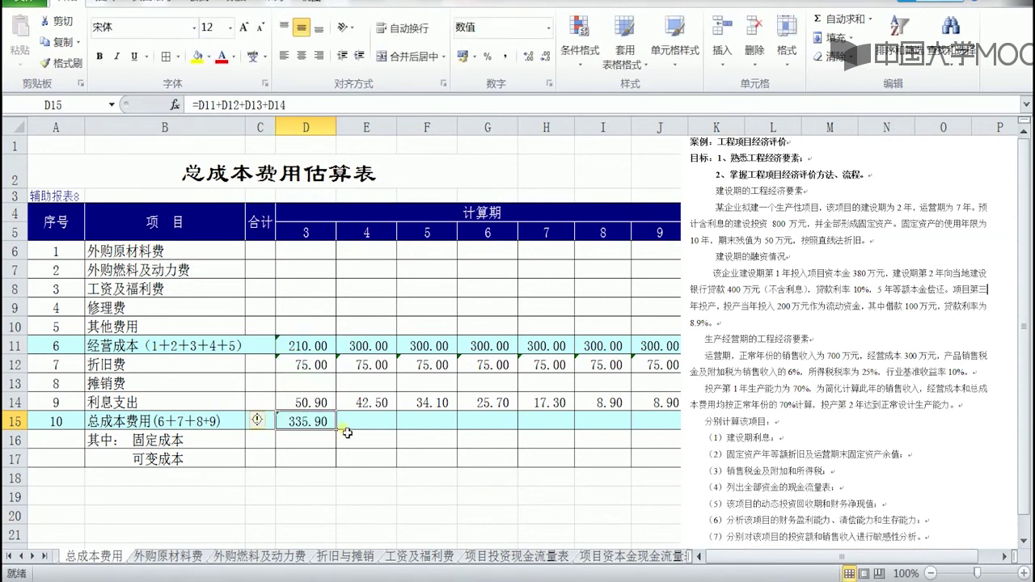
left_click_drag(342, 435, 669, 425)
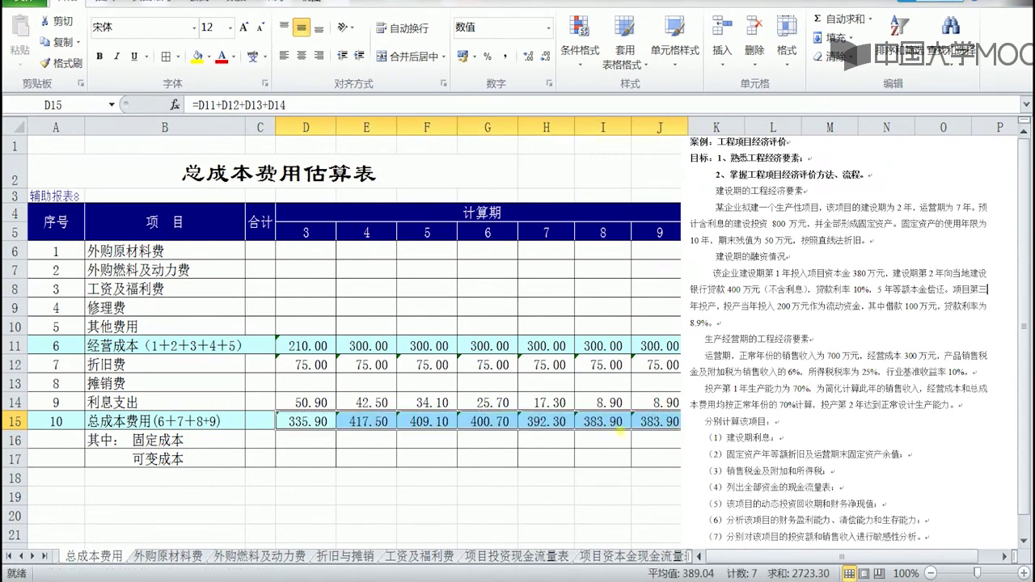
Check the 总成本费用 row and its yearly formulas in D15, E15 and G15.
left_click(17, 420)
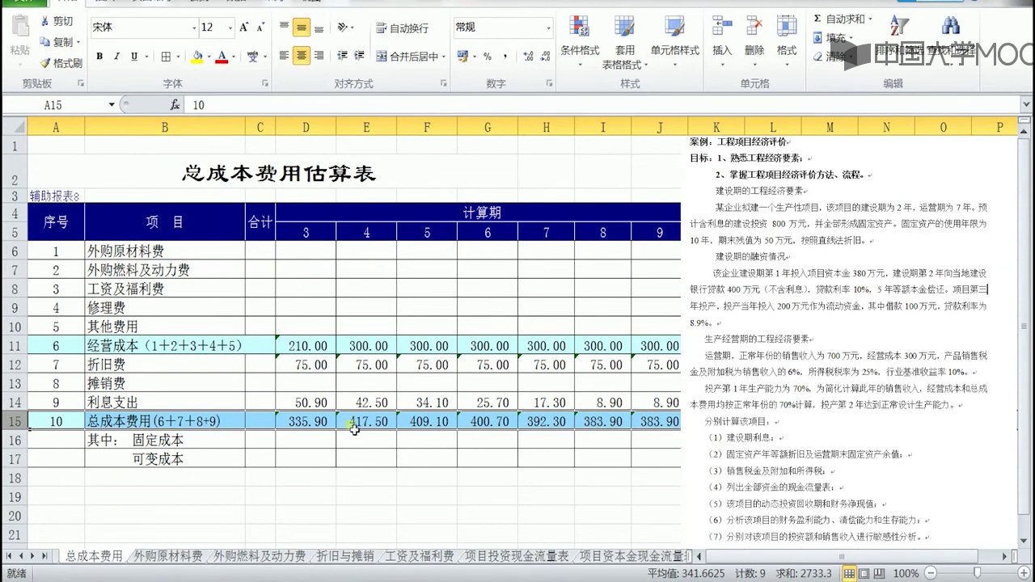
left_click(304, 424)
left_click(365, 429)
left_click(468, 428)
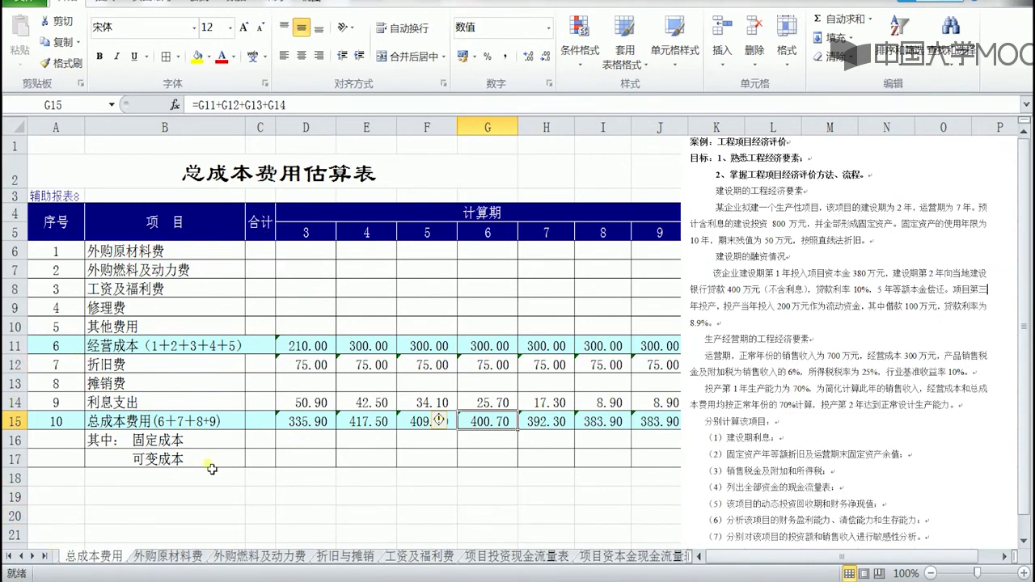
Review the completed sheets from 建设投资表 through 营业收入及税金, return to 总成本费用, and look through the sheets that follow it.
left_click(20, 558)
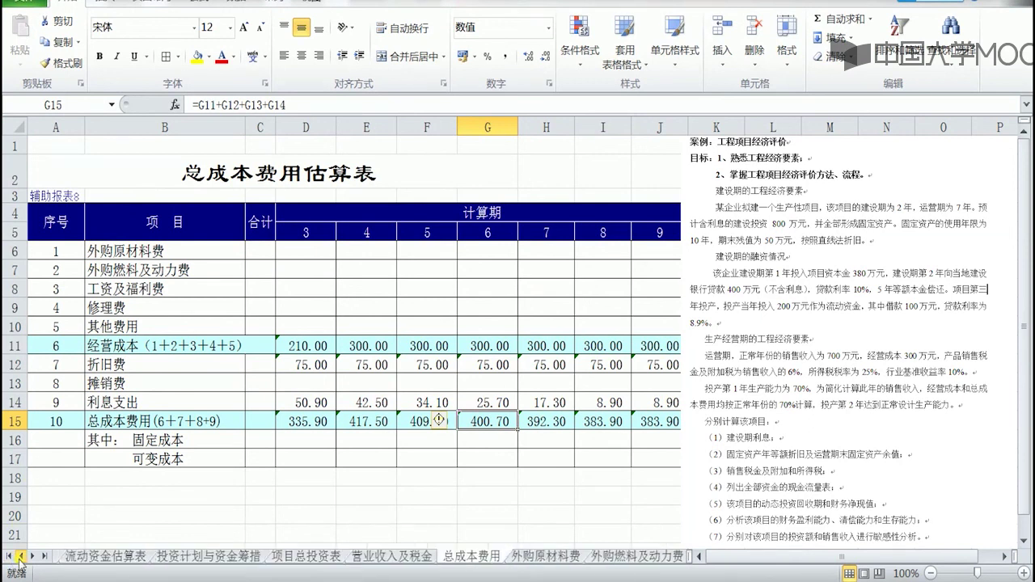
key("alt+h")
key("a")
key("r")
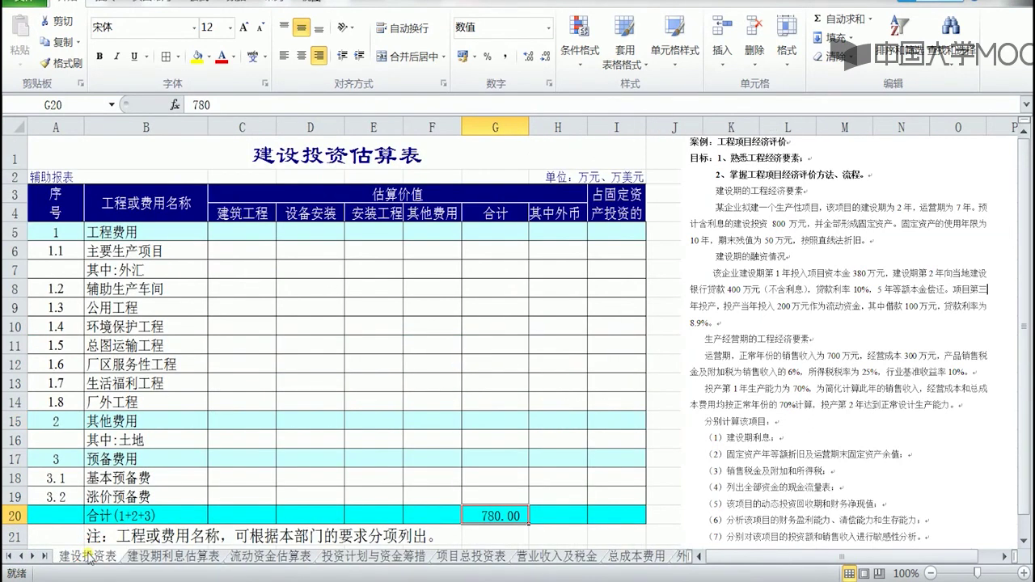
left_click(142, 557)
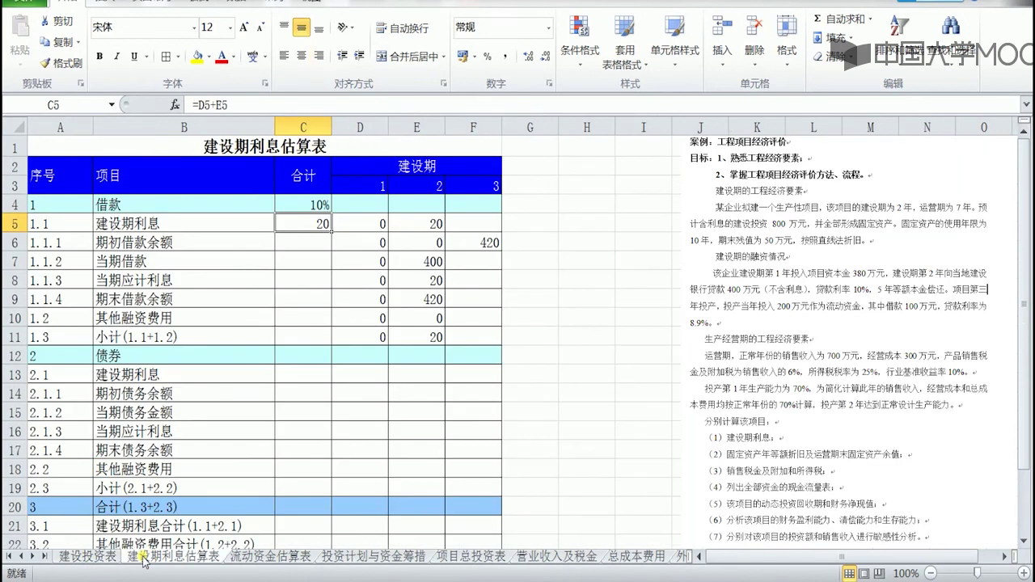
left_click(265, 557)
left_click(346, 558)
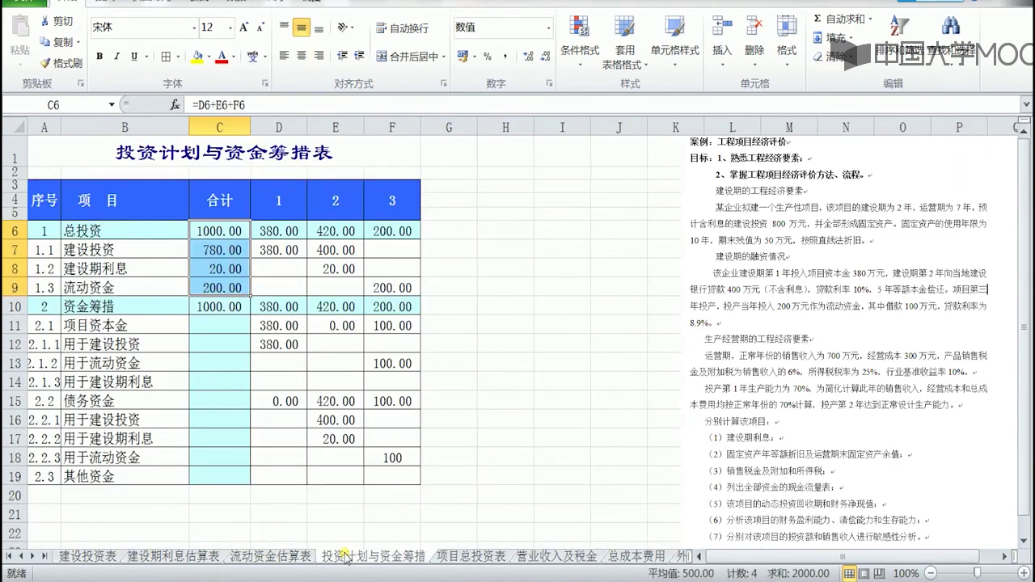
left_click(469, 558)
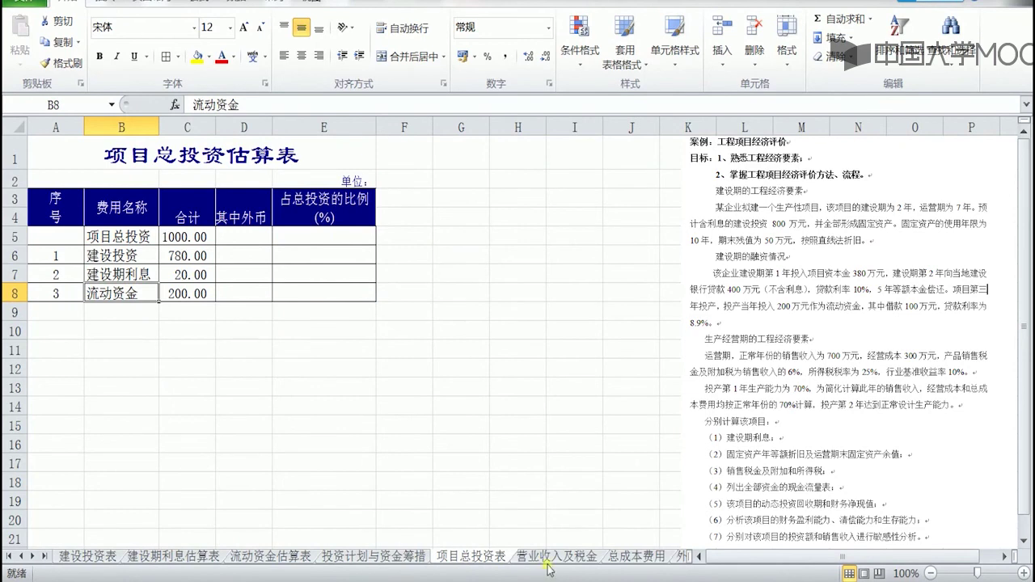
left_click(550, 558)
left_click(633, 557)
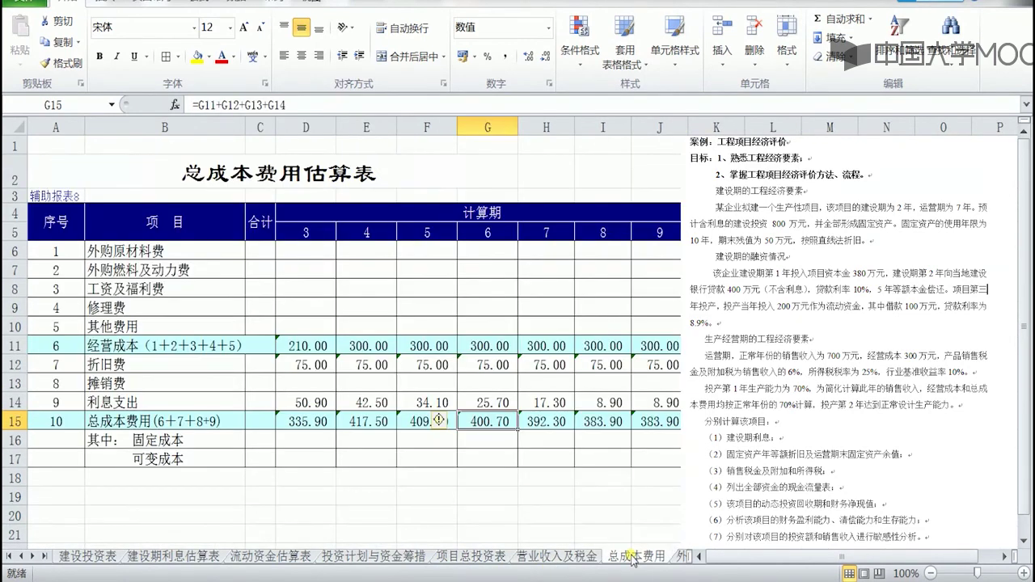
left_click(34, 557)
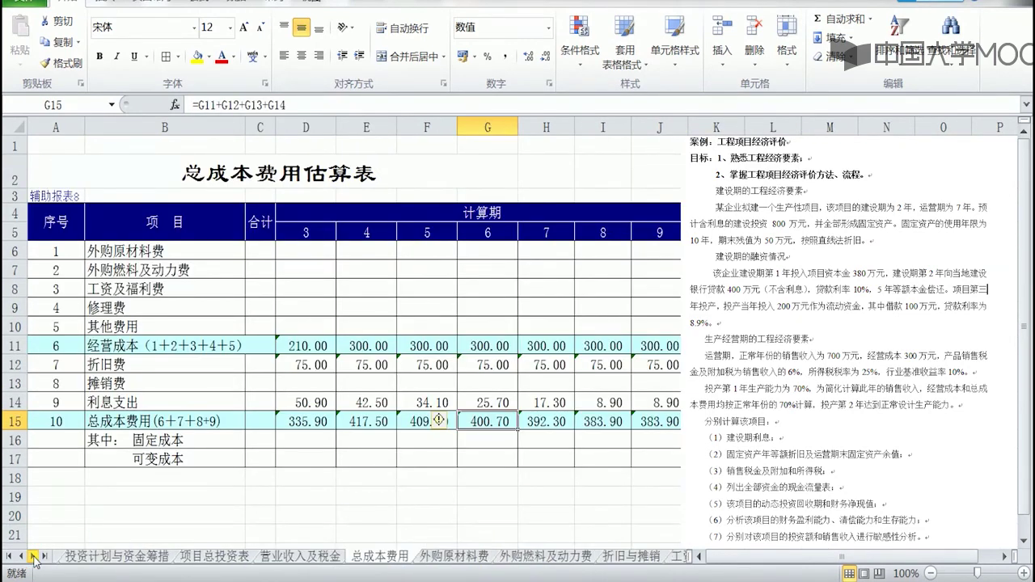
left_click(34, 556)
left_click(34, 556)
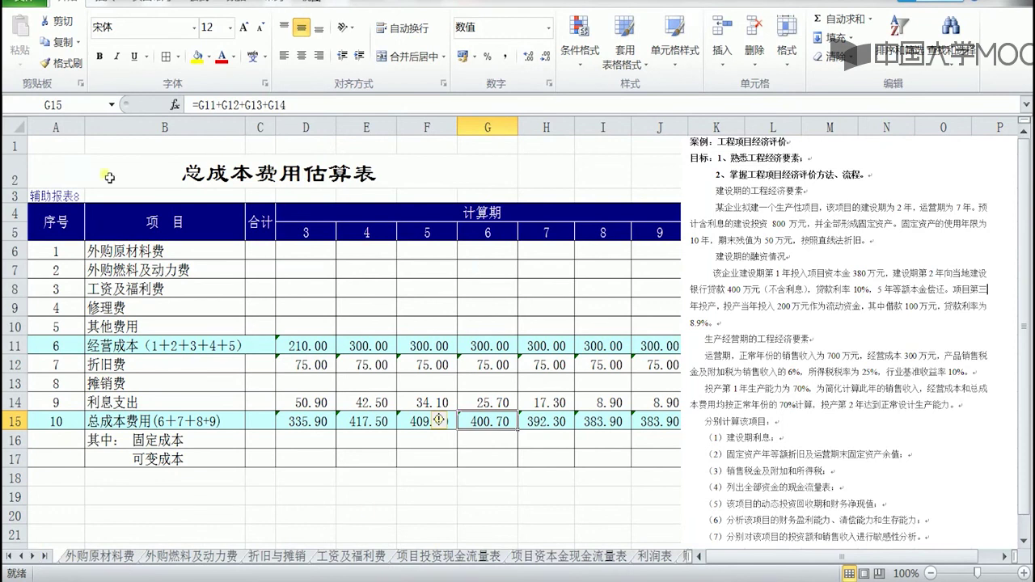